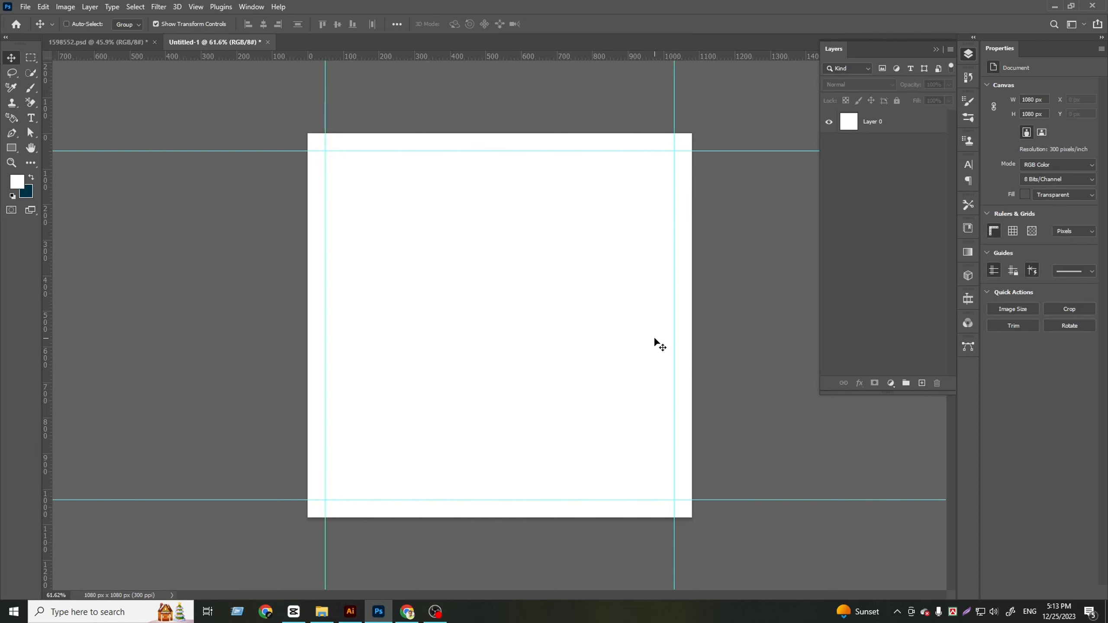
Switch to the 1598552.psd document and move the burger up off the wooden table
{"action": "left_click", "coordinate": [117, 44]}
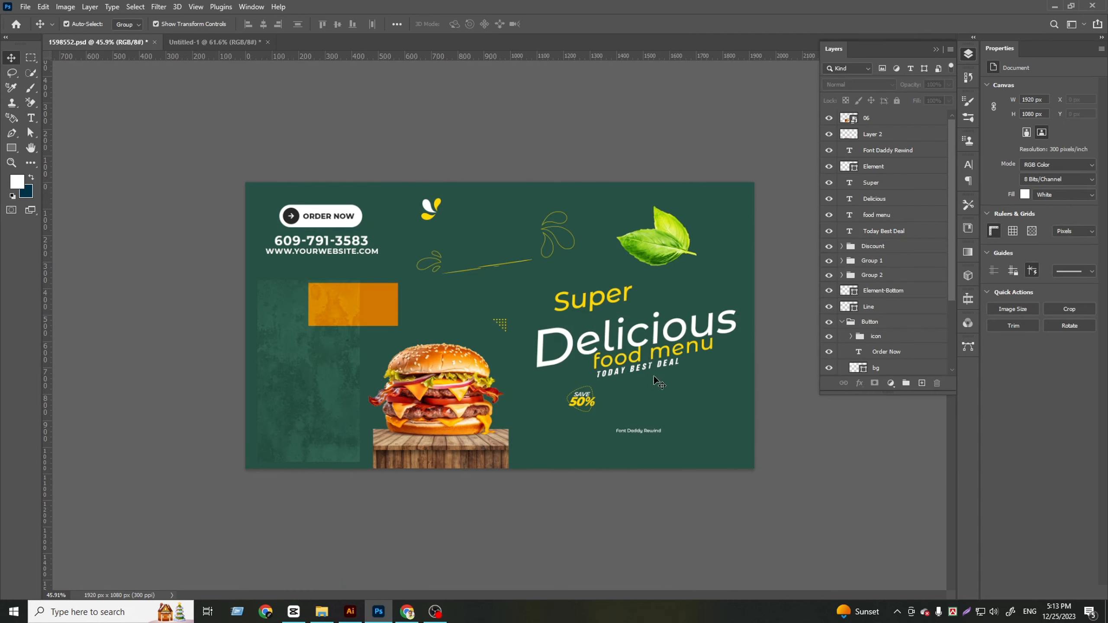
{"action": "left_click", "coordinate": [471, 446]}
{"action": "left_click_drag", "start_coordinate": [472, 405], "coordinate": [482, 360]}
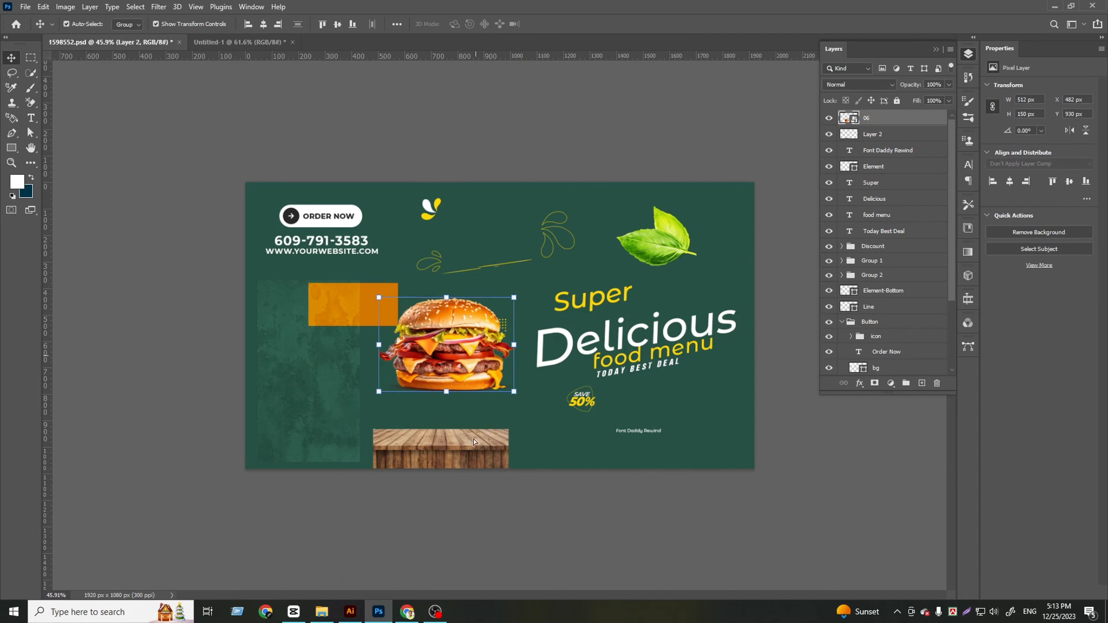
{"action": "left_click", "coordinate": [484, 454]}
{"action": "left_click", "coordinate": [341, 371]}
{"action": "key", "text": "ctrl+t"}
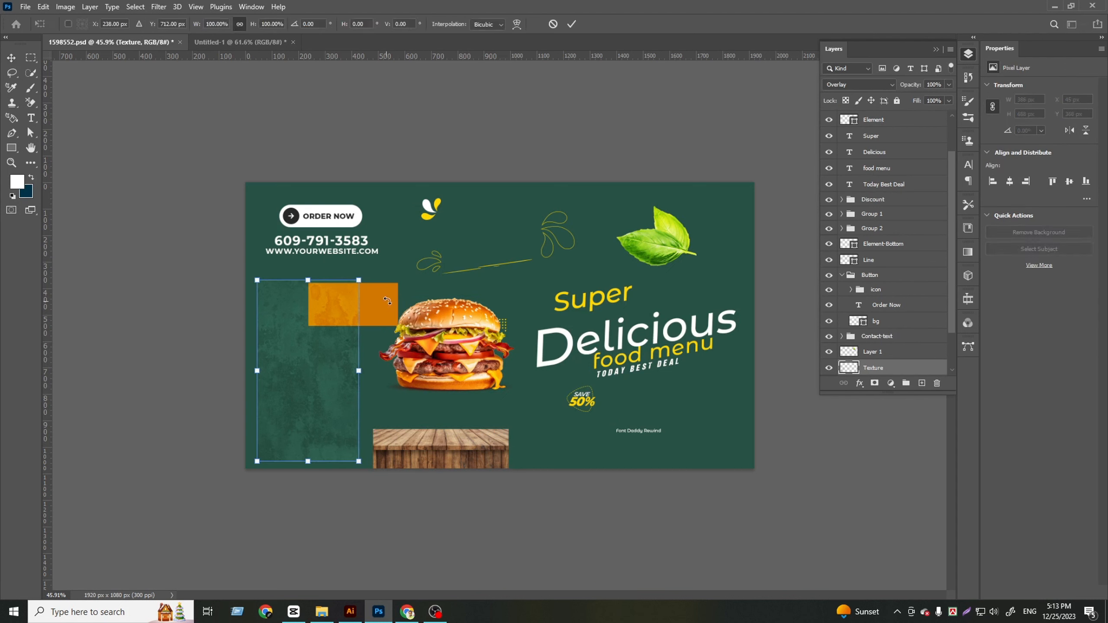
{"action": "key", "text": "Return"}
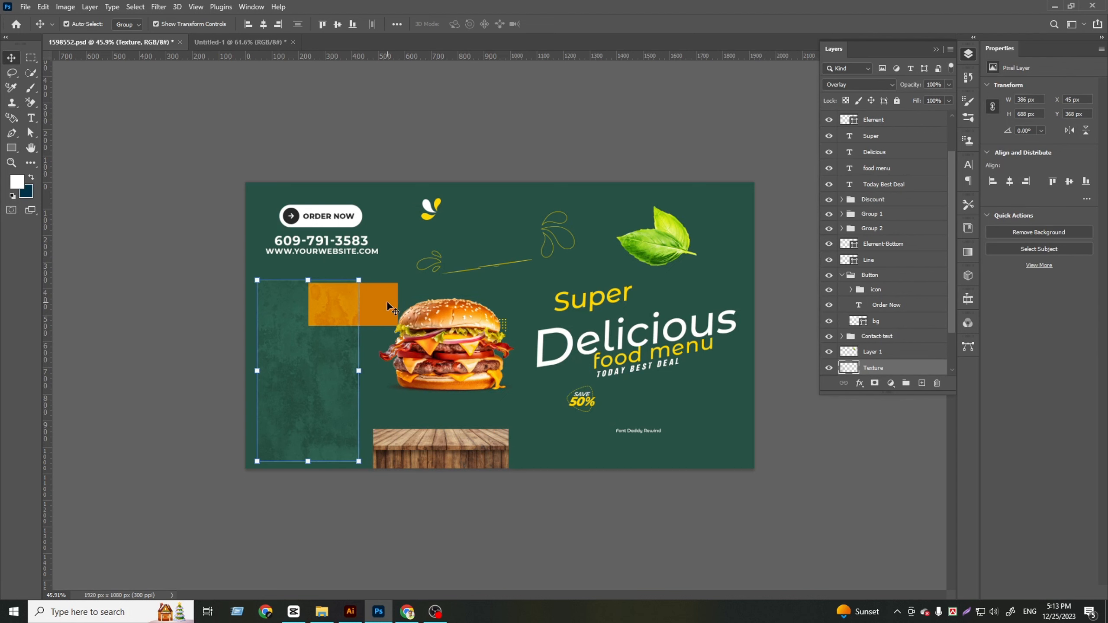
Copy the orange rectangle from 1598552.psd into the Untitled-1 document
{"action": "left_click", "coordinate": [387, 302]}
{"action": "left_click_drag", "start_coordinate": [385, 307], "coordinate": [454, 246]}
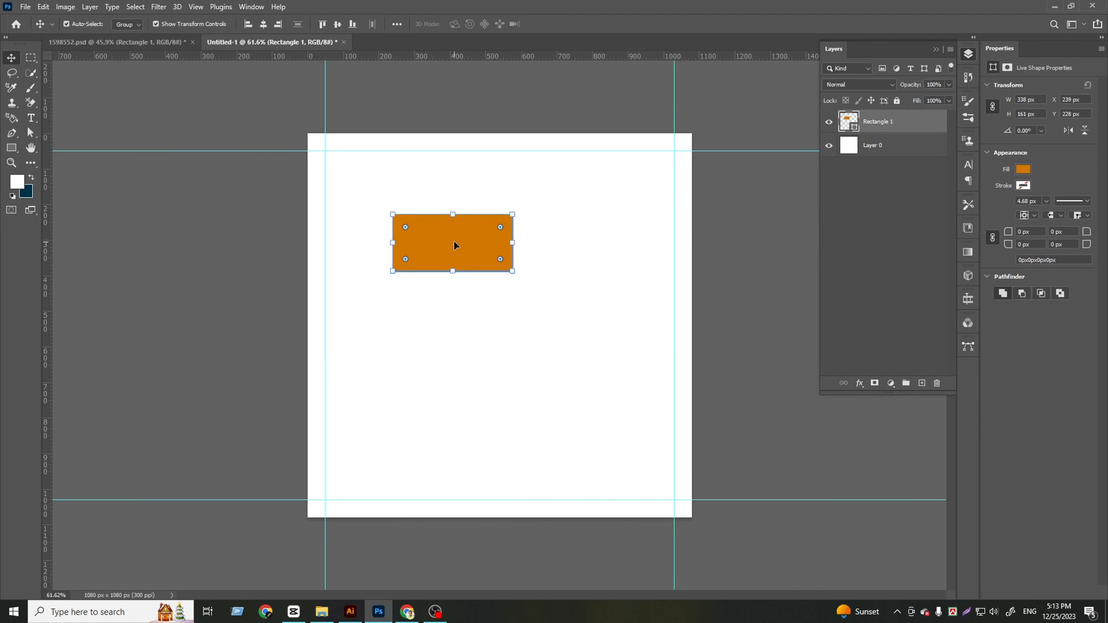
Give Layer 0 a Color Overlay in orange d17600 sampled from the rectangle, and delete the Rectangle 1 layer
{"action": "left_click", "coordinate": [877, 147]}
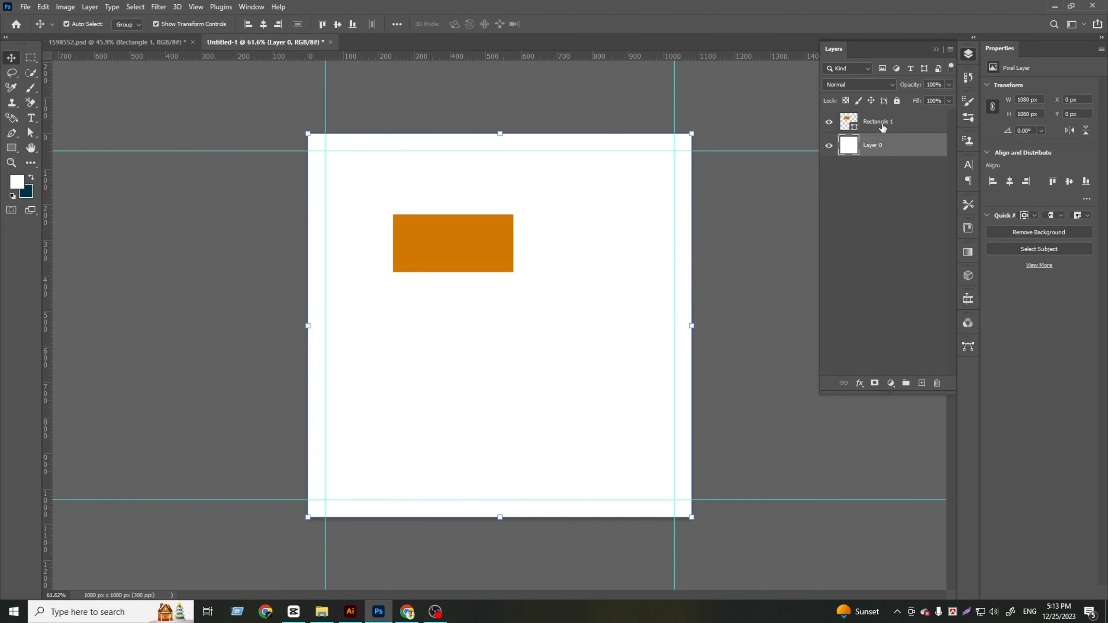
{"action": "right_click", "coordinate": [882, 127]}
{"action": "left_click", "coordinate": [926, 129]}
{"action": "left_click", "coordinate": [688, 224]}
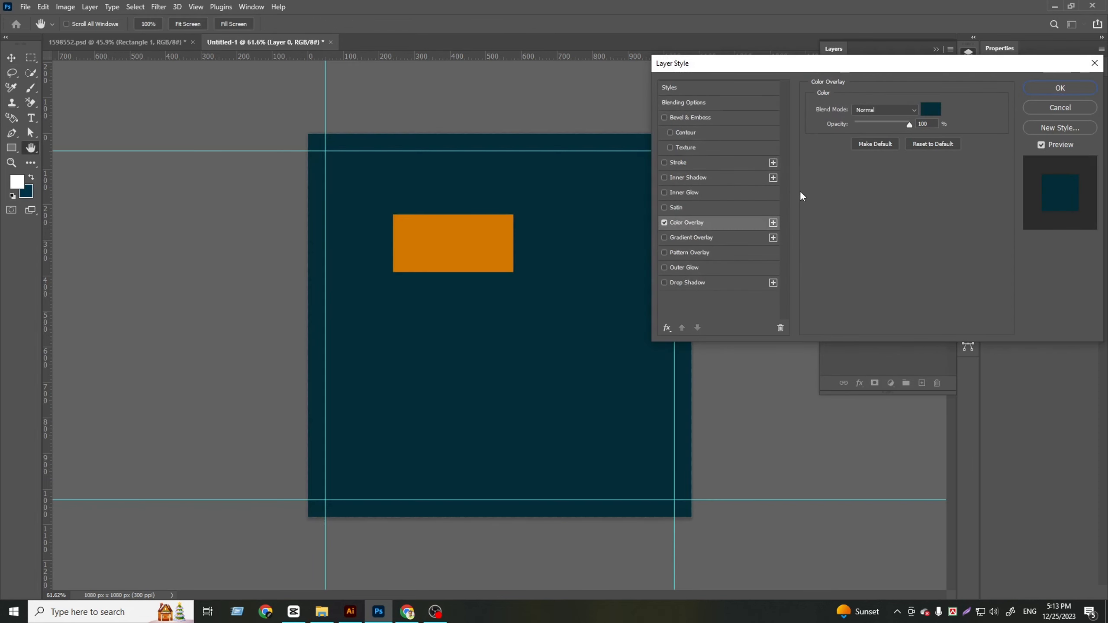
{"action": "left_click", "coordinate": [937, 115]}
{"action": "left_click", "coordinate": [448, 227]}
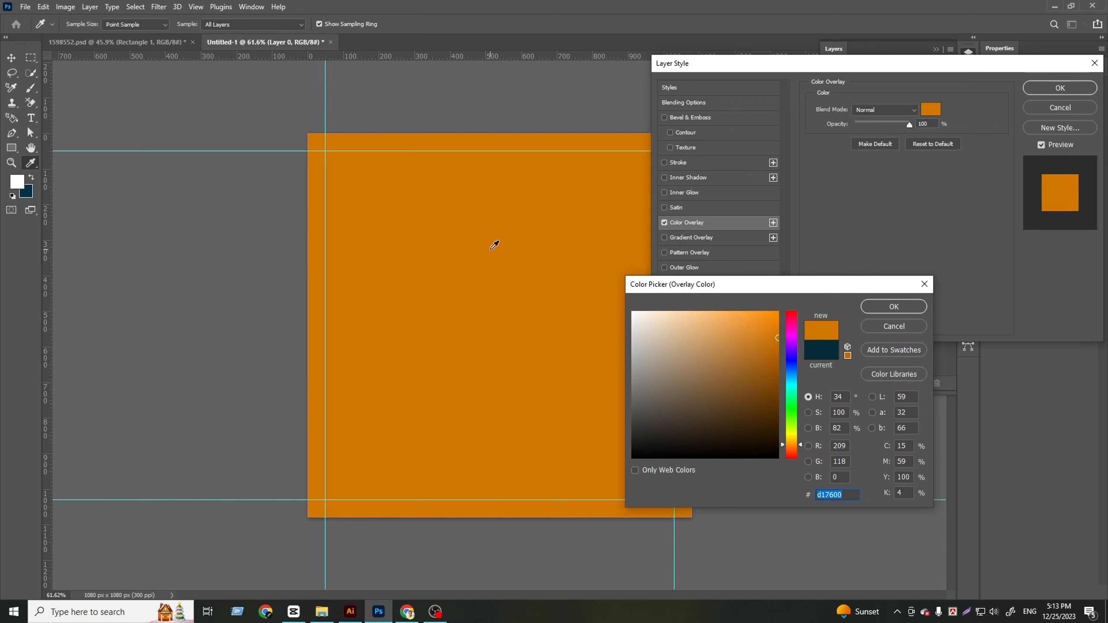
{"action": "left_click", "coordinate": [774, 329]}
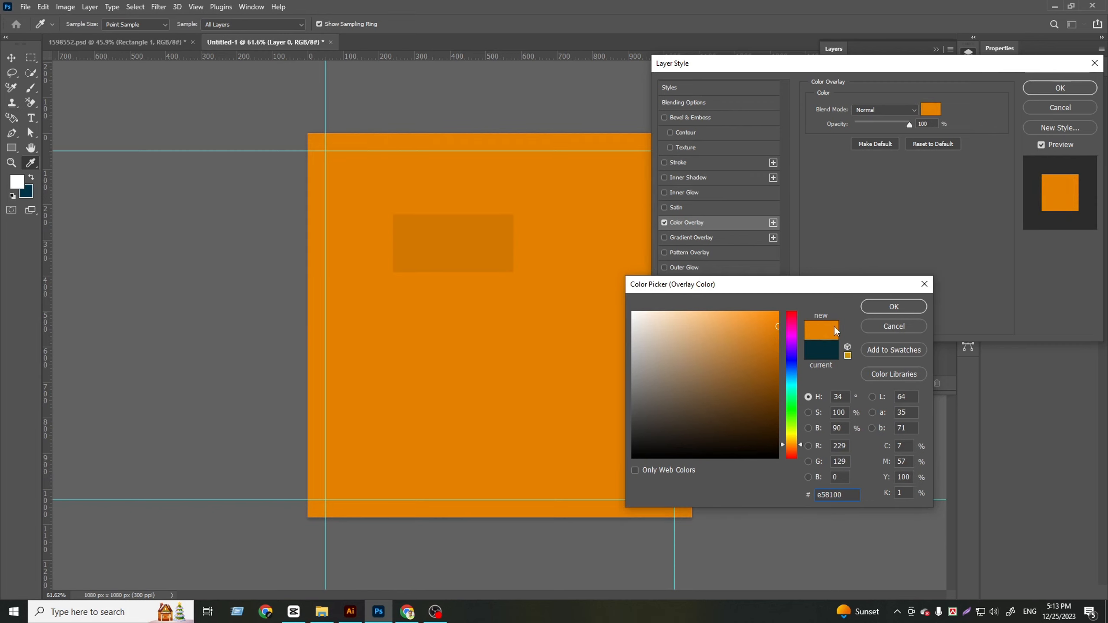
{"action": "left_click", "coordinate": [441, 225]}
{"action": "left_click", "coordinate": [894, 307]}
{"action": "left_click", "coordinate": [1065, 91]}
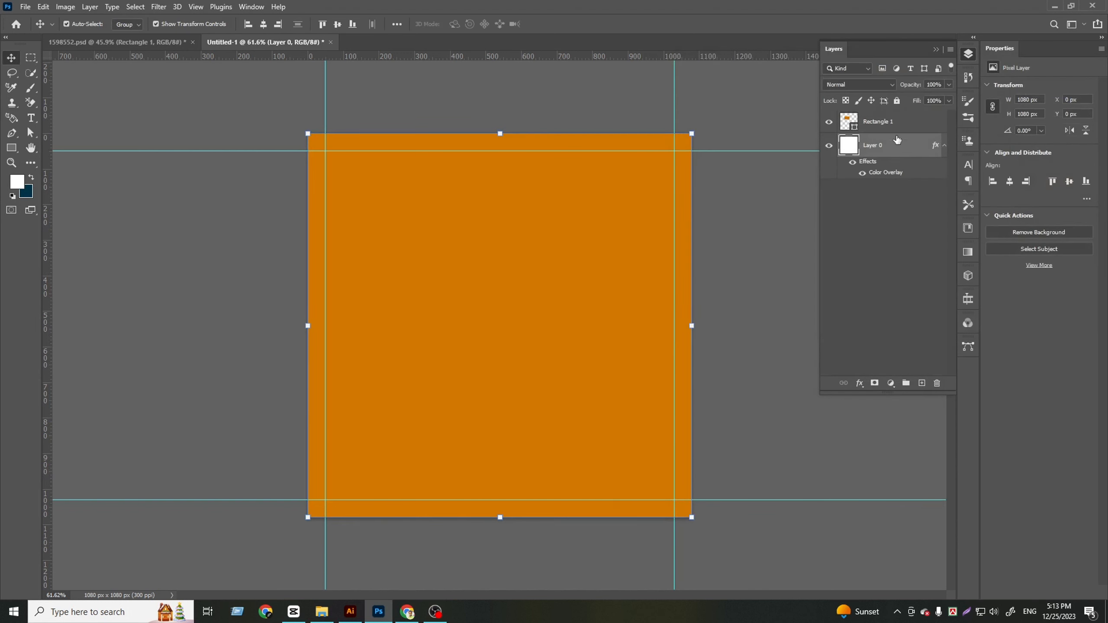
{"action": "left_click_drag", "start_coordinate": [909, 123], "coordinate": [935, 385]}
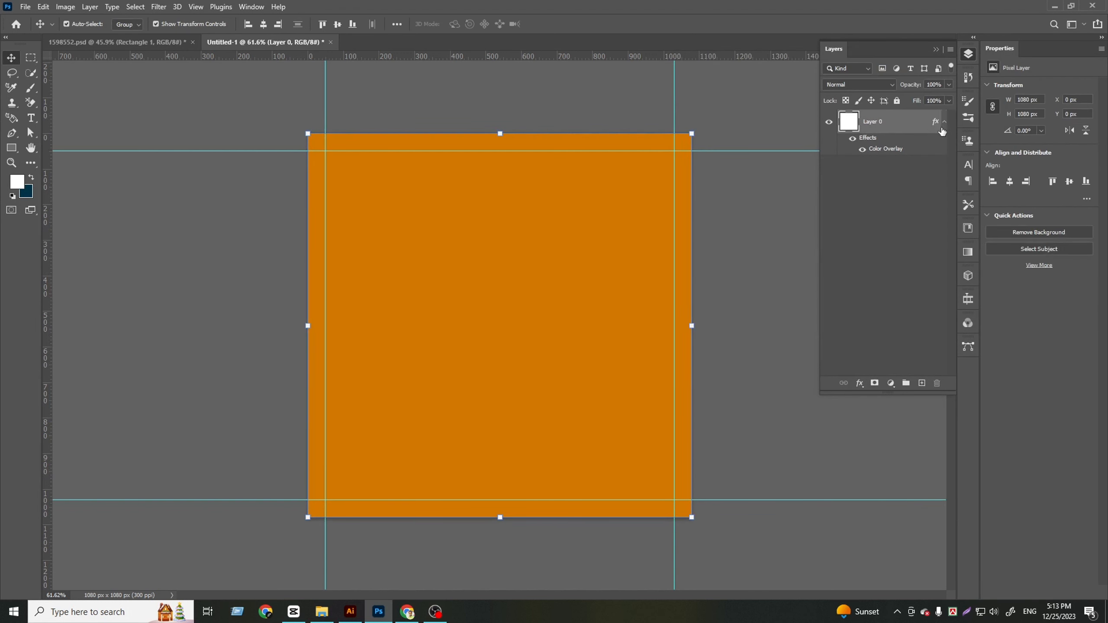
{"action": "left_click", "coordinate": [916, 170]}
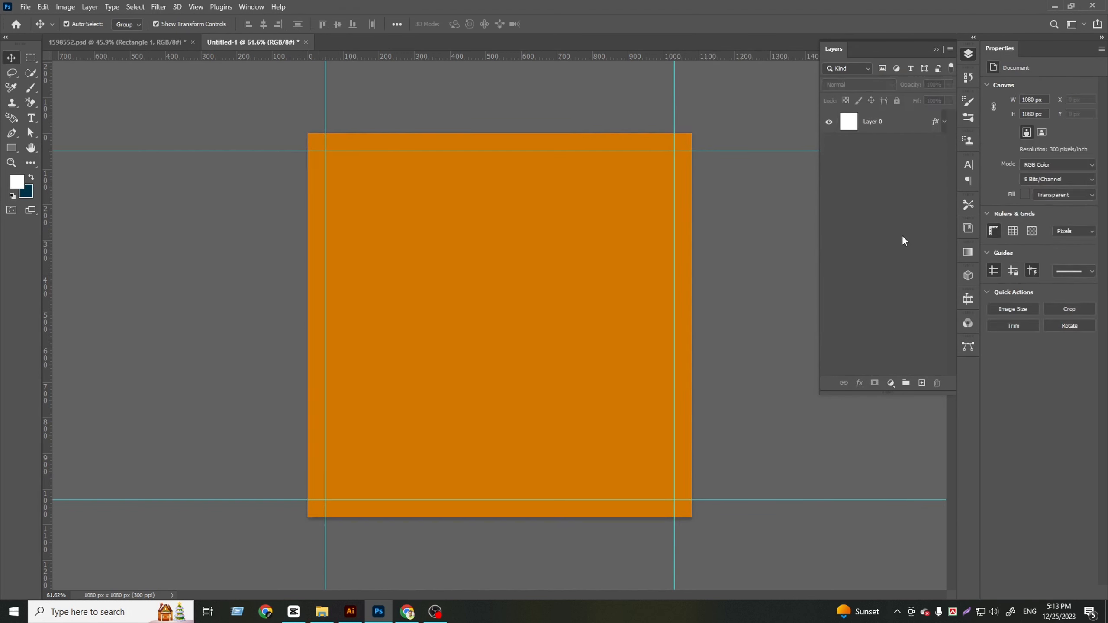
Copy the Texture layer from 1598552.psd onto the orange canvas of Untitled-1
{"action": "left_click", "coordinate": [123, 48]}
{"action": "left_click_drag", "start_coordinate": [329, 401], "coordinate": [227, 47]}
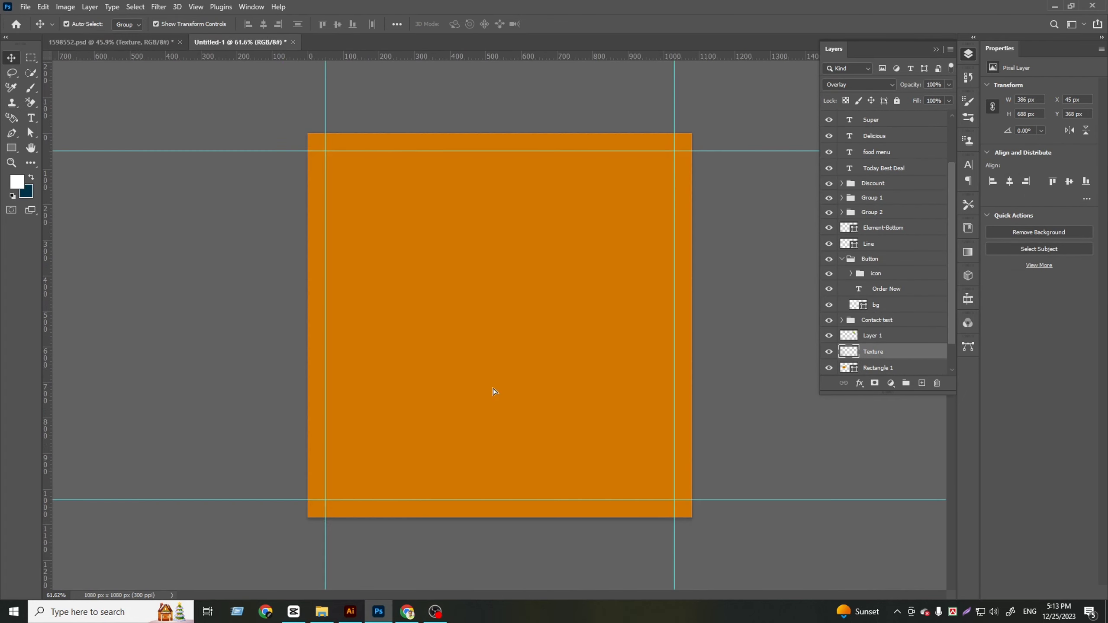
{"action": "left_click_drag", "start_coordinate": [493, 388], "coordinate": [485, 379]}
Stretch the texture to about 1093 × 1110 px so it covers the canvas, and centre it both ways
{"action": "left_click_drag", "start_coordinate": [492, 263], "coordinate": [493, 123]}
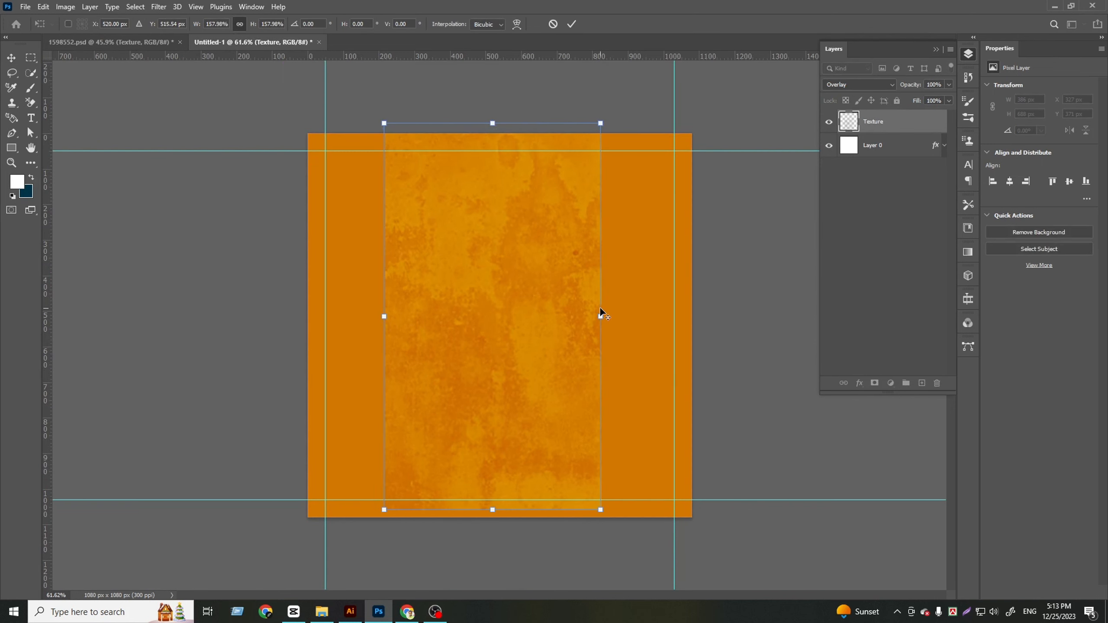
{"action": "left_click_drag", "start_coordinate": [601, 313], "coordinate": [776, 308]}
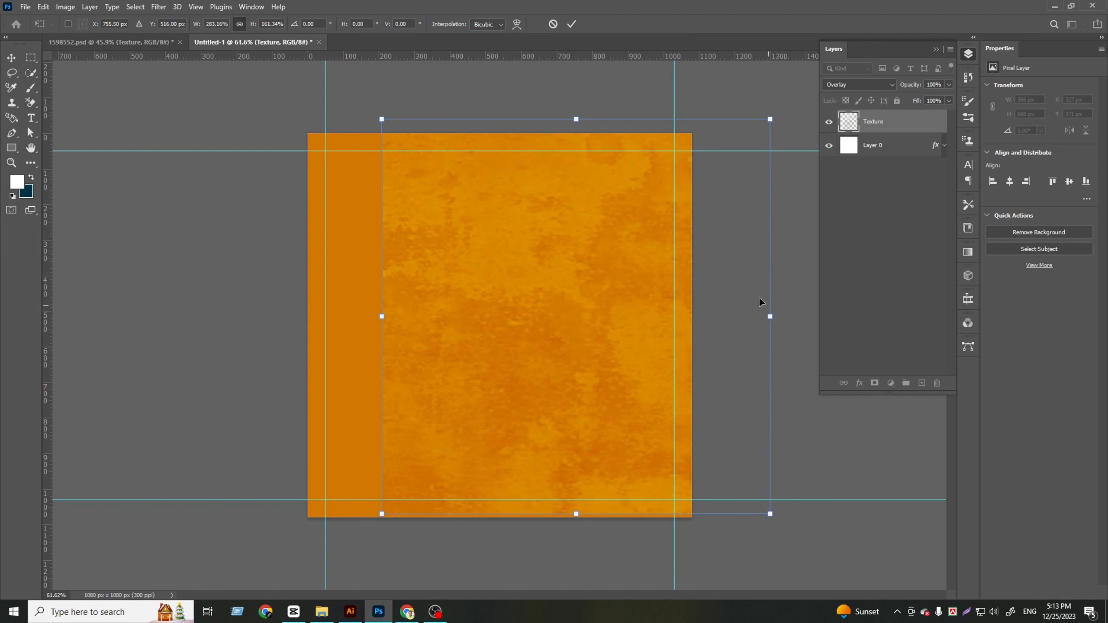
{"action": "left_click", "coordinate": [572, 24]}
{"action": "left_click", "coordinate": [338, 24]}
{"action": "left_click", "coordinate": [264, 24]}
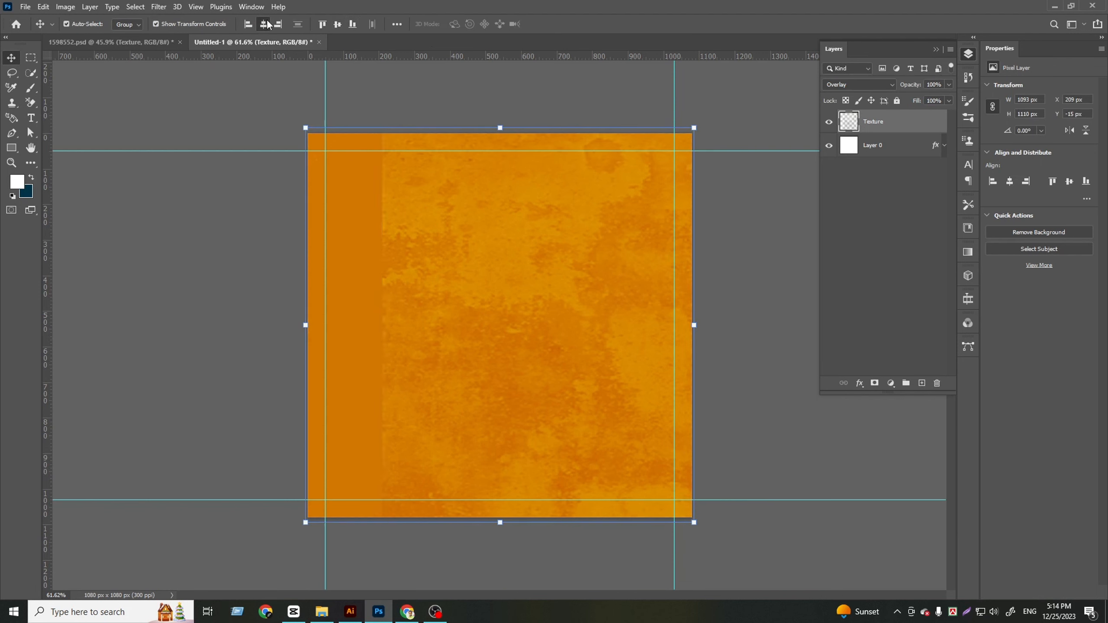
Keep the Texture layer in Overlay blend mode and set its opacity to 75%
{"action": "left_click", "coordinate": [875, 84]}
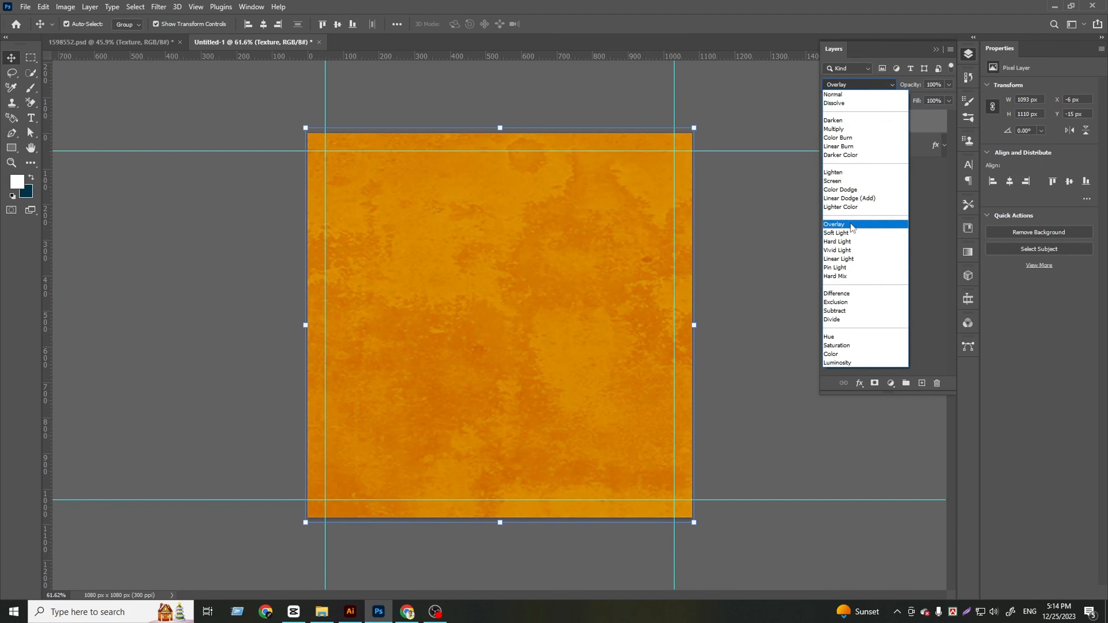
{"action": "left_click", "coordinate": [851, 224]}
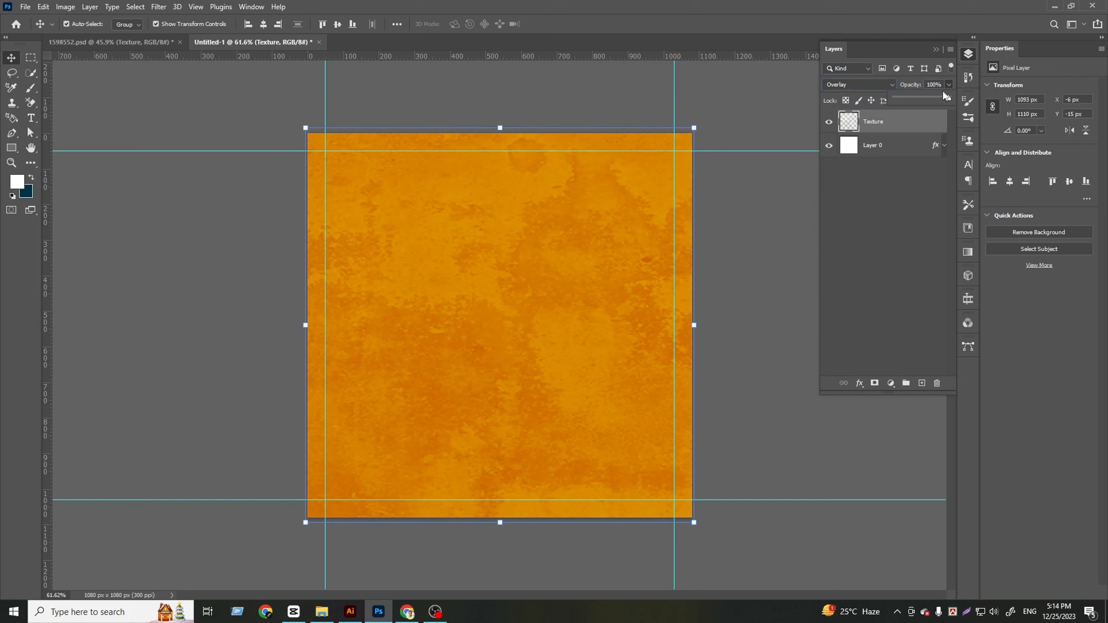
{"action": "left_click_drag", "start_coordinate": [929, 97], "coordinate": [934, 98]}
{"action": "left_click", "coordinate": [855, 298]}
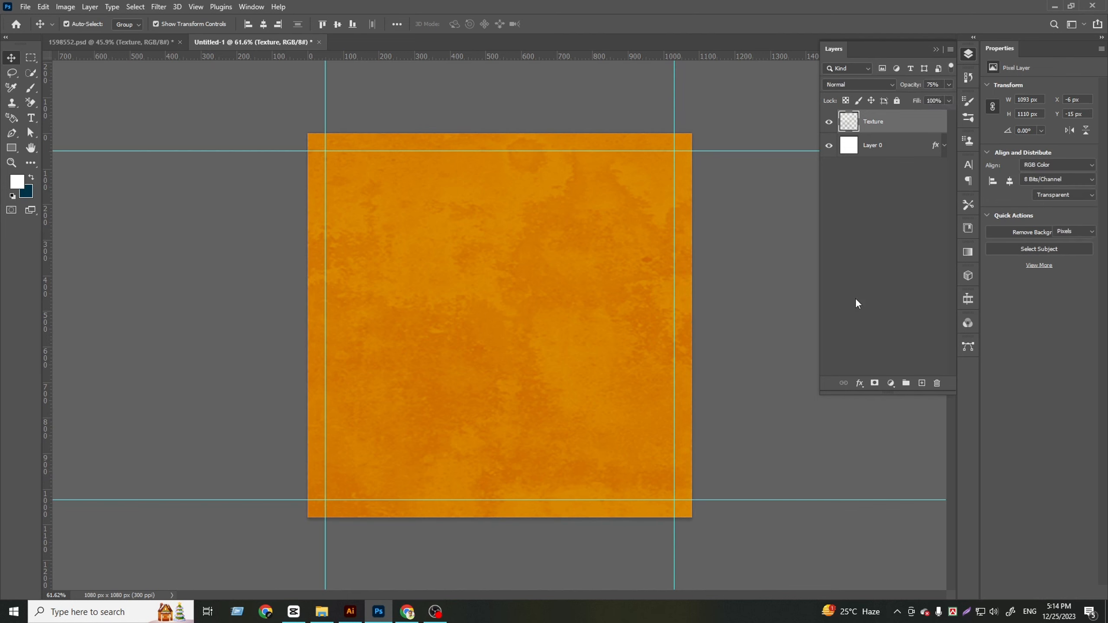
Add a new layer above Texture and set the foreground colour to a brighter version of the canvas's sampled orange
{"action": "left_click", "coordinate": [923, 382]}
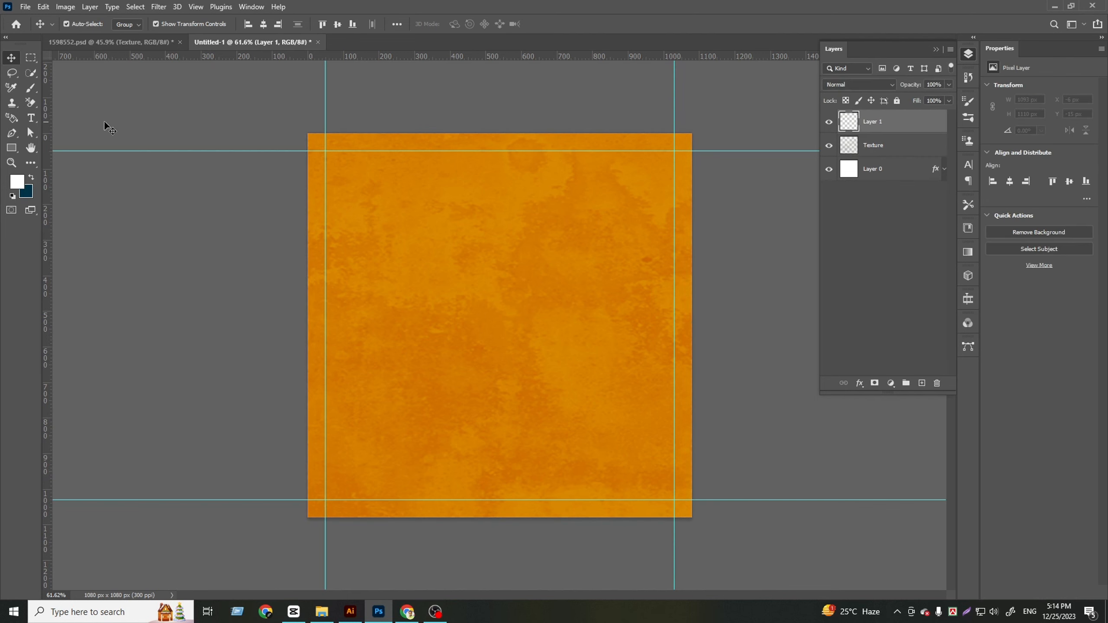
{"action": "left_click", "coordinate": [15, 185]}
{"action": "left_click", "coordinate": [535, 206]}
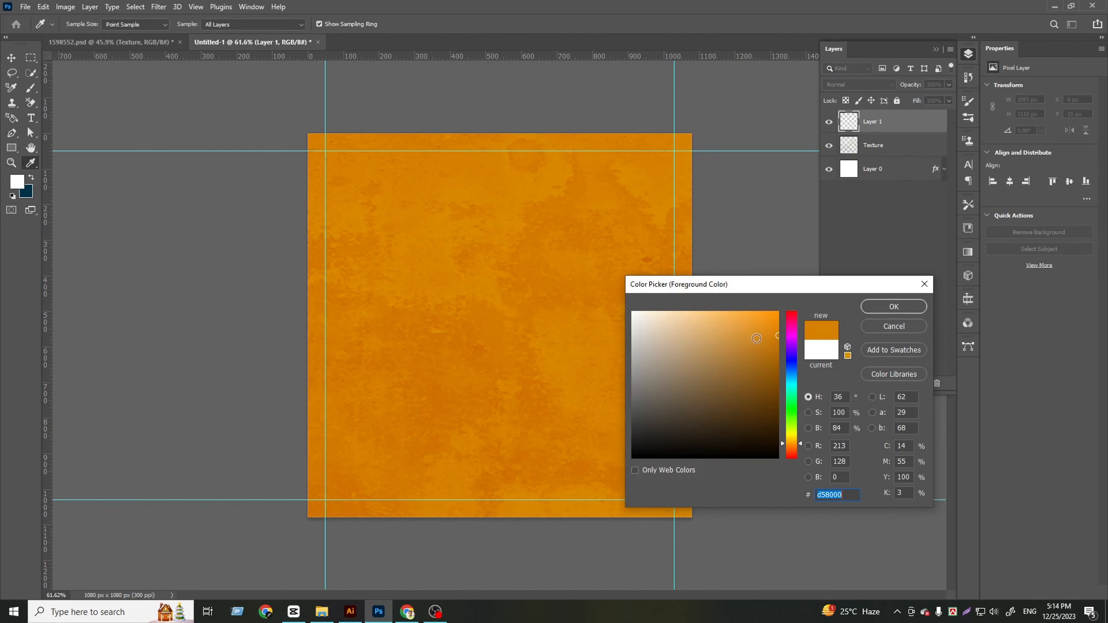
{"action": "left_click_drag", "start_coordinate": [778, 335], "coordinate": [781, 308]}
{"action": "left_click", "coordinate": [894, 307]}
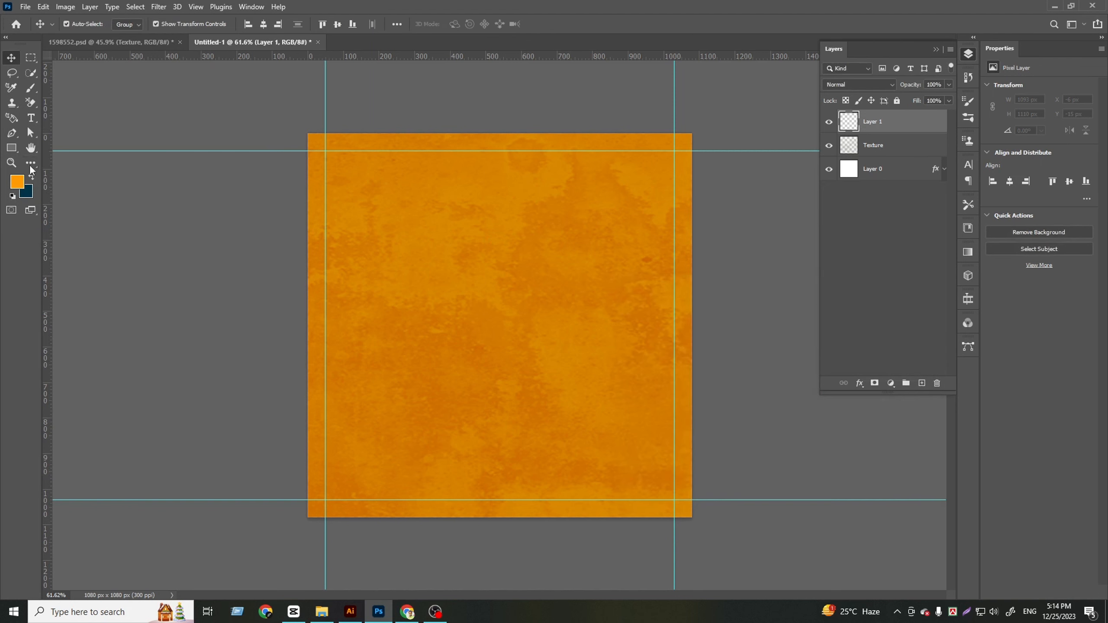
Set up the Brush tool with a soft round tip at 0% hardness and a size of about 500 px
{"action": "left_click", "coordinate": [32, 89]}
{"action": "left_click", "coordinate": [84, 24]}
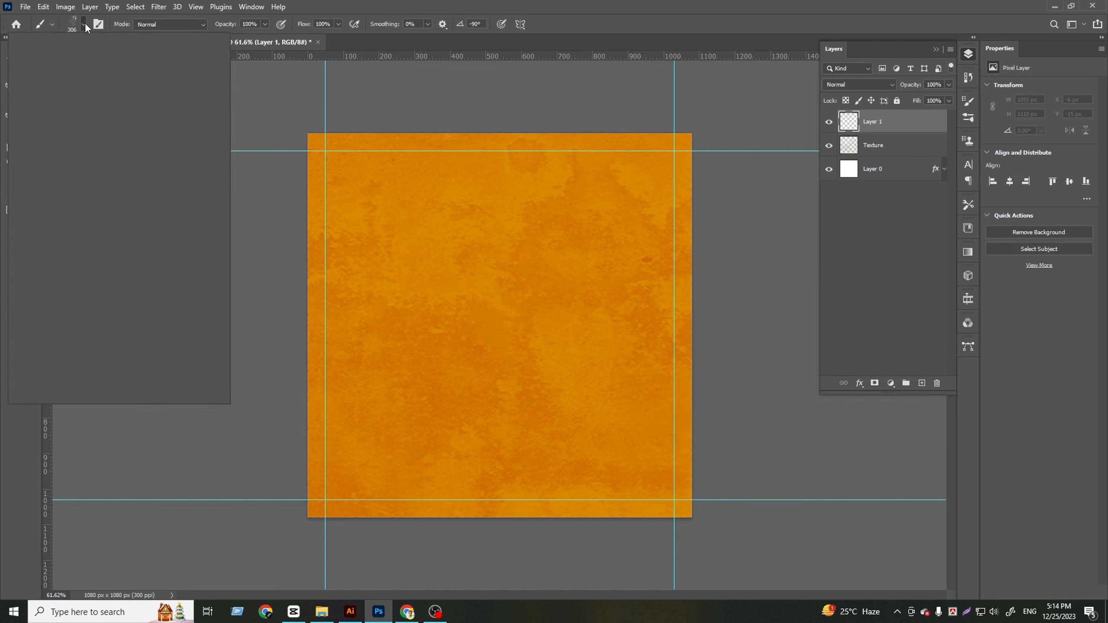
{"action": "left_click", "coordinate": [61, 132]}
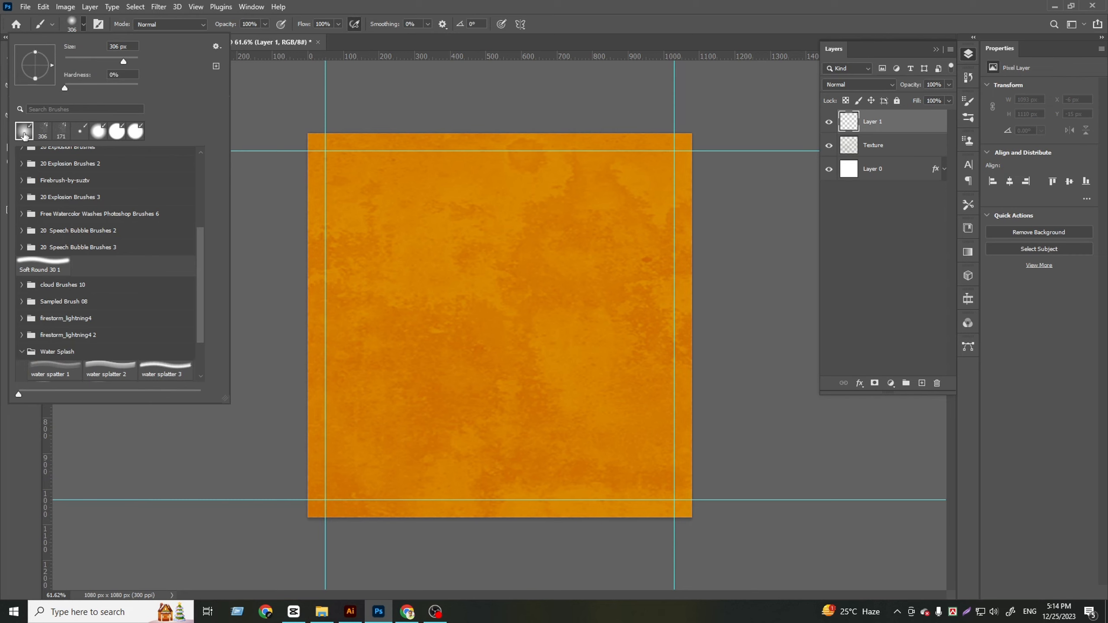
{"action": "left_click_drag", "start_coordinate": [132, 61], "coordinate": [133, 61]}
{"action": "key", "text": "Return"}
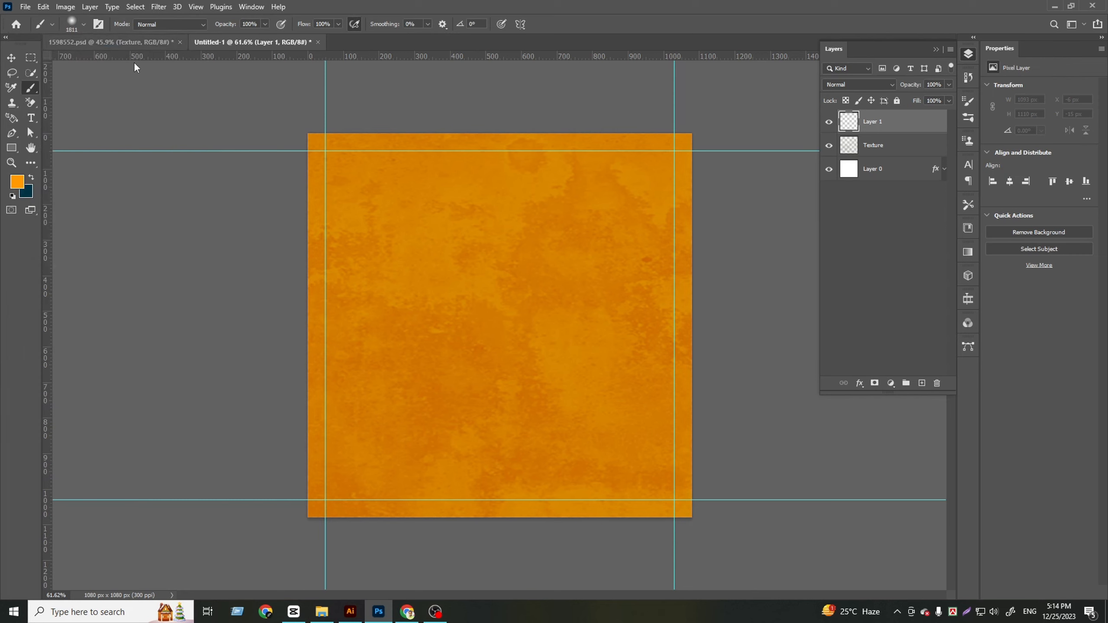
{"action": "left_click", "coordinate": [84, 24]}
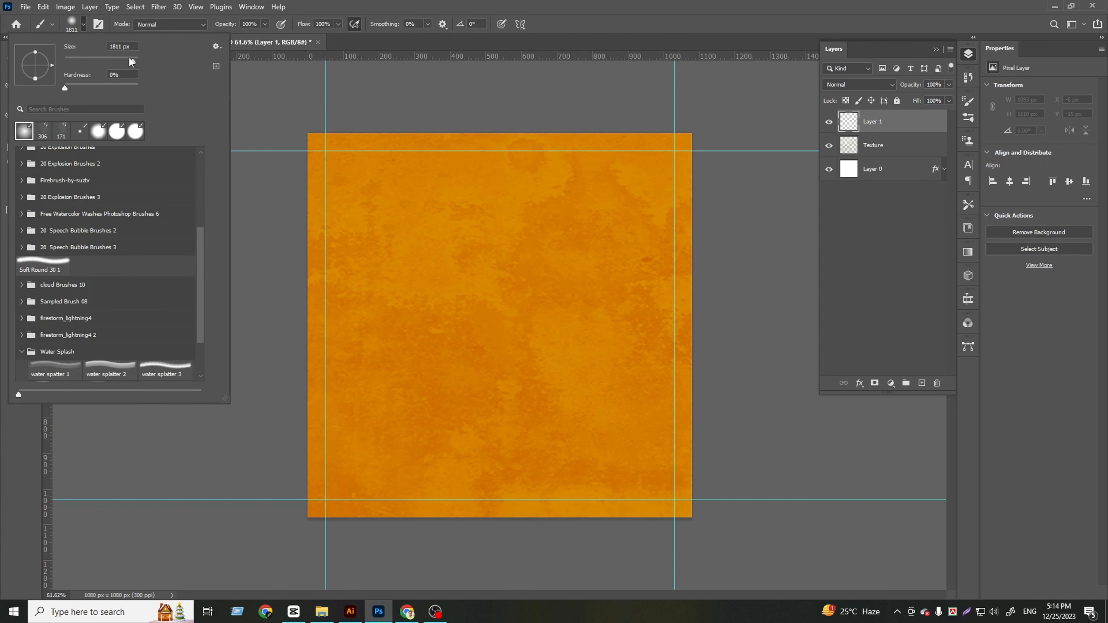
{"action": "left_click", "coordinate": [129, 58]}
{"action": "key", "text": "Return"}
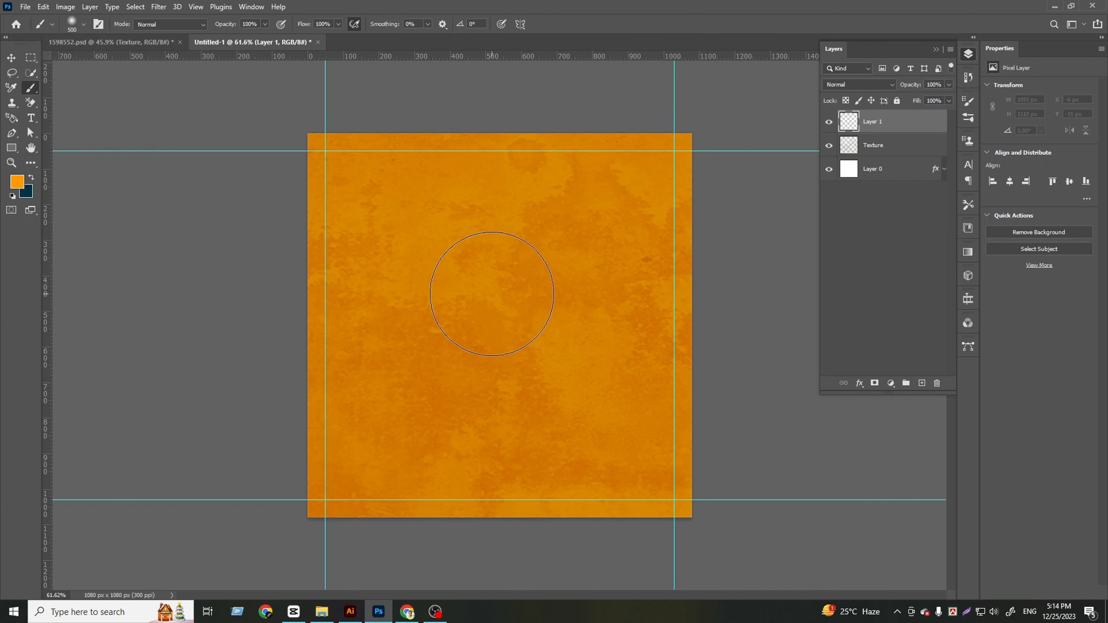
Enlarge the brush to 900 px and paint one soft orange glow just above the canvas centre on Layer 1
{"action": "key", "text": "bracketright"}
{"action": "key", "text": "bracketright"}
{"action": "key", "text": "bracketright"}
{"action": "key", "text": "bracketright"}
{"action": "left_click", "coordinate": [502, 290]}
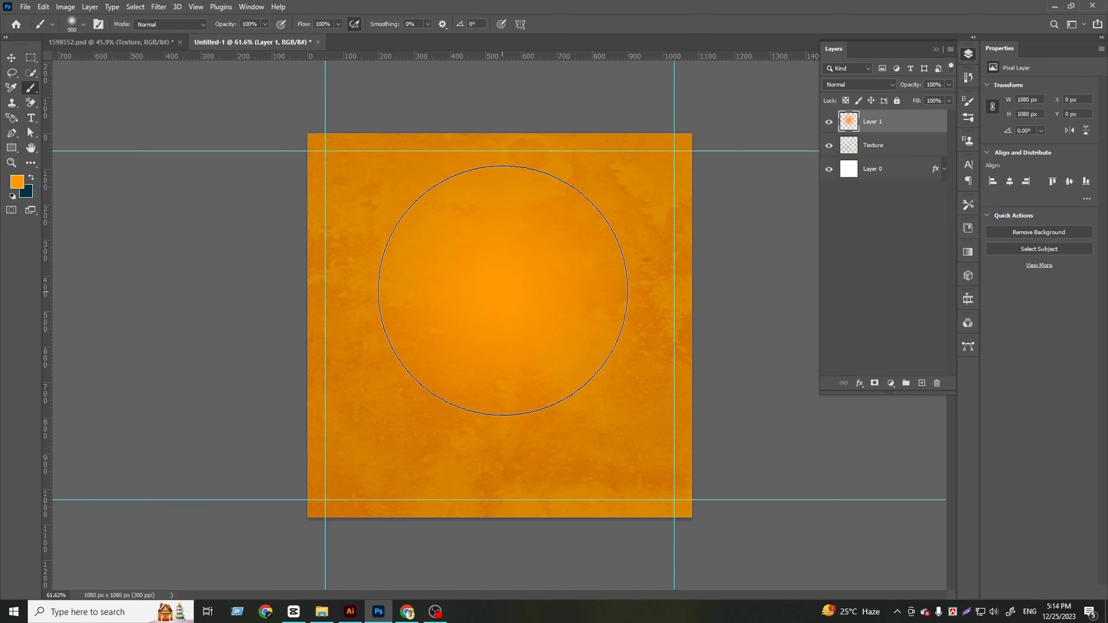
Undo an extra glow dab and paint a larger one with a 1200 px brush in the canvas's upper middle
{"action": "left_click", "coordinate": [501, 342]}
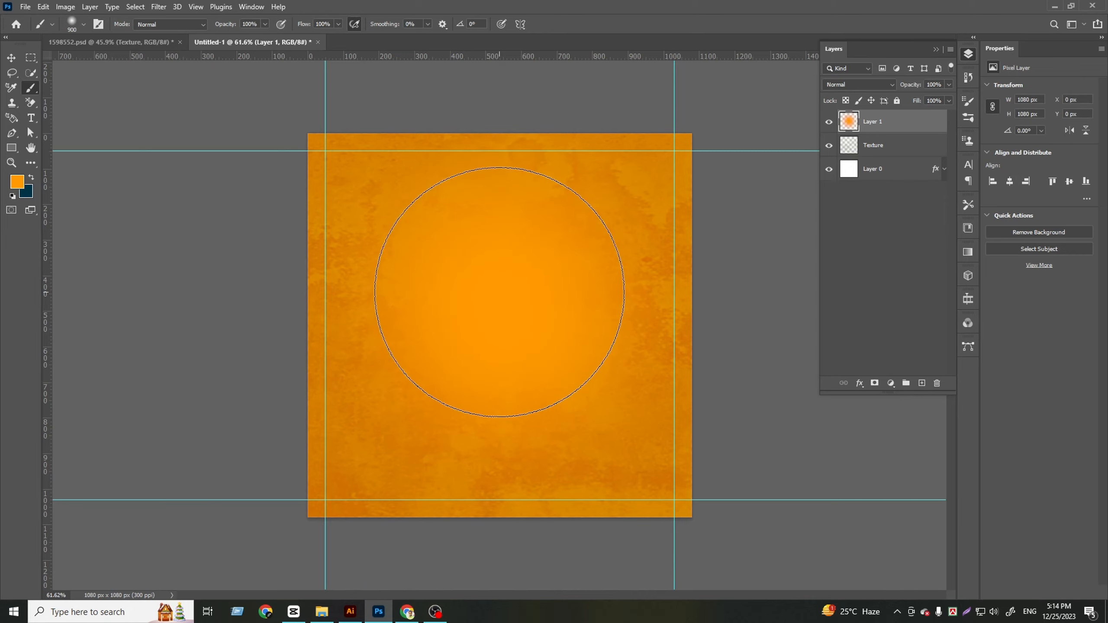
{"action": "key", "text": "ctrl+z"}
{"action": "key", "text": "bracketright"}
{"action": "key", "text": "bracketright"}
{"action": "key", "text": "bracketright"}
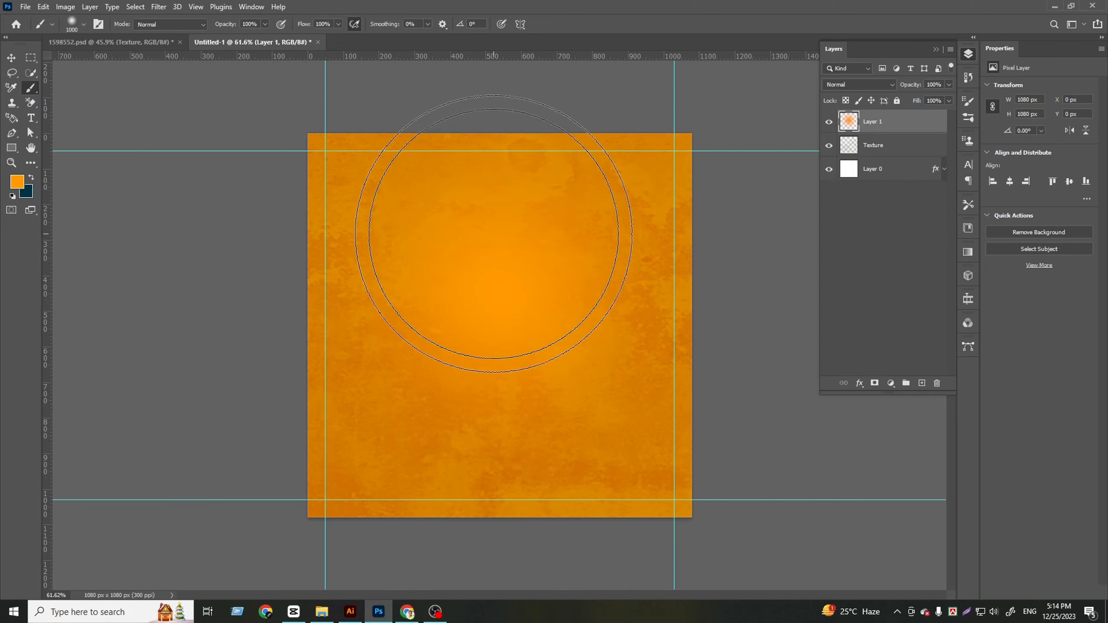
{"action": "left_click", "coordinate": [505, 236]}
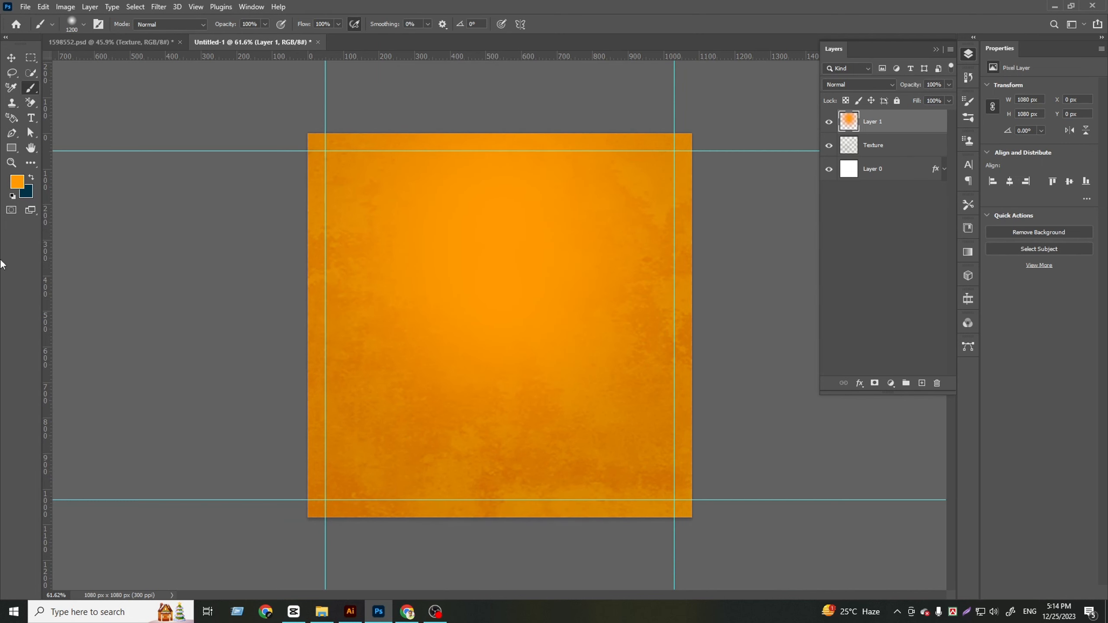
Group Layer 0, Texture and Layer 1 together
{"action": "left_click", "coordinate": [12, 58]}
{"action": "left_click", "coordinate": [868, 245]}
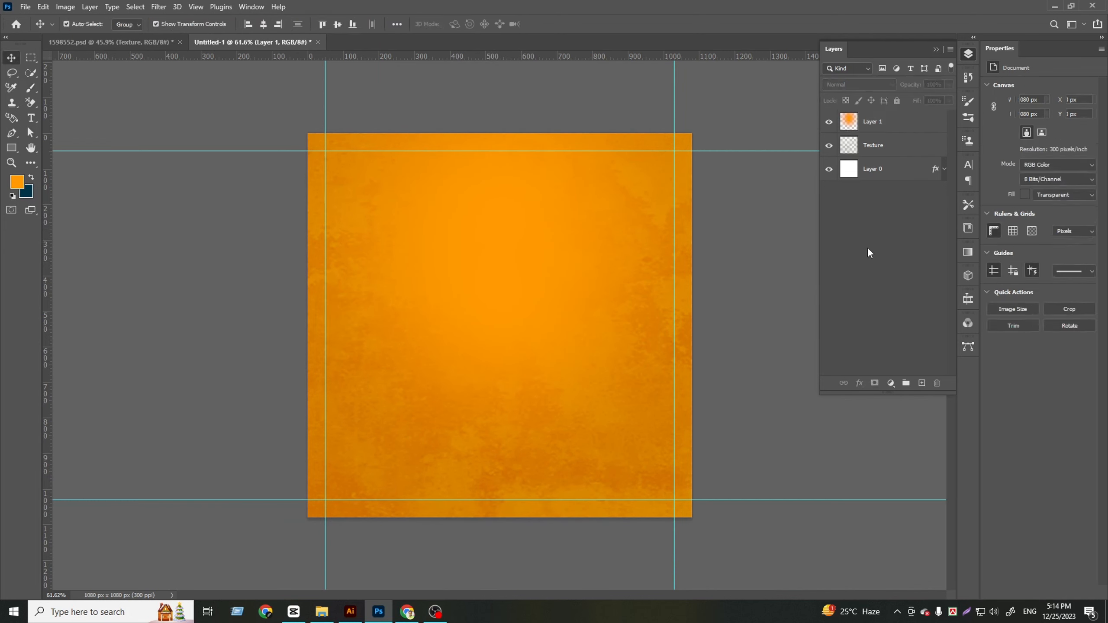
{"action": "left_click", "coordinate": [890, 170]}
{"action": "left_click", "coordinate": [883, 127], "text": "shift"}
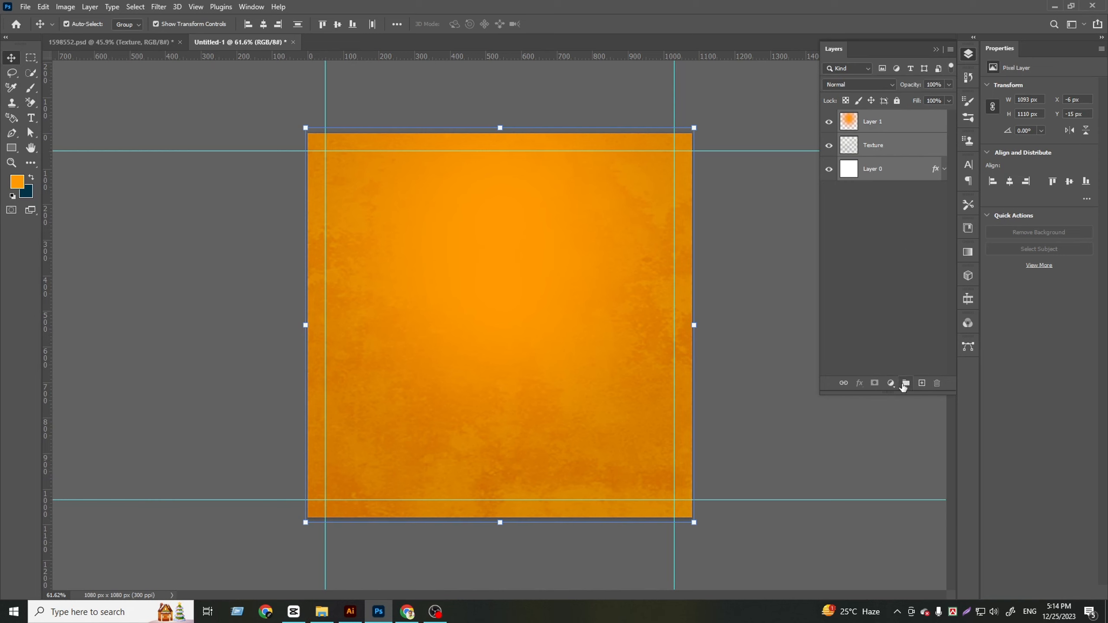
{"action": "left_click", "coordinate": [904, 384]}
{"action": "left_click", "coordinate": [869, 249]}
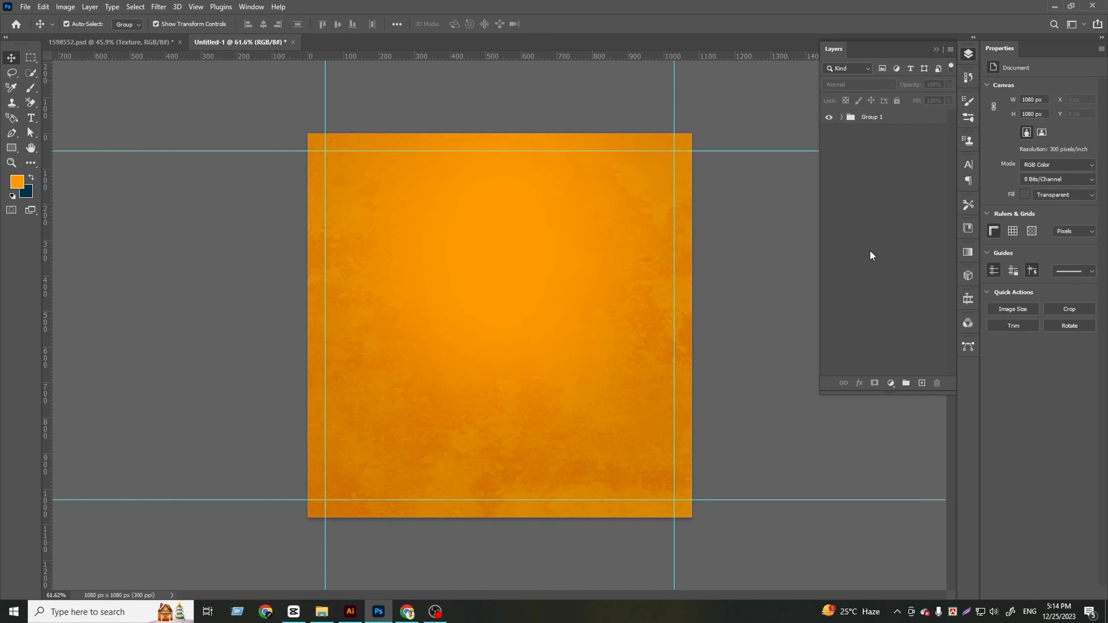
Rename the new layer group as bg and lock it
{"action": "double_click", "coordinate": [868, 117]}
{"action": "left_click", "coordinate": [870, 136]}
{"action": "left_click", "coordinate": [901, 118]}
{"action": "left_click", "coordinate": [897, 101]}
{"action": "left_click", "coordinate": [899, 184]}
Copy the wooden table from 1598552.psd into the post, enlarged to about 1494 × 438 px and aligned to the canvas's bottom centre
{"action": "left_click", "coordinate": [141, 43]}
{"action": "left_click", "coordinate": [429, 426]}
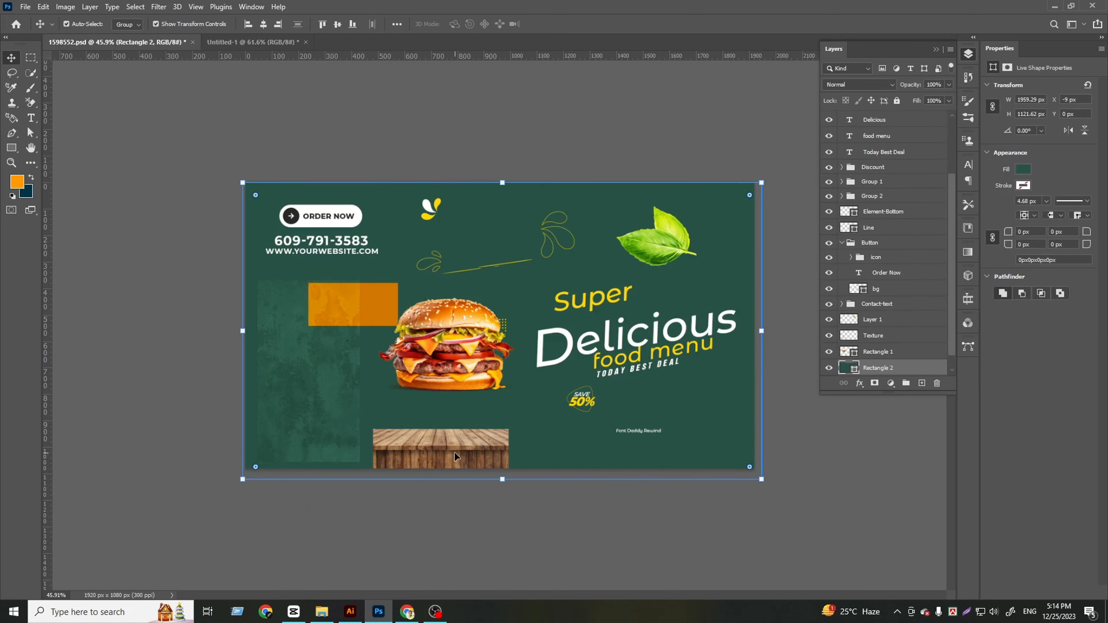
{"action": "left_click_drag", "start_coordinate": [475, 453], "coordinate": [903, 478]}
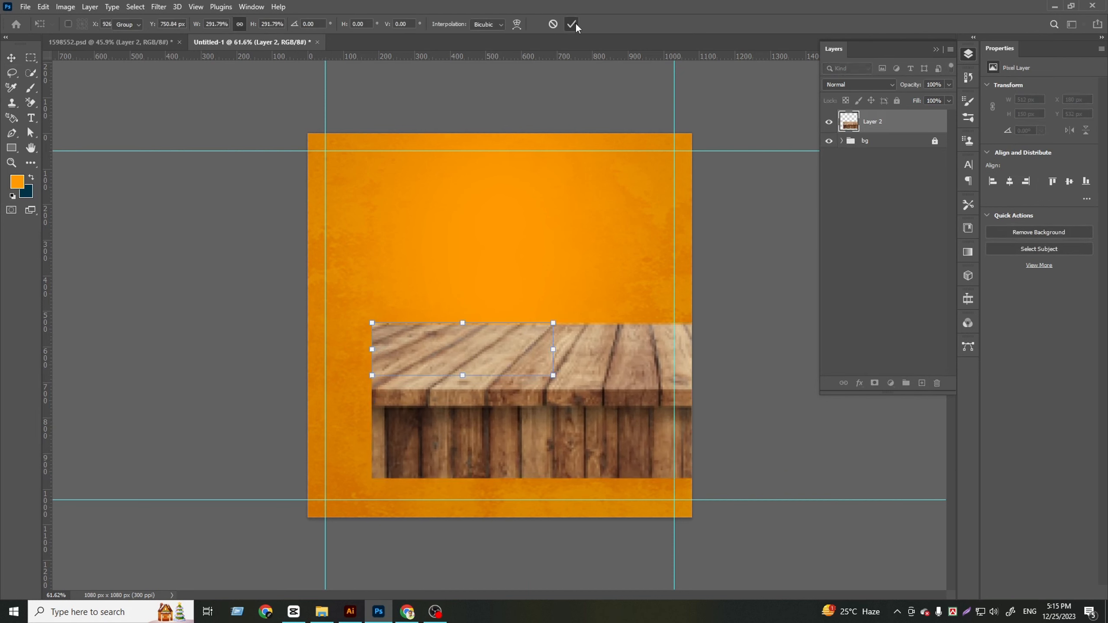
{"action": "left_click", "coordinate": [353, 24]}
{"action": "left_click", "coordinate": [269, 25]}
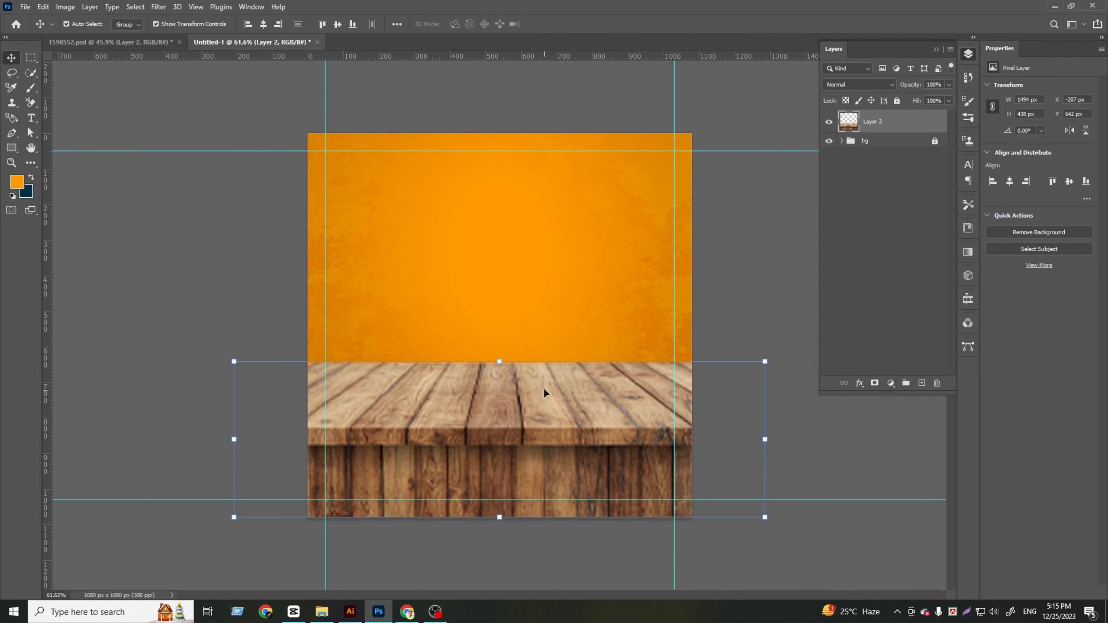
Scale the table down to about 1293 × 380 px, centre it horizontally and lower it past the canvas's bottom edge
{"action": "left_click_drag", "start_coordinate": [234, 440], "coordinate": [306, 439]}
{"action": "left_click", "coordinate": [571, 26]}
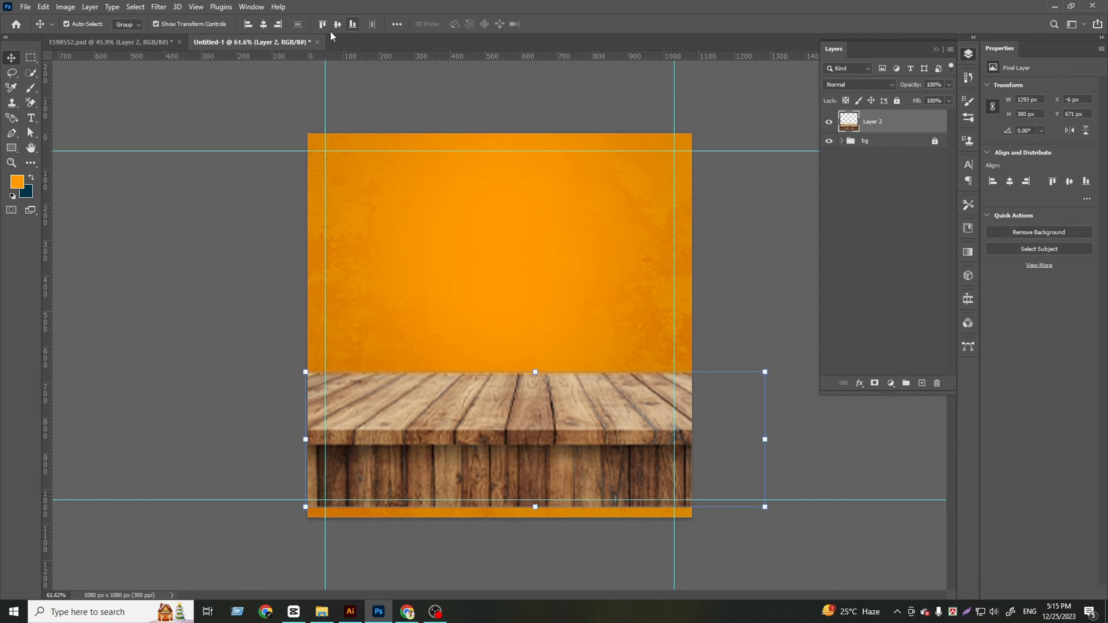
{"action": "left_click", "coordinate": [265, 27]}
{"action": "left_click_drag", "start_coordinate": [586, 472], "coordinate": [585, 531]}
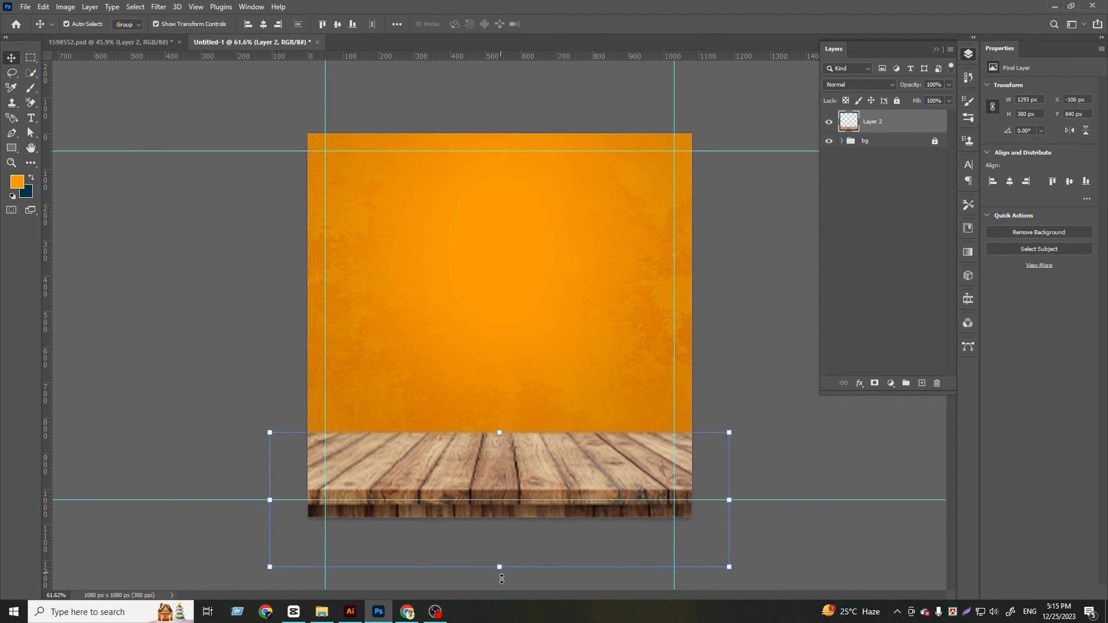
Enlarge the table to about 1669 × 490 px and position it so only its top and front edge remain on the canvas
{"action": "left_click_drag", "start_coordinate": [502, 579], "coordinate": [500, 601]}
{"action": "left_click_drag", "start_coordinate": [502, 432], "coordinate": [504, 420]}
{"action": "left_click_drag", "start_coordinate": [504, 460], "coordinate": [505, 469]}
{"action": "left_click", "coordinate": [572, 24]}
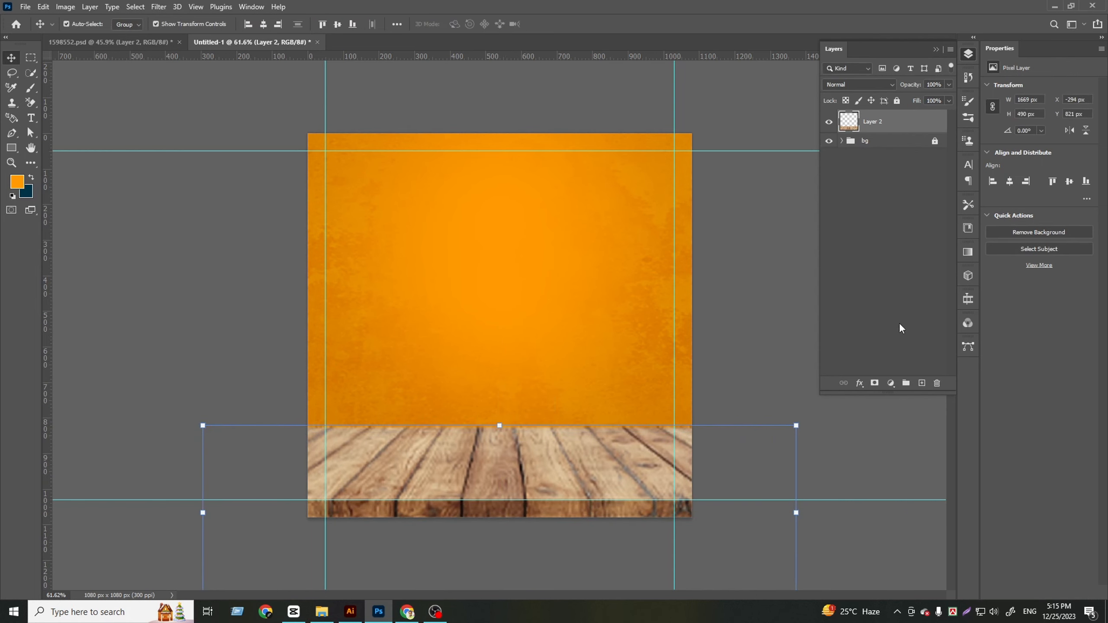
Add a layer mask to Layer 2 and fade the table's back edge with a soft black 300 px brush
{"action": "left_click", "coordinate": [875, 383]}
{"action": "left_click", "coordinate": [30, 88]}
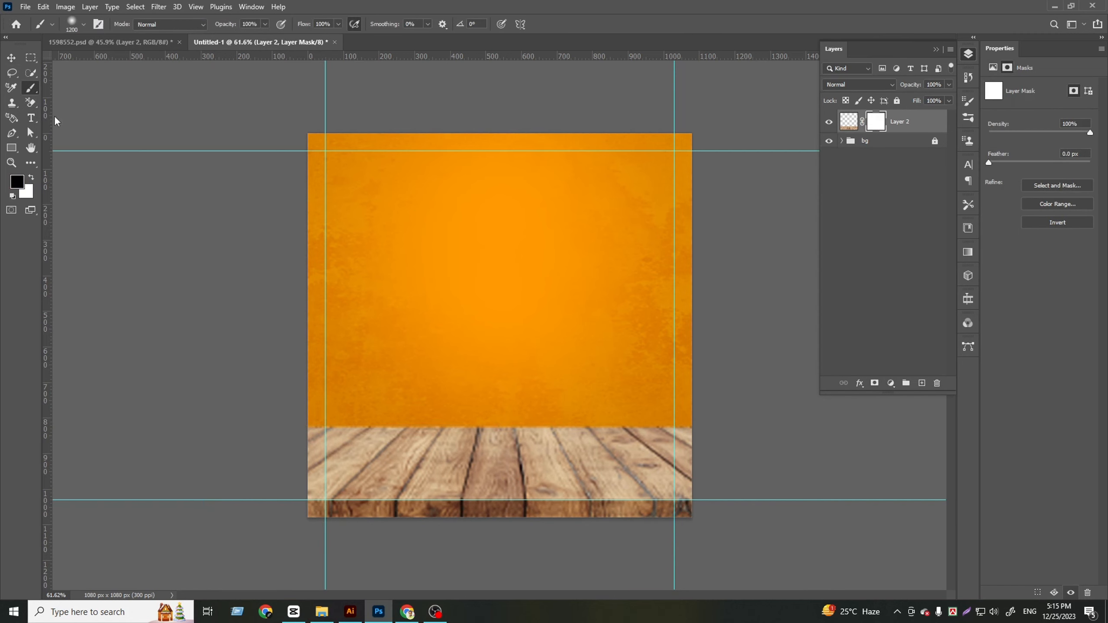
{"action": "left_click", "coordinate": [84, 23]}
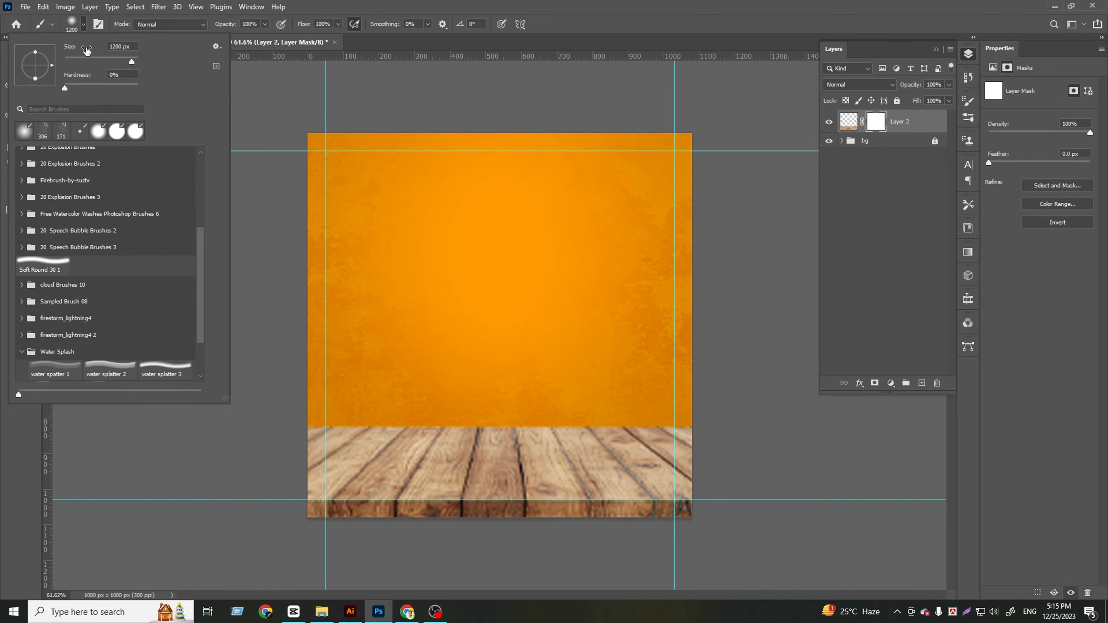
{"action": "left_click", "coordinate": [85, 24]}
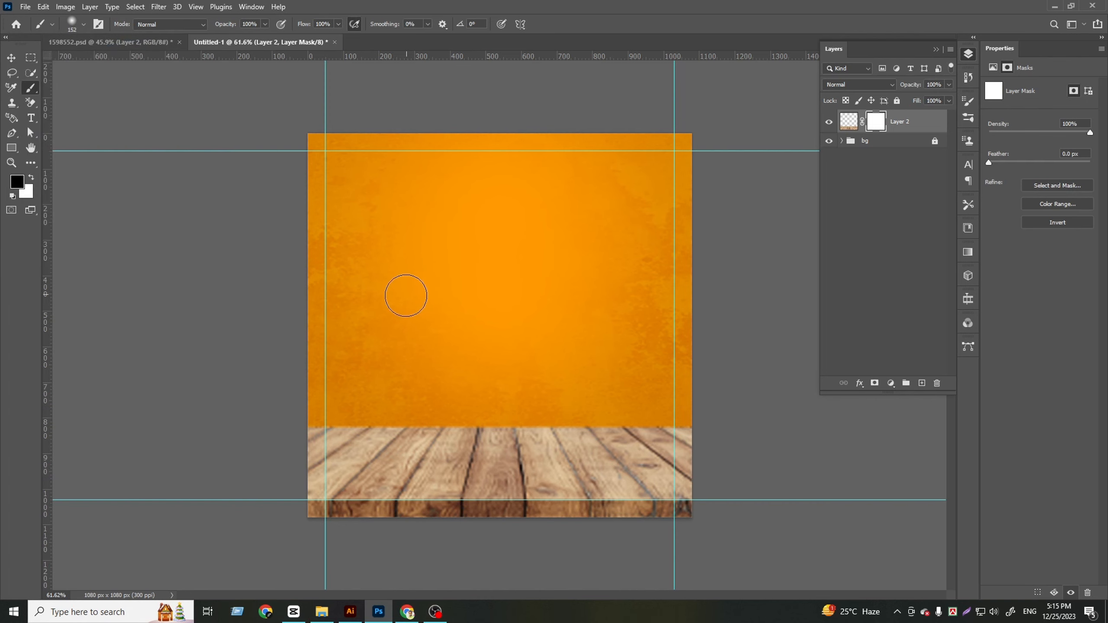
{"action": "key", "text": "bracketright"}
{"action": "key", "text": "bracketright"}
{"action": "key", "text": "bracketright"}
{"action": "key", "text": "bracketright"}
{"action": "left_click_drag", "start_coordinate": [730, 376], "coordinate": [240, 382]}
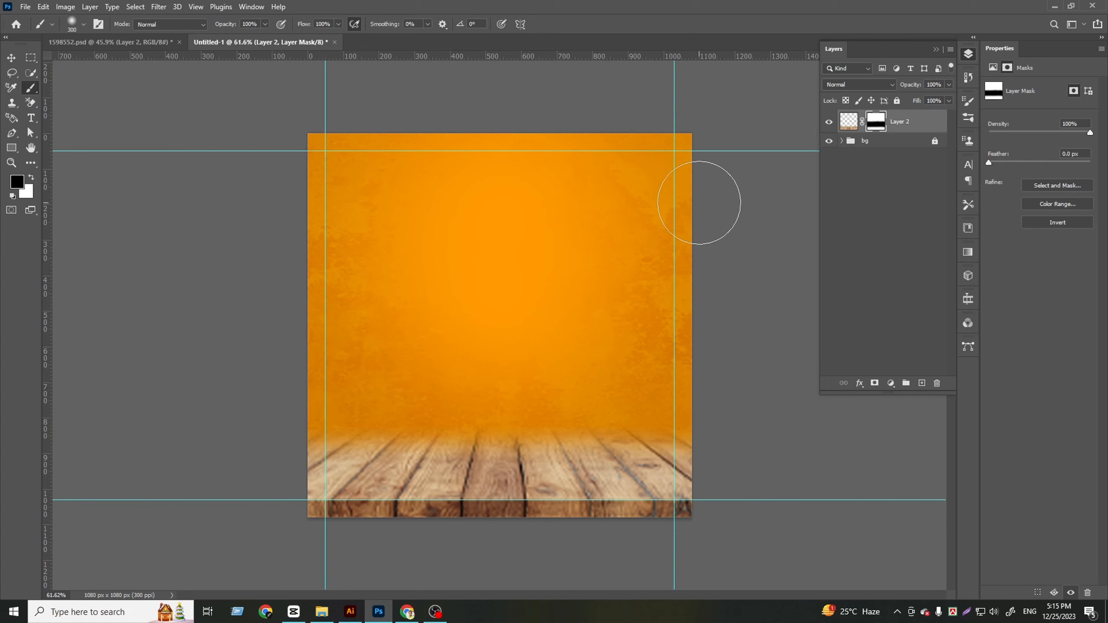
Apply the layer mask permanently to Layer 2
{"action": "left_click", "coordinate": [10, 57]}
{"action": "left_click", "coordinate": [848, 121]}
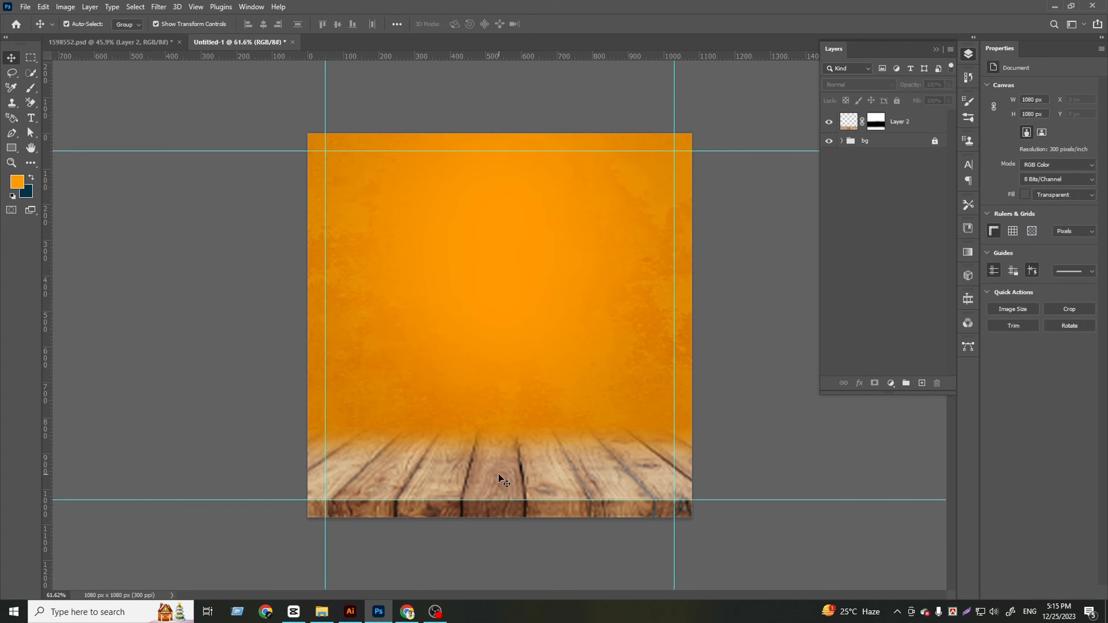
{"action": "right_click", "coordinate": [908, 127]}
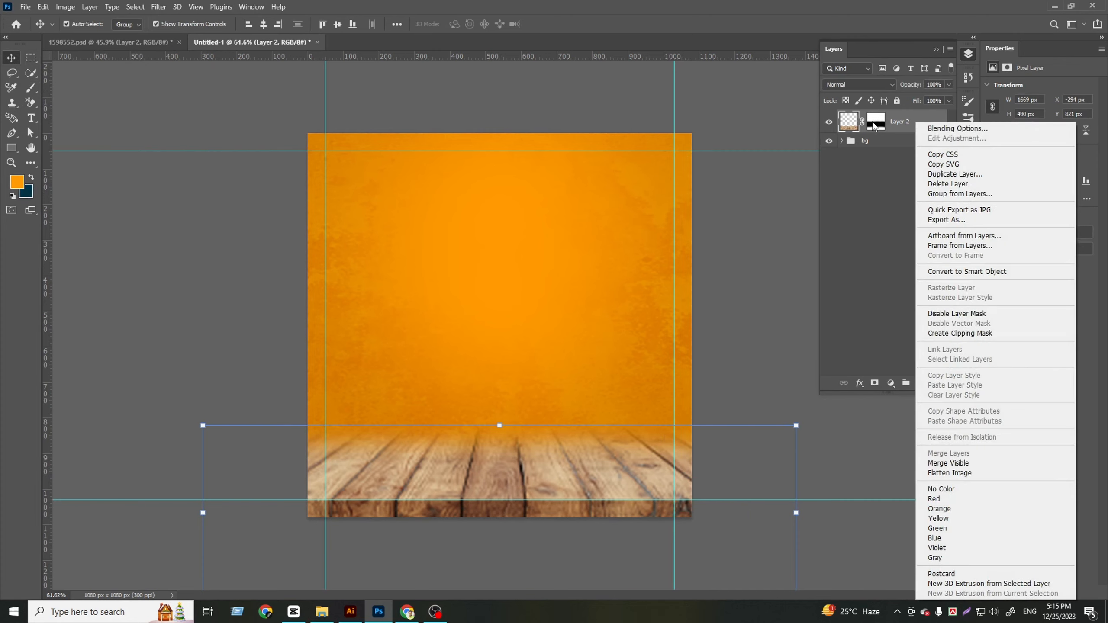
{"action": "right_click", "coordinate": [874, 126]}
{"action": "left_click", "coordinate": [906, 152]}
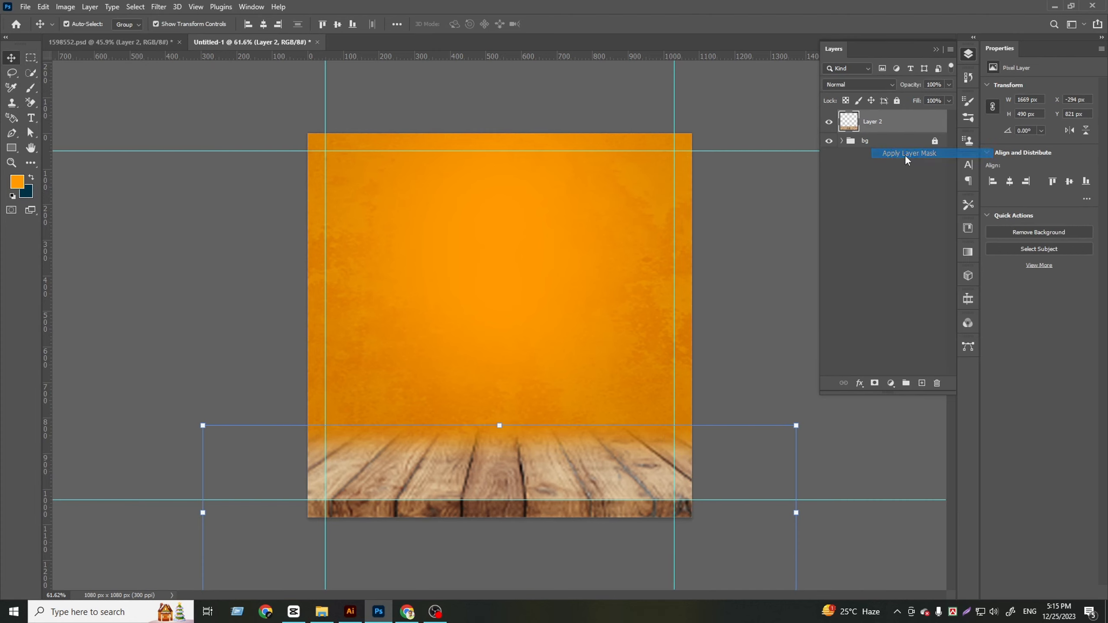
{"action": "right_click", "coordinate": [894, 126]}
{"action": "left_click", "coordinate": [891, 114]}
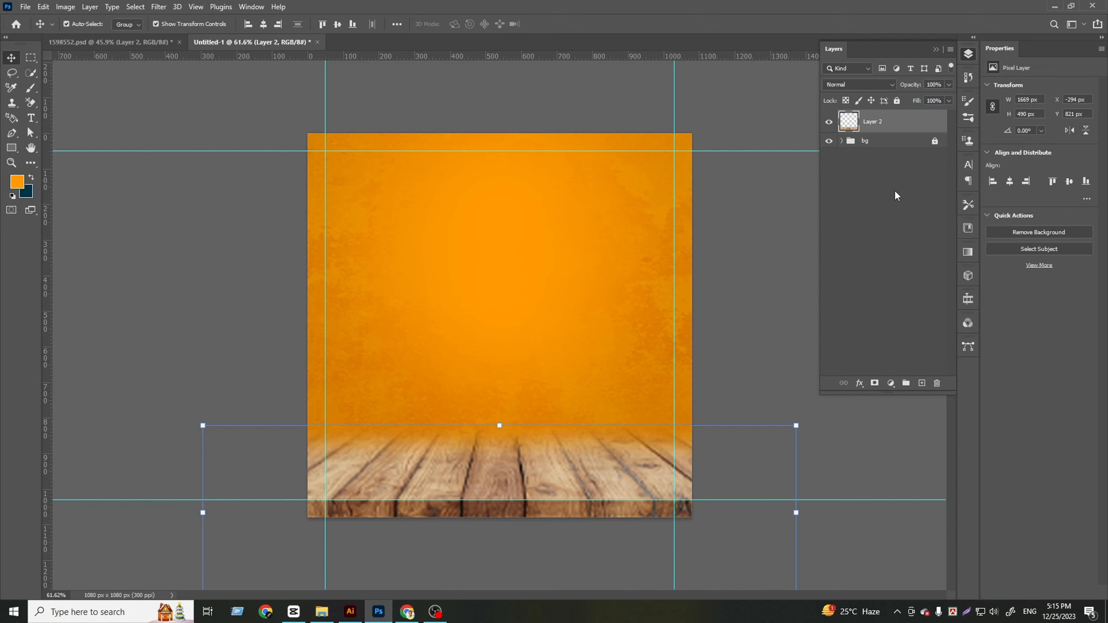
Add an Exposure adjustment layer clipped to Layer 2 and adjust it to brighten the wood and strengthen its contrast
{"action": "left_click", "coordinate": [891, 384]}
{"action": "left_click", "coordinate": [912, 464]}
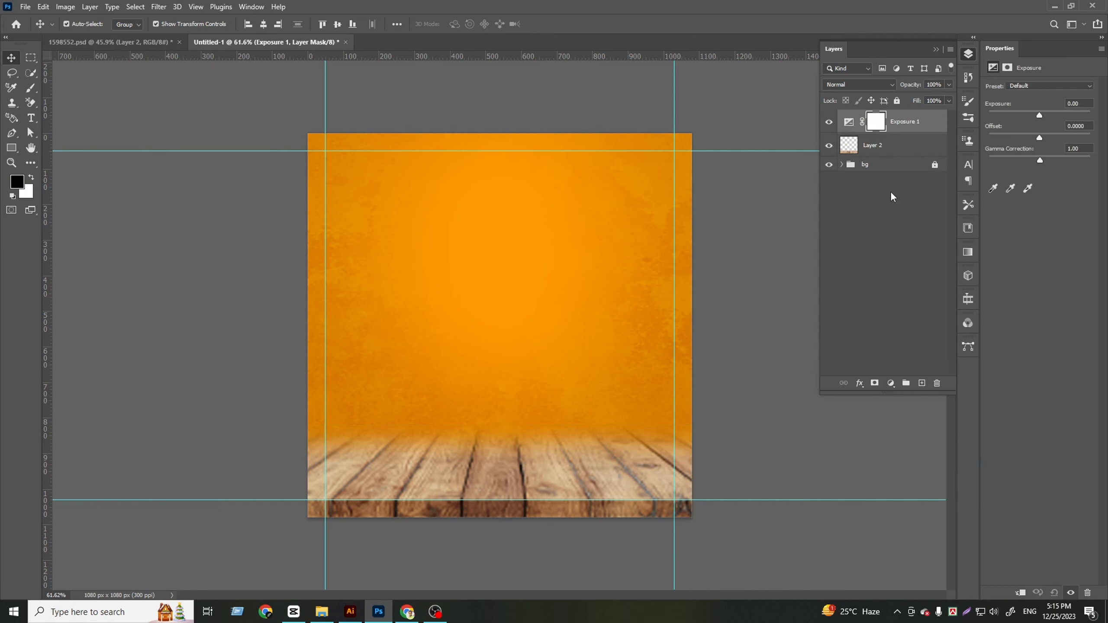
{"action": "right_click", "coordinate": [933, 122]}
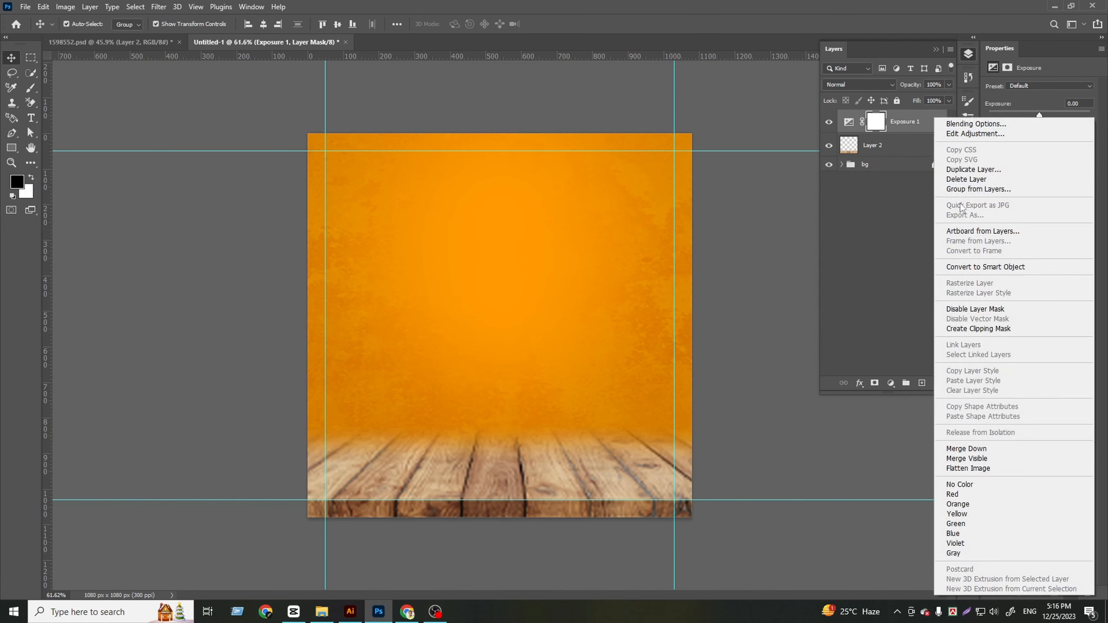
{"action": "left_click", "coordinate": [973, 325]}
{"action": "left_click_drag", "start_coordinate": [1045, 117], "coordinate": [1042, 161]}
{"action": "left_click", "coordinate": [848, 265]}
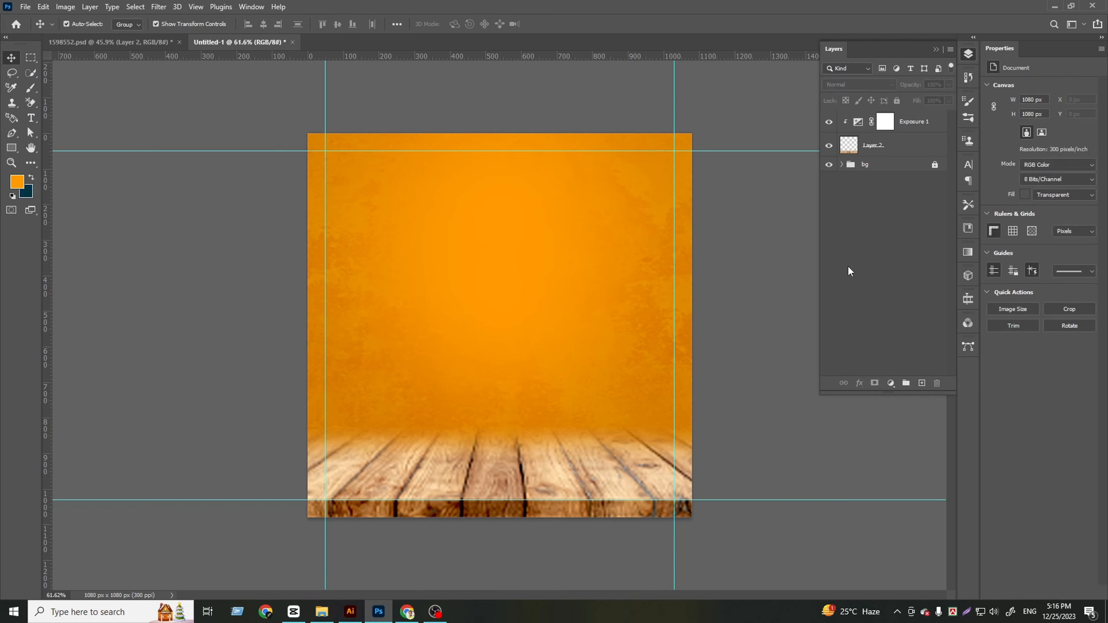
Copy the burger from 1598552.psd into the post and enlarge it to about 795 × 553 px on the table
{"action": "left_click", "coordinate": [142, 46]}
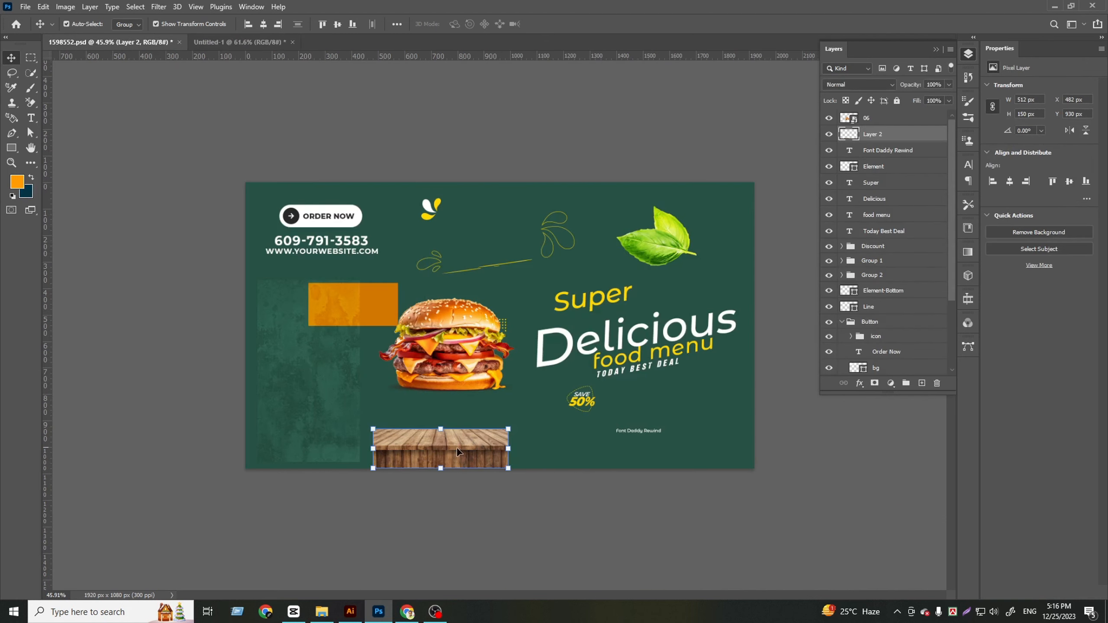
{"action": "left_click_drag", "start_coordinate": [451, 358], "coordinate": [487, 421]}
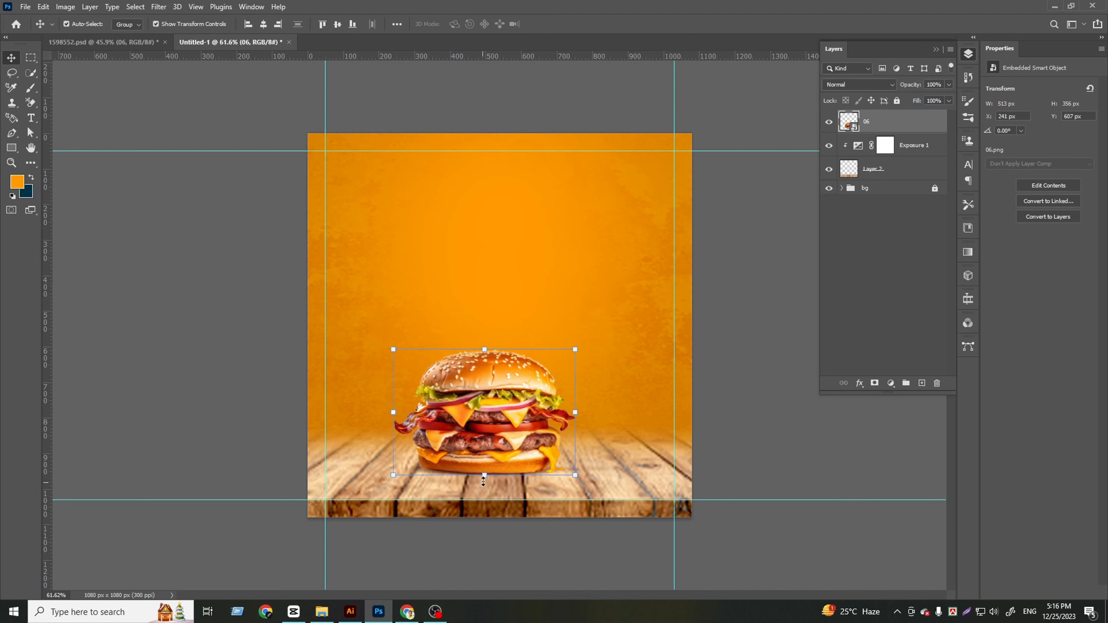
{"action": "key", "text": "ctrl+t"}
{"action": "left_click_drag", "start_coordinate": [486, 478], "coordinate": [488, 499]}
{"action": "left_click_drag", "start_coordinate": [485, 342], "coordinate": [485, 282]}
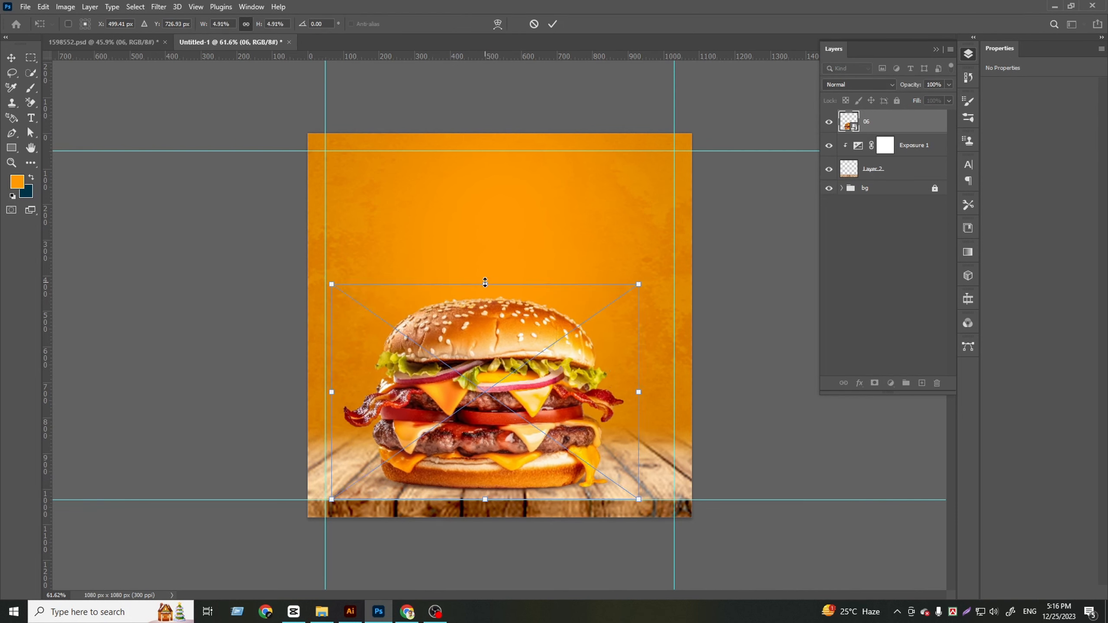
{"action": "left_click", "coordinate": [551, 24]}
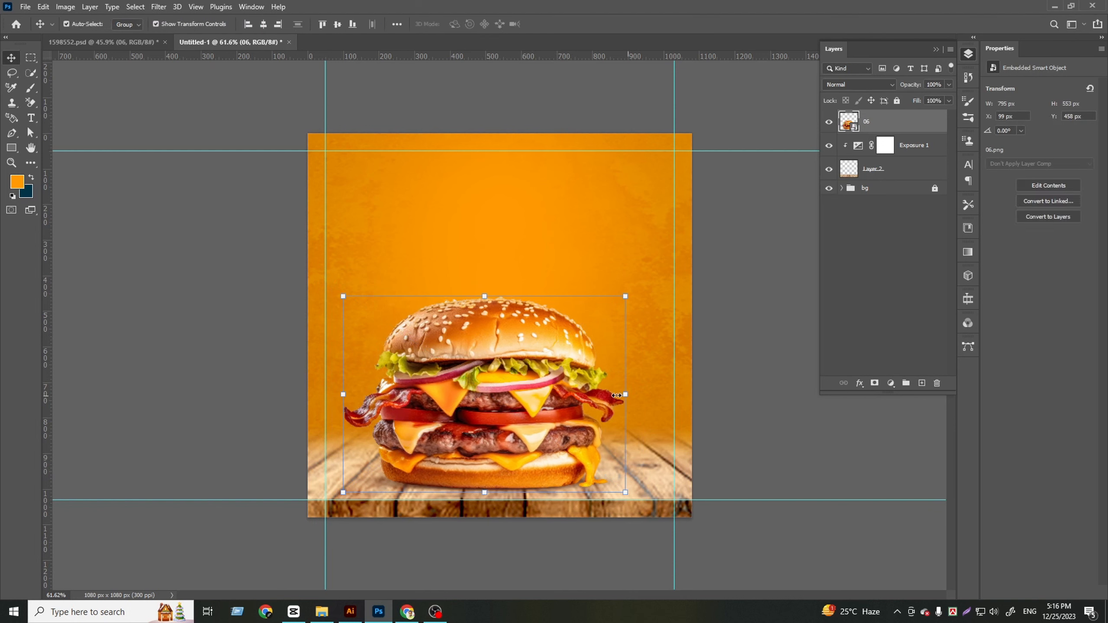
Narrow the burger to about 741 px wide while keeping its height
{"action": "key", "text": "ctrl+z"}
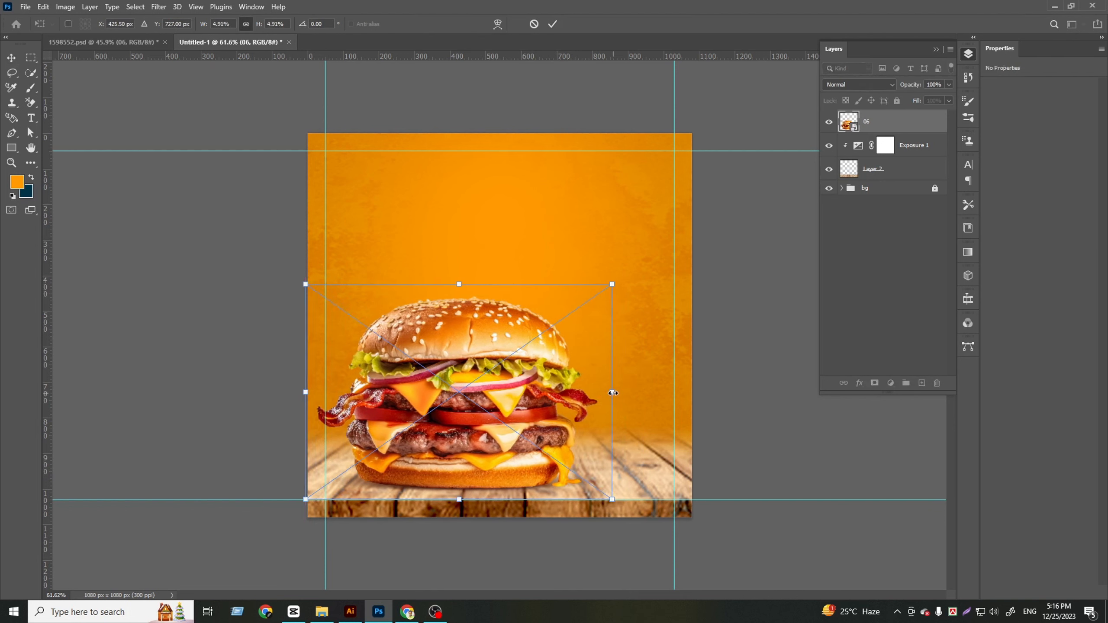
{"action": "left_click_drag", "start_coordinate": [613, 393], "coordinate": [592, 393]}
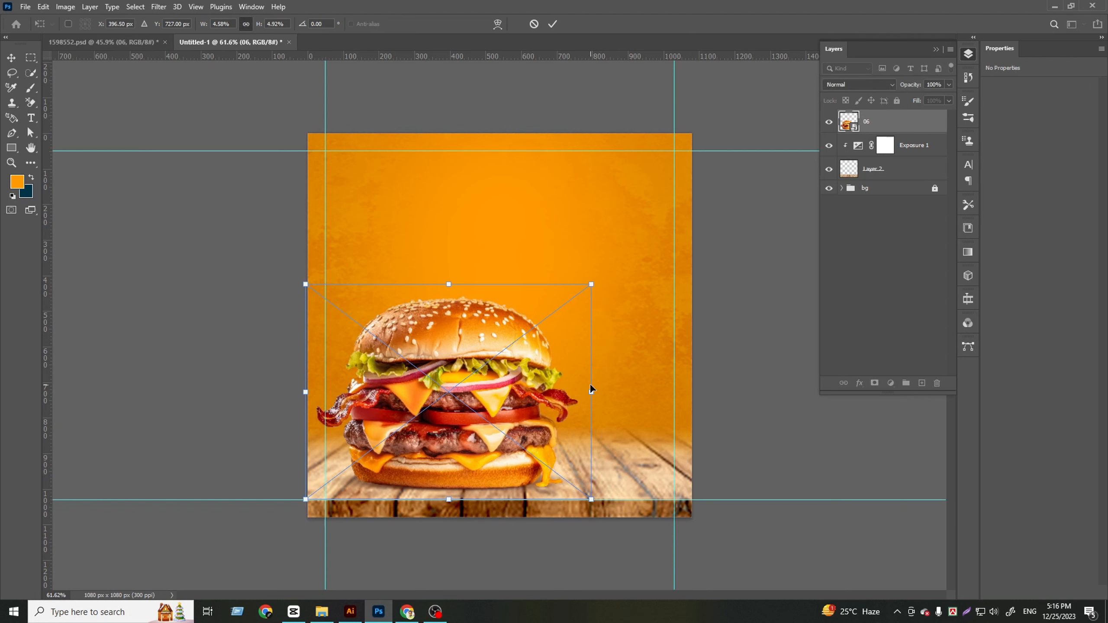
{"action": "key", "text": "Escape"}
Centre the burger horizontally on the canvas and shift it slightly left and up to about X 153 px, Y 441 px
{"action": "left_click", "coordinate": [264, 24]}
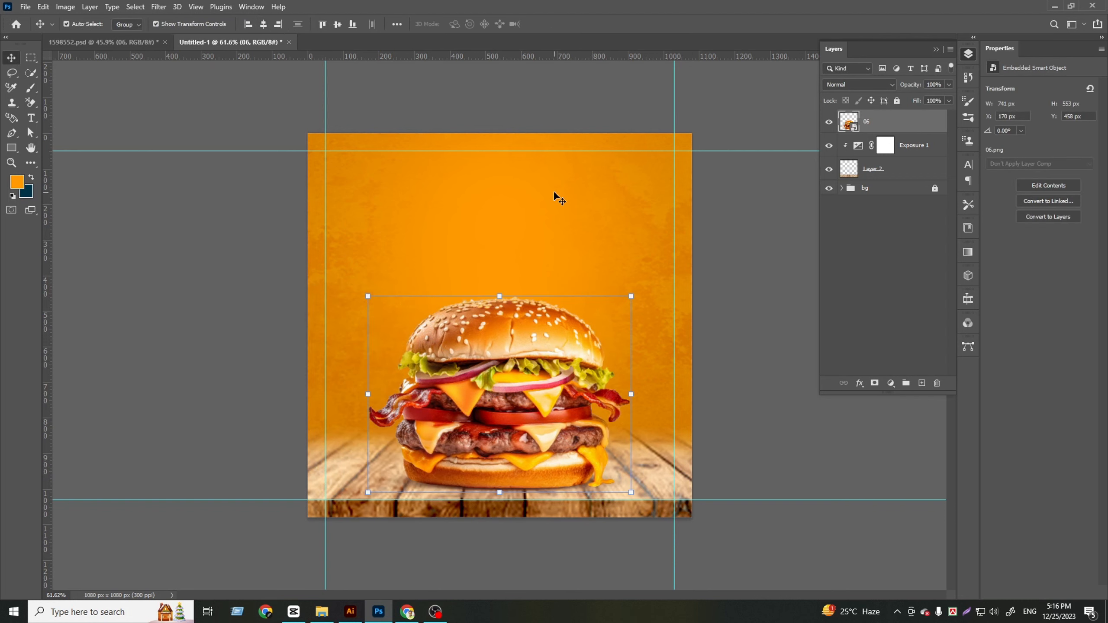
{"action": "key", "text": "Left"}
{"action": "key", "text": "Left"}
{"action": "key", "text": "Left"}
{"action": "key", "text": "Left"}
{"action": "key", "text": "Left"}
{"action": "key", "text": "Left"}
{"action": "key", "text": "Left"}
{"action": "key", "text": "Left"}
{"action": "key", "text": "Left"}
{"action": "key", "text": "Left"}
{"action": "key", "text": "Left"}
{"action": "key", "text": "Left"}
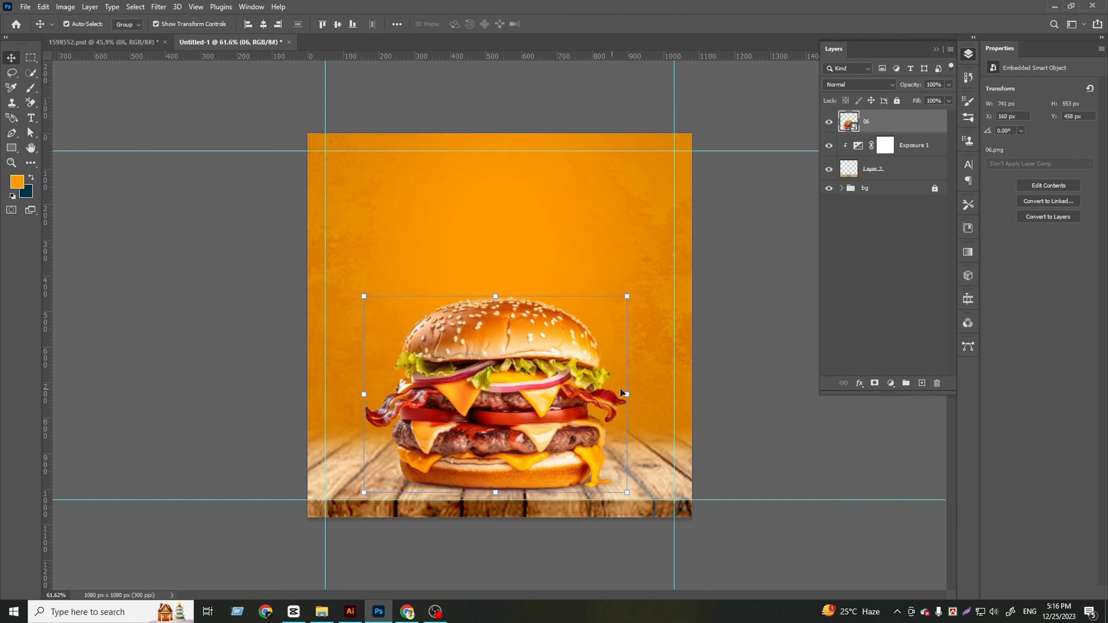
{"action": "left_click", "coordinate": [733, 306]}
{"action": "left_click_drag", "start_coordinate": [516, 384], "coordinate": [515, 378]}
{"action": "left_click", "coordinate": [871, 307]}
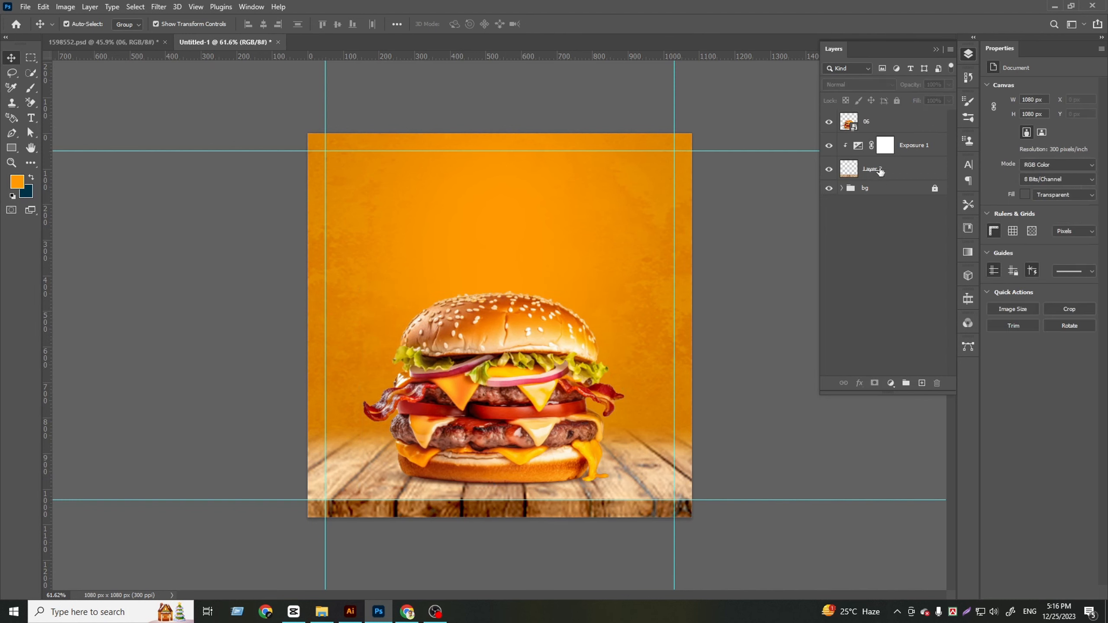
Open the burger smart object's contents for a look and close them again
{"action": "double_click", "coordinate": [855, 127]}
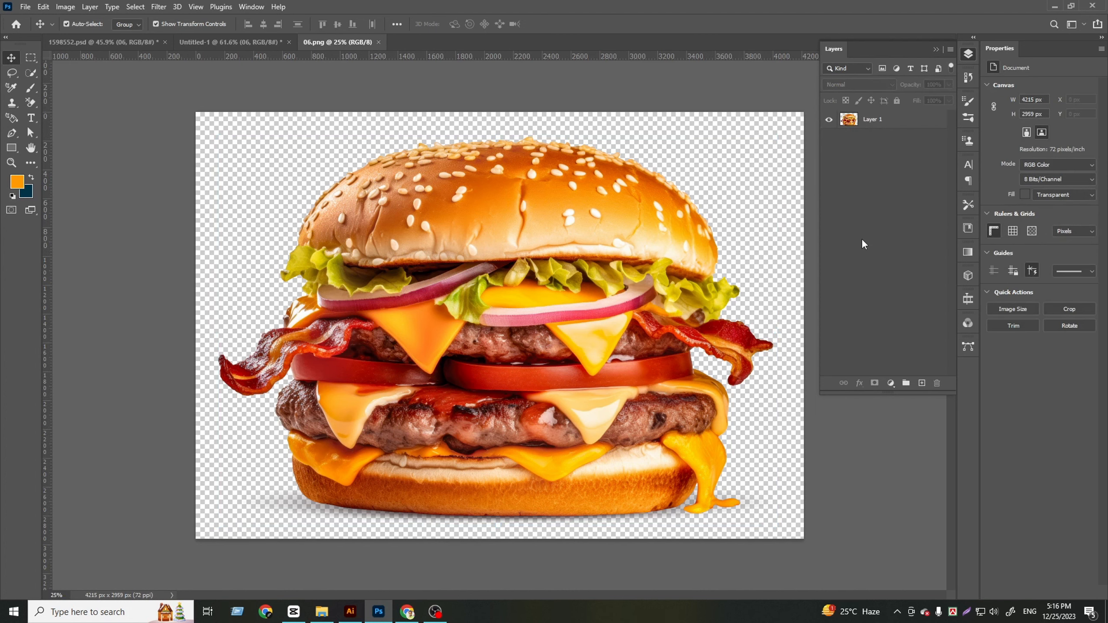
{"action": "left_click", "coordinate": [378, 42]}
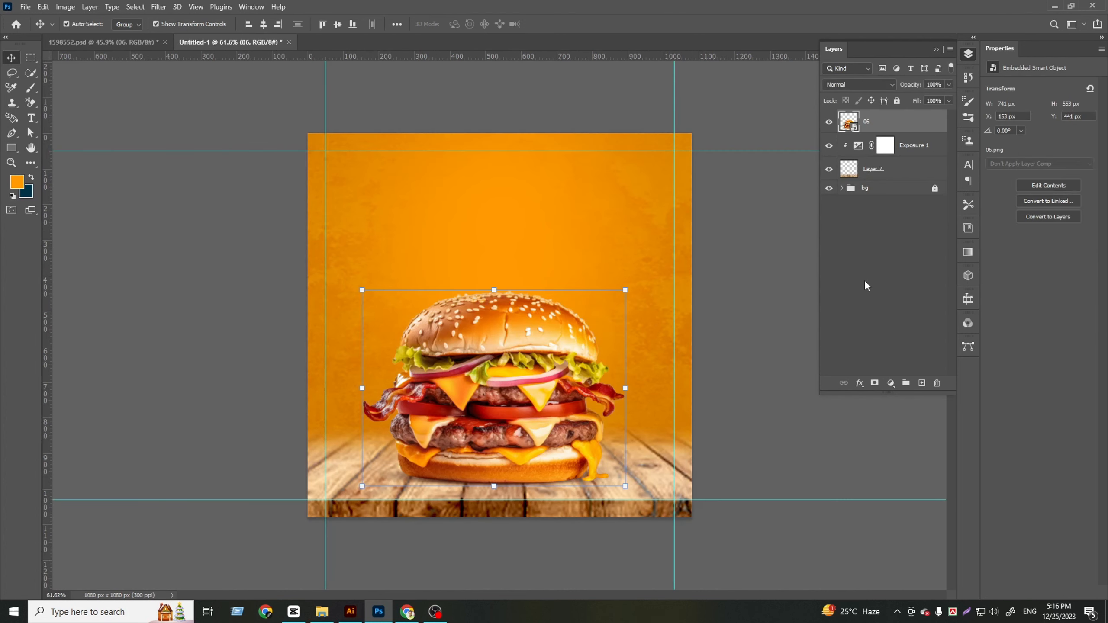
Create a new layer above the burger and paint one soft black dab on it with a 600 px brush
{"action": "left_click", "coordinate": [922, 382]}
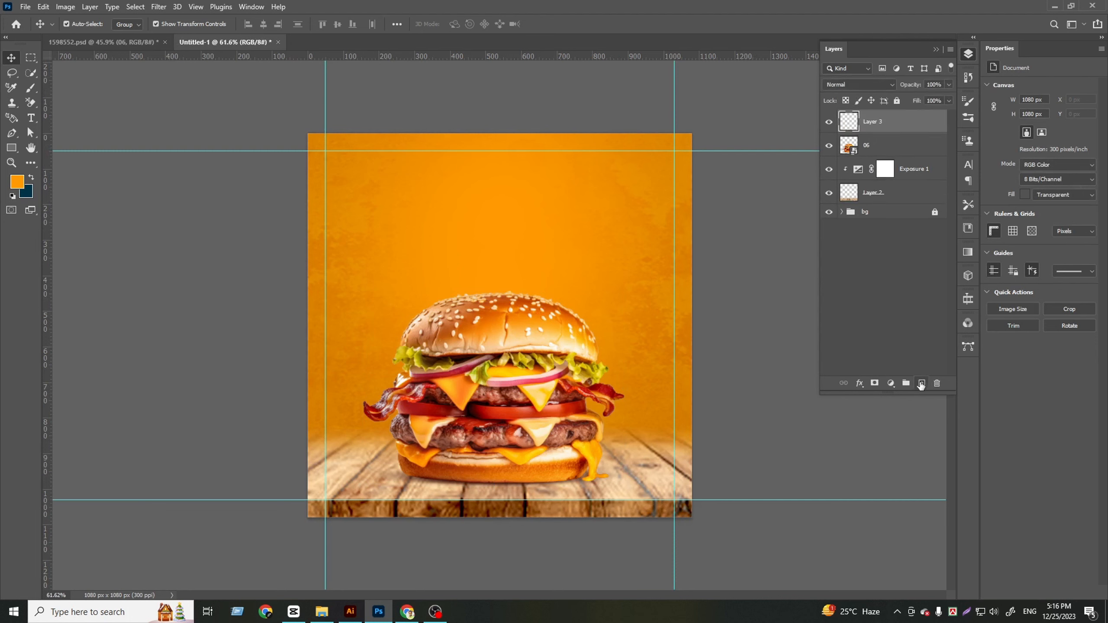
{"action": "key", "text": "b"}
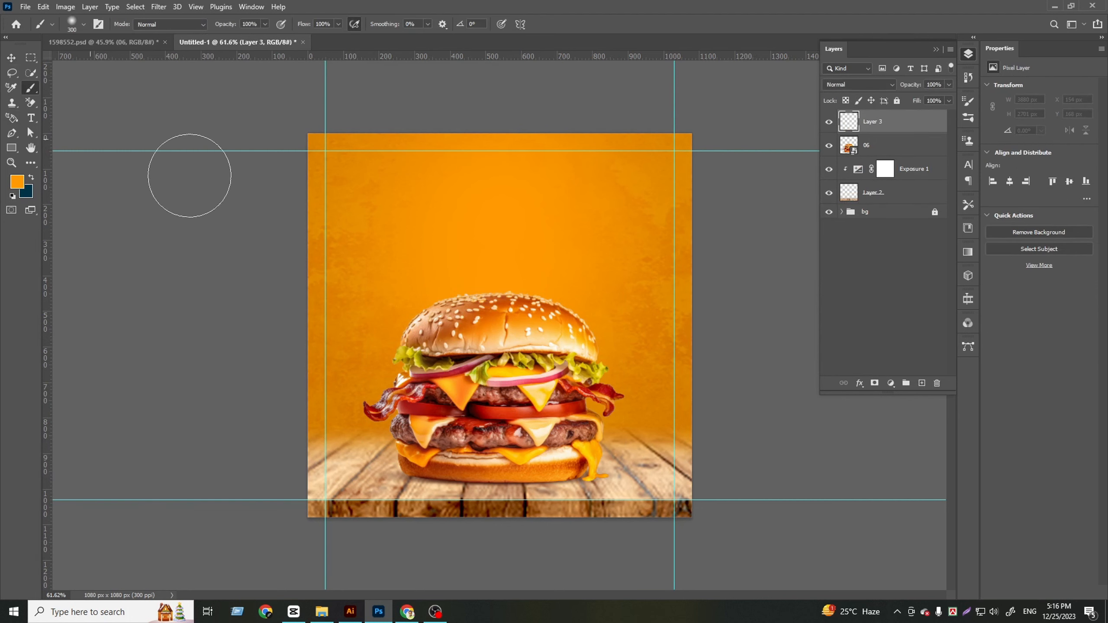
{"action": "left_click", "coordinate": [17, 184]}
{"action": "left_click_drag", "start_coordinate": [642, 445], "coordinate": [624, 463]}
{"action": "left_click", "coordinate": [891, 312]}
{"action": "left_click", "coordinate": [494, 295]}
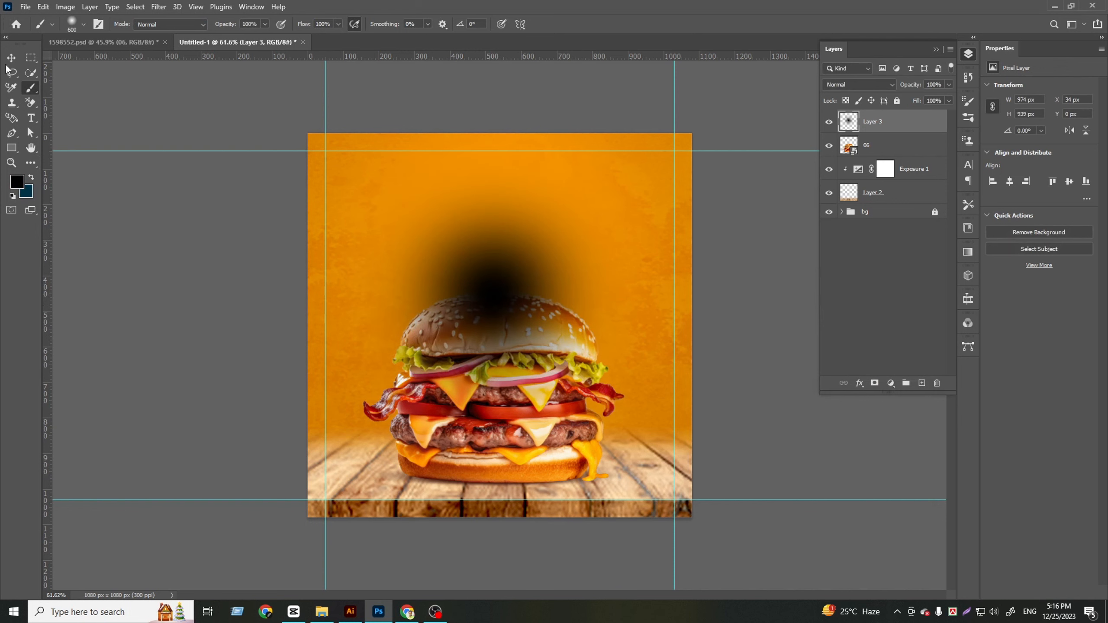
Flatten the black dab into a shadow about 961 × 117 px at the burger's base and place its layer beneath the burger
{"action": "left_click", "coordinate": [11, 57]}
{"action": "left_click_drag", "start_coordinate": [503, 194], "coordinate": [520, 483]}
{"action": "left_click_drag", "start_coordinate": [882, 129], "coordinate": [882, 150]}
{"action": "left_click_drag", "start_coordinate": [879, 170], "coordinate": [884, 152]}
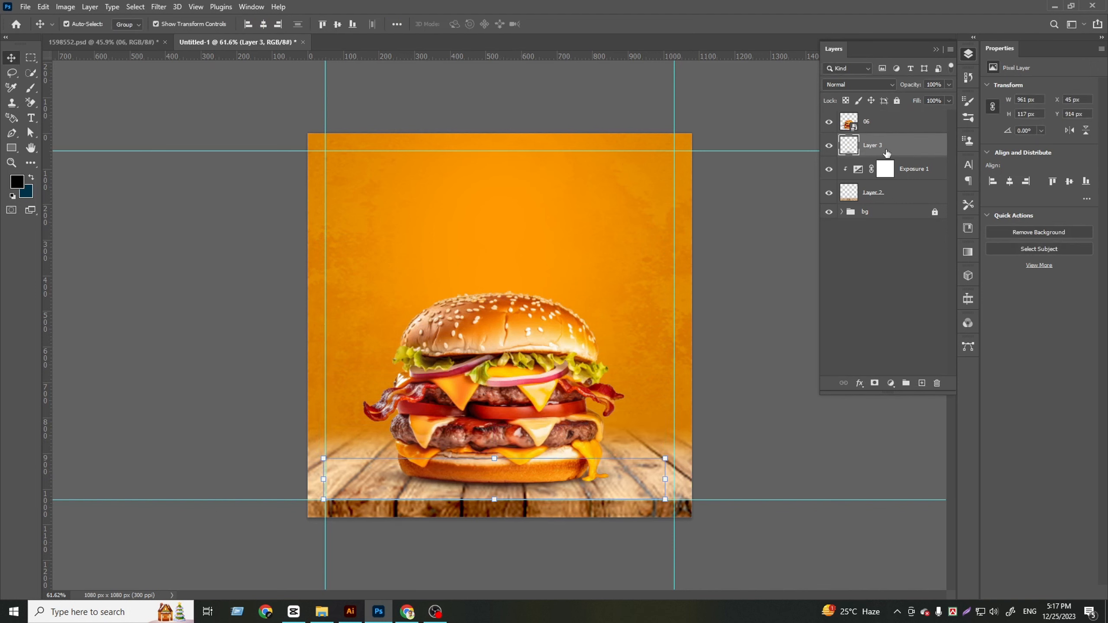
Nudge the shadow down slightly and enlarge it to about 1061 × 129 px
{"action": "key", "text": "Down"}
{"action": "key", "text": "Down"}
{"action": "left_click_drag", "start_coordinate": [665, 480], "coordinate": [683, 480]}
{"action": "left_click_drag", "start_coordinate": [322, 478], "coordinate": [306, 479]}
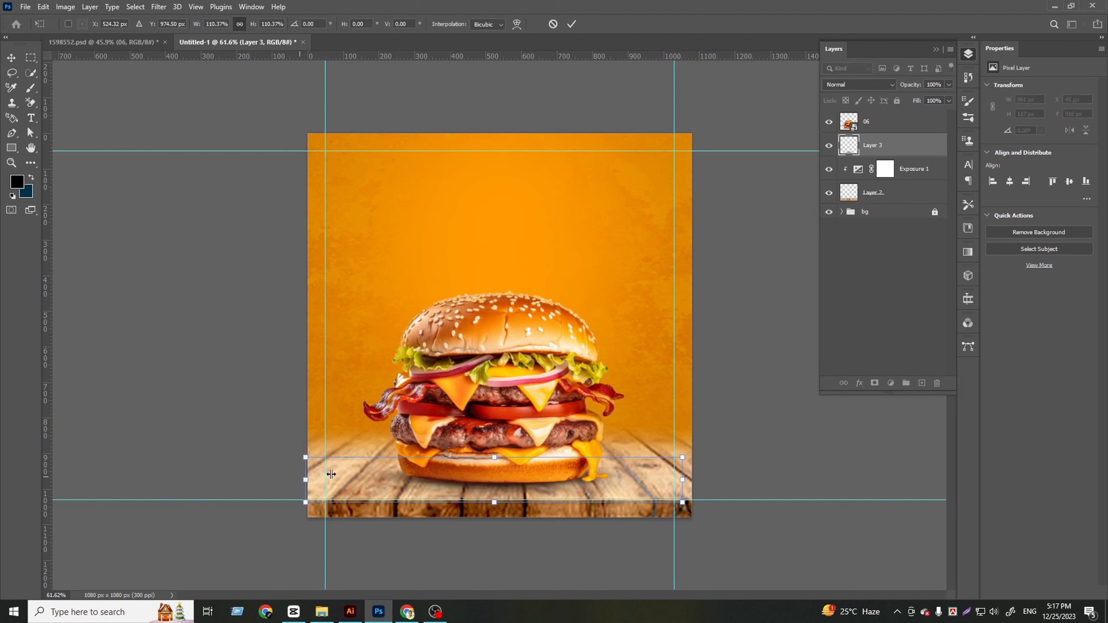
{"action": "key", "text": "Return"}
Set the shadow layer's blend mode to Multiply and centre it horizontally on the canvas
{"action": "left_click", "coordinate": [853, 85]}
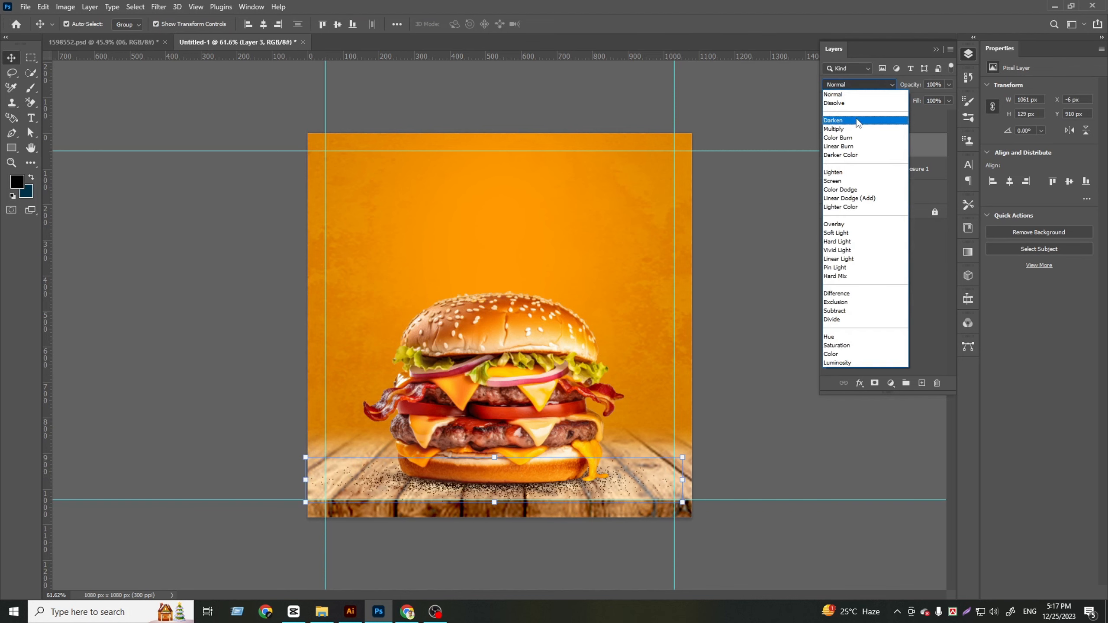
{"action": "left_click", "coordinate": [855, 118]}
{"action": "left_click", "coordinate": [263, 24]}
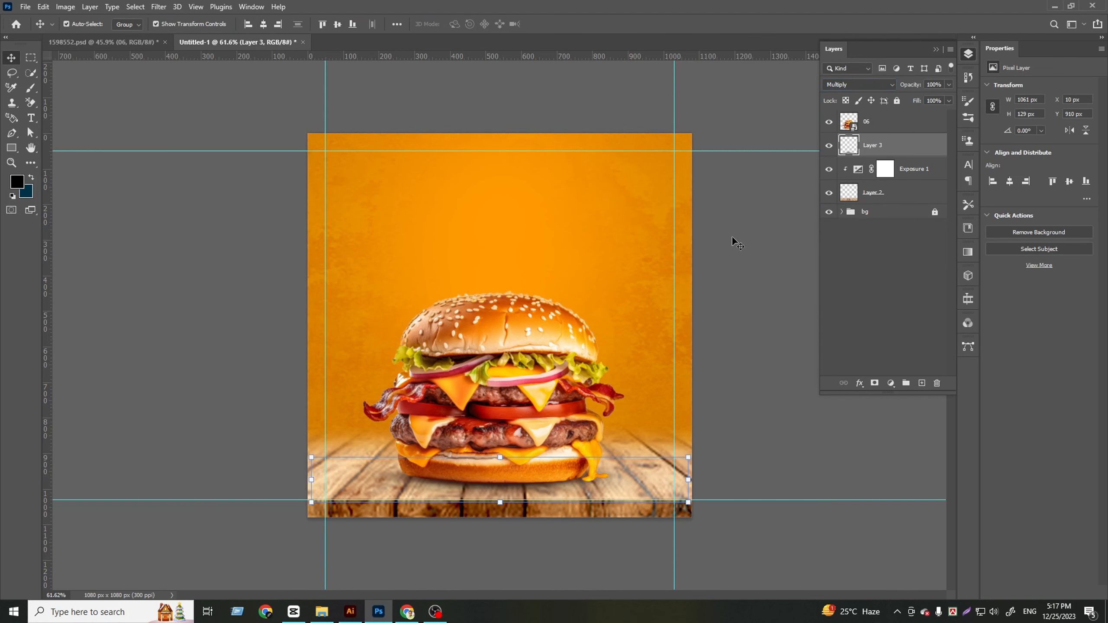
{"action": "left_click", "coordinate": [876, 305]}
{"action": "scroll", "coordinate": [580, 446], "scroll_direction": "down", "scroll_amount": 4}
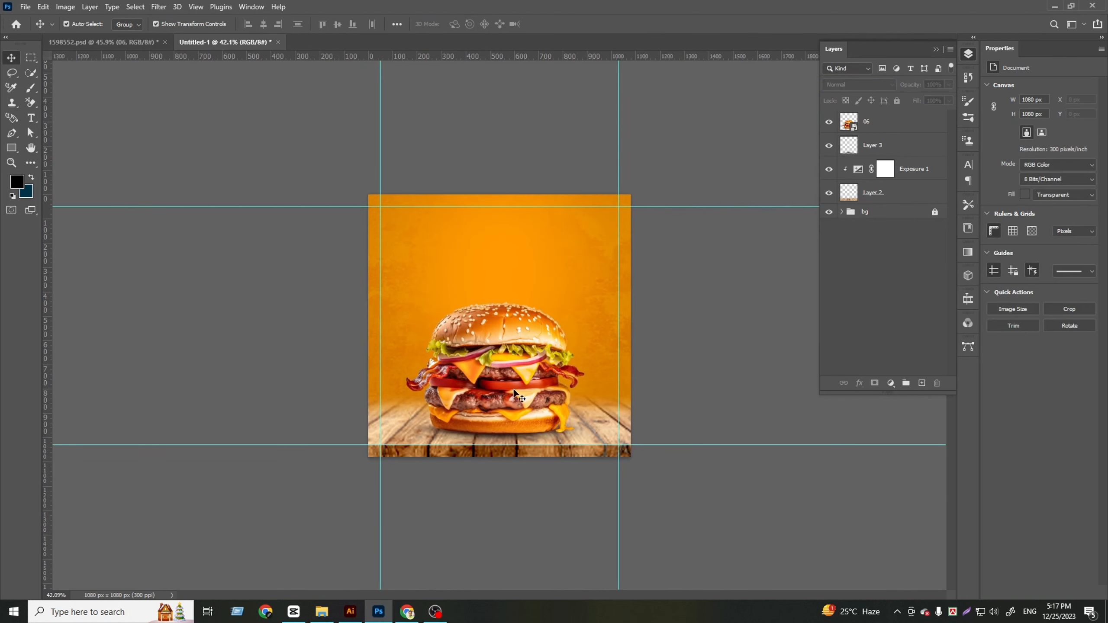
Group the burger, shadow, Exposure adjustment and wooden table layers into one group above the bg group
{"action": "scroll", "coordinate": [579, 446], "scroll_direction": "up", "scroll_amount": 4}
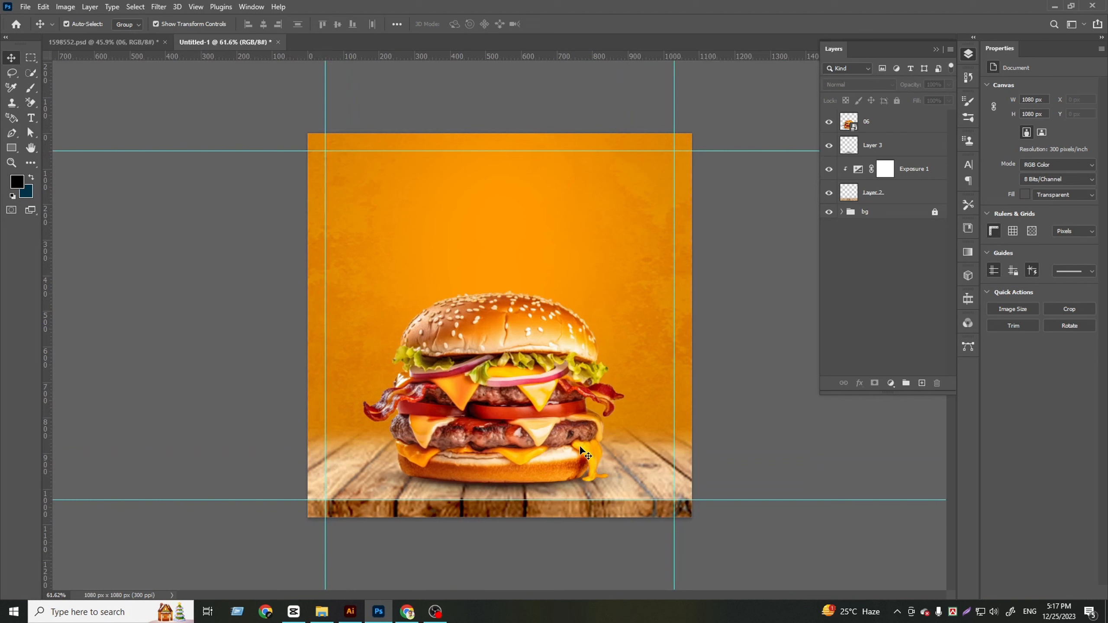
{"action": "left_click", "coordinate": [921, 179]}
{"action": "left_click", "coordinate": [898, 260]}
{"action": "left_click", "coordinate": [900, 192]}
{"action": "left_click", "coordinate": [895, 171], "text": "shift"}
{"action": "left_click", "coordinate": [886, 147], "text": "shift"}
{"action": "left_click", "coordinate": [884, 131], "text": "shift"}
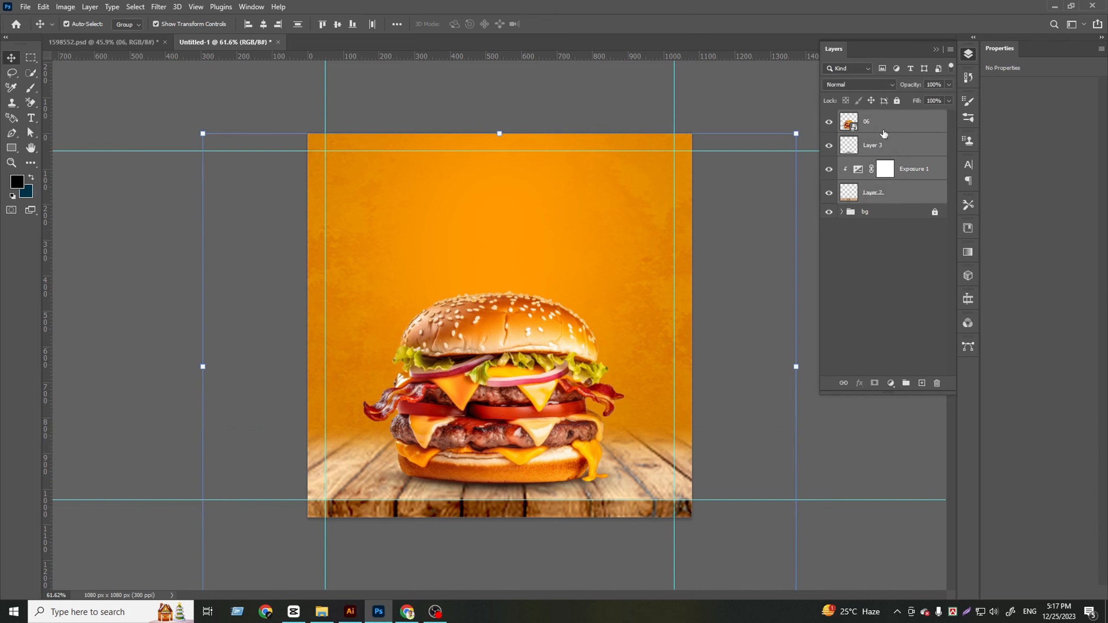
{"action": "left_click", "coordinate": [906, 383]}
{"action": "left_click", "coordinate": [887, 268]}
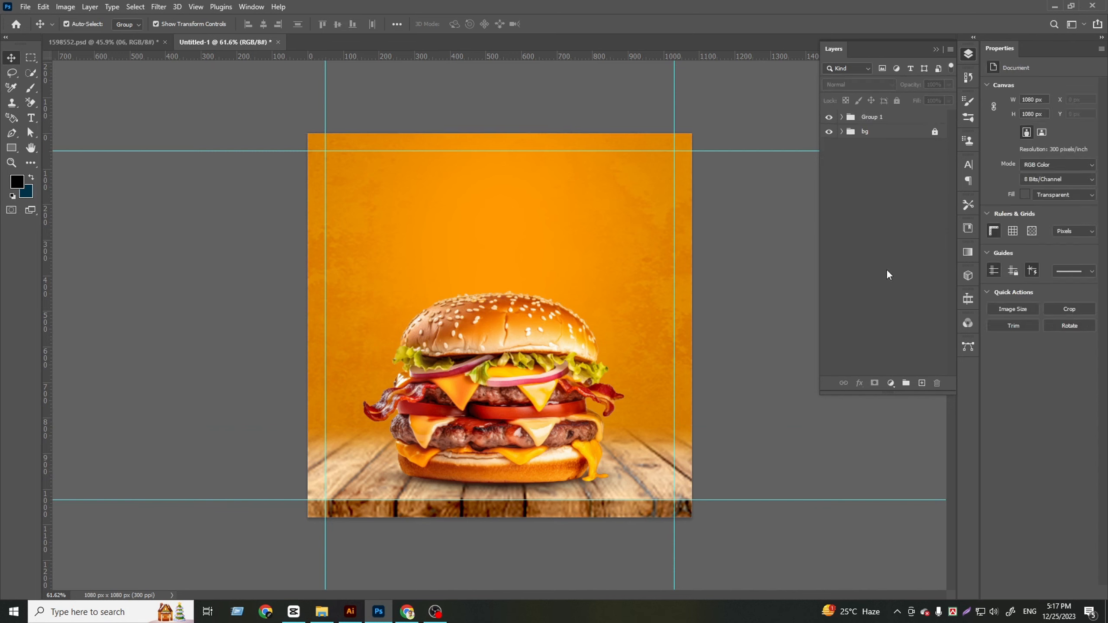
{"action": "left_click", "coordinate": [903, 120]}
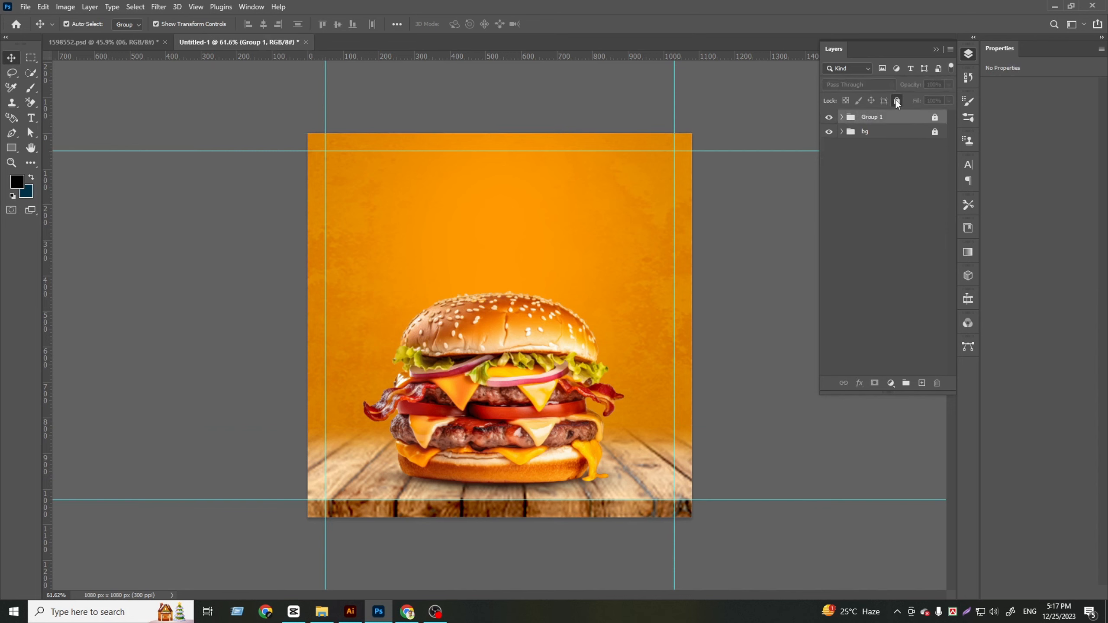
{"action": "left_click", "coordinate": [897, 213]}
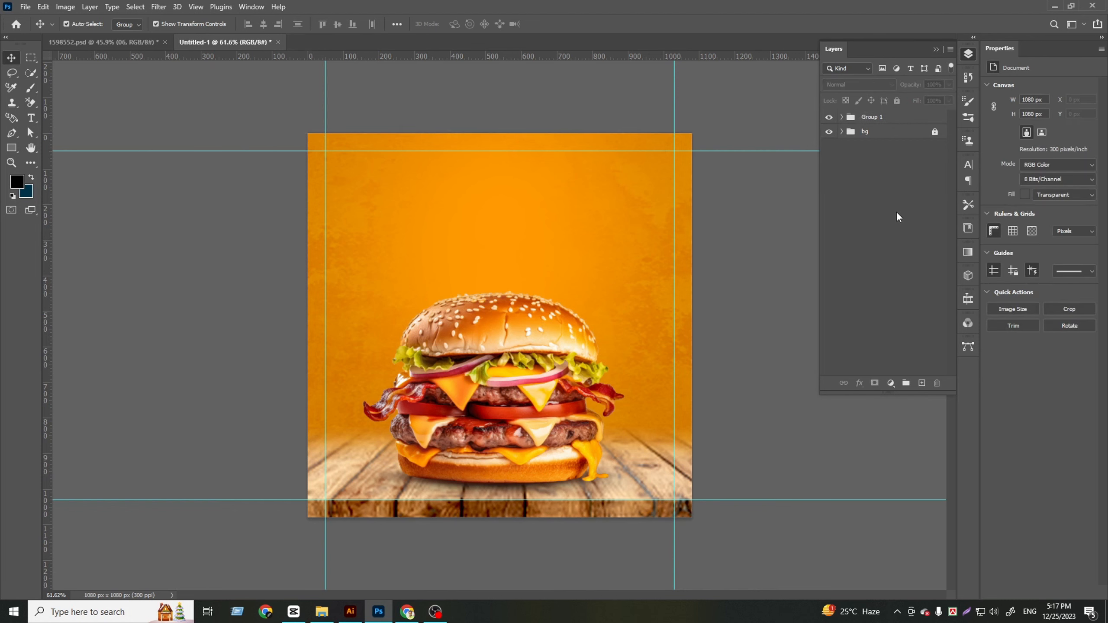
Copy the "Super" text from 1598552.psd to the upper area of the square post and set its colour to #ffffff
{"action": "left_click", "coordinate": [109, 42]}
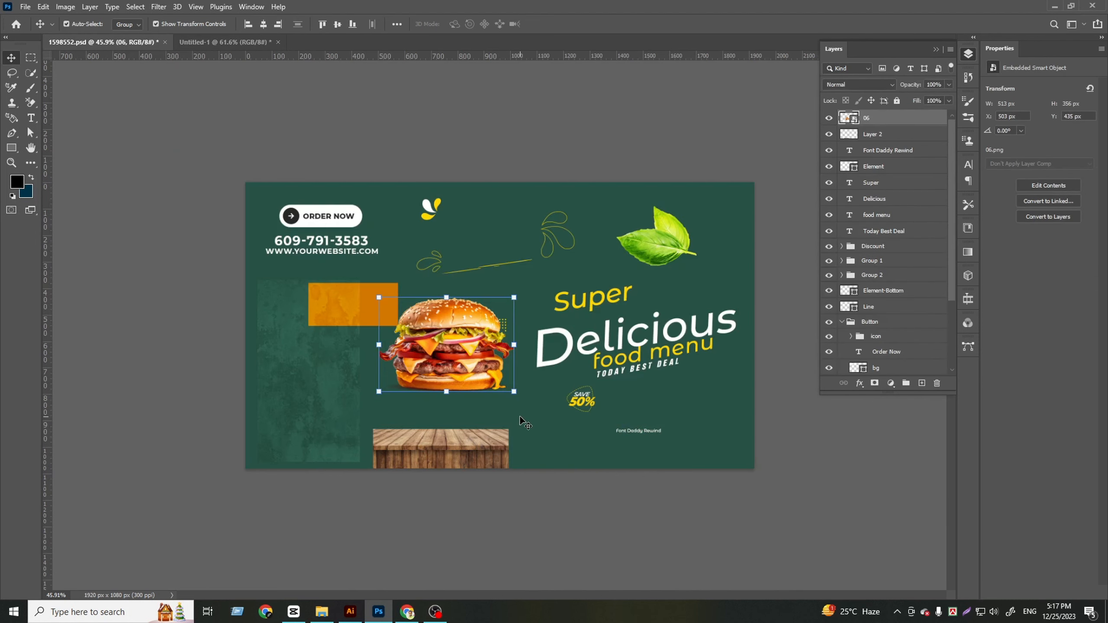
{"action": "left_click", "coordinate": [599, 296]}
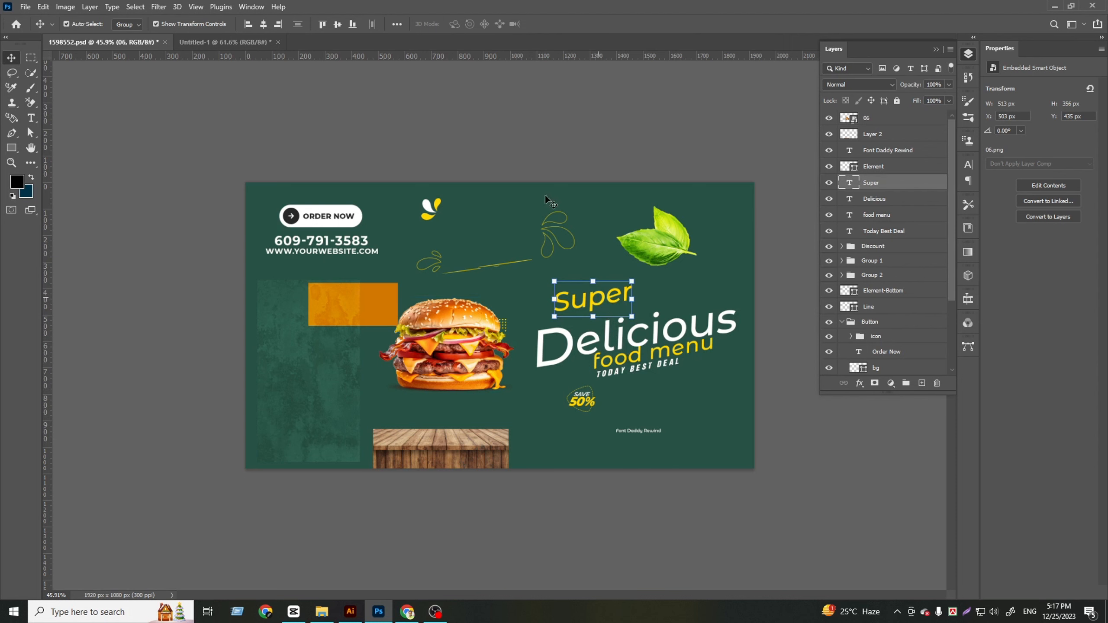
{"action": "left_click_drag", "start_coordinate": [206, 63], "coordinate": [502, 193]}
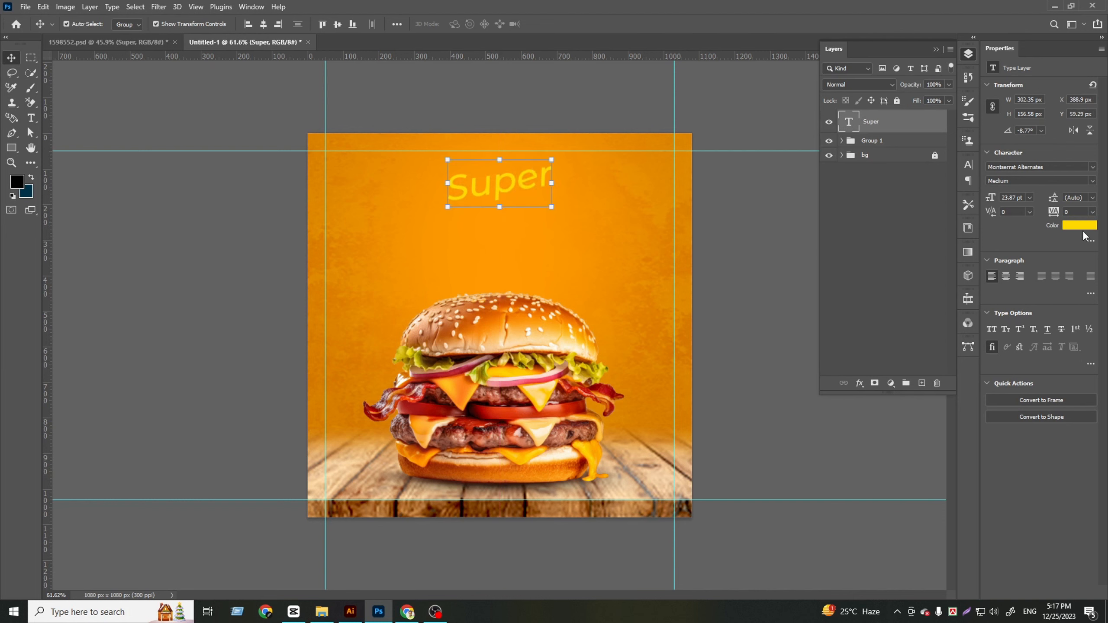
{"action": "left_click", "coordinate": [1072, 224]}
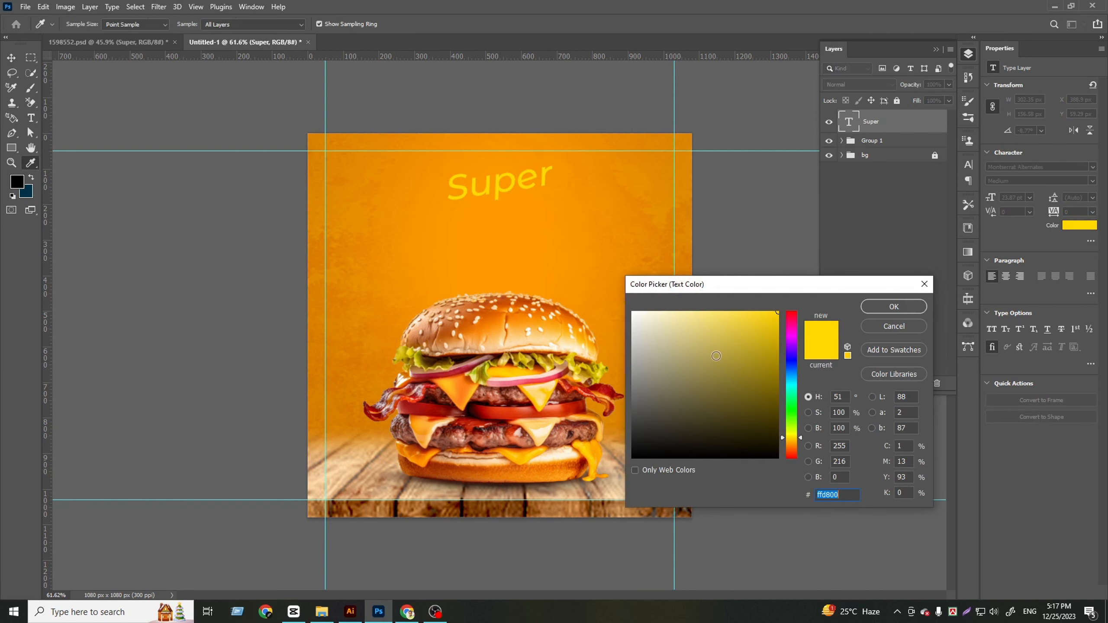
{"action": "type", "text": "ffffff"}
{"action": "left_click", "coordinate": [890, 311]}
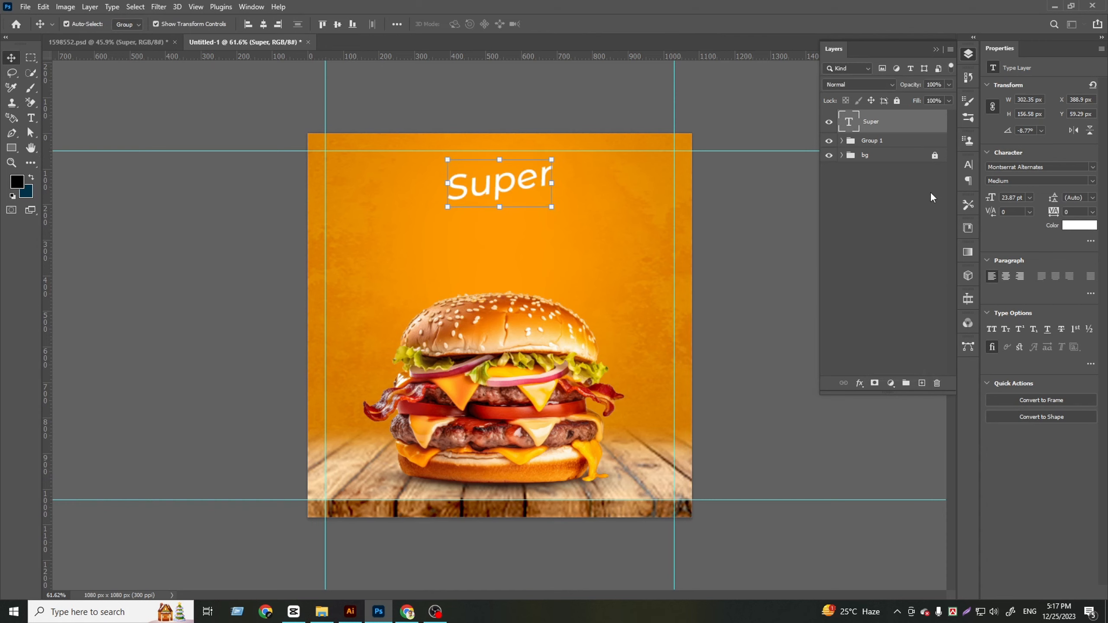
Copy the font name "Daddy Rewind" from the small font note in 1598552.psd, leaving the note's text unchanged
{"action": "left_click", "coordinate": [114, 44]}
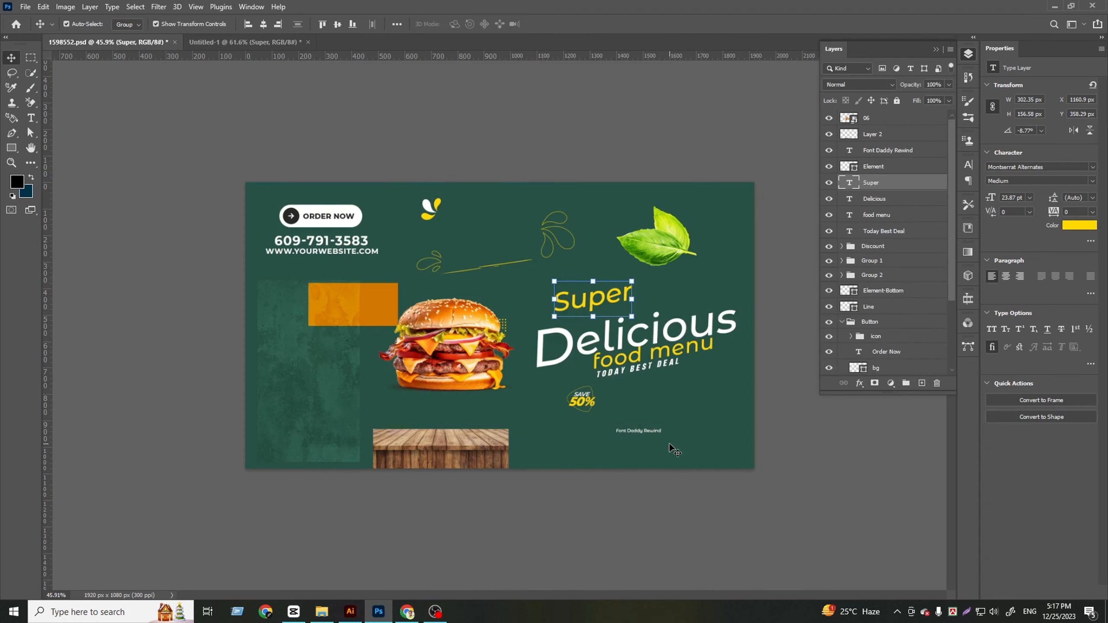
{"action": "scroll", "coordinate": [661, 466], "scroll_direction": "up", "scroll_amount": 2}
{"action": "scroll", "coordinate": [660, 467], "scroll_direction": "up", "scroll_amount": 2}
{"action": "double_click", "coordinate": [767, 508]}
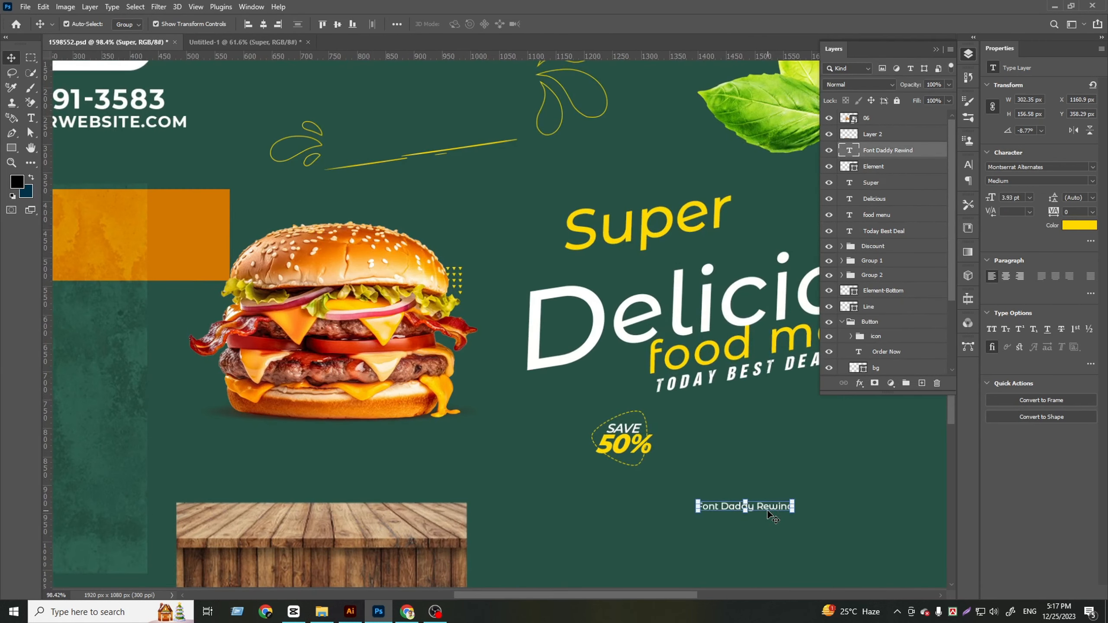
{"action": "double_click", "coordinate": [729, 508]}
{"action": "left_click_drag", "start_coordinate": [733, 508], "coordinate": [833, 505]}
{"action": "key", "text": "ctrl+c"}
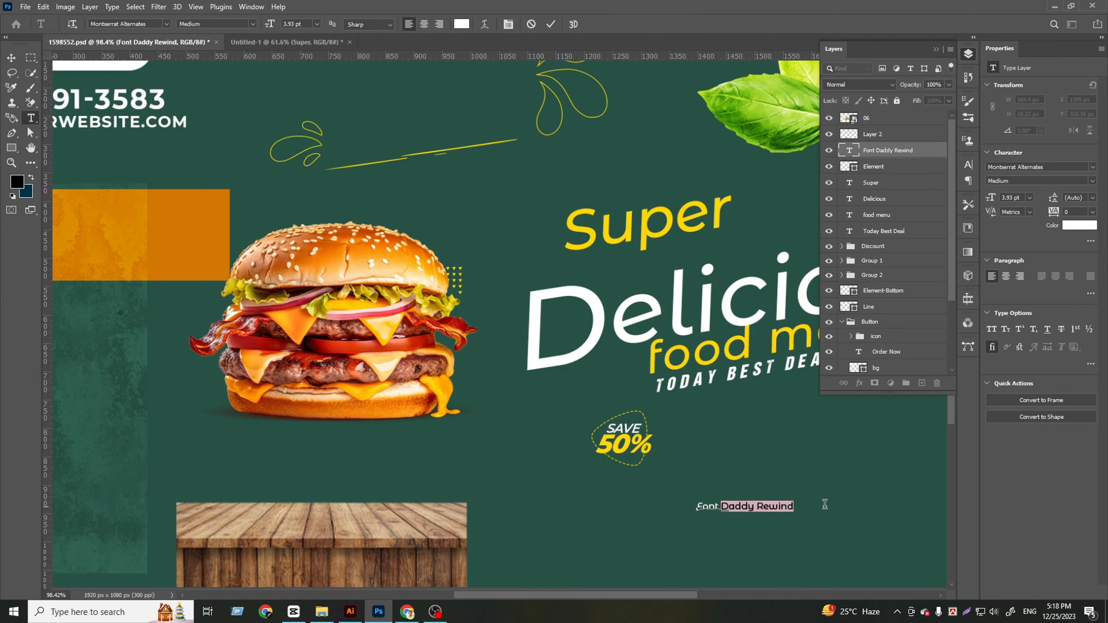
{"action": "left_click", "coordinate": [551, 24]}
{"action": "key", "text": "v"}
Set the "Super" text in the square post to the Daddy Rewind font and centre it horizontally on the canvas
{"action": "left_click", "coordinate": [287, 42]}
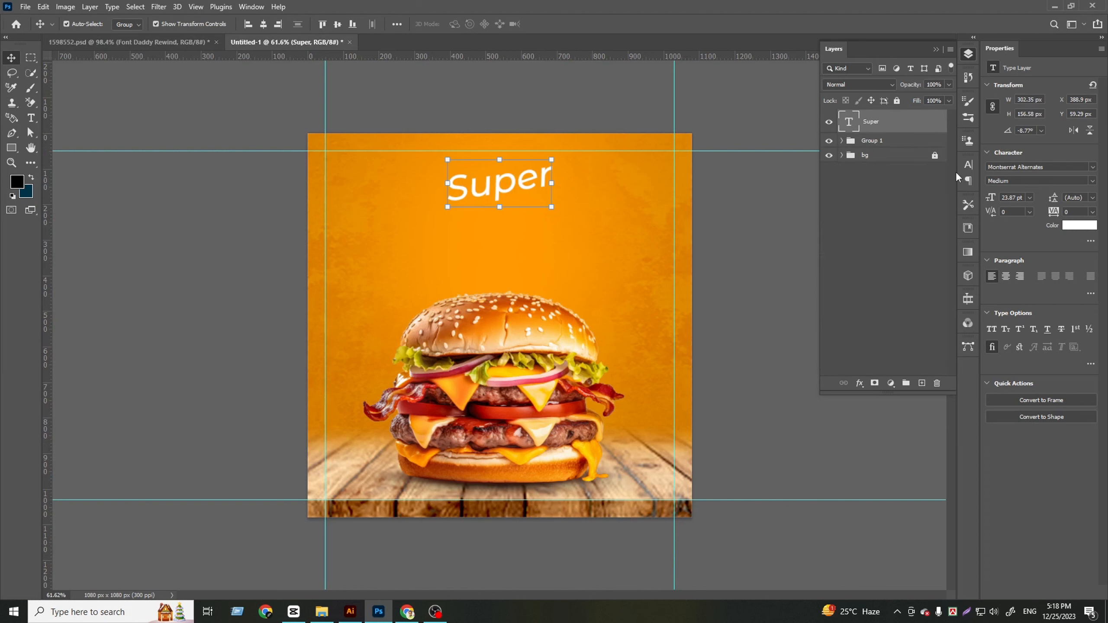
{"action": "left_click", "coordinate": [1060, 167]}
{"action": "key", "text": "ctrl+v"}
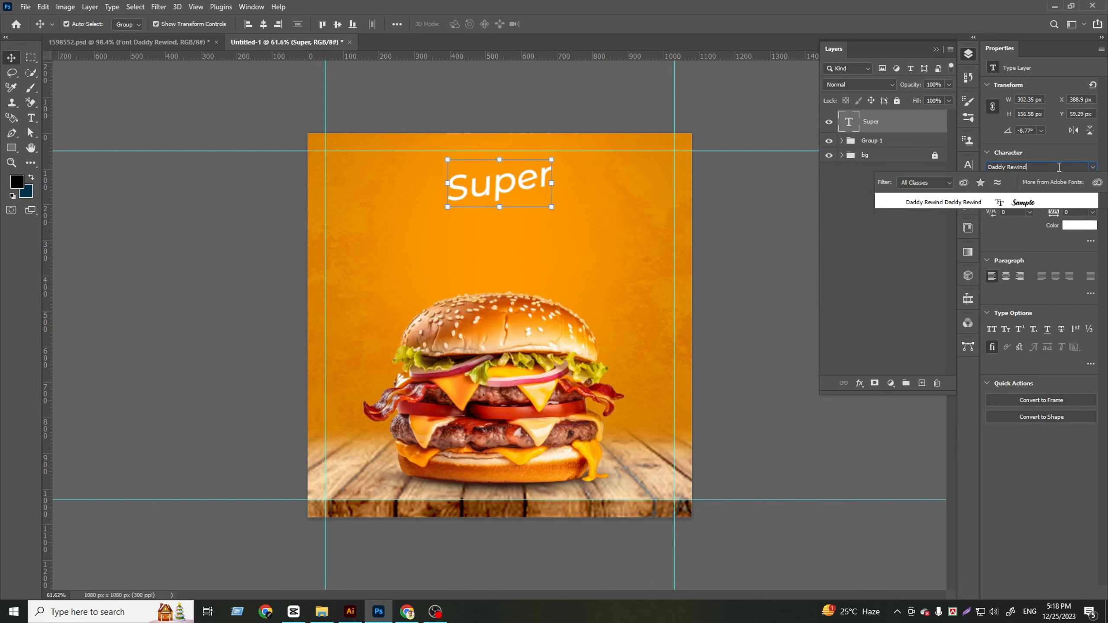
{"action": "key", "text": "Return"}
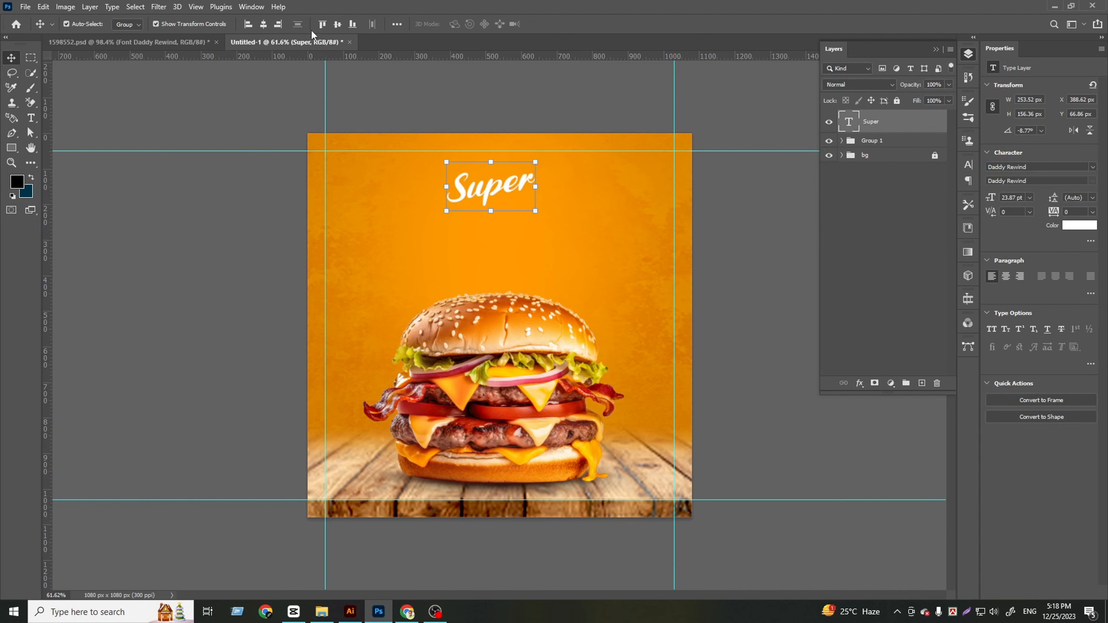
{"action": "left_click", "coordinate": [263, 25]}
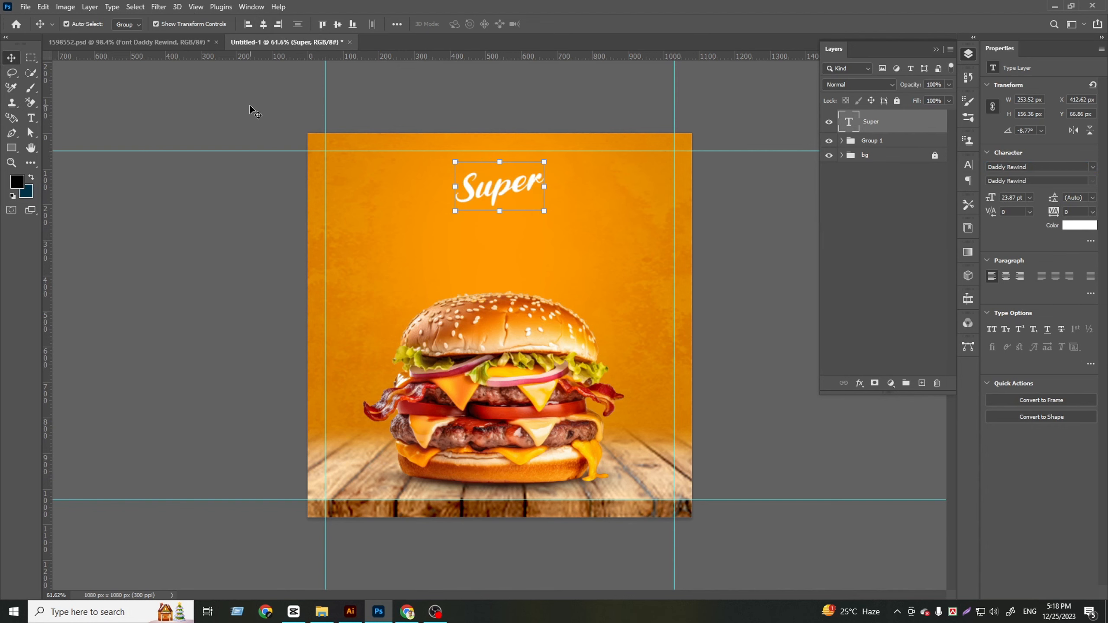
Copy the "Delicious" text from 1598552.psd into the square post and set its font to Daddy Rewind
{"action": "left_click", "coordinate": [170, 44]}
{"action": "left_click", "coordinate": [676, 313]}
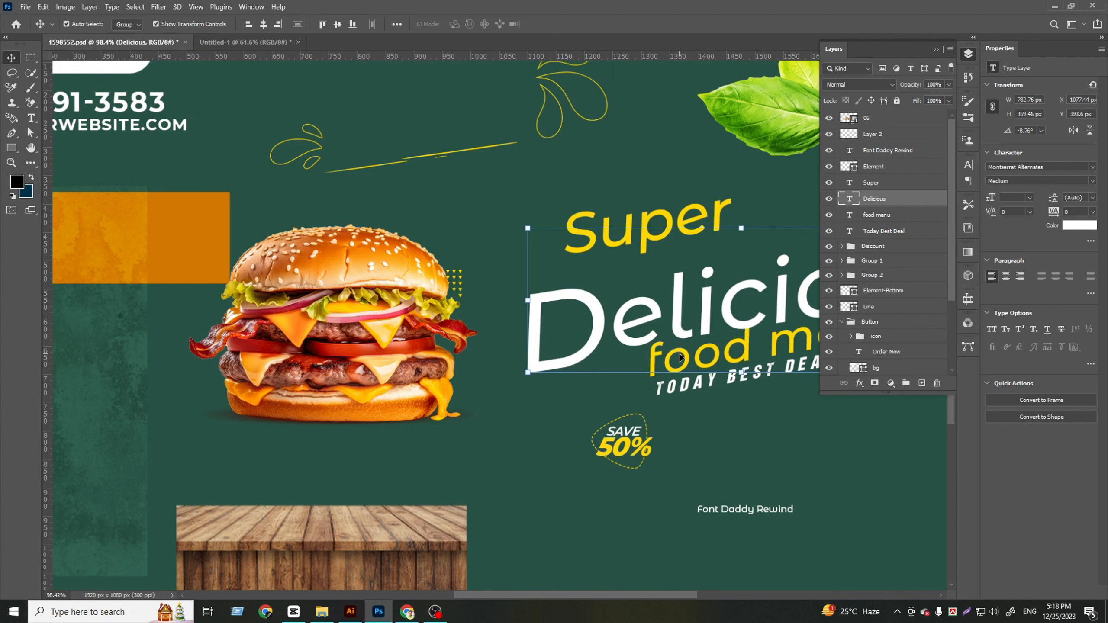
{"action": "left_click_drag", "start_coordinate": [684, 318], "coordinate": [525, 235]}
{"action": "left_click", "coordinate": [1059, 165]}
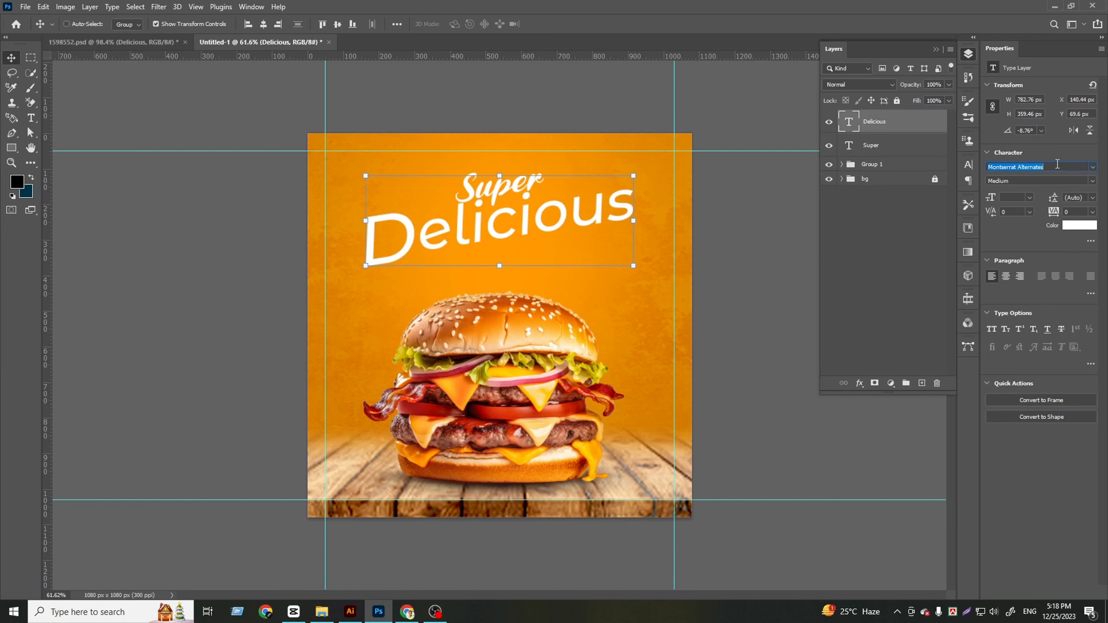
{"action": "key", "text": "ctrl+v"}
{"action": "left_click", "coordinate": [1042, 201]}
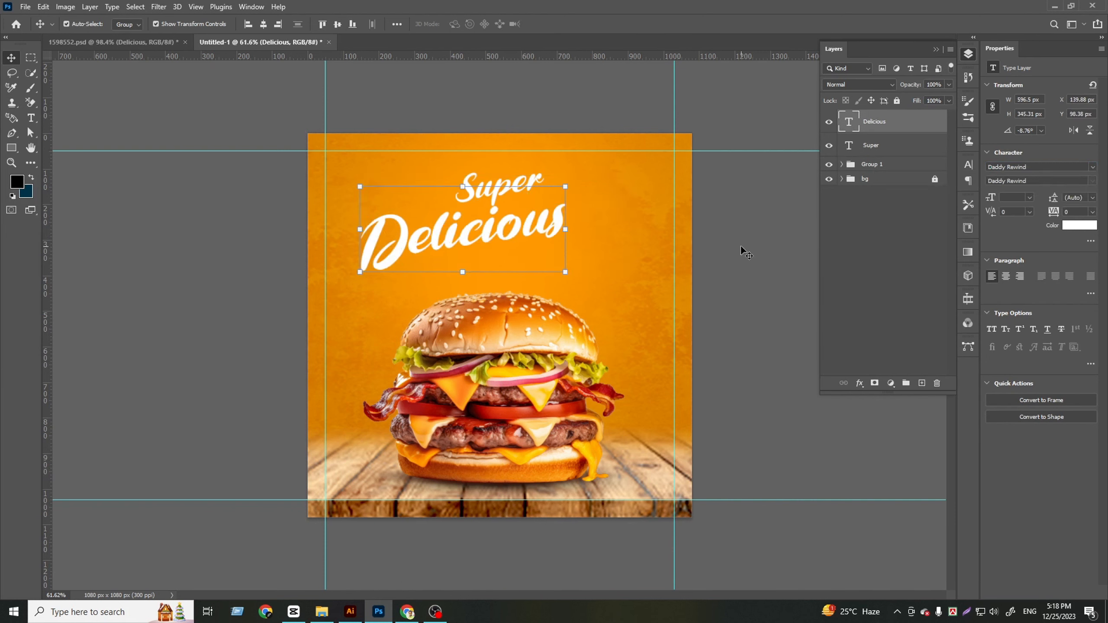
Move "Delicious" to sit closely beneath "Super", and raise both words by about 30 px
{"action": "left_click_drag", "start_coordinate": [436, 235], "coordinate": [466, 230]}
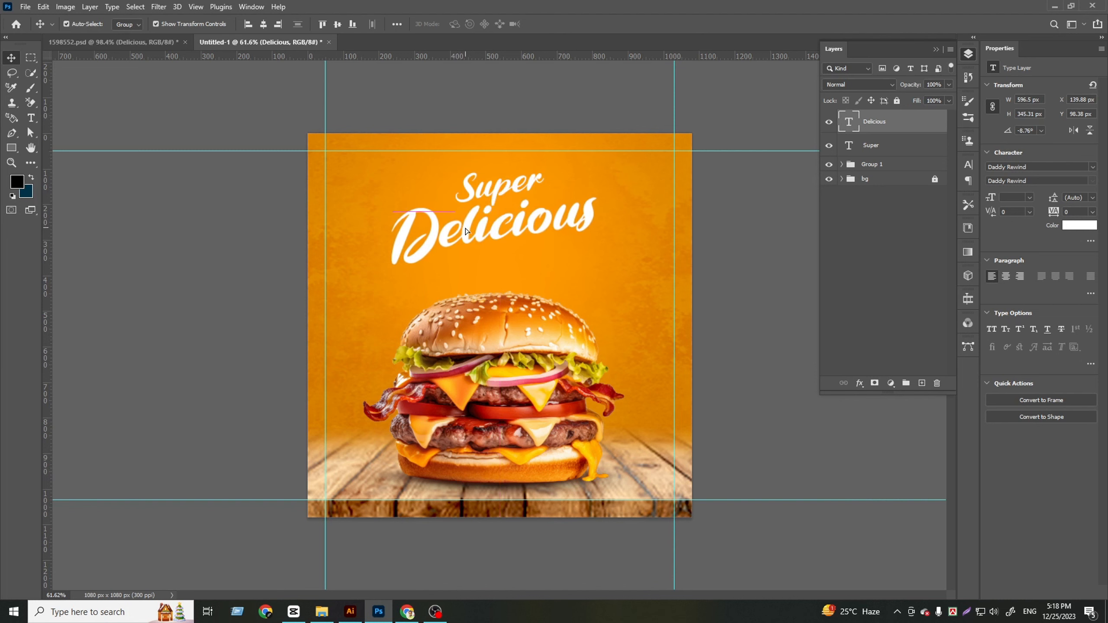
{"action": "left_click", "coordinate": [896, 151], "text": "shift"}
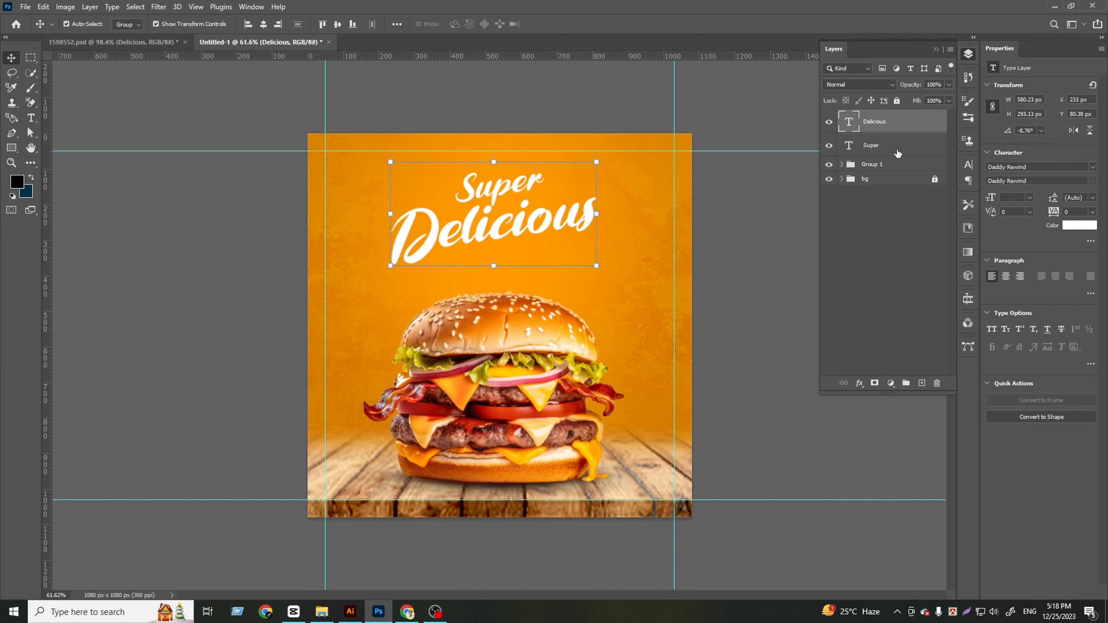
{"action": "left_click", "coordinate": [862, 257]}
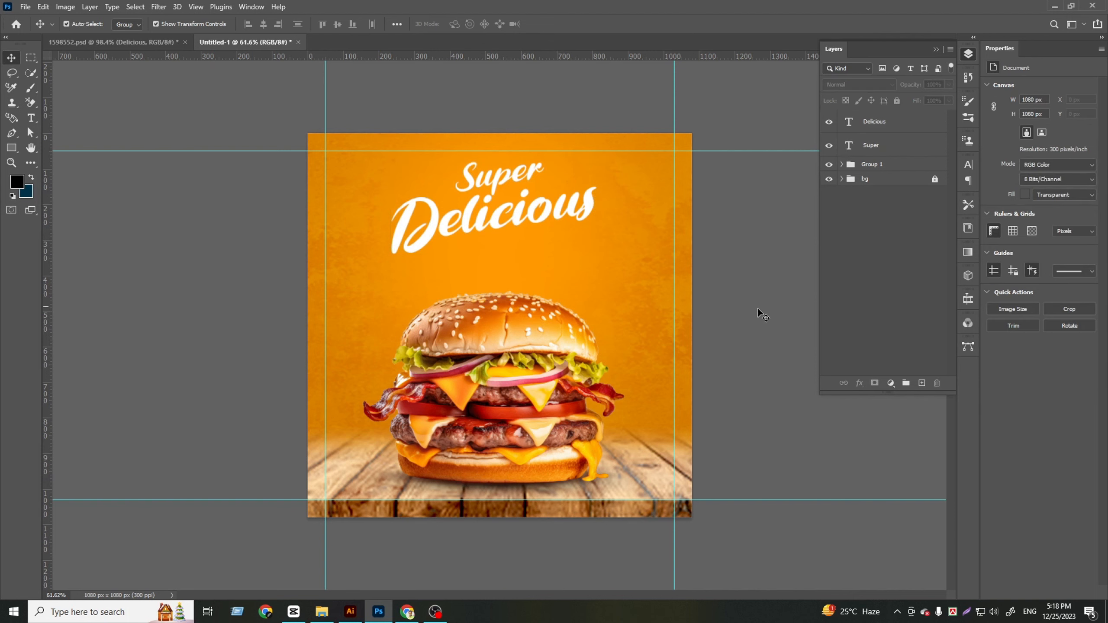
Scale the burger down to about 620 px wide, keeping its base on the table above the shadow
{"action": "left_click", "coordinate": [546, 413]}
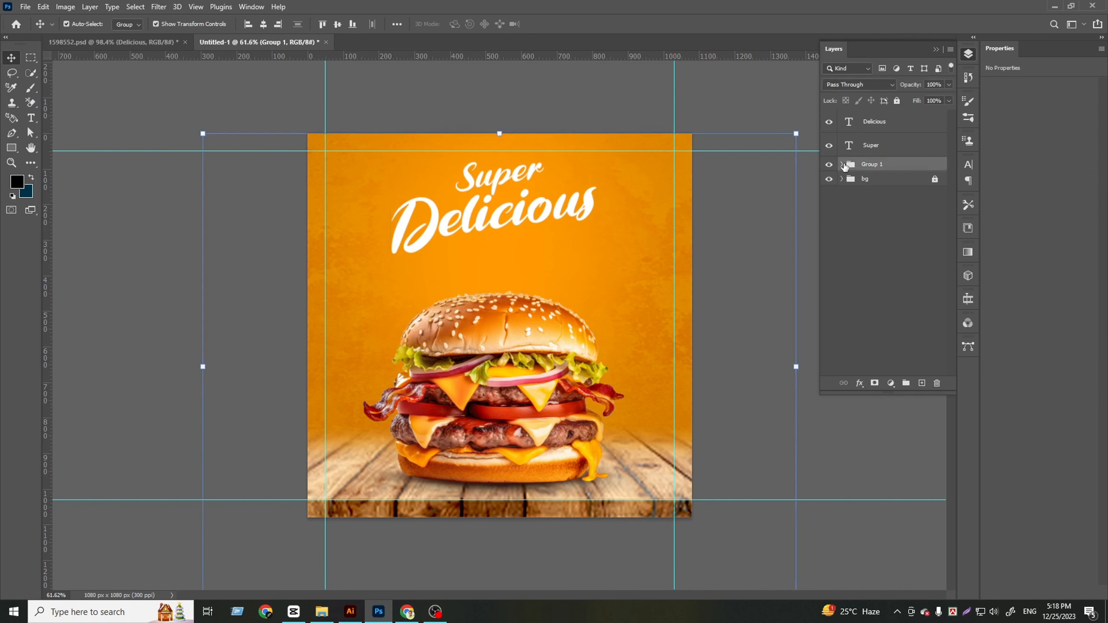
{"action": "left_click", "coordinate": [842, 165]}
{"action": "left_click", "coordinate": [890, 185]}
{"action": "left_click_drag", "start_coordinate": [494, 290], "coordinate": [498, 311]}
{"action": "key", "text": "ctrl+z"}
{"action": "key", "text": "Return"}
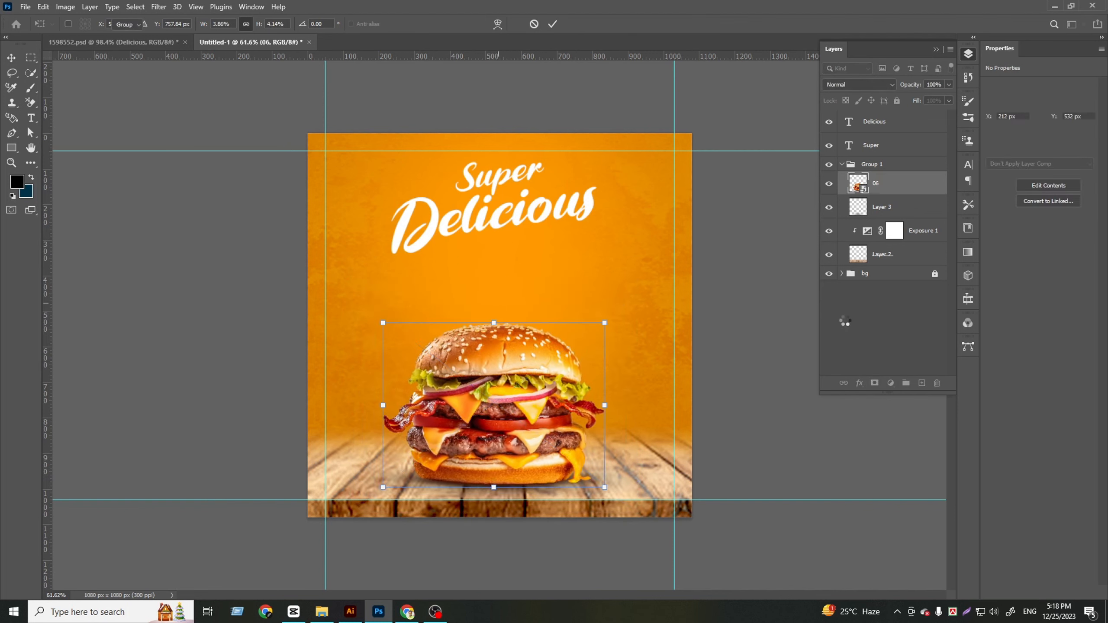
{"action": "left_click", "coordinate": [853, 303]}
Enlarge the "Super" text to 115.35% and place it just above "Delicious"
{"action": "left_click", "coordinate": [879, 146]}
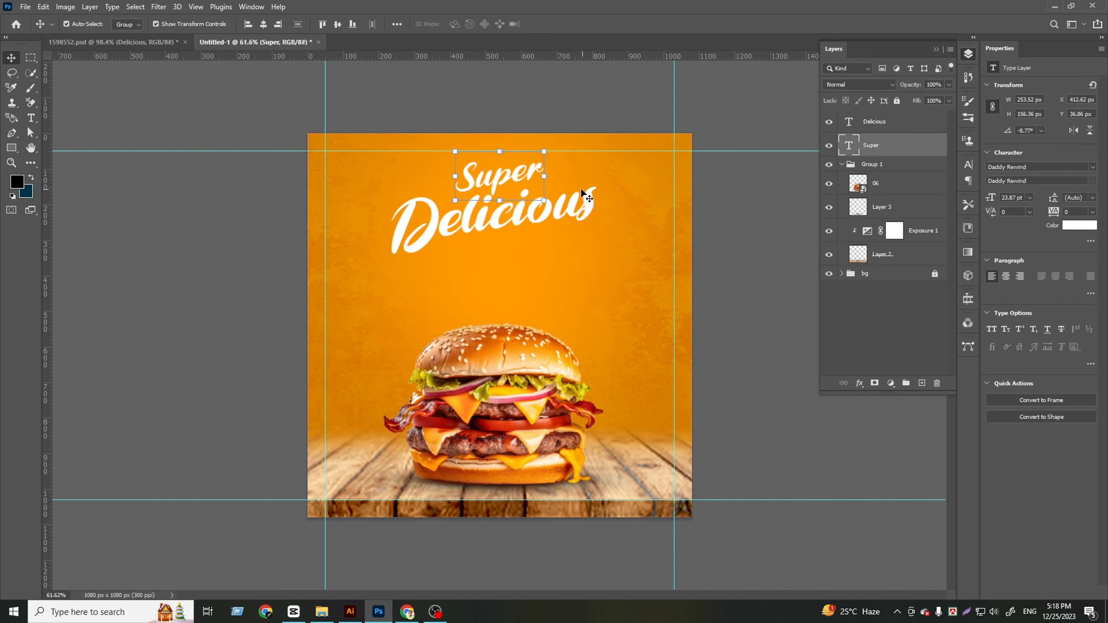
{"action": "mouse_move", "coordinate": [544, 176]}
{"action": "left_mouse_down"}
{"action": "mouse_move", "coordinate": [560, 175]}
{"action": "mouse_move", "coordinate": [525, 175]}
{"action": "left_mouse_up"}
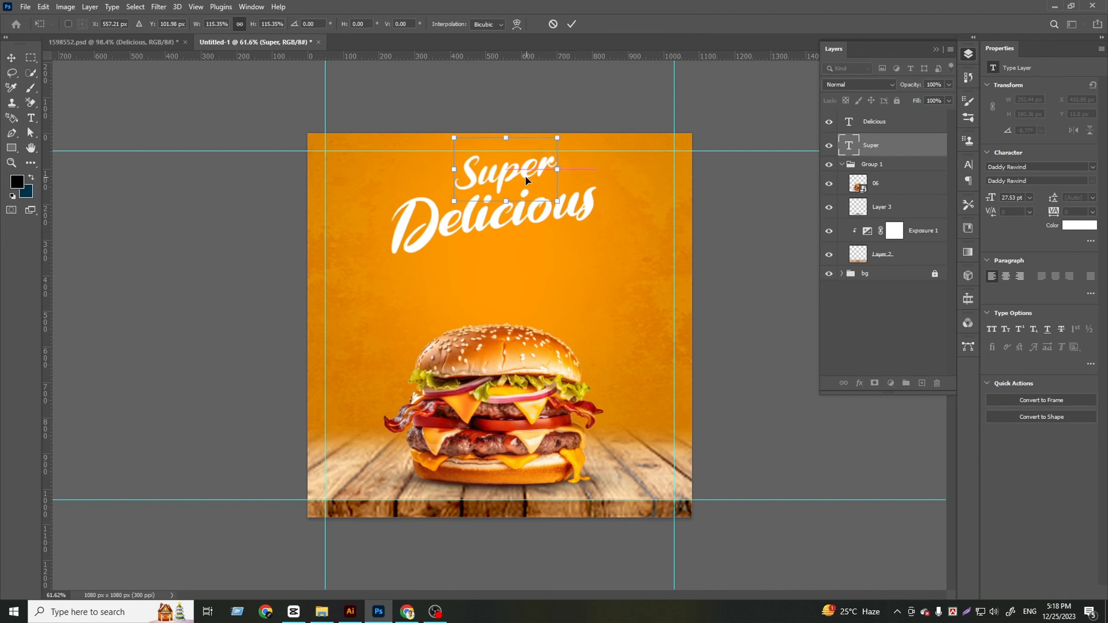
{"action": "key", "text": "shift+Down"}
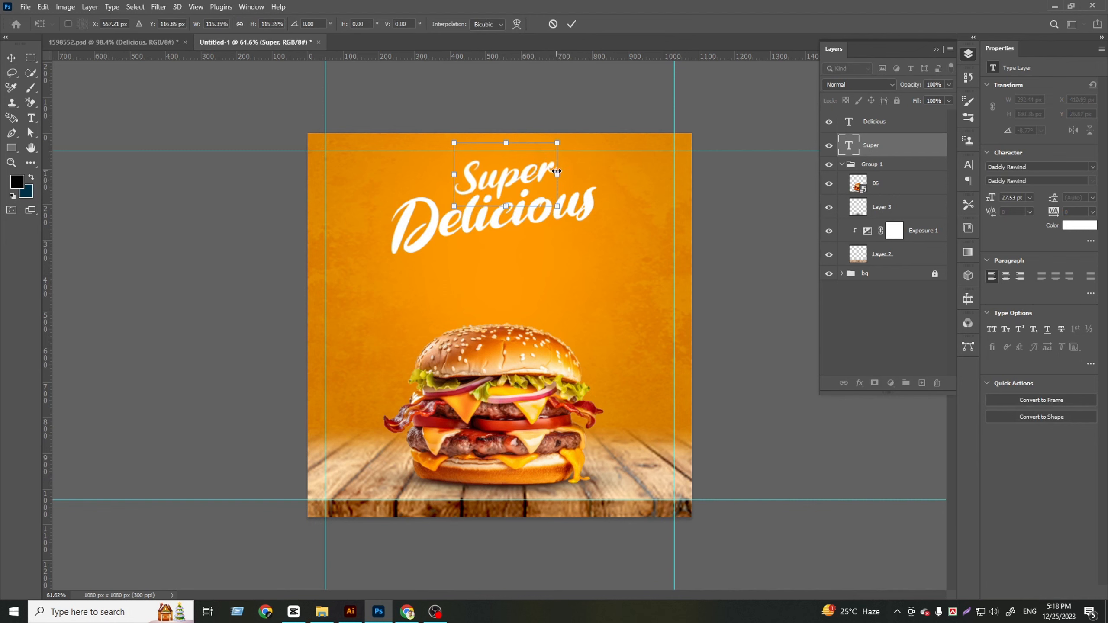
{"action": "left_click", "coordinate": [572, 24]}
{"action": "left_click", "coordinate": [861, 313]}
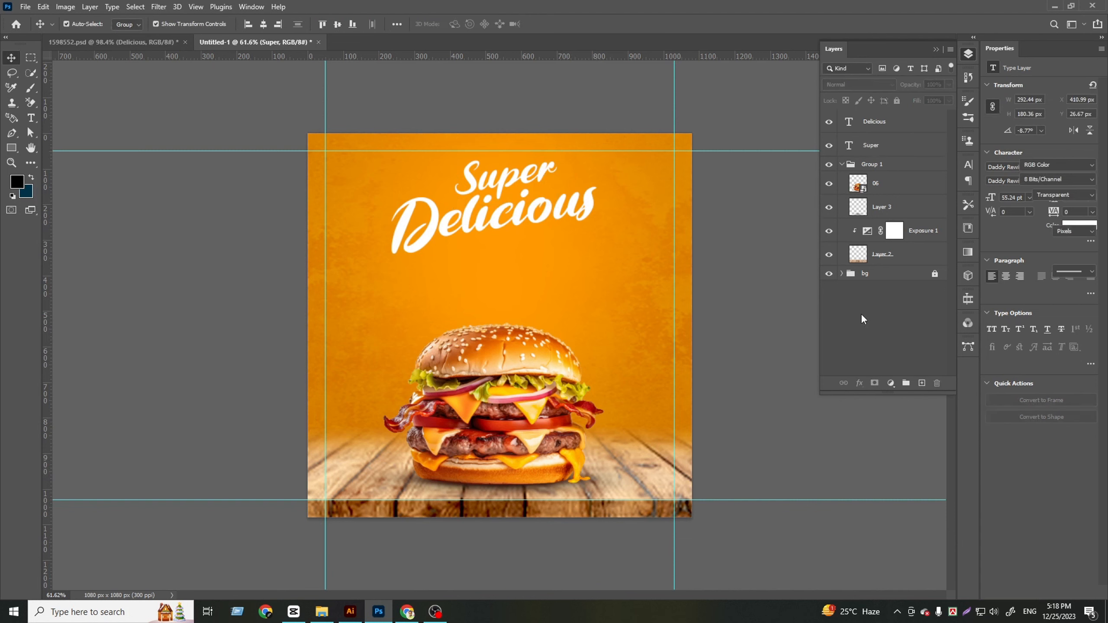
Hide "Super" and "Delicious" in 1598552.psd, and copy "food menu" and "Today Best Deal" together to just below the post's headline
{"action": "key", "text": "ctrl+Tab"}
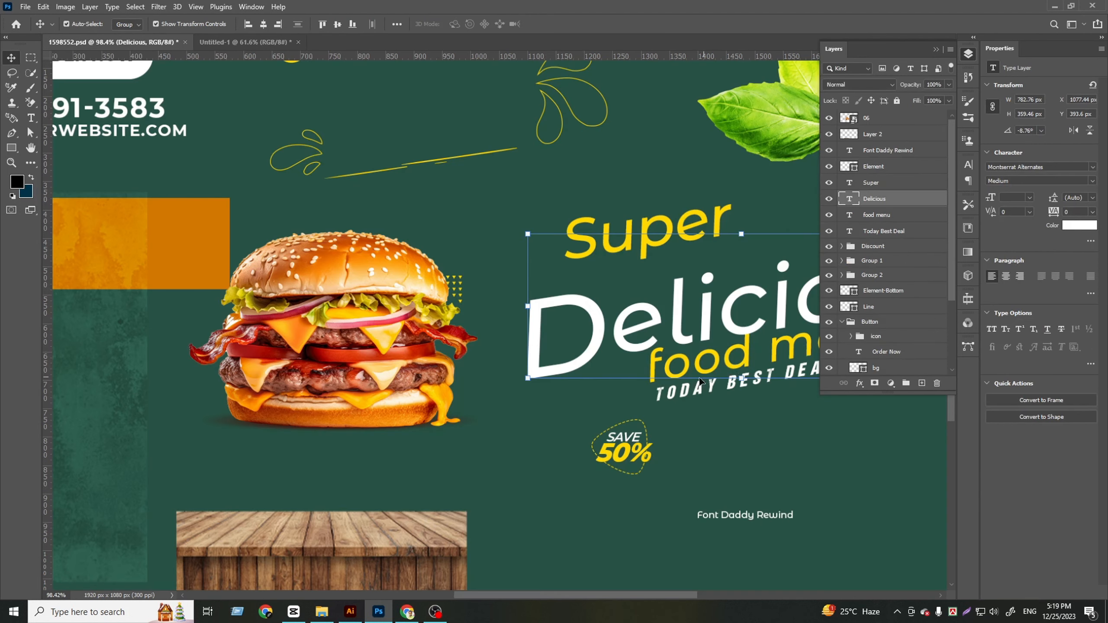
{"action": "left_click", "coordinate": [830, 199]}
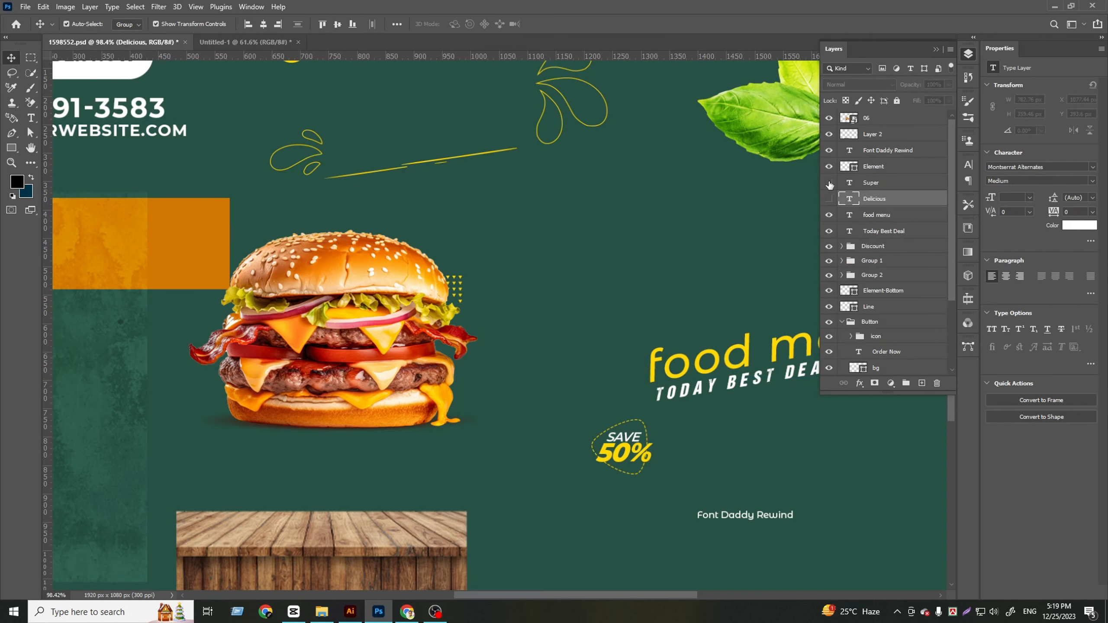
{"action": "left_click", "coordinate": [880, 216]}
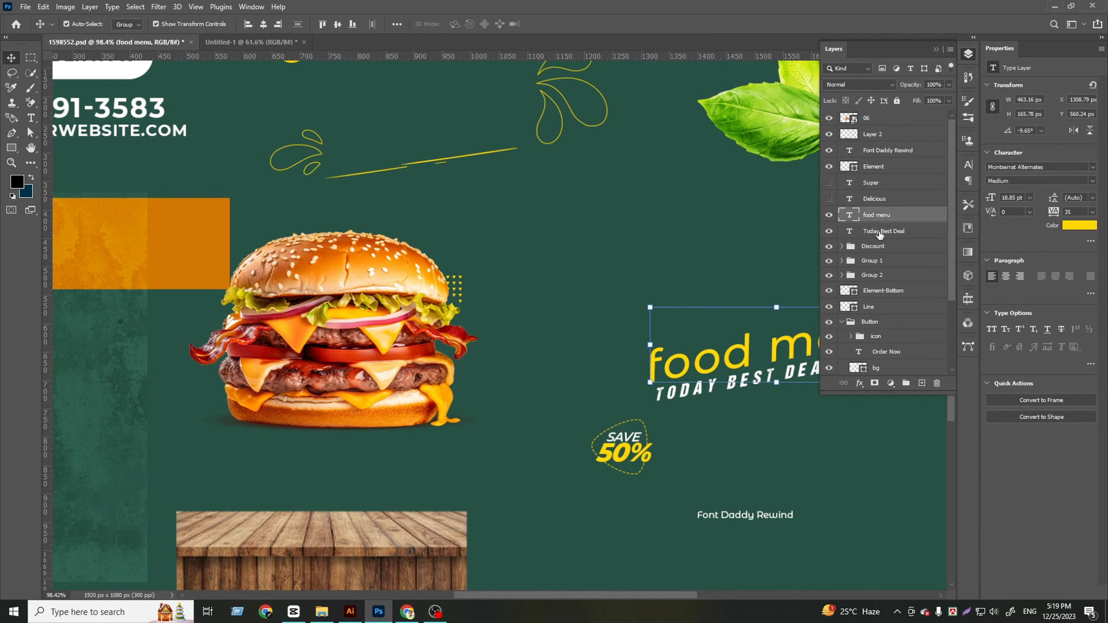
{"action": "left_click", "coordinate": [880, 231], "text": "shift"}
{"action": "left_click_drag", "start_coordinate": [347, 127], "coordinate": [557, 206]}
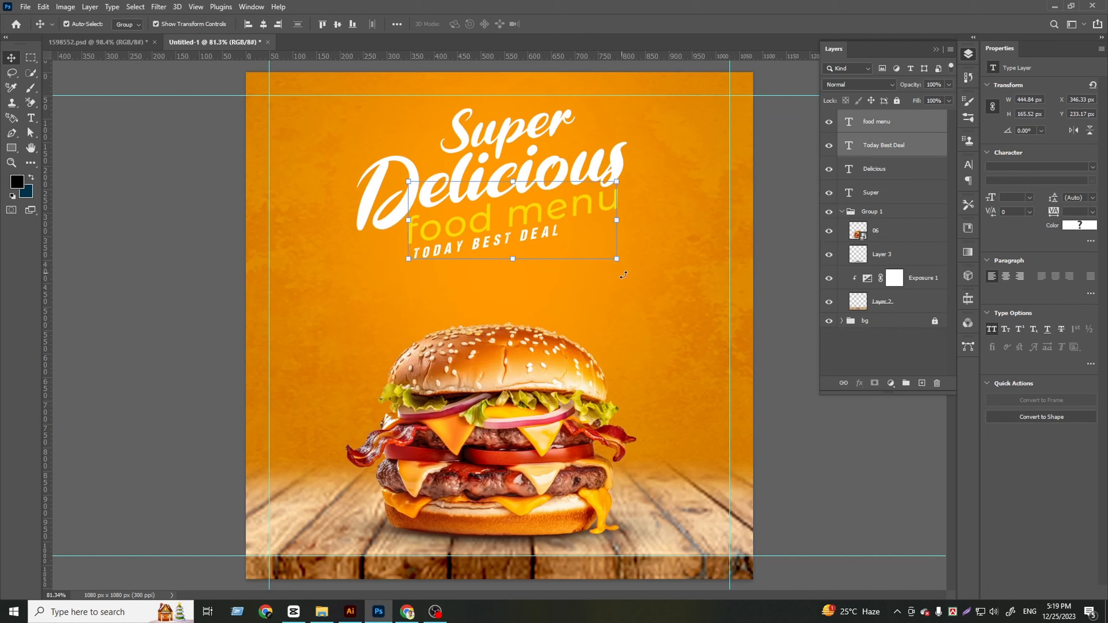
Change "food menu" to the Daddy Rewind font at 22 pt and shift it about 90 px right beneath "Delicious"
{"action": "left_click", "coordinate": [603, 202]}
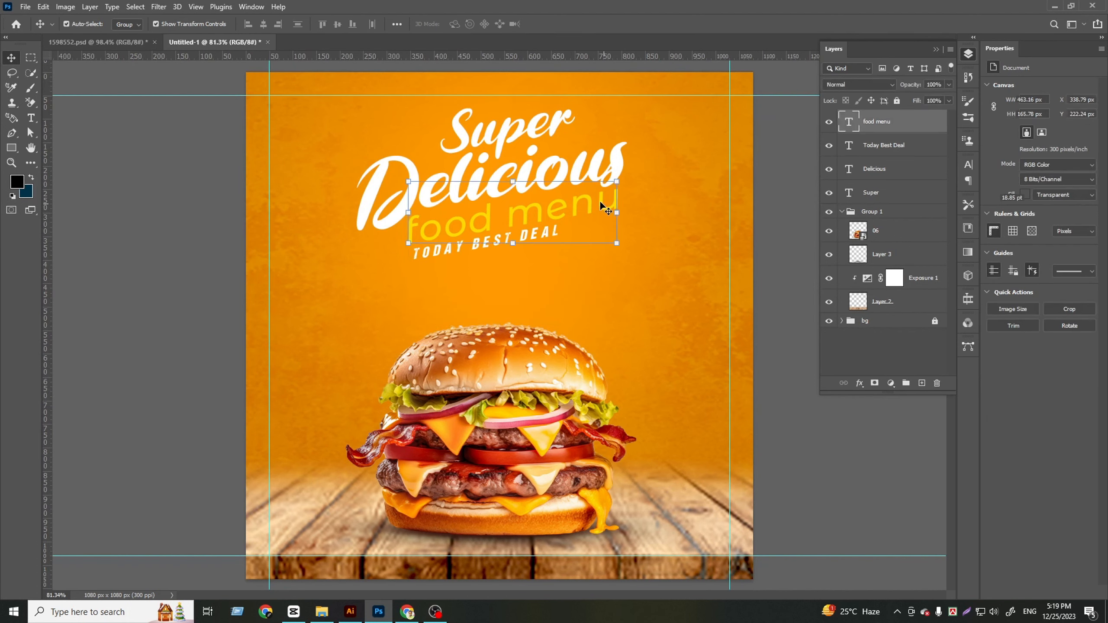
{"action": "left_click", "coordinate": [1078, 166]}
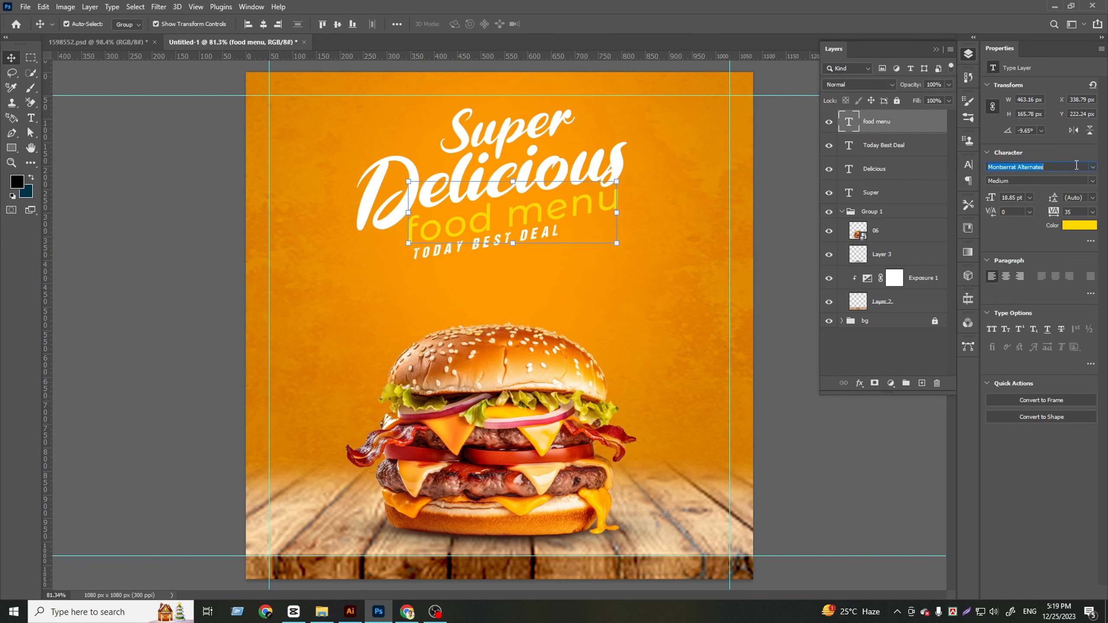
{"action": "key", "text": "BackSpace"}
{"action": "left_click", "coordinate": [1097, 166]}
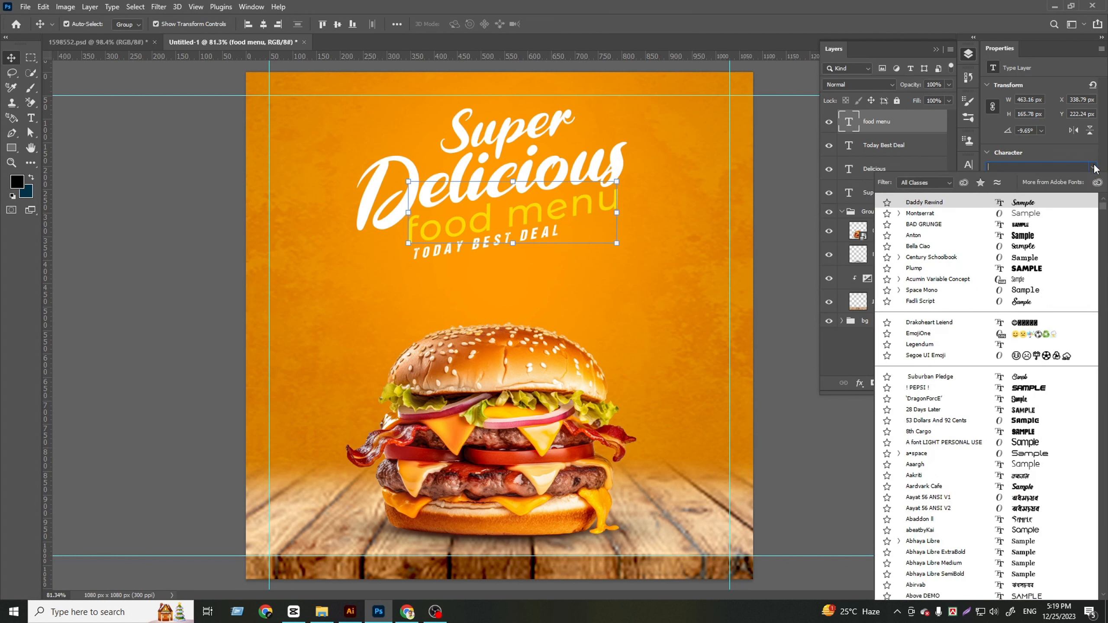
{"action": "left_click", "coordinate": [1052, 199]}
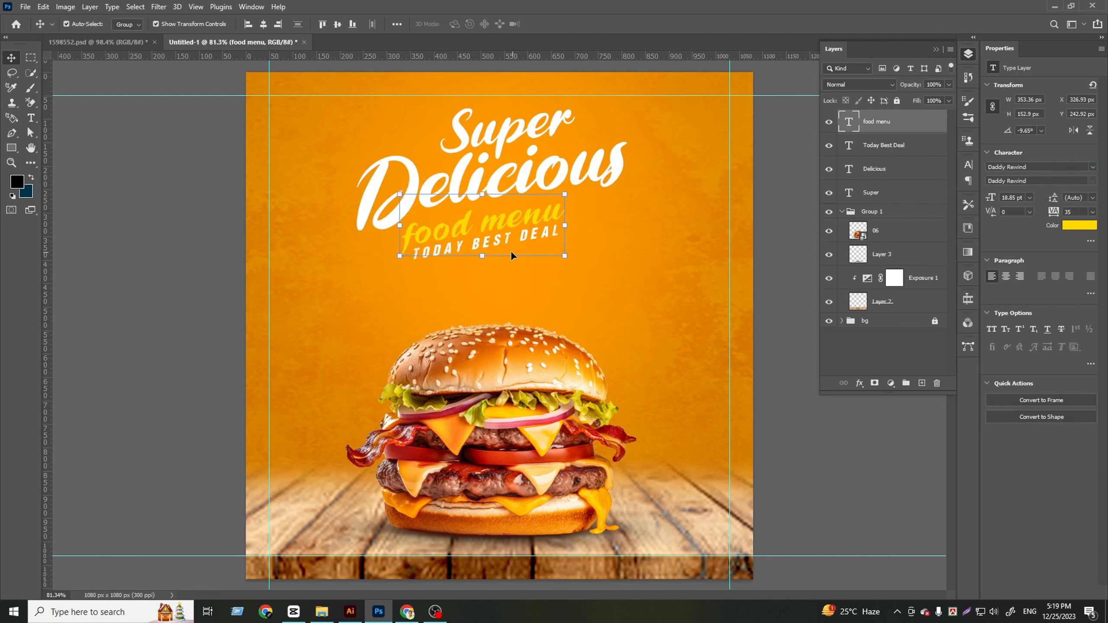
{"action": "left_click_drag", "start_coordinate": [529, 218], "coordinate": [570, 217]}
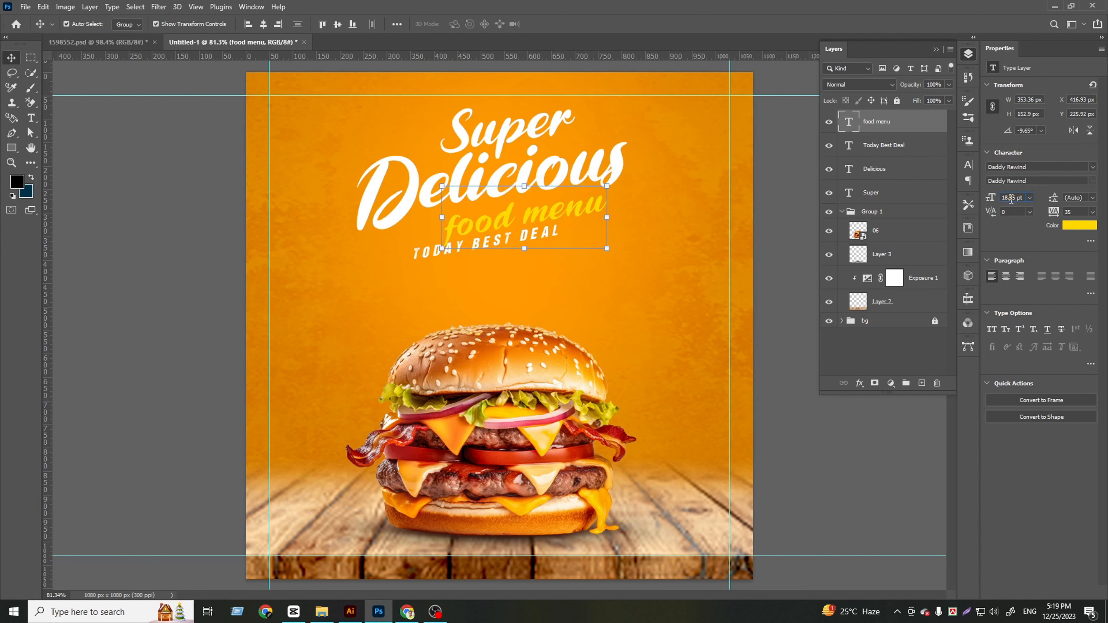
{"action": "scroll", "coordinate": [1011, 198], "scroll_direction": "up", "scroll_amount": 4}
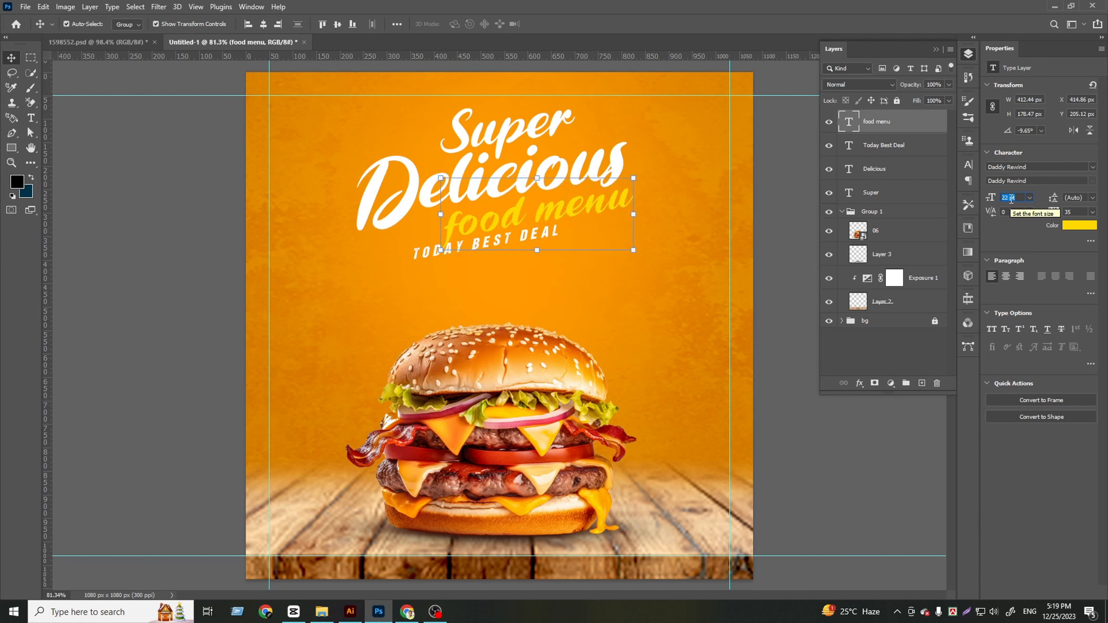
Move "Today Best Deal" right so it sits directly beneath "food menu", near the end of "Delicious"
{"action": "left_click", "coordinate": [463, 244]}
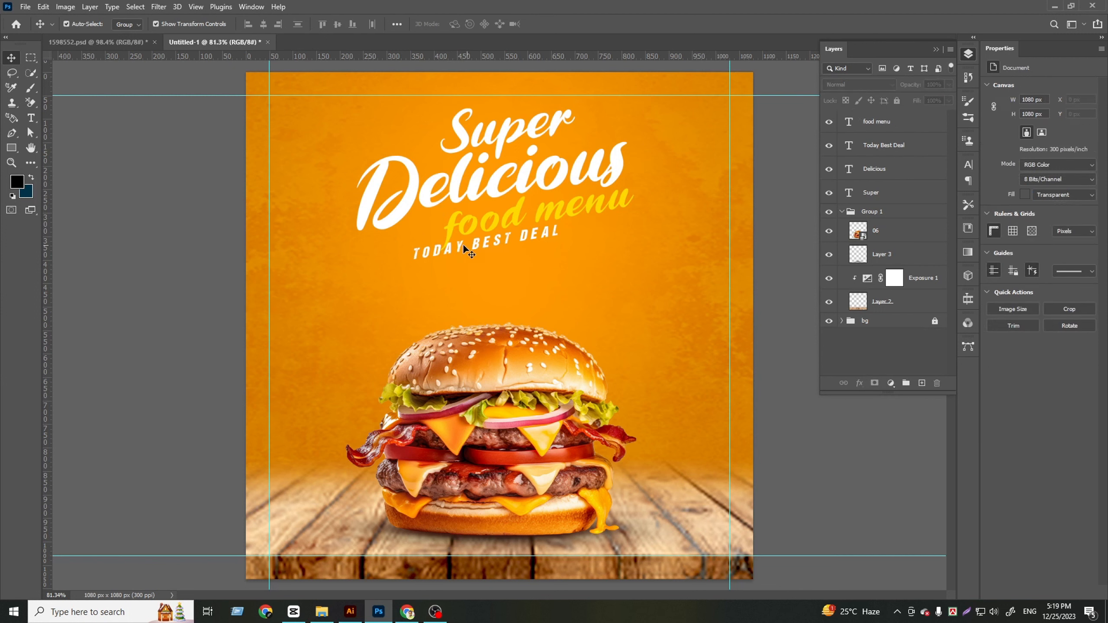
{"action": "left_click", "coordinate": [440, 252]}
{"action": "left_click_drag", "start_coordinate": [443, 262], "coordinate": [496, 245]}
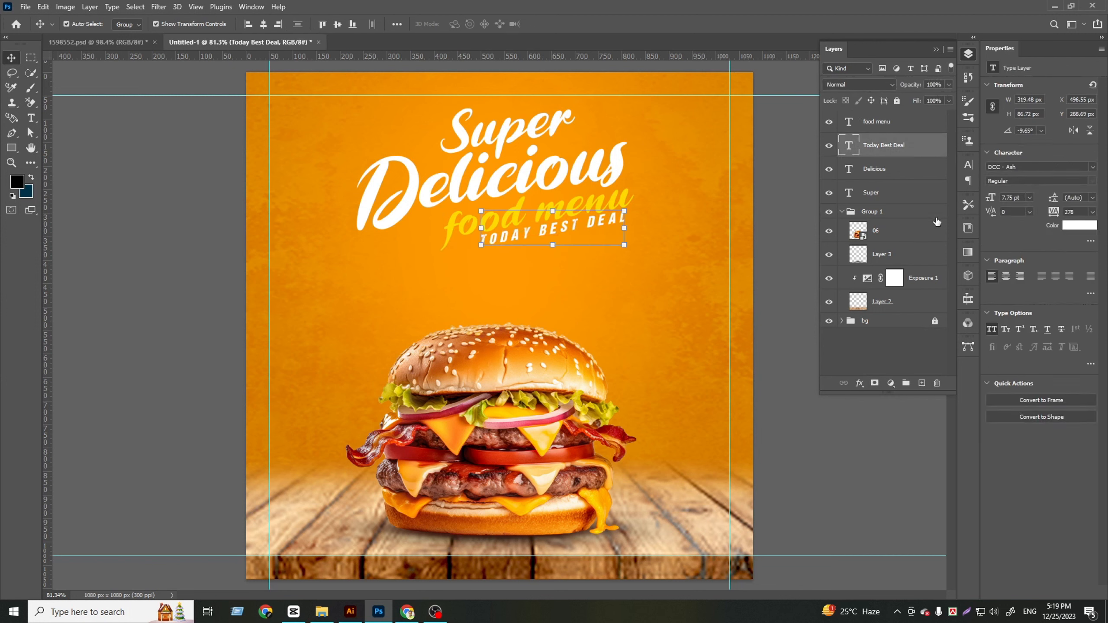
Nudge "food menu" and "Today Best Deal" together about 70 px to the left
{"action": "left_click", "coordinate": [899, 175], "text": "shift"}
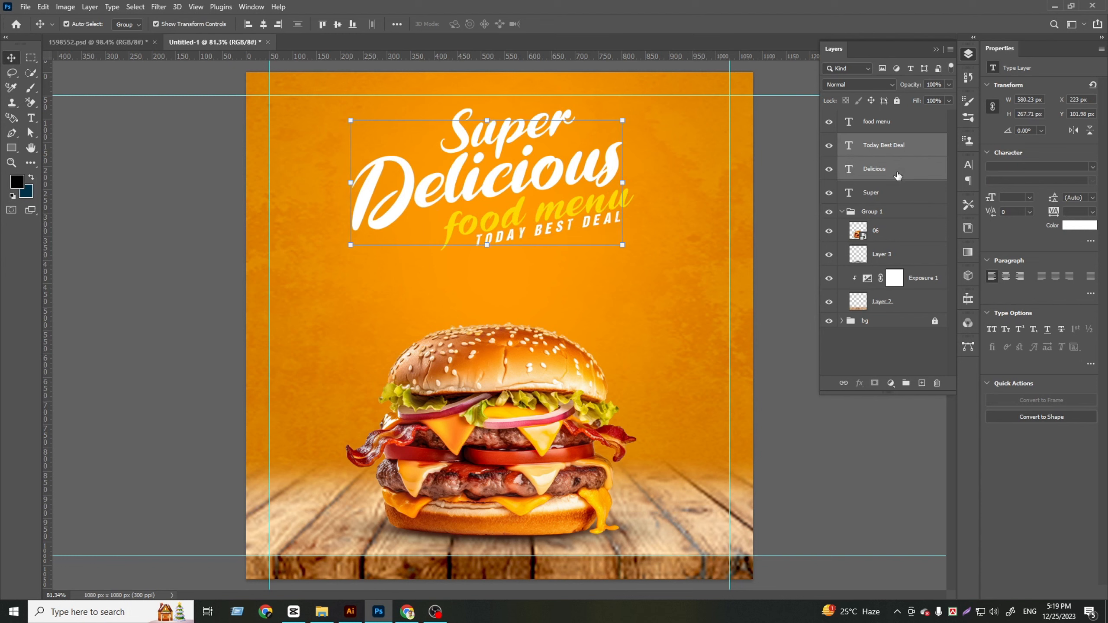
{"action": "key", "text": "shift+Right"}
{"action": "left_click", "coordinate": [898, 196]}
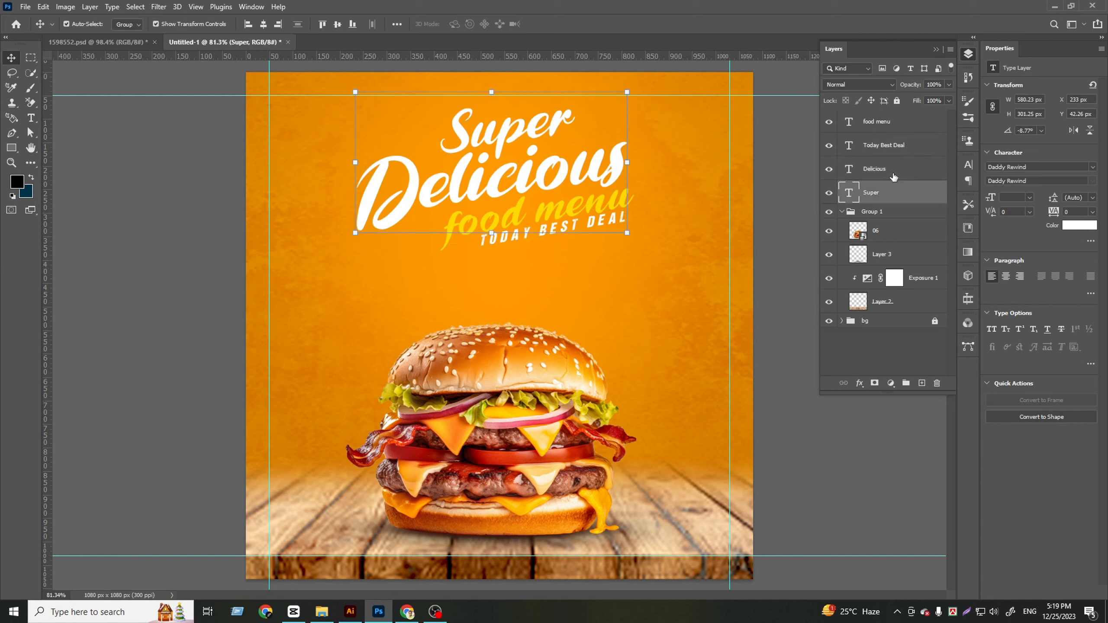
{"action": "left_click", "coordinate": [886, 132]}
{"action": "left_click", "coordinate": [887, 145], "text": "shift"}
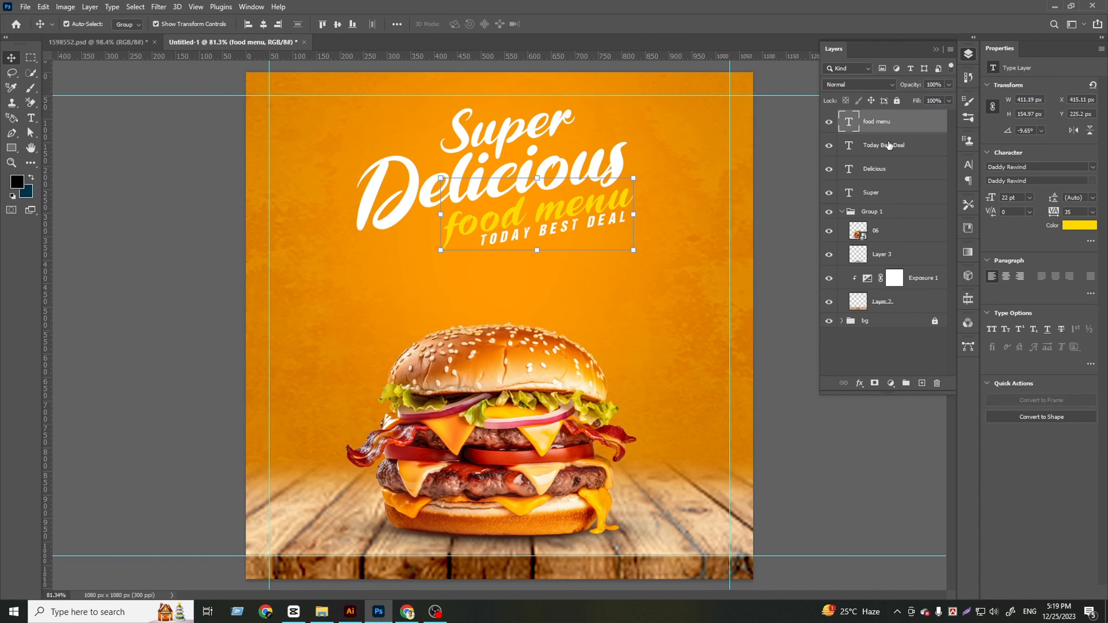
{"action": "key", "text": "shift+Left"}
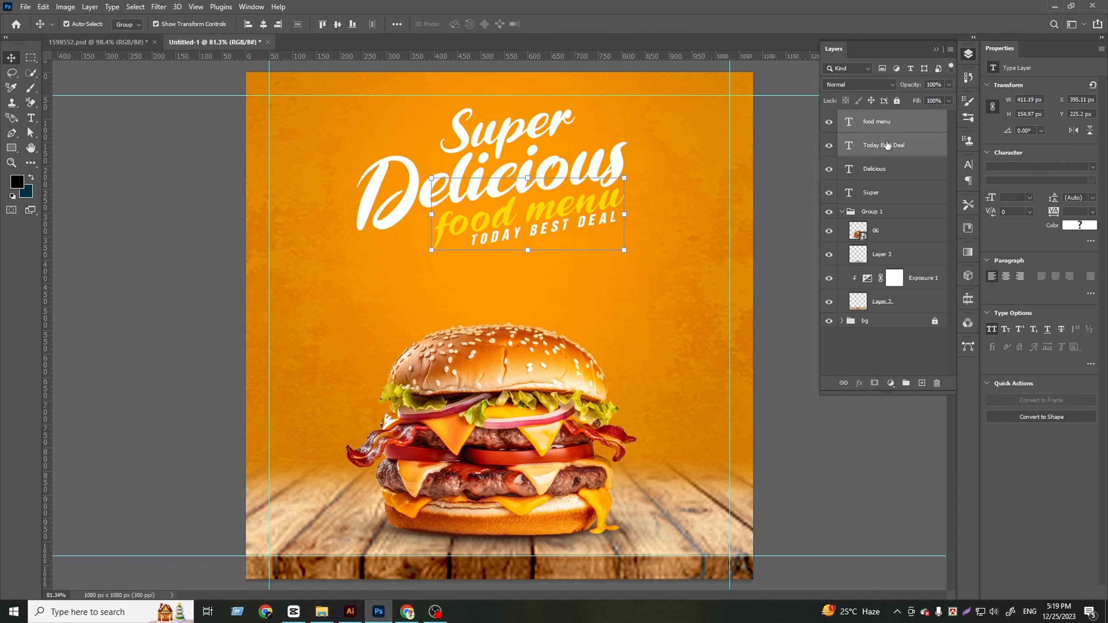
{"action": "key", "text": "shift+Left"}
{"action": "key", "text": "shift+Left"}
{"action": "key", "text": "shift+Left"}
{"action": "key", "text": "shift+Left"}
{"action": "key", "text": "shift+Left"}
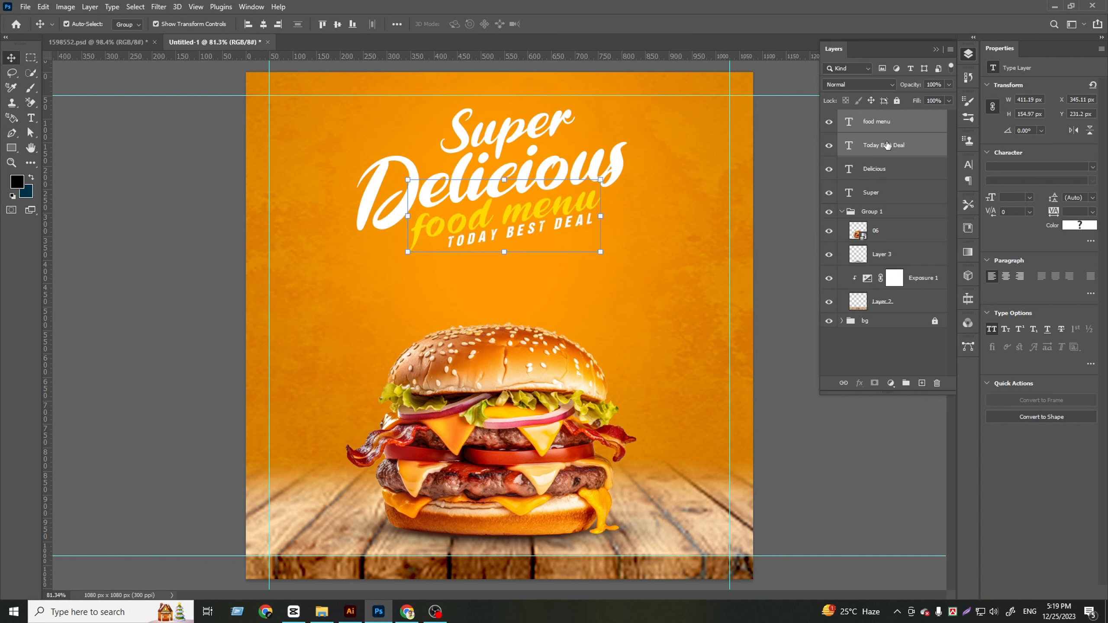
Fine-tune "Today Best Deal" just beneath "food menu", and move both together so their right ends line up with the end of "Delicious"
{"action": "left_click", "coordinate": [890, 149]}
{"action": "key", "text": "shift+Left"}
{"action": "key", "text": "shift+Left"}
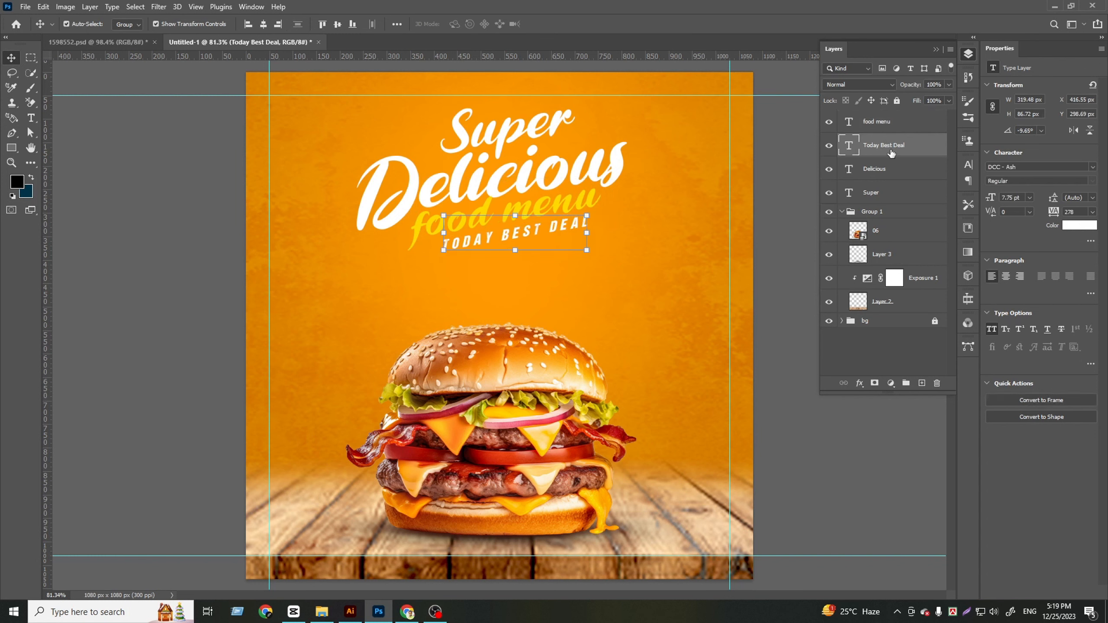
{"action": "key", "text": "Right"}
{"action": "key", "text": "Down"}
{"action": "key", "text": "Down"}
{"action": "key", "text": "Down"}
{"action": "key", "text": "Down"}
{"action": "key", "text": "Down"}
{"action": "key", "text": "Down"}
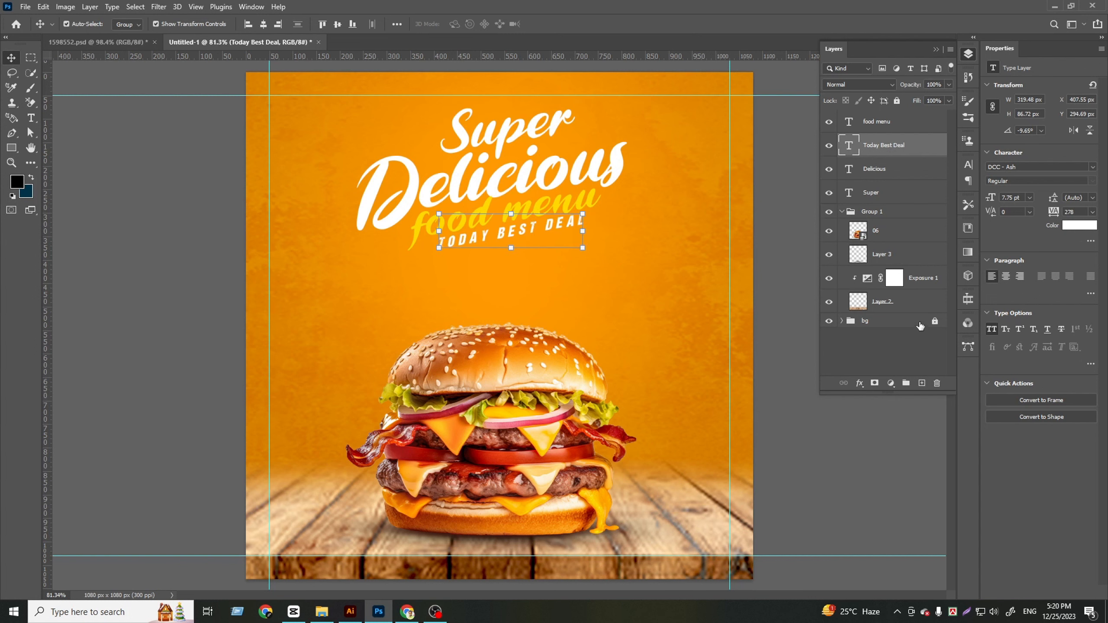
{"action": "left_click", "coordinate": [886, 126], "text": "shift"}
{"action": "left_click_drag", "start_coordinate": [421, 227], "coordinate": [580, 231]}
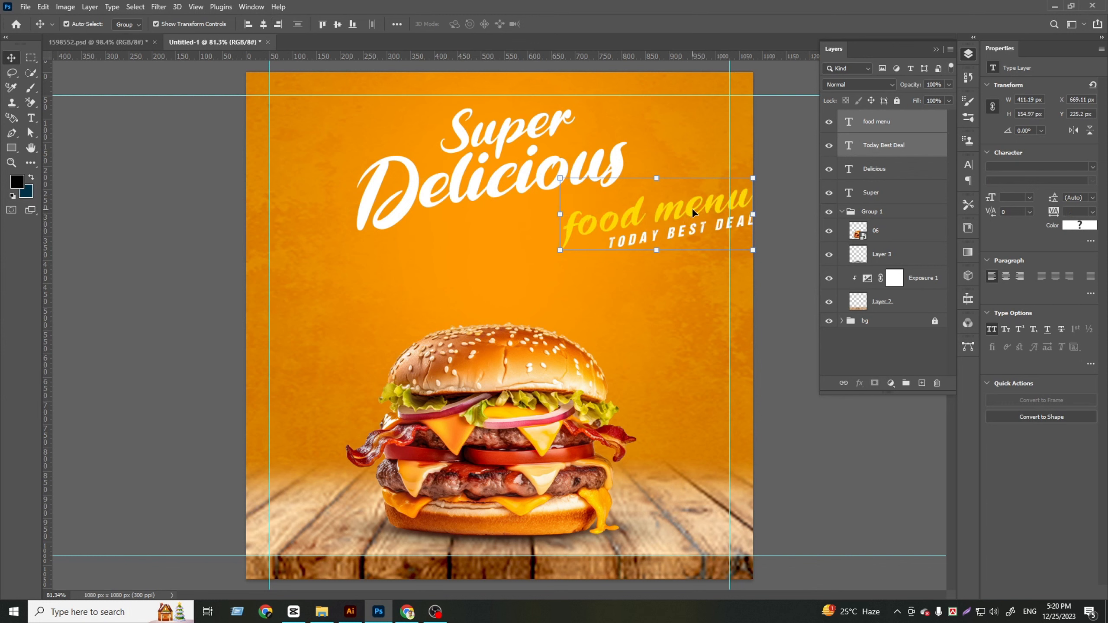
{"action": "left_click_drag", "start_coordinate": [691, 208], "coordinate": [567, 218]}
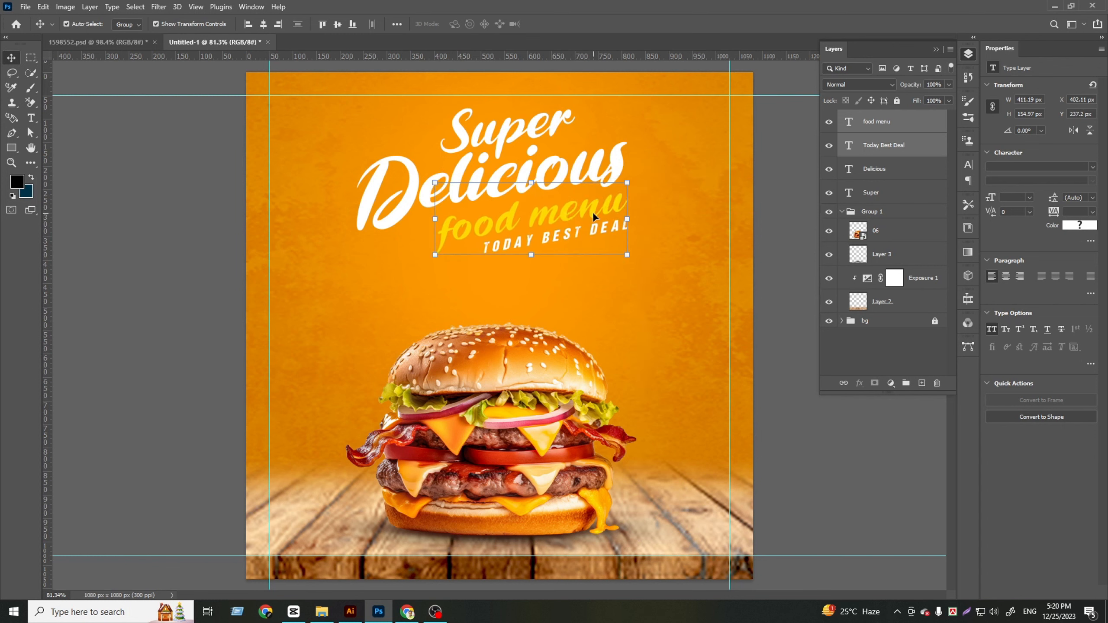
Enlarge the "Super" text to 32 pt and shift it about 20 px left above "Delicious"
{"action": "left_click", "coordinate": [869, 174]}
{"action": "left_click", "coordinate": [870, 192]}
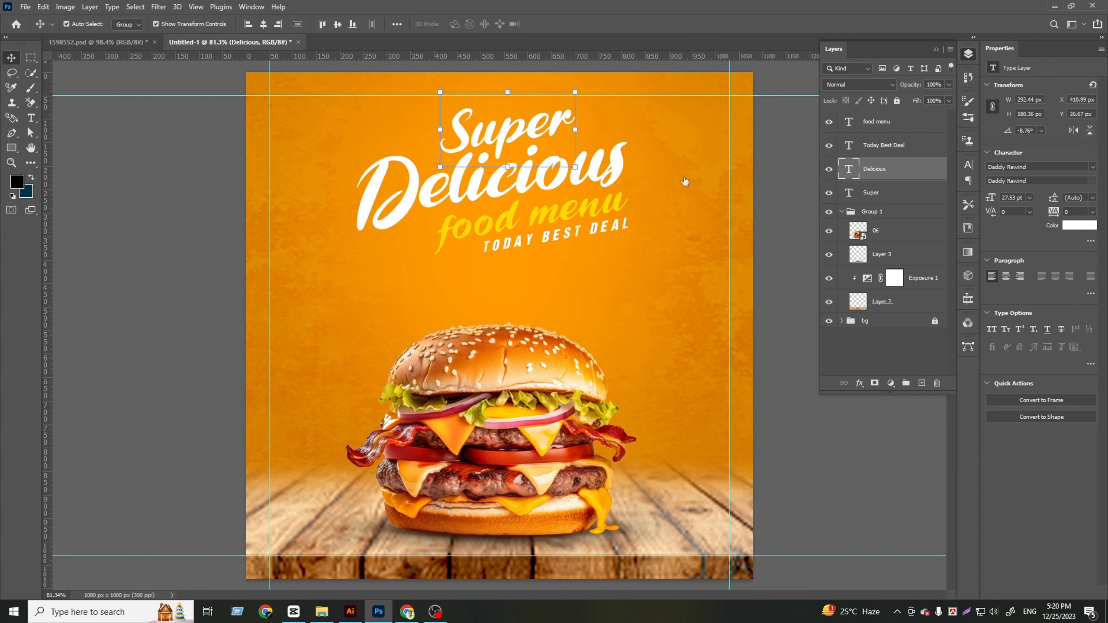
{"action": "scroll", "coordinate": [1020, 197], "scroll_direction": "up", "scroll_amount": 4}
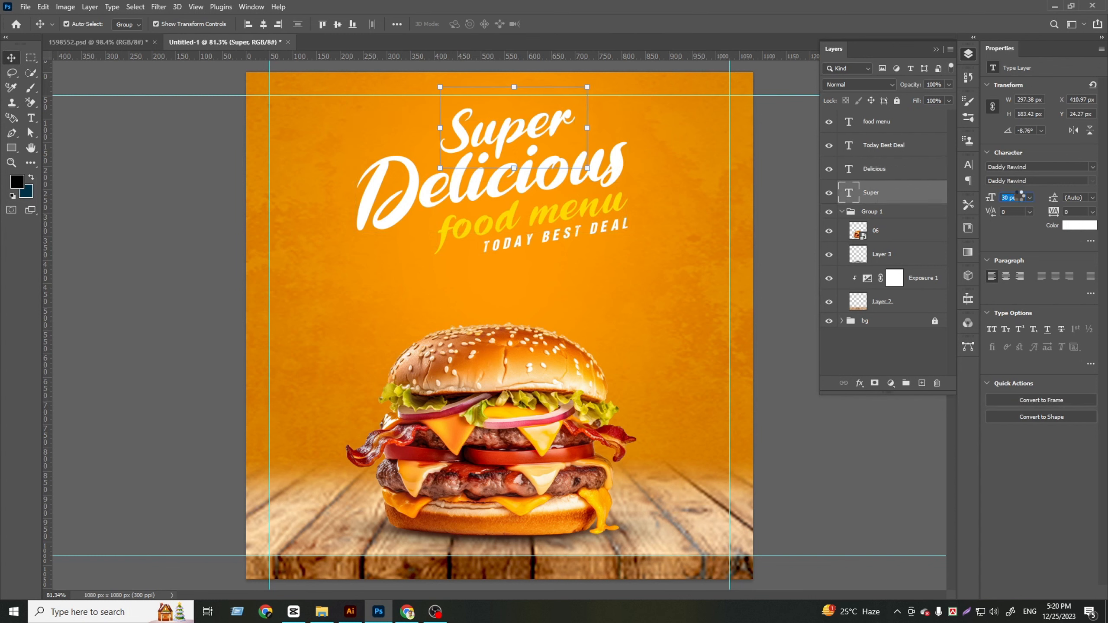
{"action": "scroll", "coordinate": [1020, 197], "scroll_direction": "up", "scroll_amount": 1}
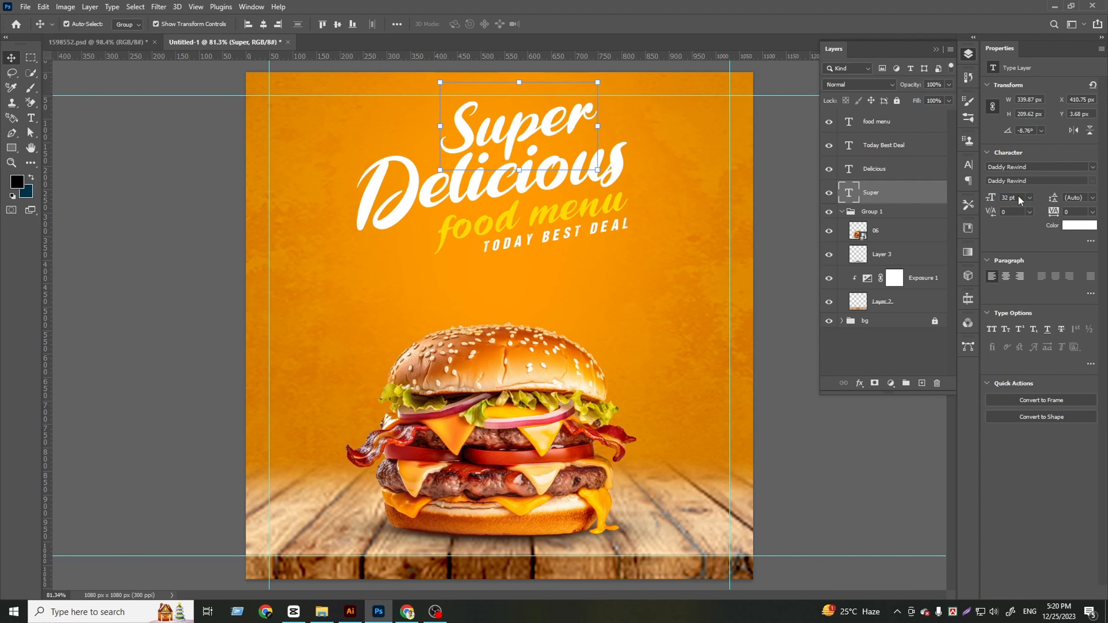
{"action": "key", "text": "shift+Left"}
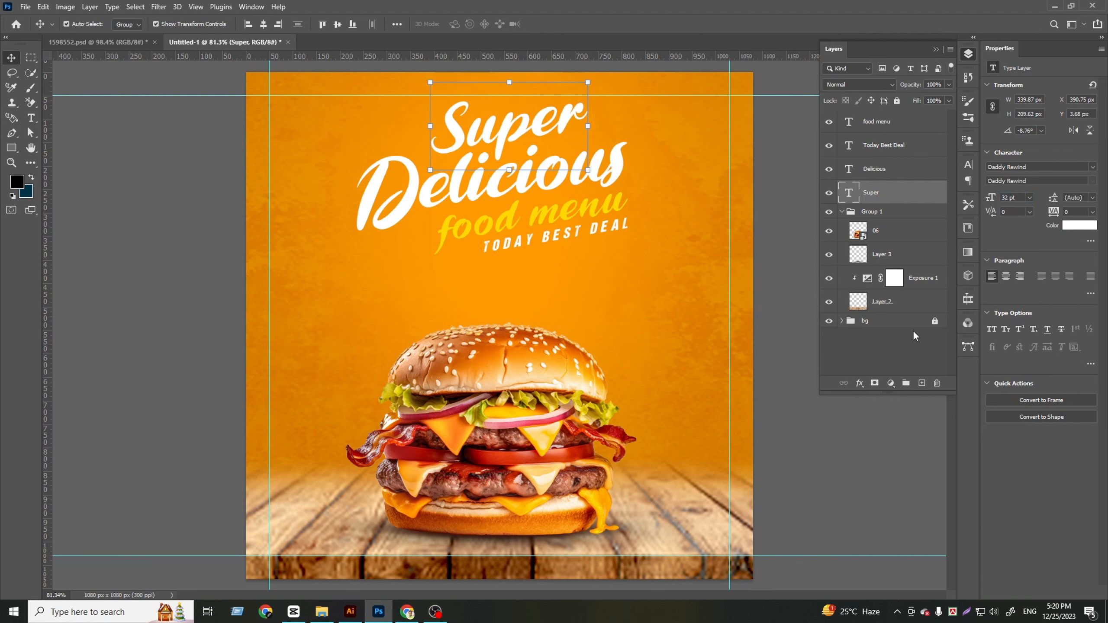
{"action": "left_click", "coordinate": [914, 332]}
Recolor the "Super" text with a red sampled from the burger, darkened slightly
{"action": "scroll", "coordinate": [438, 262], "scroll_direction": "down", "scroll_amount": 3}
{"action": "scroll", "coordinate": [530, 259], "scroll_direction": "up", "scroll_amount": 3}
{"action": "scroll", "coordinate": [529, 259], "scroll_direction": "up", "scroll_amount": 2}
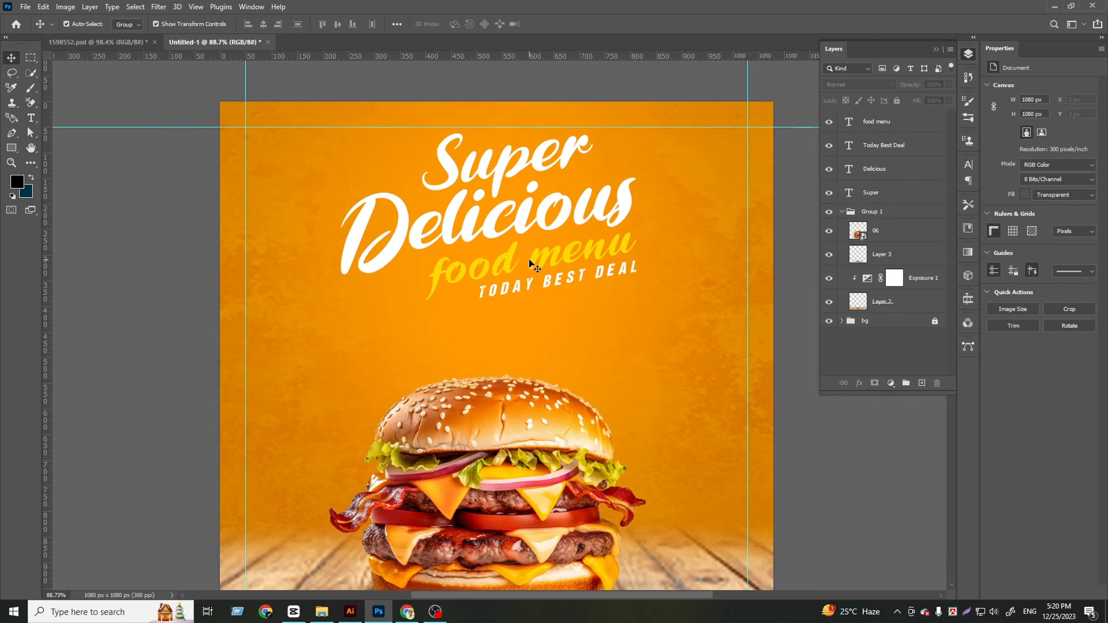
{"action": "left_click", "coordinate": [887, 194]}
{"action": "left_click", "coordinate": [1078, 225]}
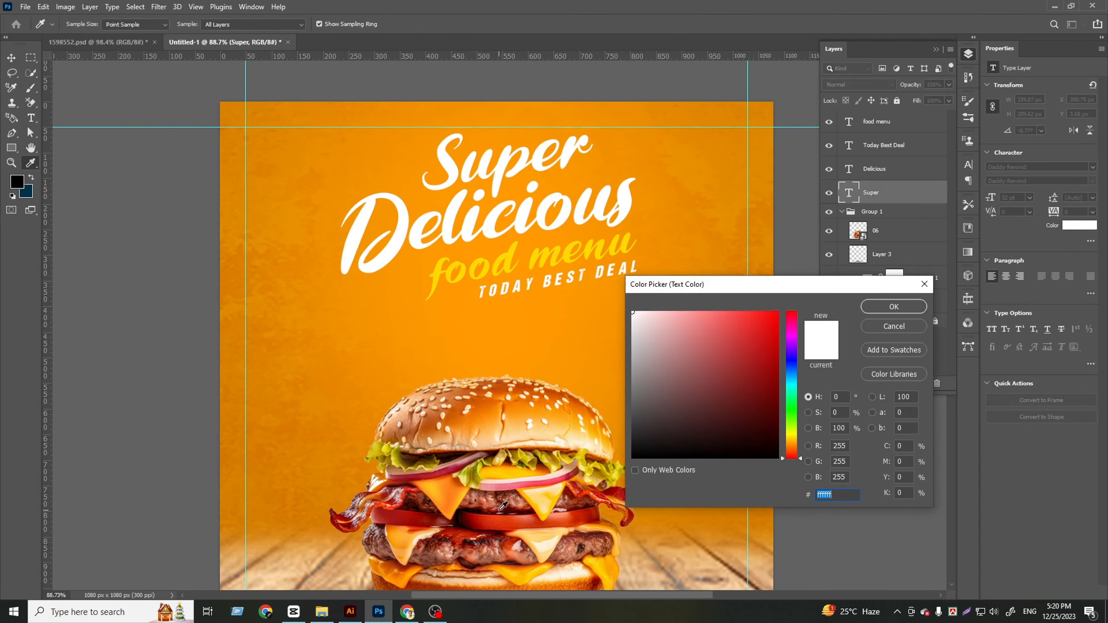
{"action": "left_click", "coordinate": [500, 510]}
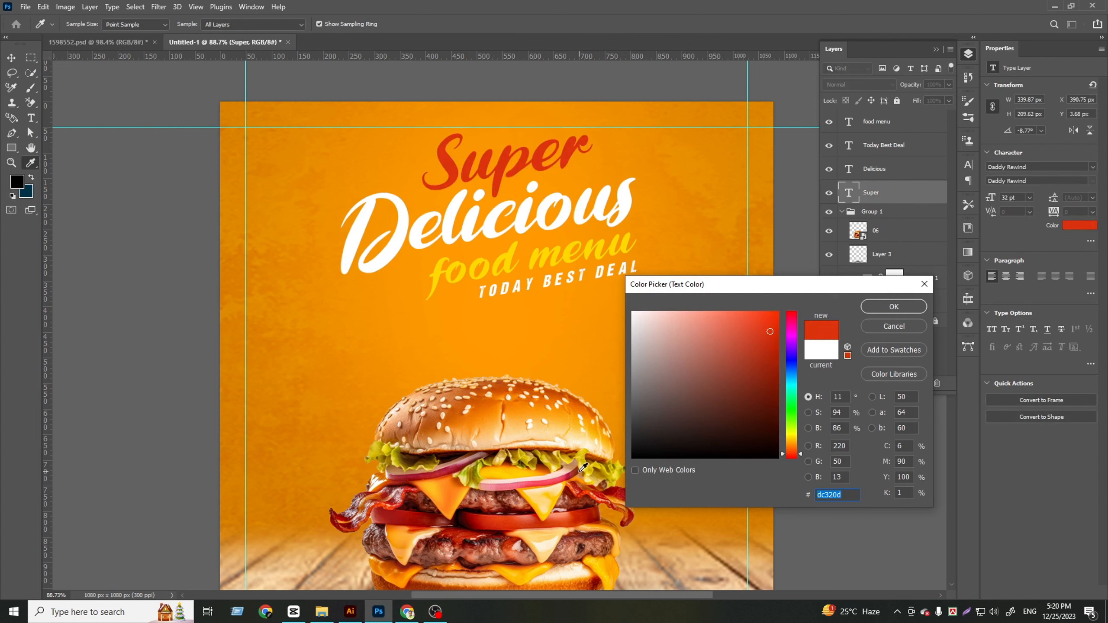
{"action": "left_click", "coordinate": [555, 478]}
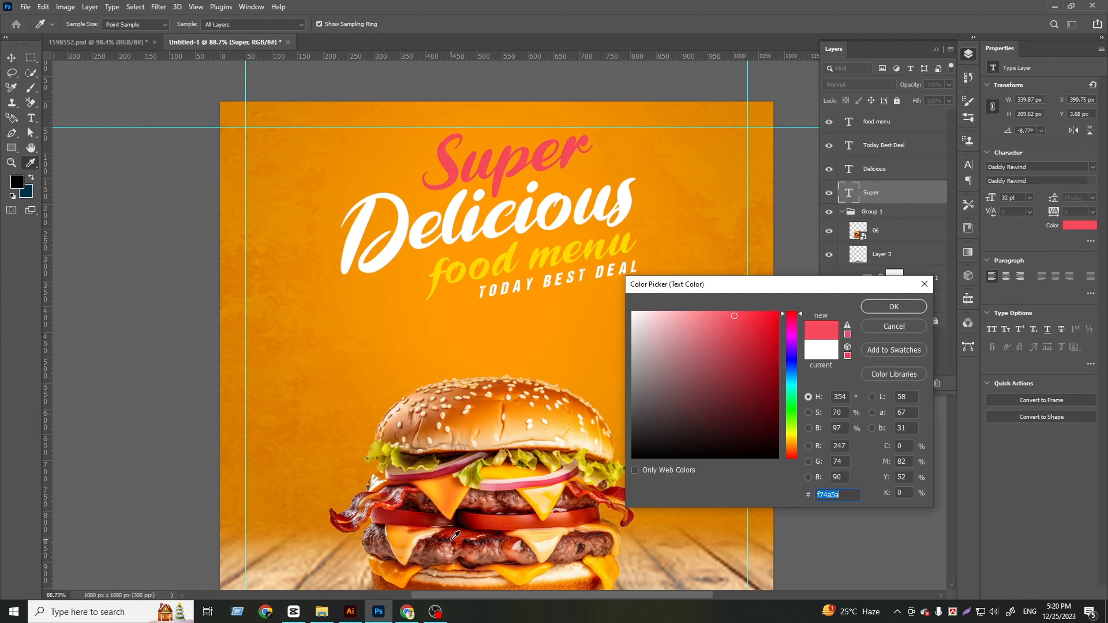
{"action": "left_click", "coordinate": [427, 483]}
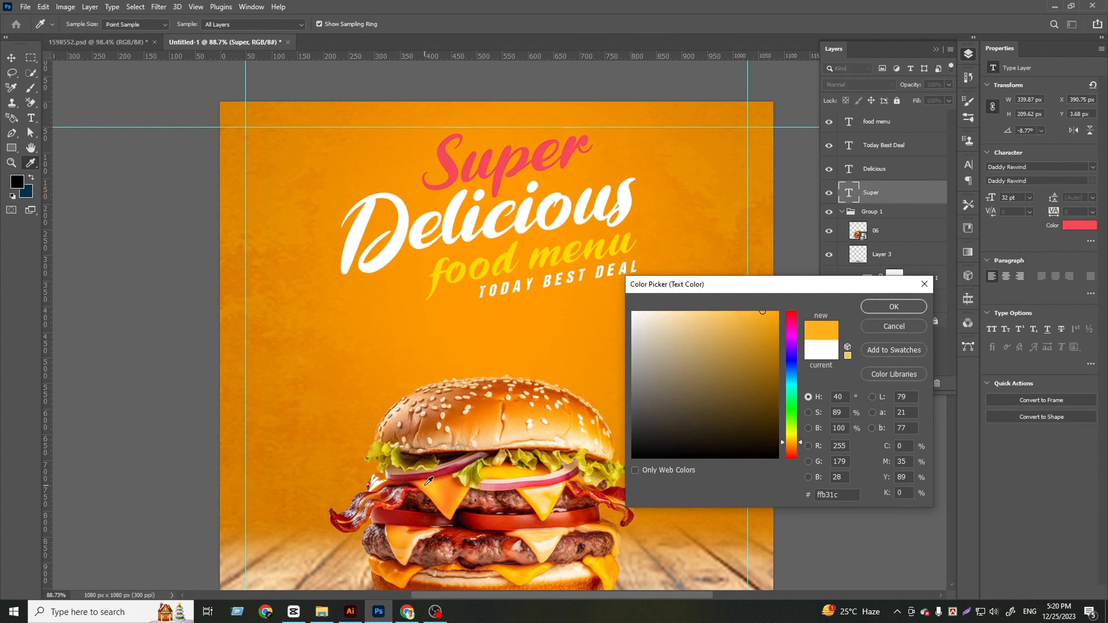
{"action": "left_click", "coordinate": [501, 519]}
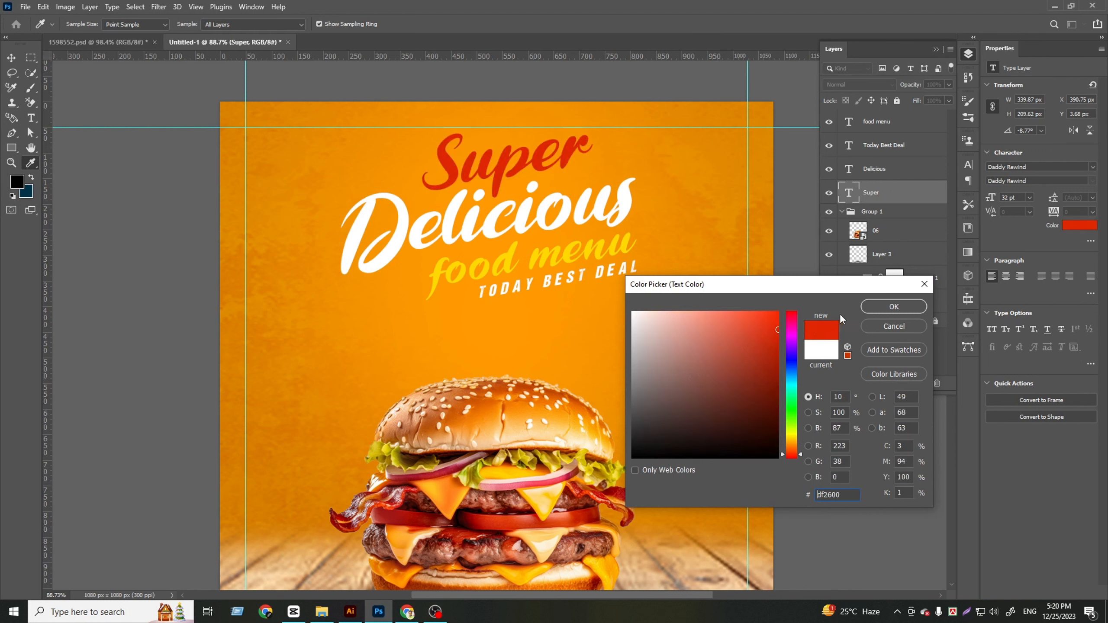
{"action": "left_click_drag", "start_coordinate": [779, 331], "coordinate": [781, 340]}
{"action": "left_click", "coordinate": [893, 307]}
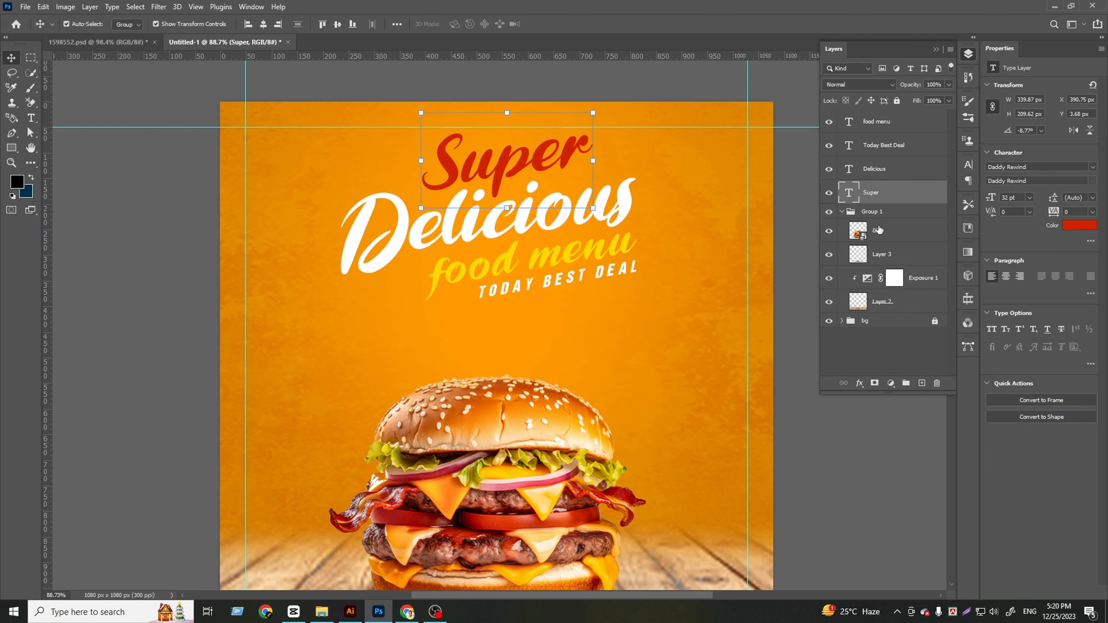
Recolor "Today Best Deal" with the red sampled from the "Super" text
{"action": "left_click", "coordinate": [884, 146]}
{"action": "left_click", "coordinate": [1077, 225]}
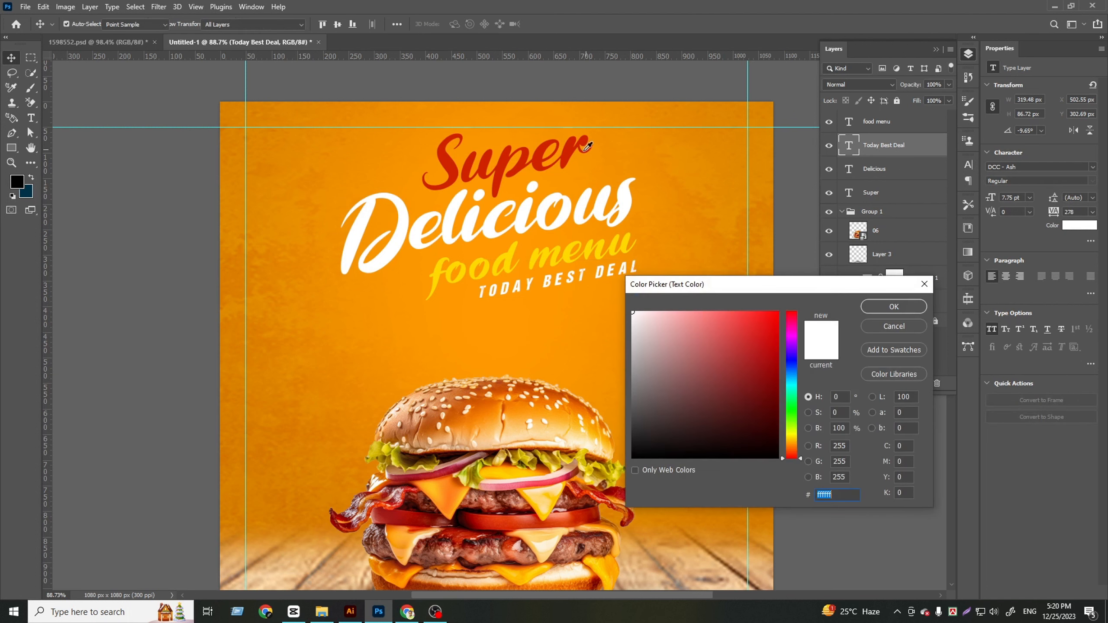
{"action": "left_click", "coordinate": [575, 151]}
{"action": "left_click", "coordinate": [891, 304]}
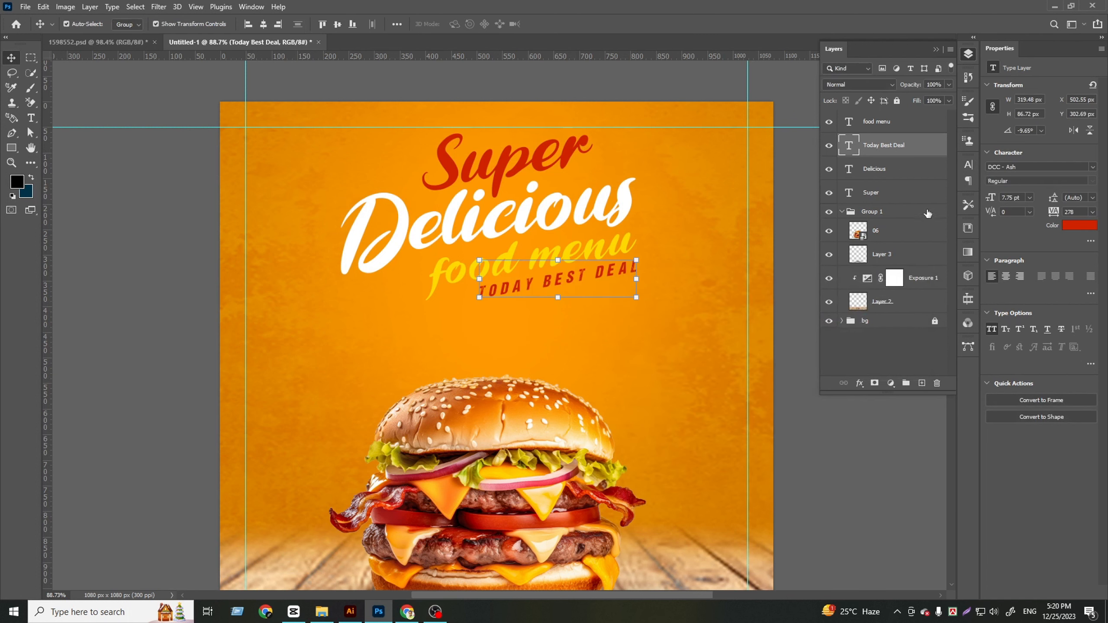
{"action": "left_click", "coordinate": [880, 174]}
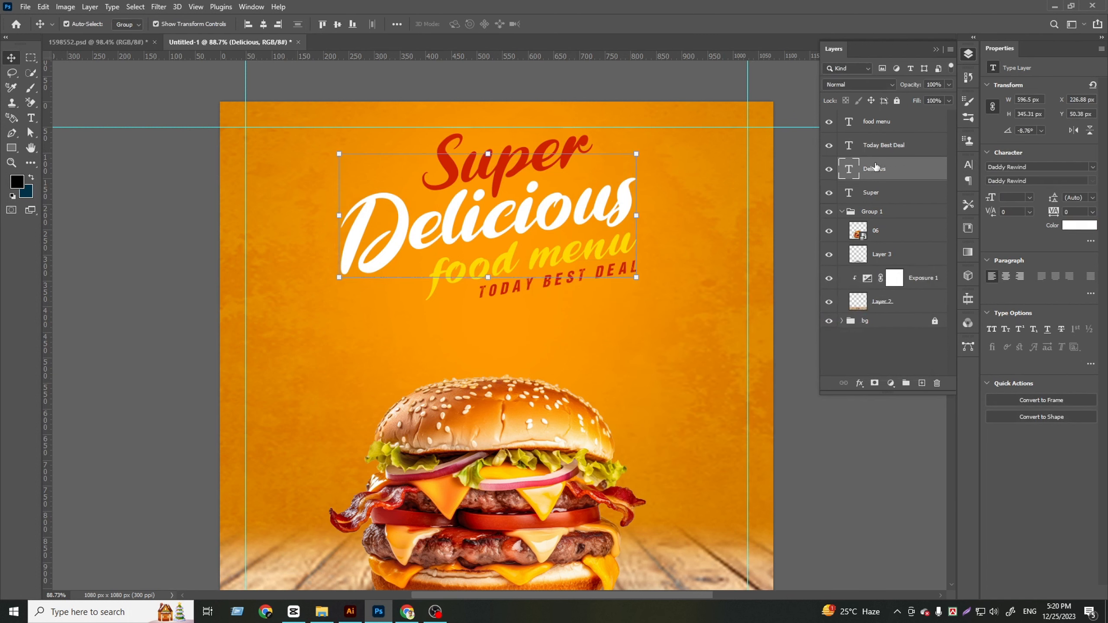
{"action": "left_click", "coordinate": [873, 150]}
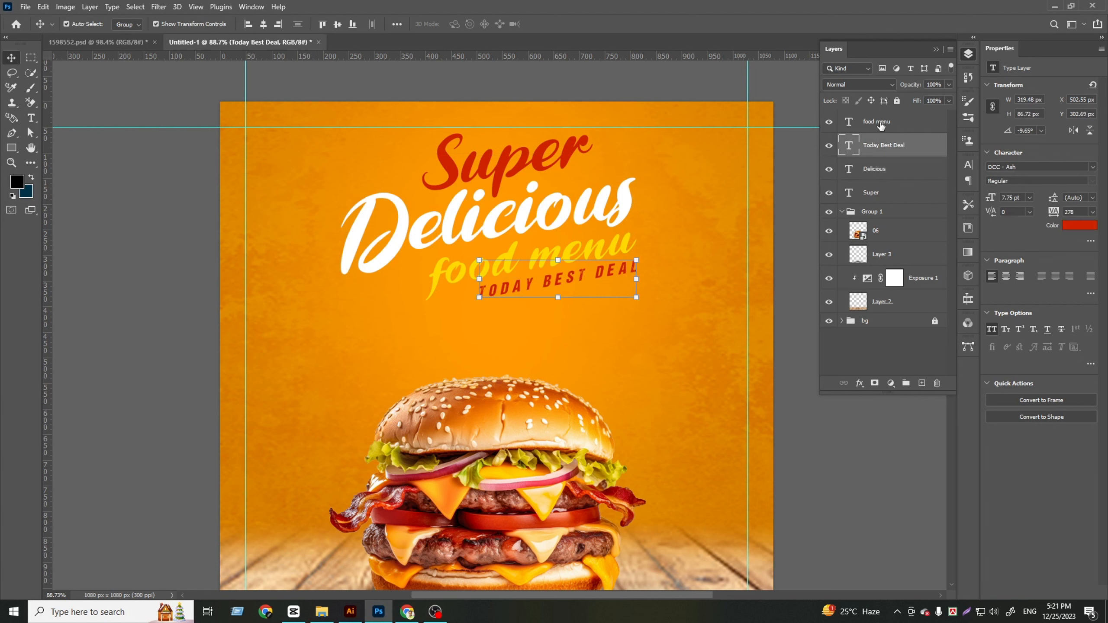
Recolor "food menu" white and nudge it up 6 px closer to "Delicious"
{"action": "left_click", "coordinate": [882, 126]}
{"action": "left_click", "coordinate": [1079, 225]}
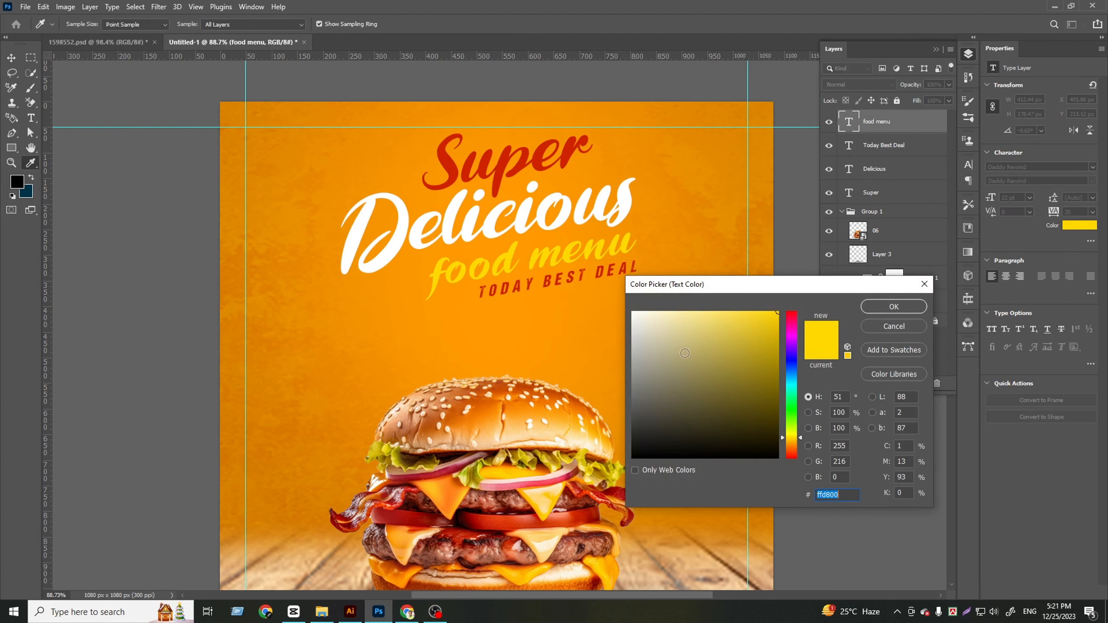
{"action": "left_click_drag", "start_coordinate": [650, 322], "coordinate": [631, 311]}
{"action": "left_click", "coordinate": [893, 307]}
{"action": "key", "text": "v"}
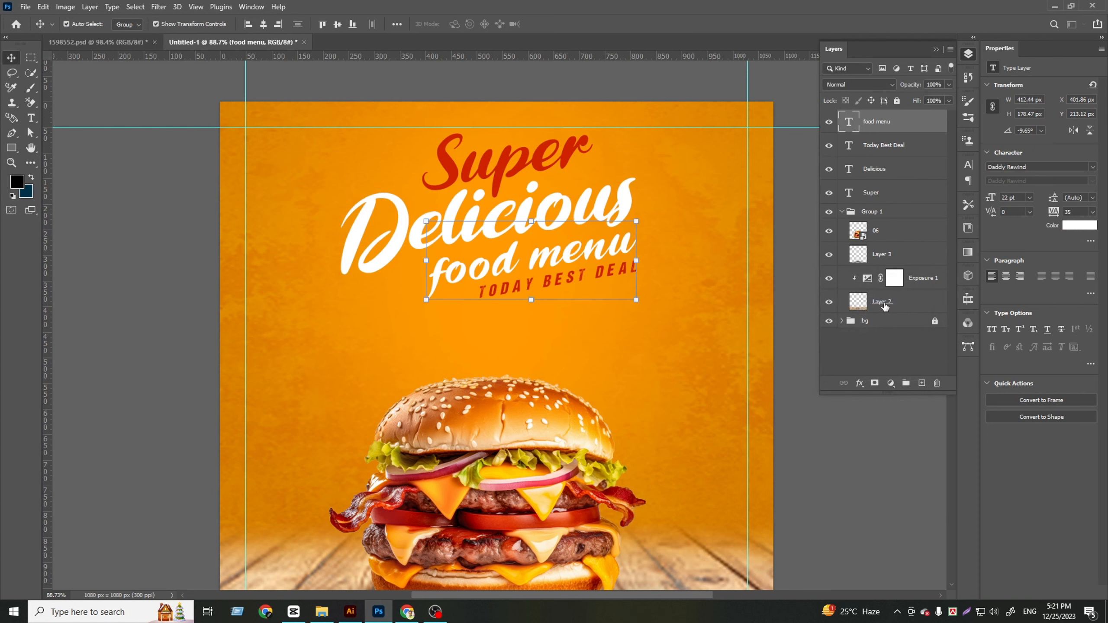
{"action": "key", "text": "Up"}
{"action": "key", "text": "Up"}
{"action": "key", "text": "Up"}
{"action": "key", "text": "Up"}
{"action": "key", "text": "Up"}
{"action": "key", "text": "Up"}
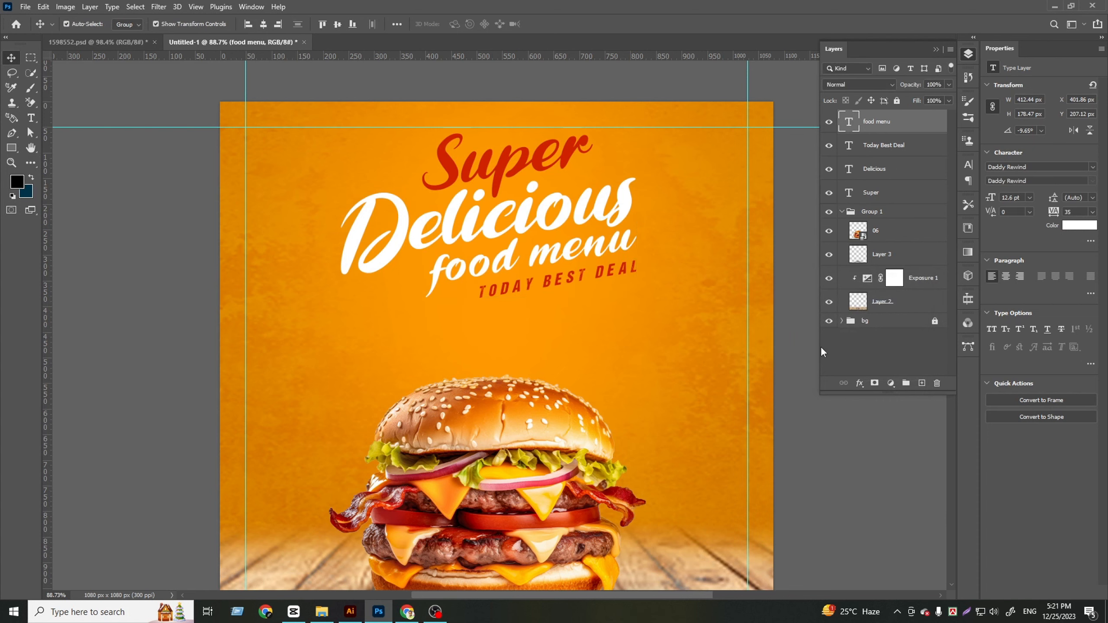
Copy the filled white-and-yellow petal ornament from 1598552.psd into the burger post, just before the "Super" text
{"action": "left_click", "coordinate": [822, 347]}
{"action": "key", "text": "ctrl+minus"}
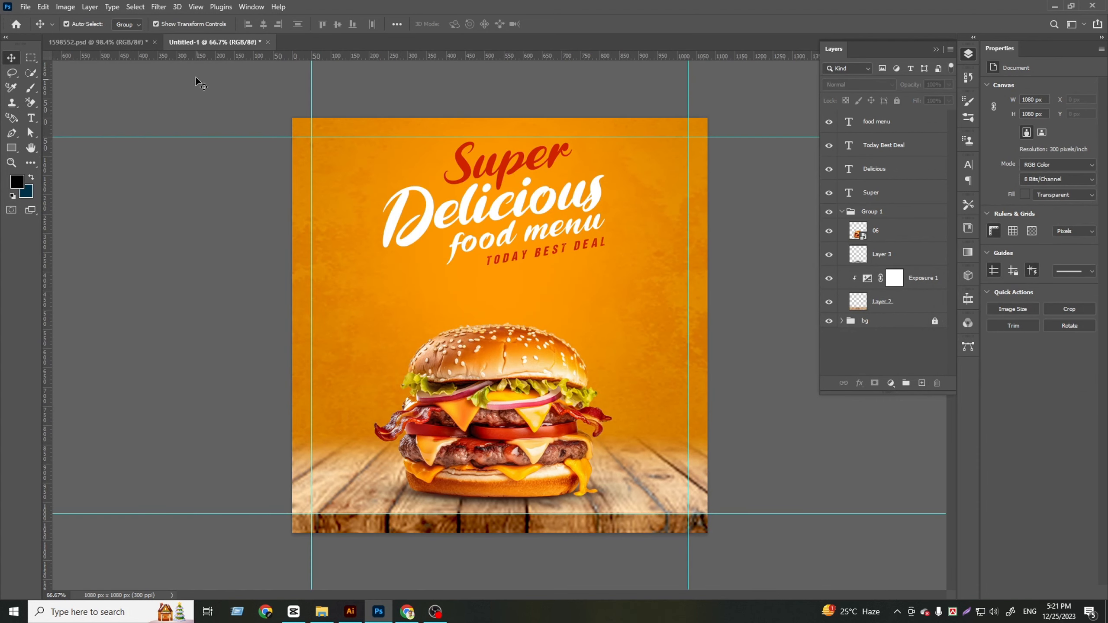
{"action": "left_click", "coordinate": [98, 42]}
{"action": "scroll", "coordinate": [296, 262], "scroll_direction": "down", "scroll_amount": 2}
{"action": "scroll", "coordinate": [346, 326], "scroll_direction": "up", "scroll_amount": 2}
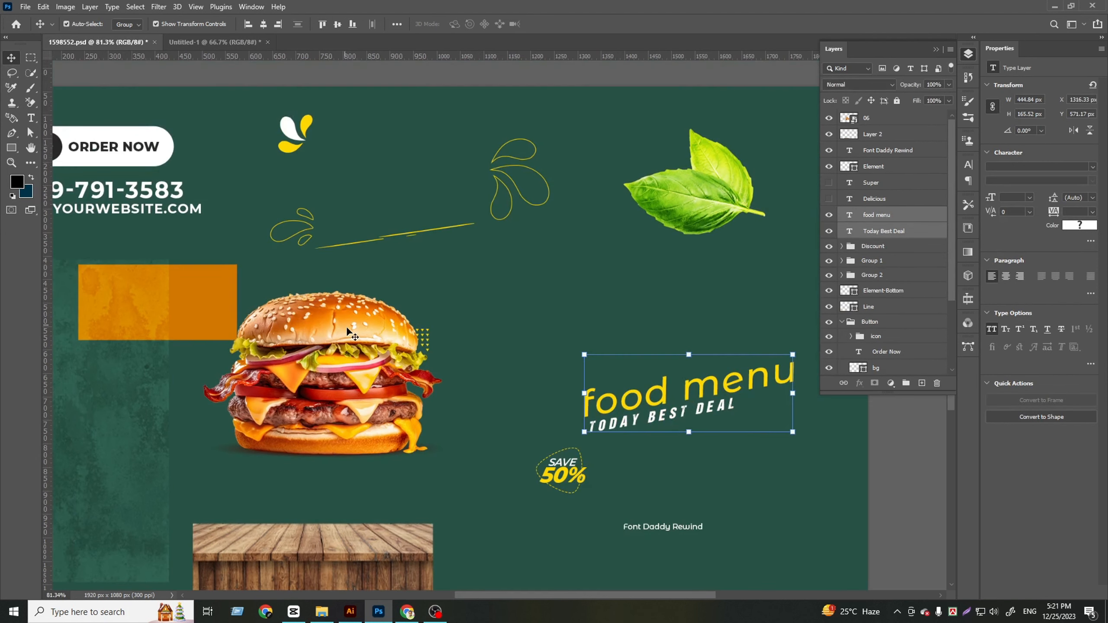
{"action": "scroll", "coordinate": [299, 190], "scroll_direction": "up", "scroll_amount": 4}
{"action": "left_click_drag", "start_coordinate": [286, 170], "coordinate": [429, 168]}
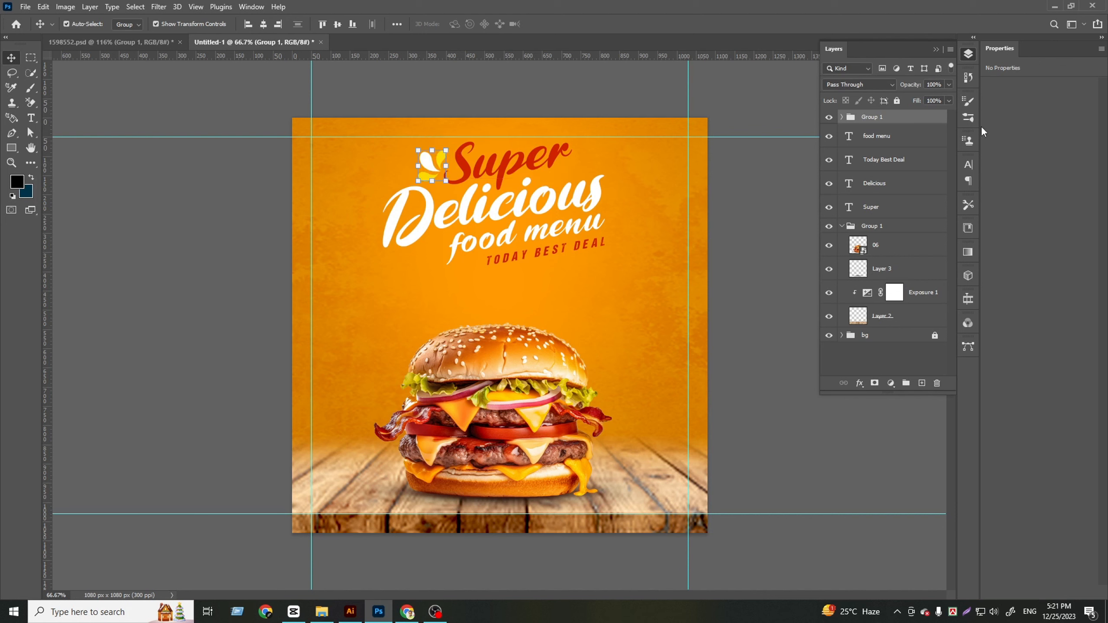
Recolor the topmost Element-L petal of the filled ornament white (ffffff)
{"action": "left_click", "coordinate": [843, 118]}
{"action": "left_click", "coordinate": [887, 137]}
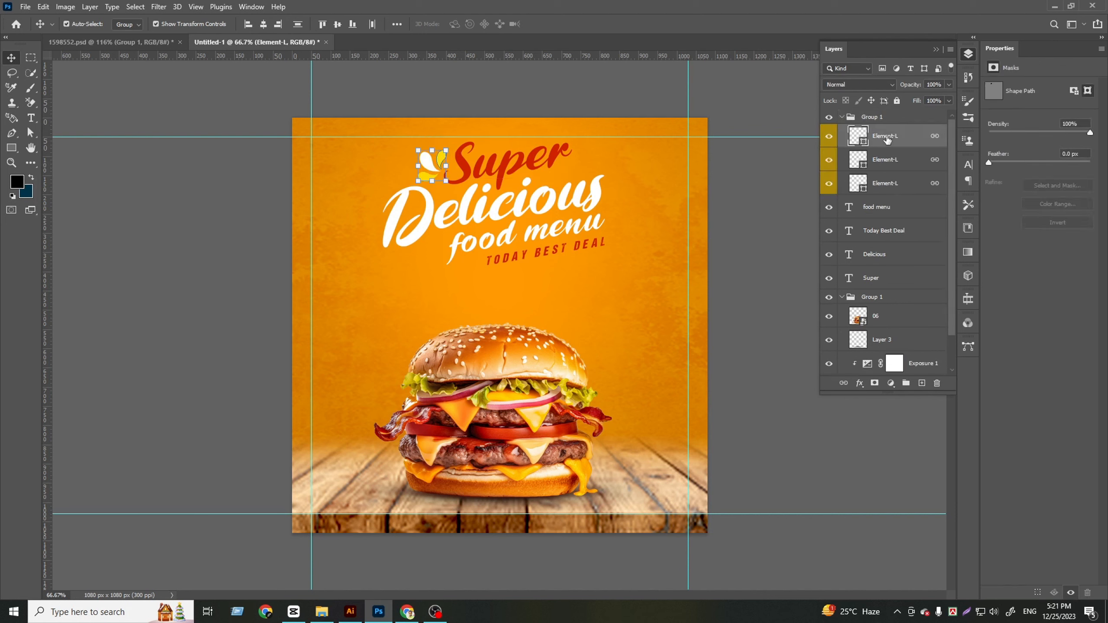
{"action": "double_click", "coordinate": [858, 136]}
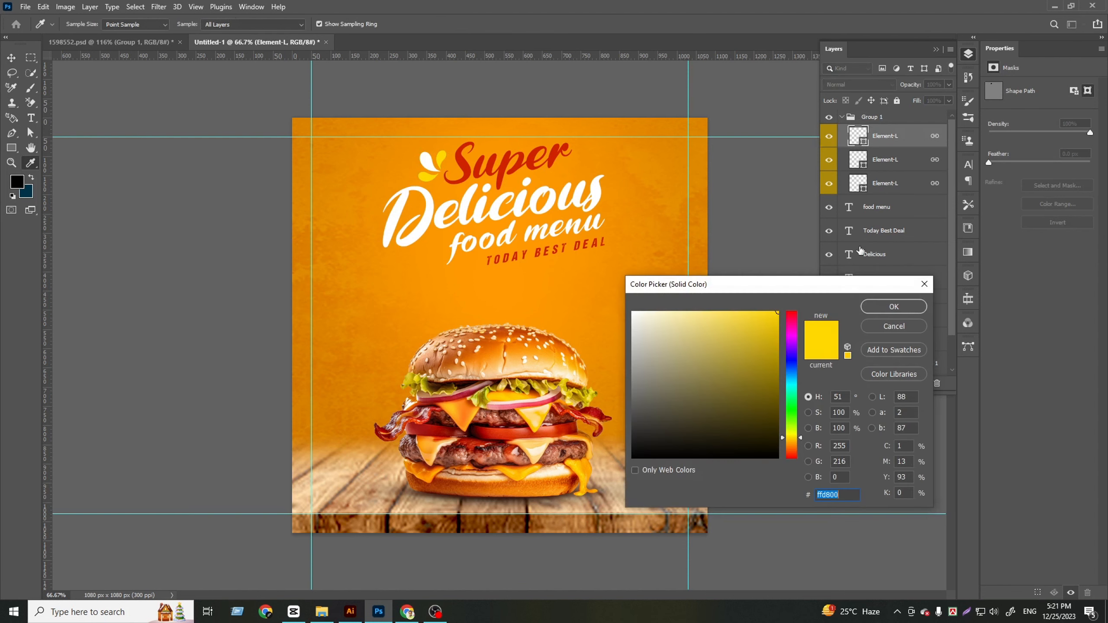
{"action": "left_click", "coordinate": [477, 170]}
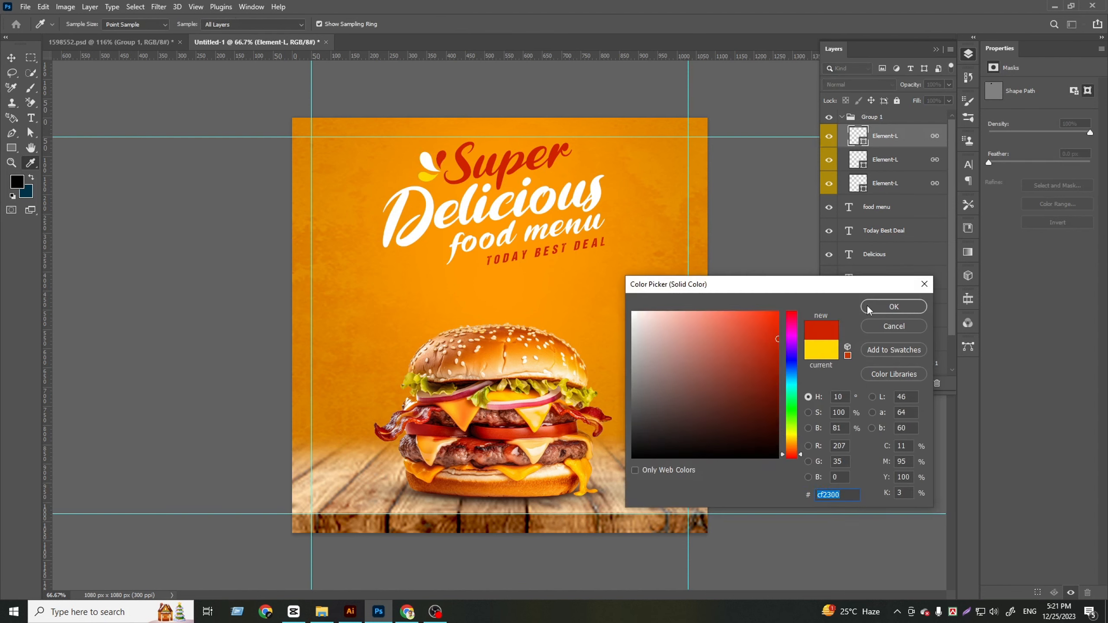
{"action": "left_click_drag", "start_coordinate": [683, 314], "coordinate": [613, 304]}
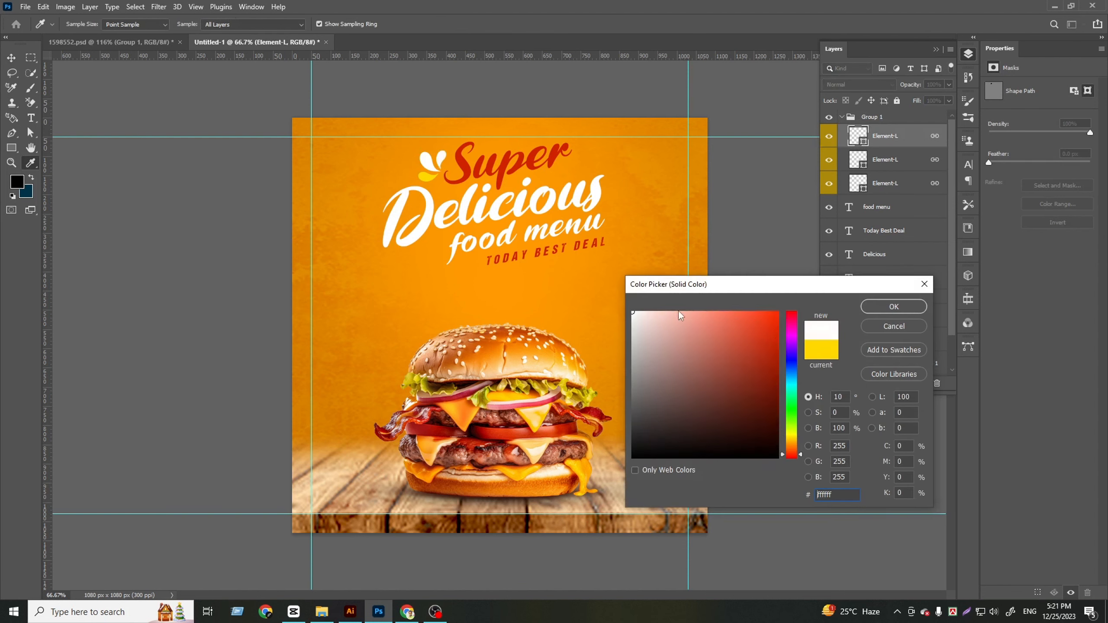
{"action": "left_click", "coordinate": [883, 311]}
Recolor the middle Element-L petal with the red sampled from the "Super" text
{"action": "left_click", "coordinate": [906, 167]}
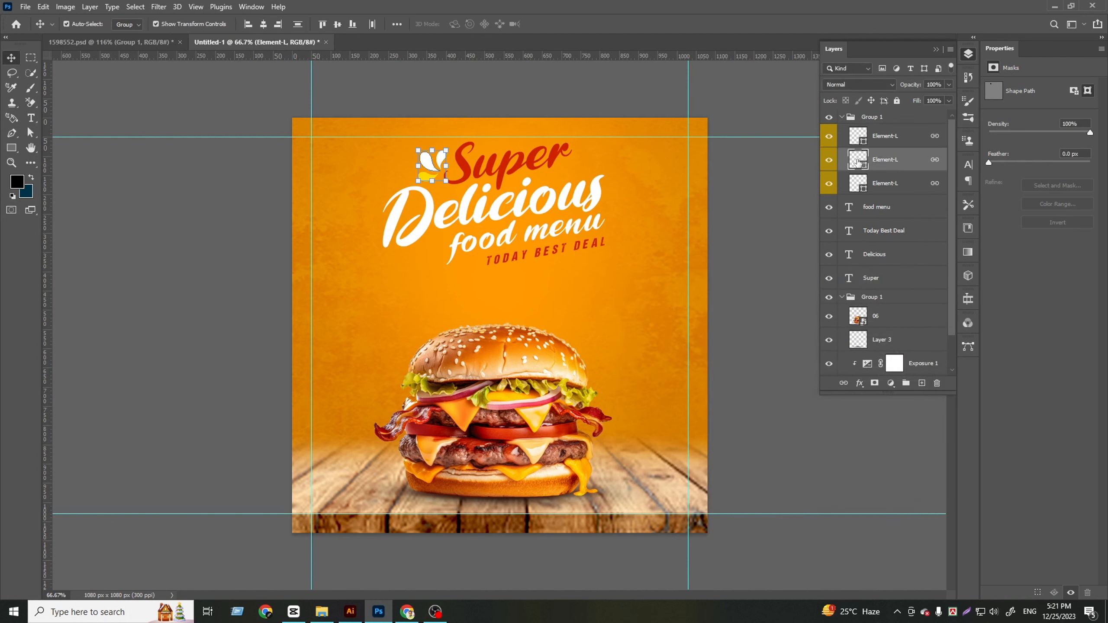
{"action": "double_click", "coordinate": [857, 160]}
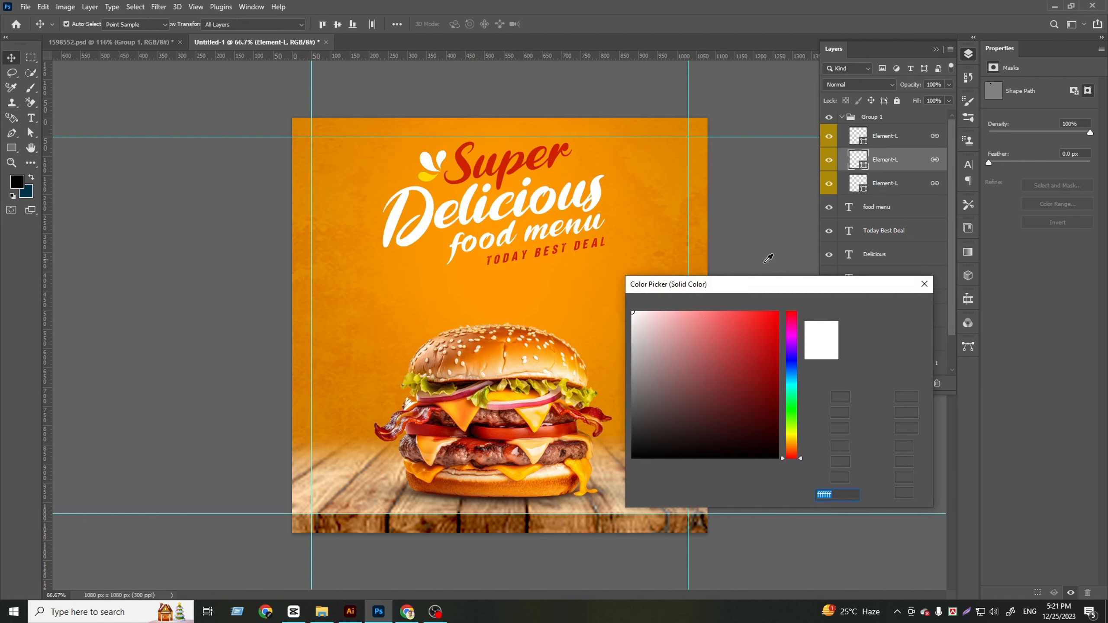
{"action": "left_click", "coordinate": [466, 158]}
{"action": "left_click", "coordinate": [894, 307]}
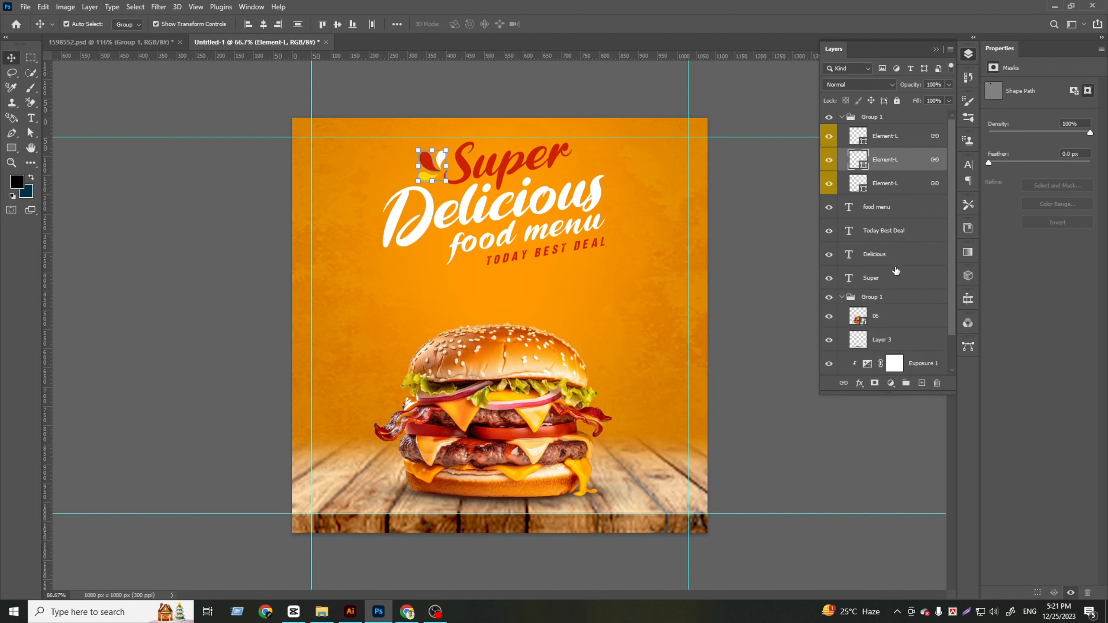
Recolor the remaining yellow Element-L petal of the ornament white and deselect it
{"action": "left_click", "coordinate": [883, 185]}
{"action": "double_click", "coordinate": [858, 184]}
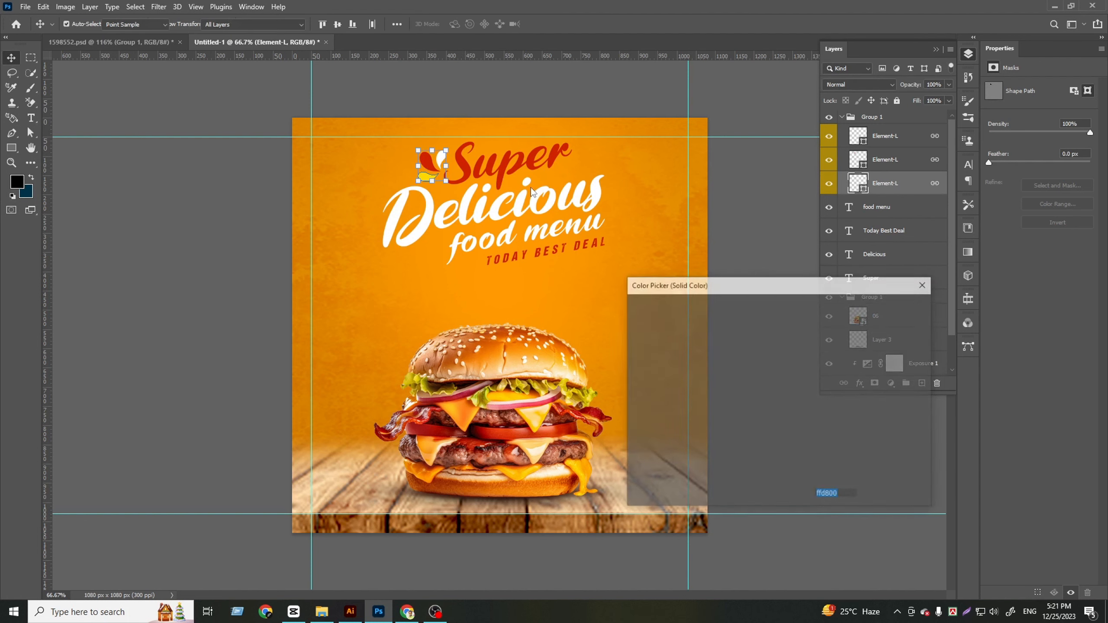
{"action": "left_click_drag", "start_coordinate": [682, 328], "coordinate": [567, 286]}
{"action": "left_click", "coordinate": [886, 307]}
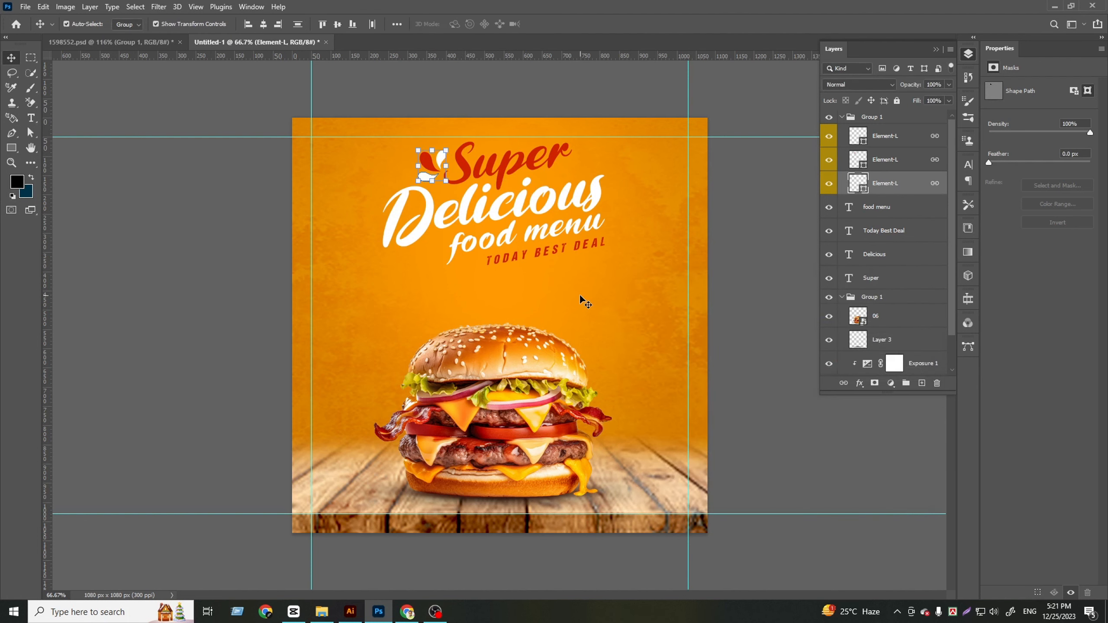
{"action": "left_click", "coordinate": [223, 194]}
Copy the large outlined three-petal ornament from 1598552.psd into the post, fitting it beside the end of "Delicious"
{"action": "left_click", "coordinate": [140, 46]}
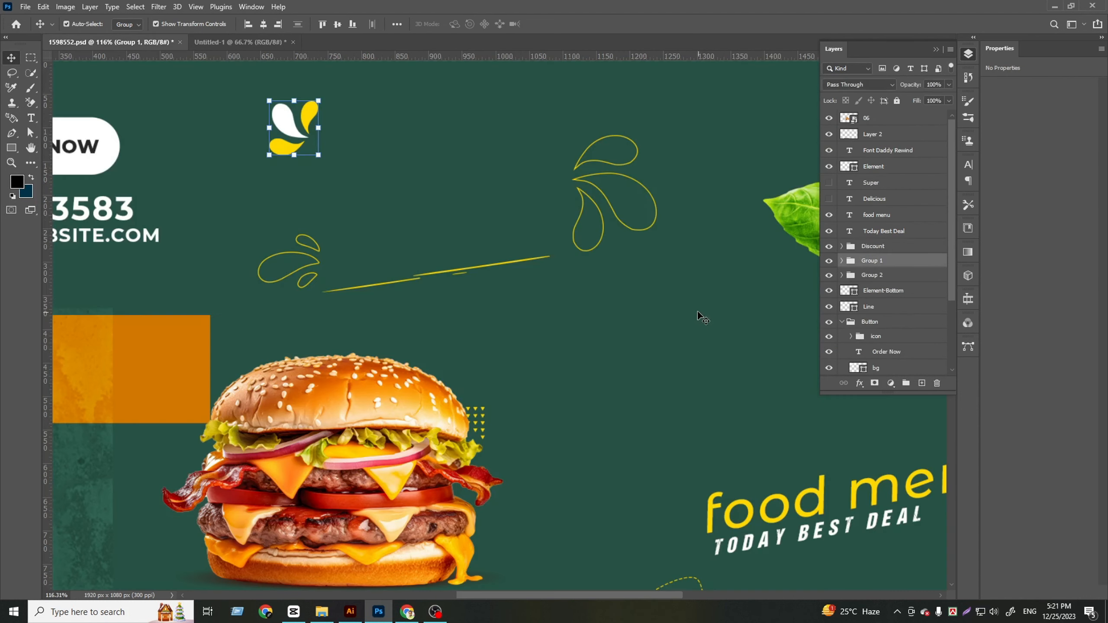
{"action": "left_click", "coordinate": [604, 193]}
{"action": "left_click_drag", "start_coordinate": [602, 196], "coordinate": [630, 215]}
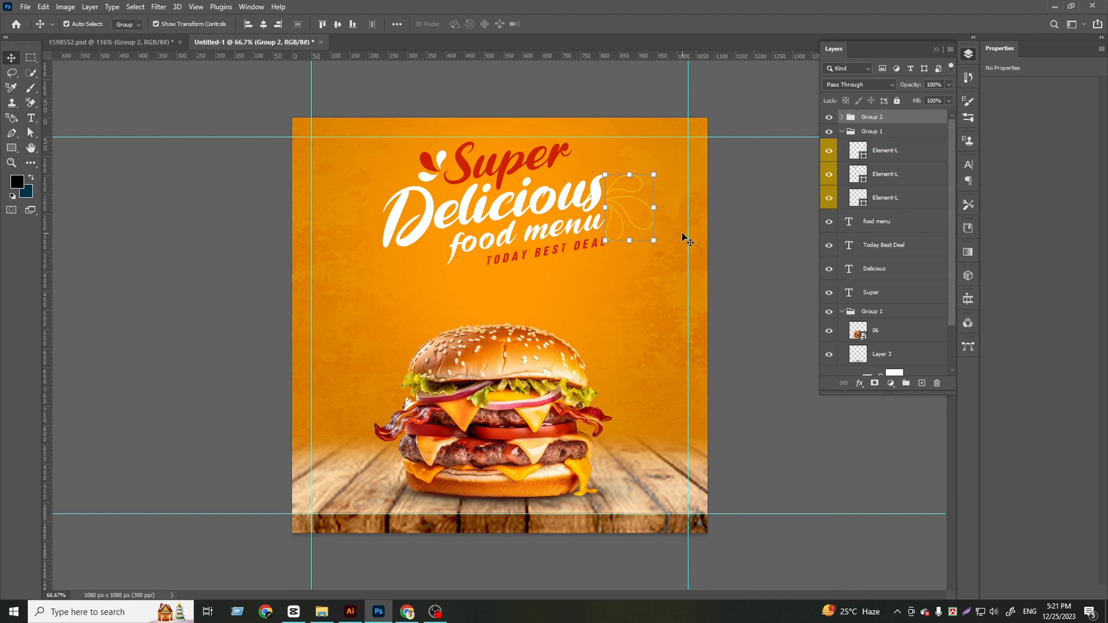
{"action": "left_click_drag", "start_coordinate": [658, 250], "coordinate": [670, 243]}
{"action": "key", "text": "Escape"}
Add a Color Overlay to the outlined ornament's Group 2 in the red cf2300 sampled from "Super"
{"action": "left_click", "coordinate": [843, 116]}
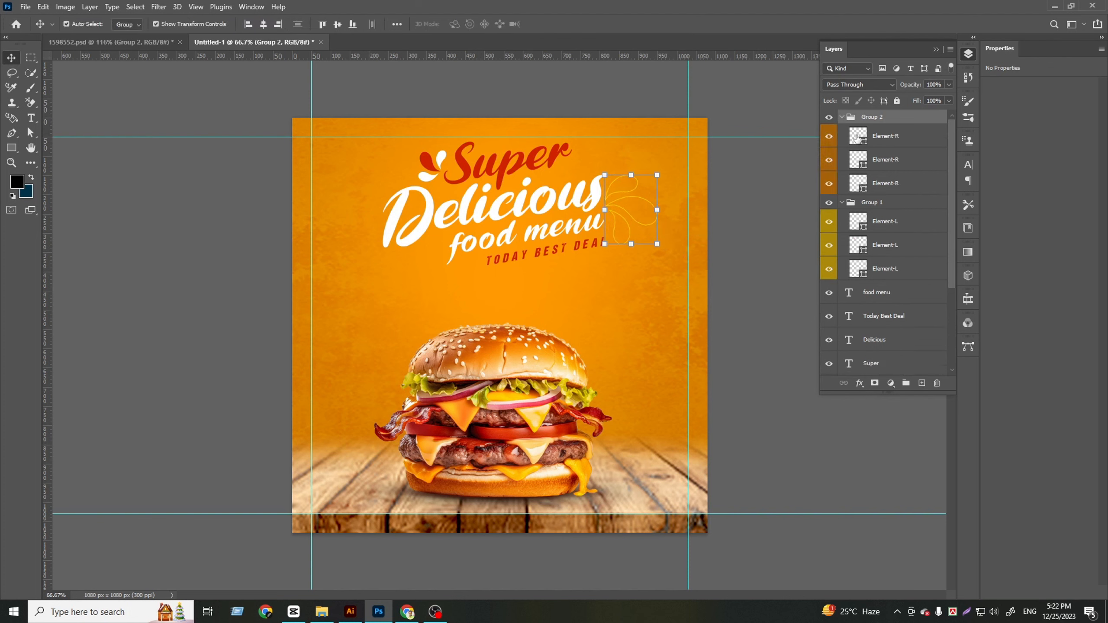
{"action": "left_click", "coordinate": [842, 117]}
{"action": "right_click", "coordinate": [884, 117]}
{"action": "left_click", "coordinate": [918, 123]}
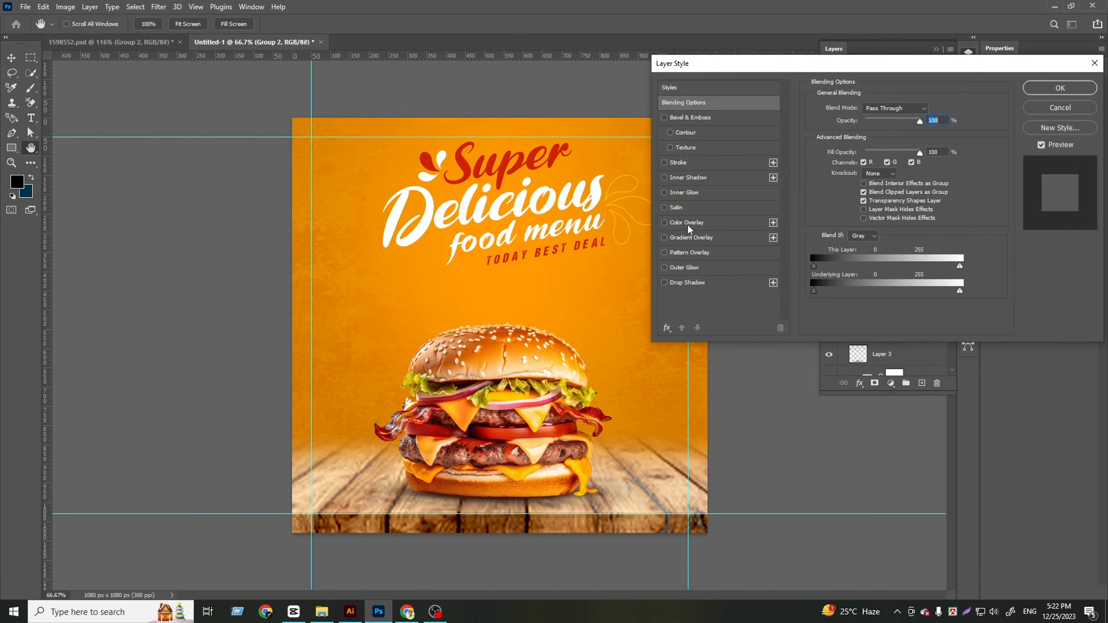
{"action": "left_click", "coordinate": [688, 222]}
{"action": "left_click", "coordinate": [931, 109]}
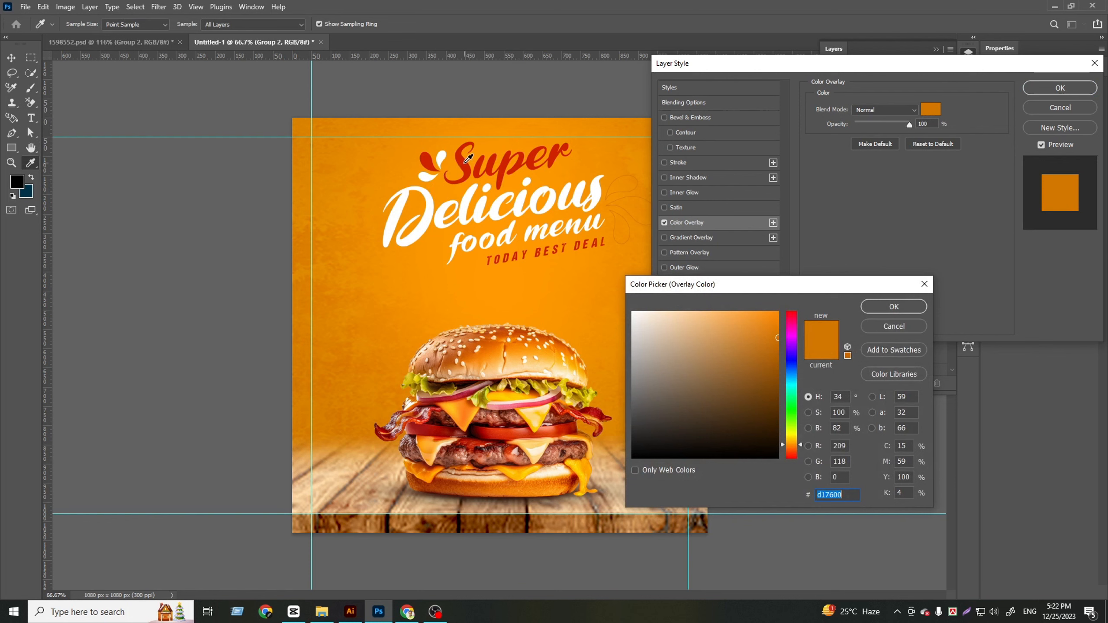
{"action": "left_click", "coordinate": [466, 162]}
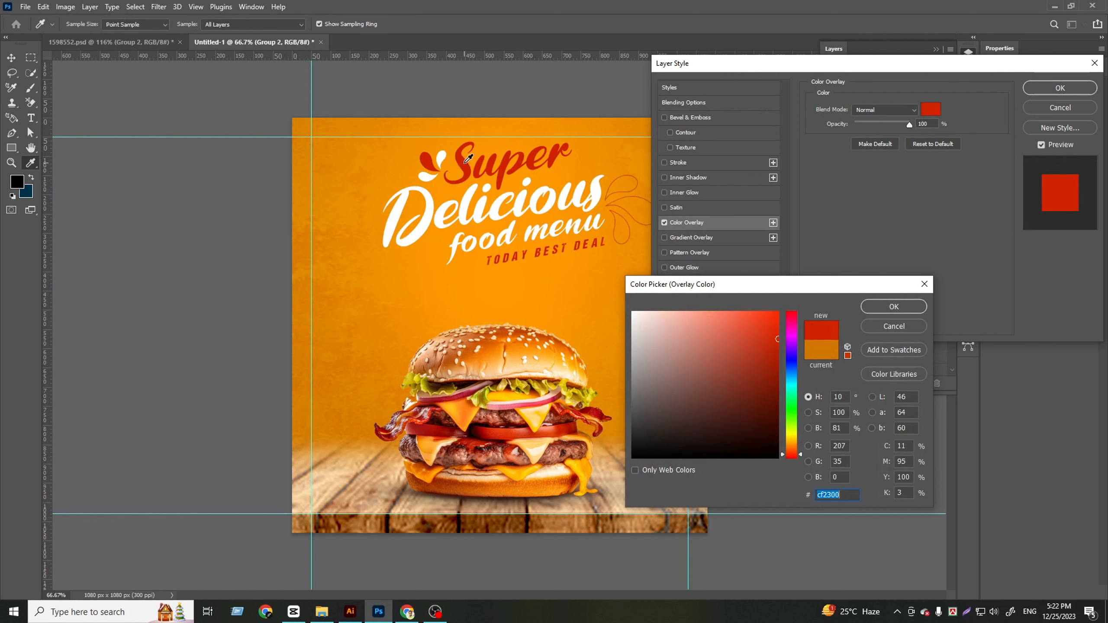
{"action": "left_click", "coordinate": [892, 307]}
{"action": "left_click", "coordinate": [1061, 88]}
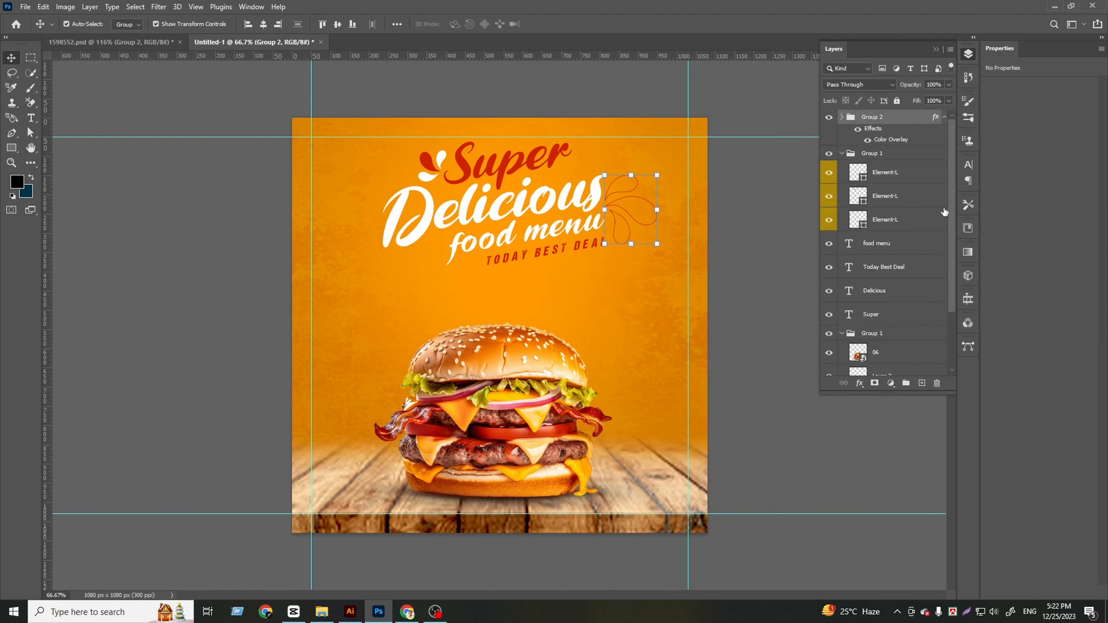
Group the four headline text layers from "food menu" to "Super" and collapse the layer groups
{"action": "left_click", "coordinate": [944, 117]}
{"action": "left_click", "coordinate": [842, 132]}
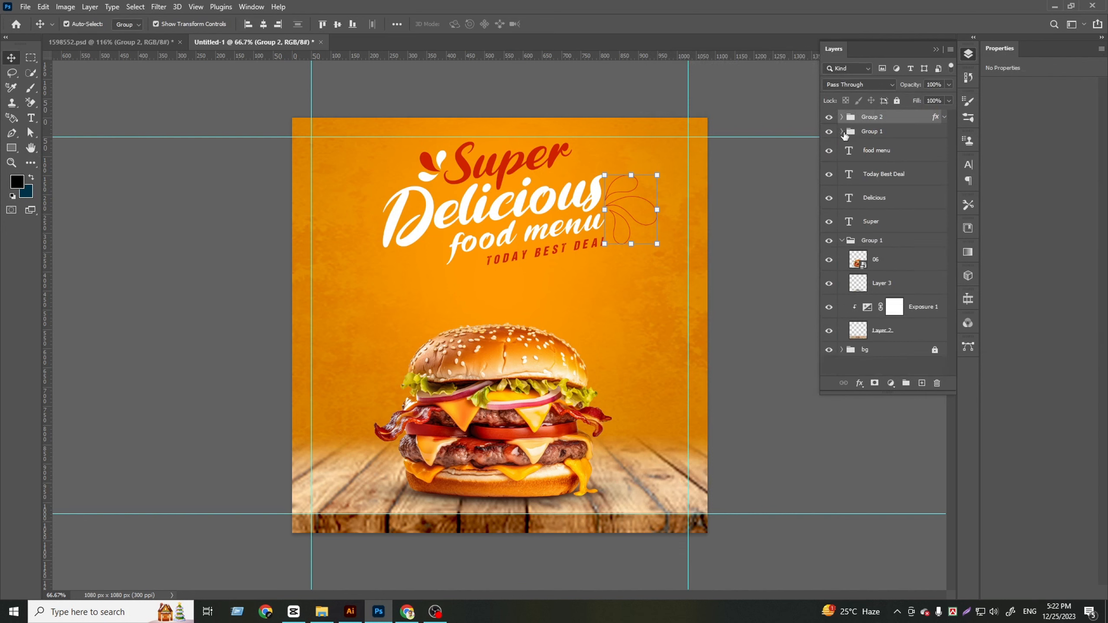
{"action": "left_click", "coordinate": [907, 154]}
{"action": "left_click", "coordinate": [885, 225], "text": "shift"}
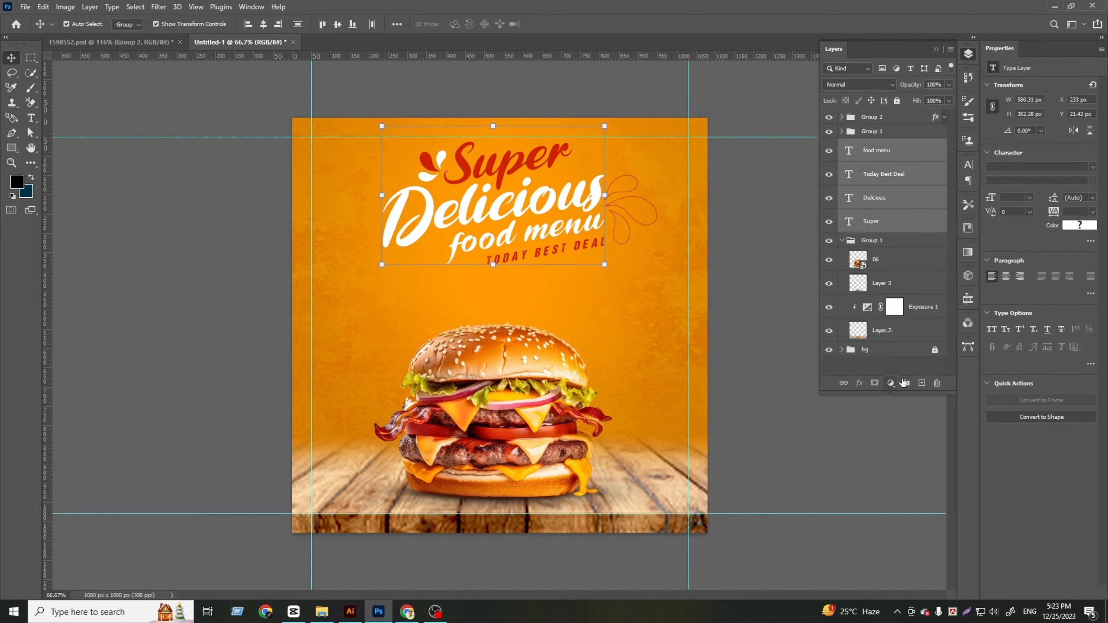
{"action": "left_click", "coordinate": [905, 382]}
{"action": "left_click", "coordinate": [842, 161]}
{"action": "left_click", "coordinate": [853, 241]}
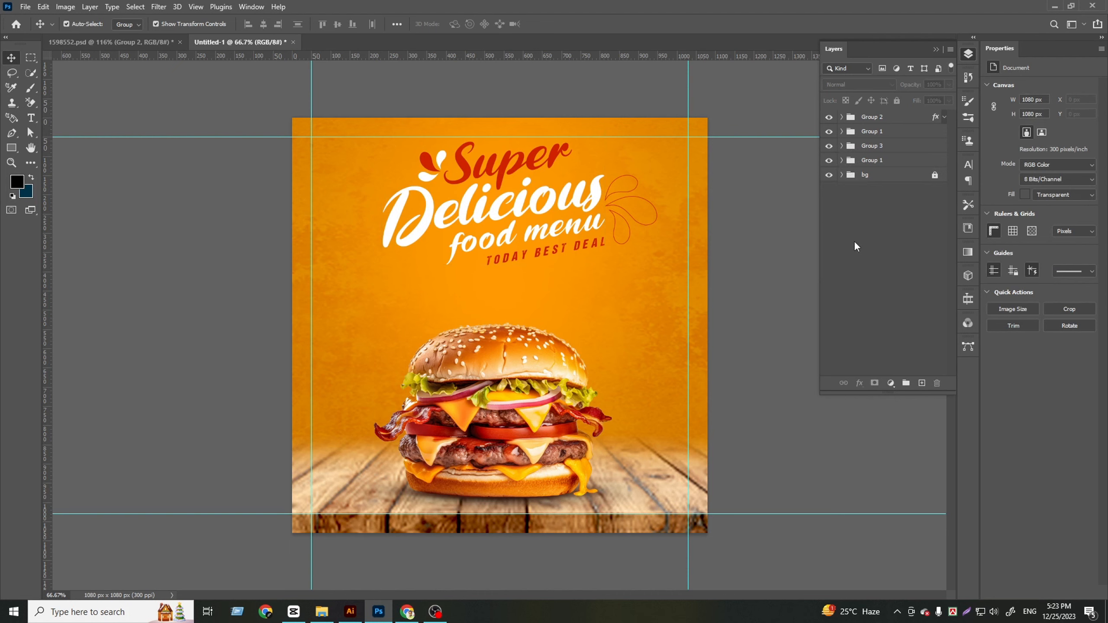
Copy the small outlined Element-Bottom ornament from 1598552.psd into the post, placing it before "food menu" under "Delicious"
{"action": "left_click", "coordinate": [143, 44]}
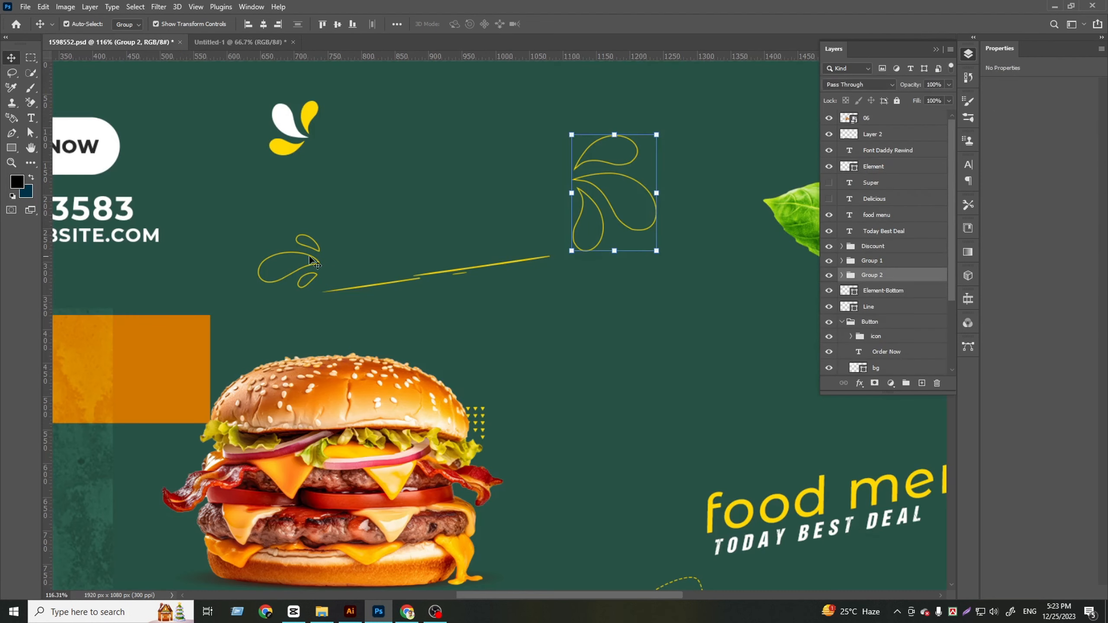
{"action": "left_click", "coordinate": [314, 257]}
{"action": "left_click", "coordinate": [317, 264]}
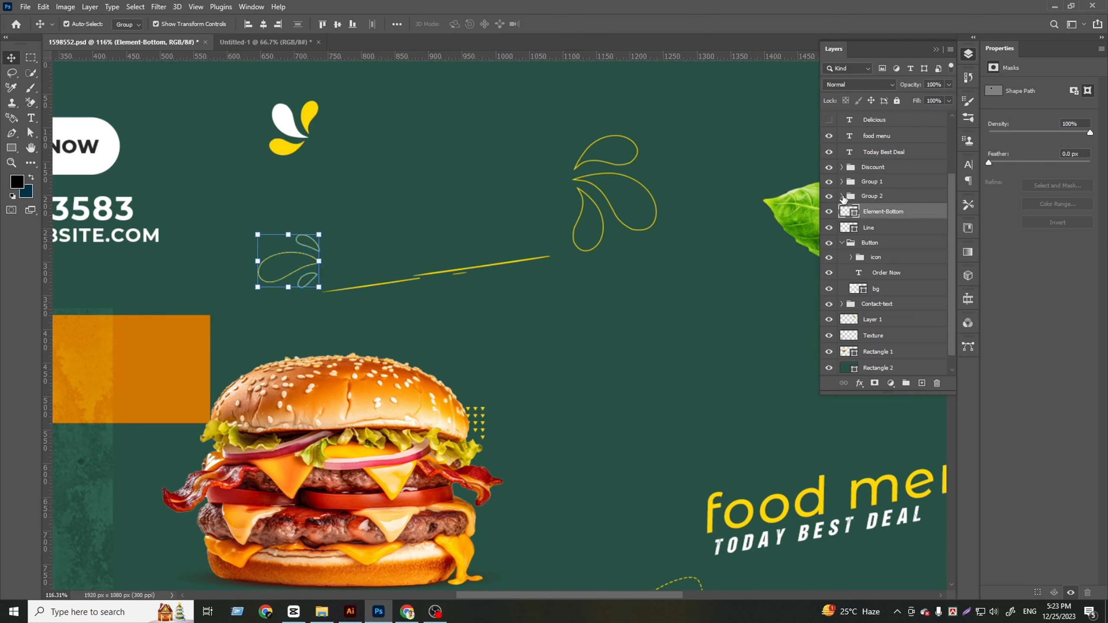
{"action": "left_click_drag", "start_coordinate": [889, 214], "coordinate": [487, 267]}
{"action": "left_click_drag", "start_coordinate": [516, 327], "coordinate": [438, 254]}
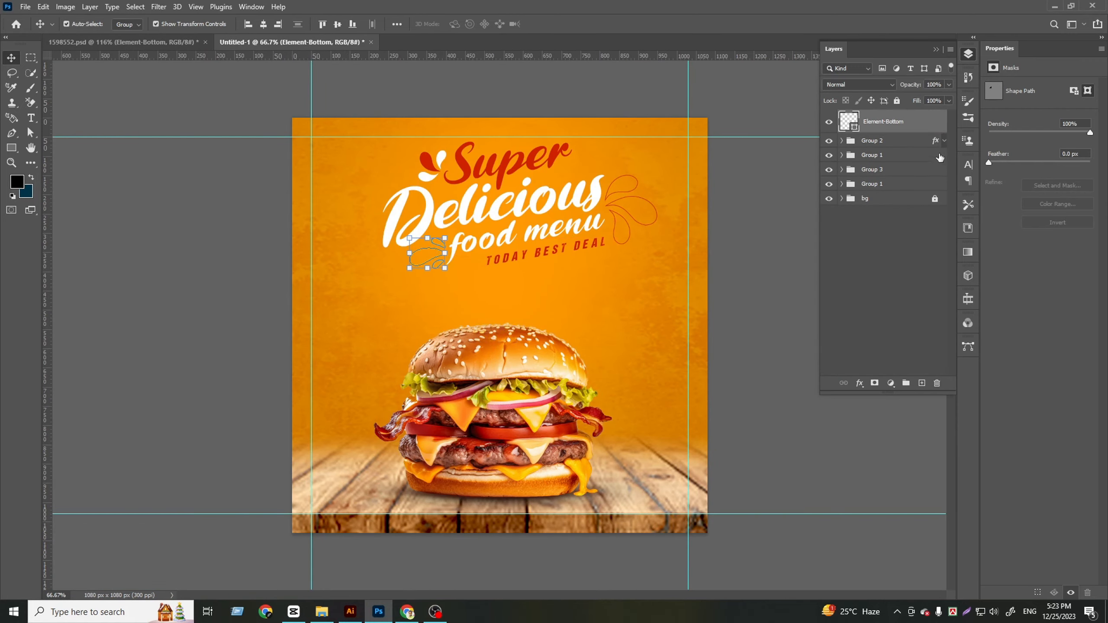
Apply a red Color Overlay at 100% opacity to the Element-Bottom ornament
{"action": "right_click", "coordinate": [884, 126]}
{"action": "left_click", "coordinate": [897, 131]}
{"action": "left_click", "coordinate": [699, 222]}
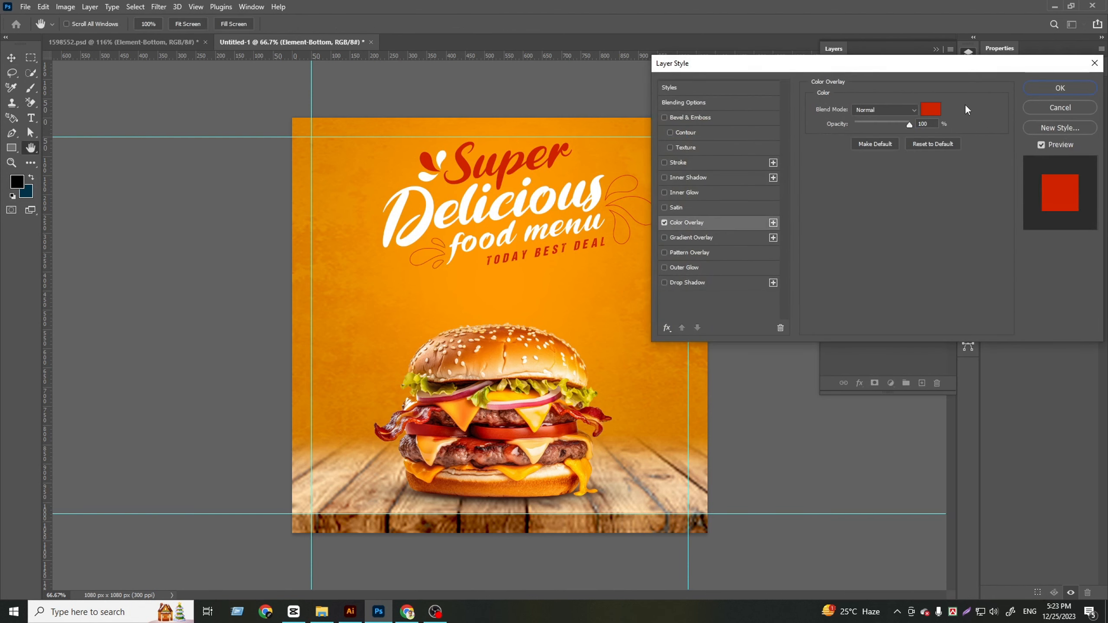
{"action": "key", "text": "Return"}
{"action": "left_click", "coordinate": [865, 280]}
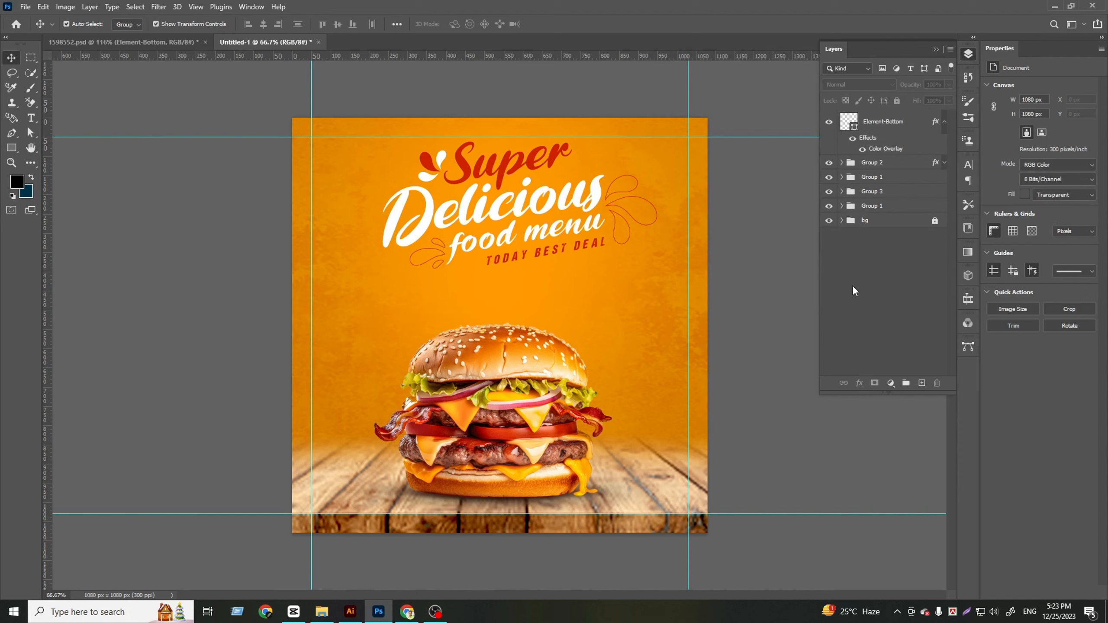
Copy the slanted Line element from 1598552.psd into the post and place it beneath "Today Best Deal"
{"action": "left_click", "coordinate": [159, 47]}
{"action": "left_click", "coordinate": [464, 271]}
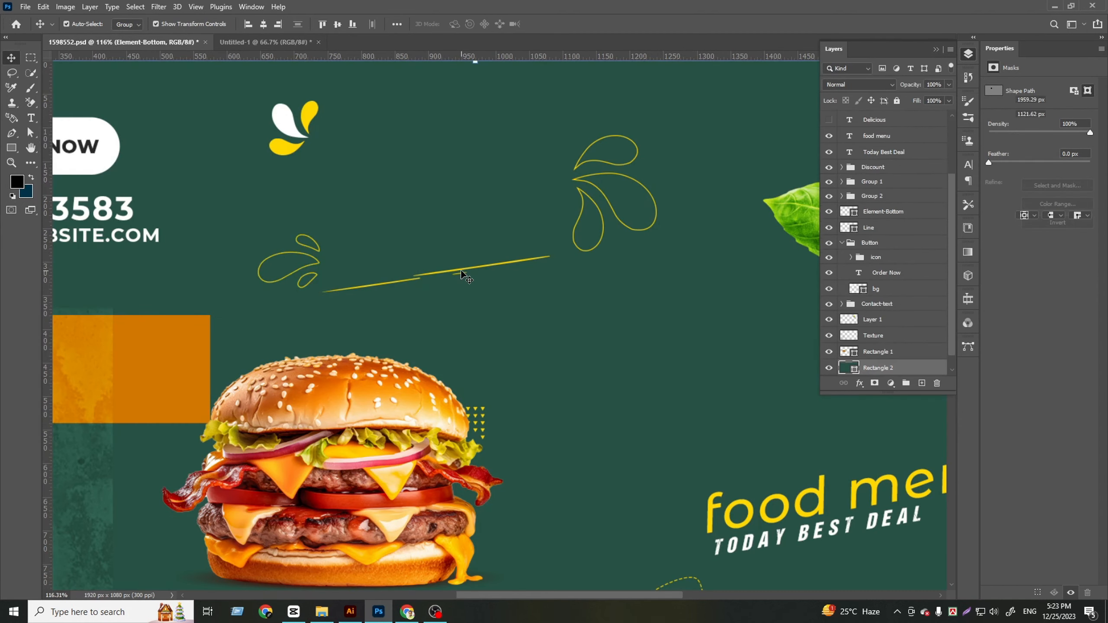
{"action": "left_click_drag", "start_coordinate": [464, 272], "coordinate": [543, 271]}
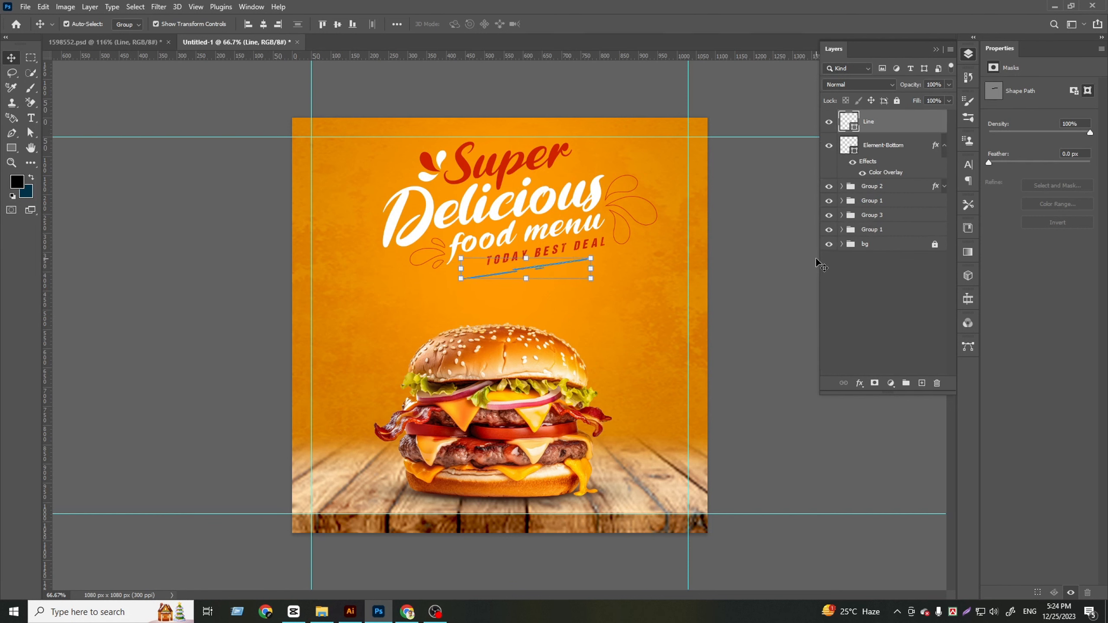
Recolor the slanted line under "Today Best Deal" white (ffffff) and deselect it
{"action": "double_click", "coordinate": [846, 126]}
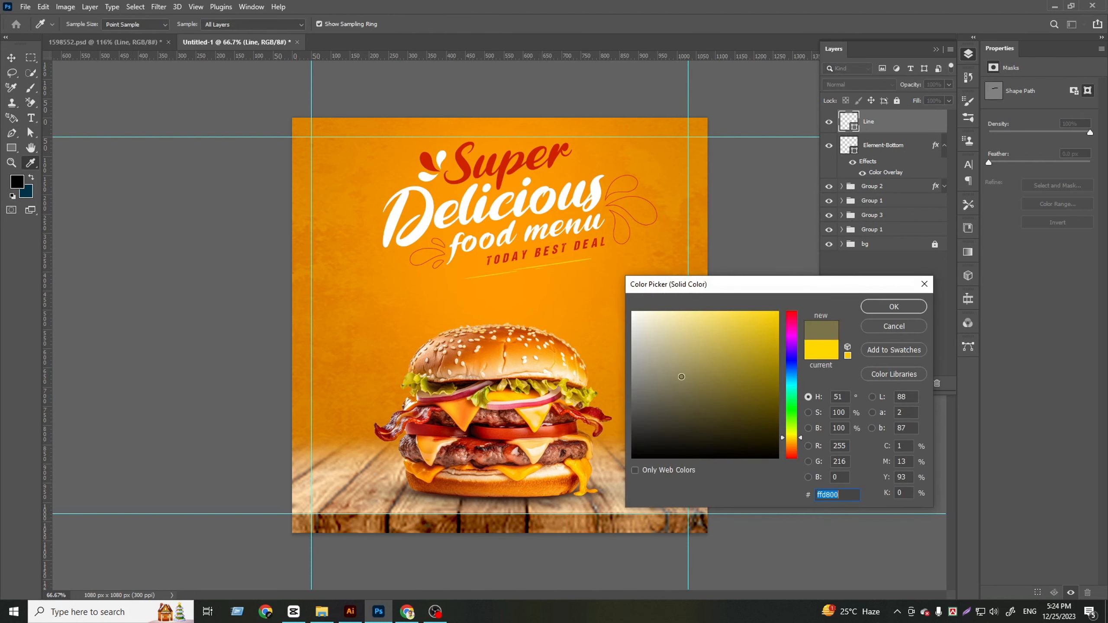
{"action": "type", "text": "ffffff"}
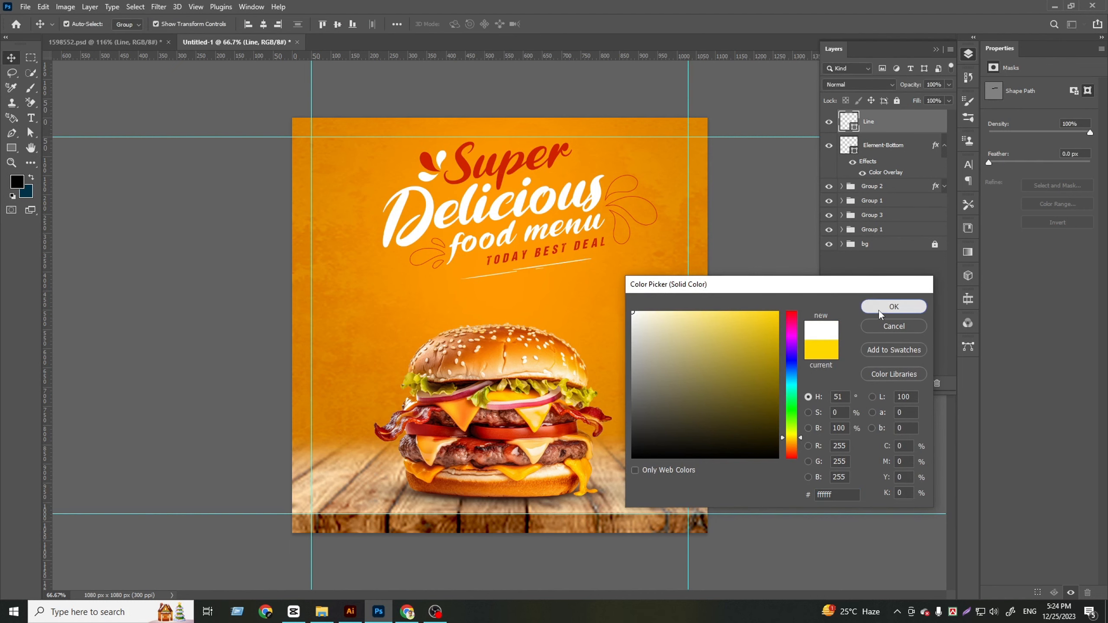
{"action": "left_click", "coordinate": [879, 310]}
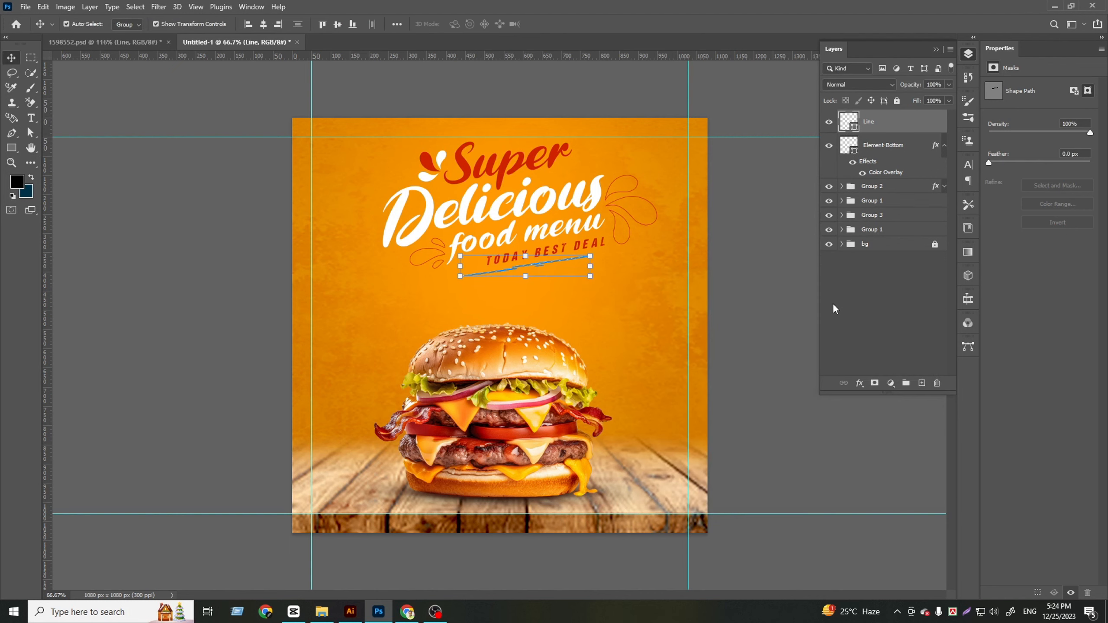
{"action": "left_click", "coordinate": [831, 306]}
Enlarge the burger layer 06 slightly to about 644 × 481 px, keep it standing on the table, and deselect it
{"action": "scroll", "coordinate": [334, 265], "scroll_direction": "down", "scroll_amount": 1}
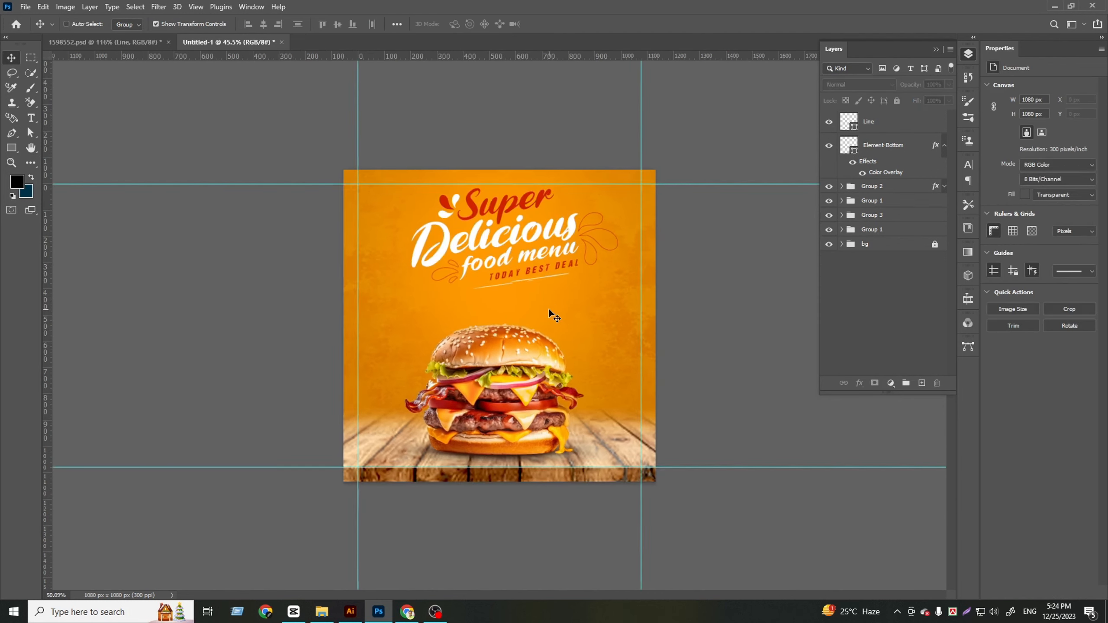
{"action": "left_click", "coordinate": [500, 405]}
{"action": "left_click", "coordinate": [842, 229]}
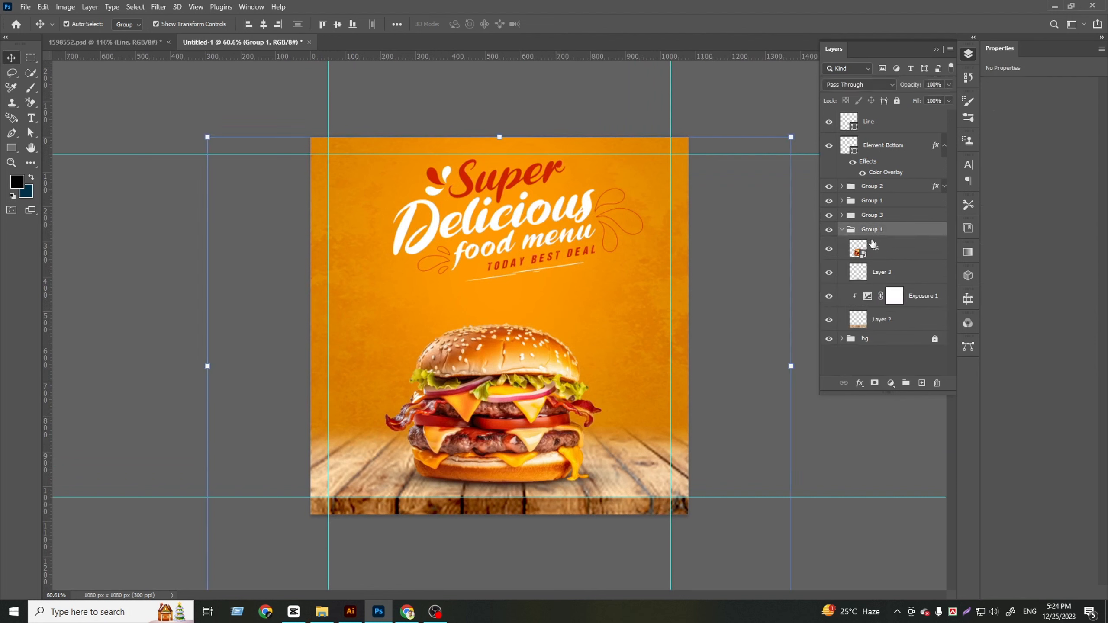
{"action": "left_click", "coordinate": [876, 248]}
{"action": "left_click_drag", "start_coordinate": [495, 321], "coordinate": [495, 301]}
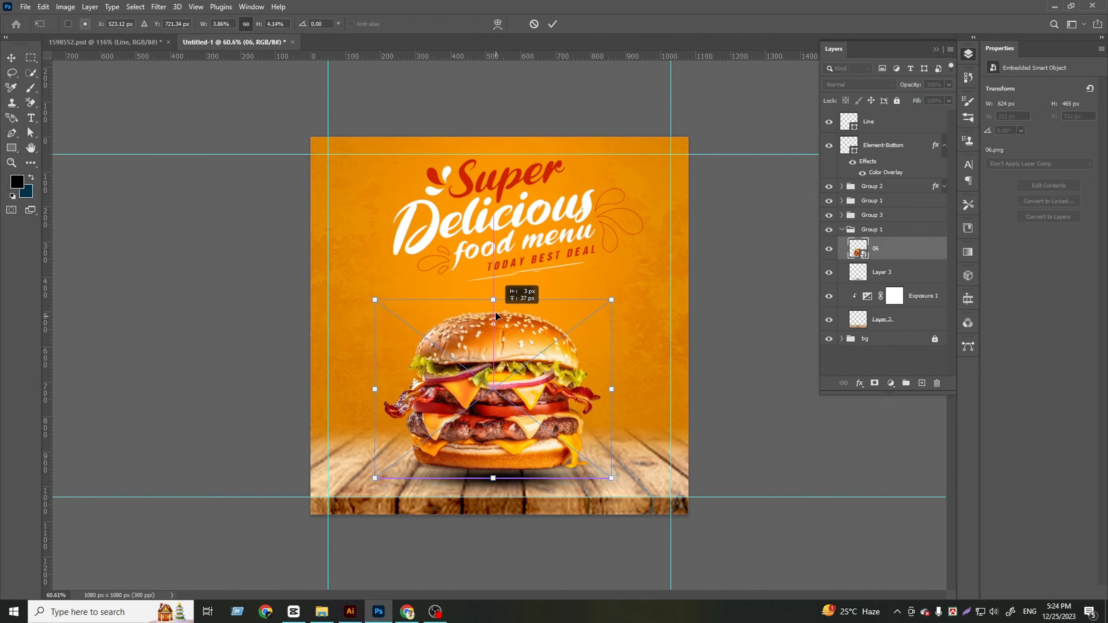
{"action": "left_click_drag", "start_coordinate": [494, 485], "coordinate": [494, 488]}
{"action": "key", "text": "Return"}
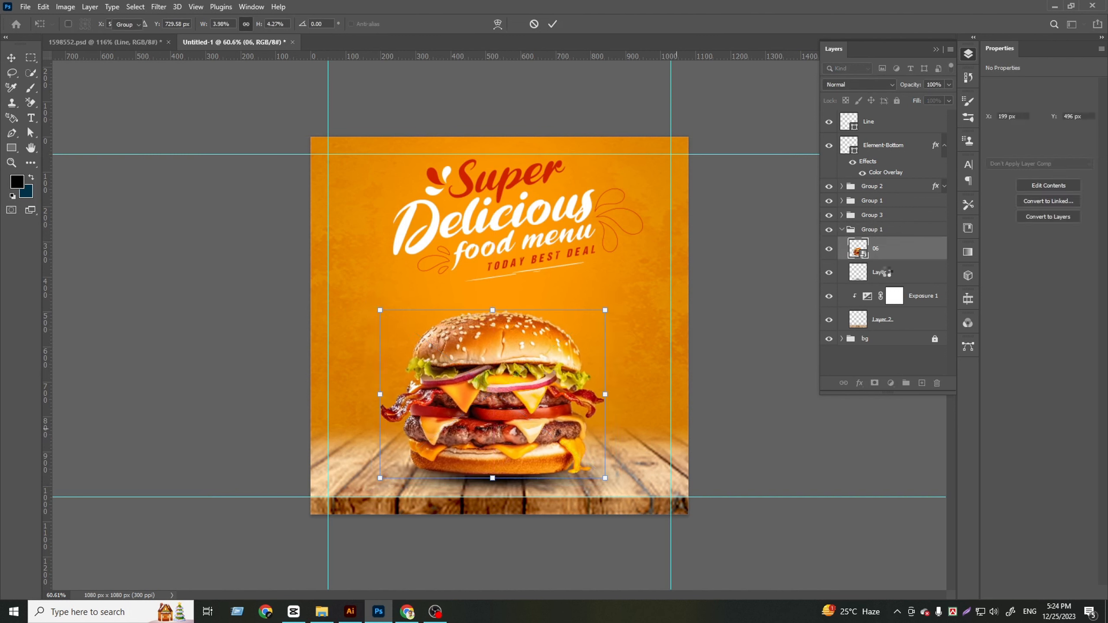
{"action": "left_click", "coordinate": [457, 89]}
{"action": "scroll", "coordinate": [436, 323], "scroll_direction": "down", "scroll_amount": 1}
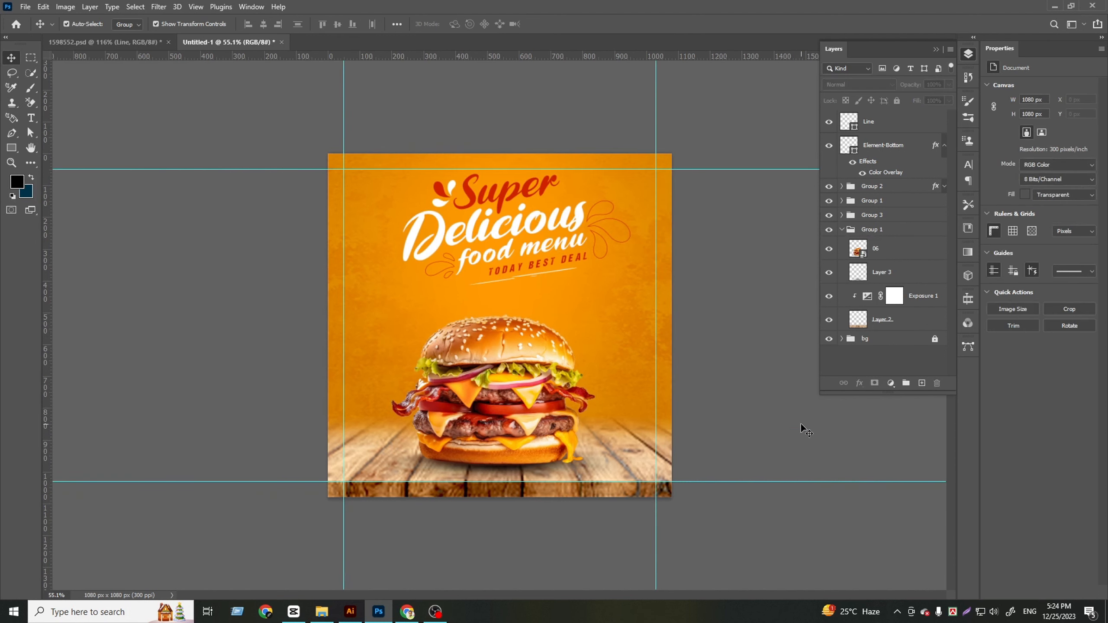
Group the Line, Element-Bottom and the three headline groups into one new group and check its contents by toggling visibility
{"action": "left_click", "coordinate": [879, 125]}
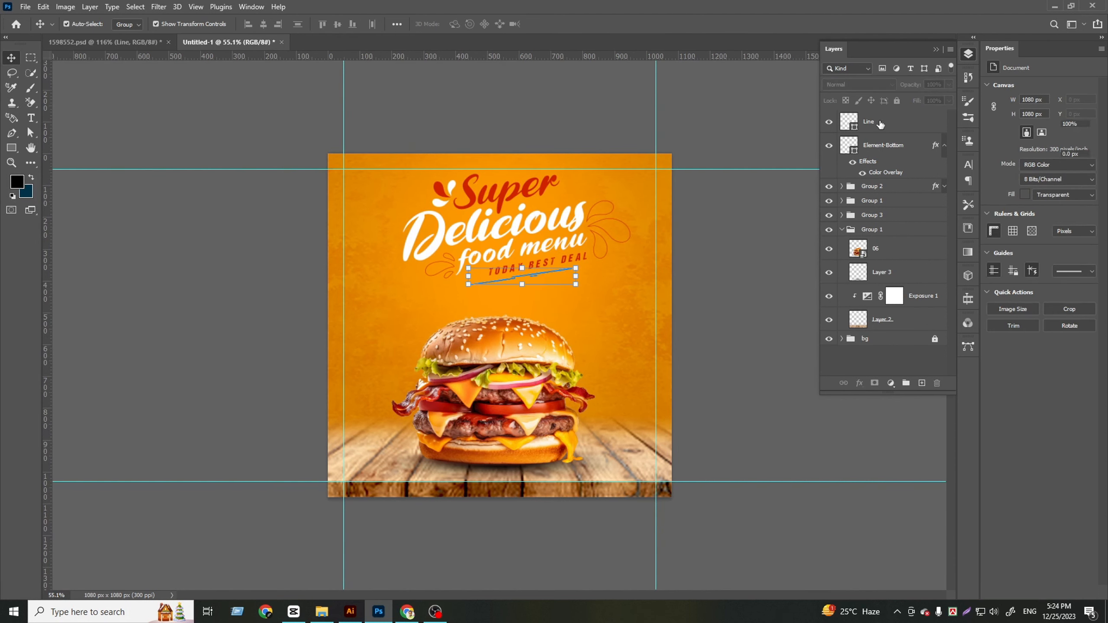
{"action": "left_click", "coordinate": [883, 146], "text": "shift"}
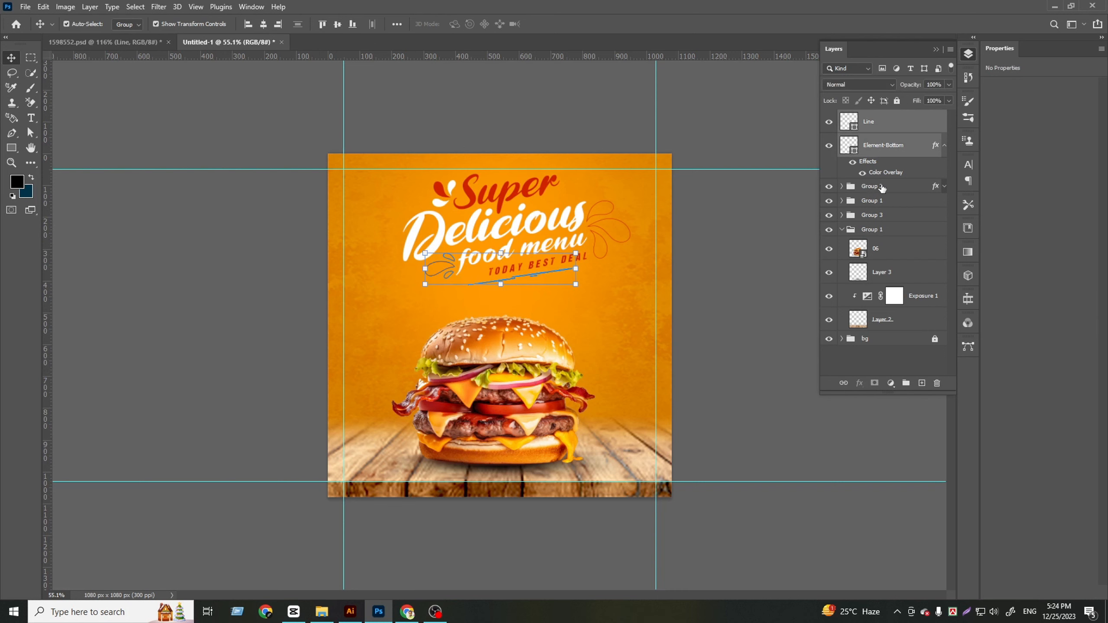
{"action": "left_click", "coordinate": [944, 146]}
{"action": "left_click", "coordinate": [888, 169], "text": "shift"}
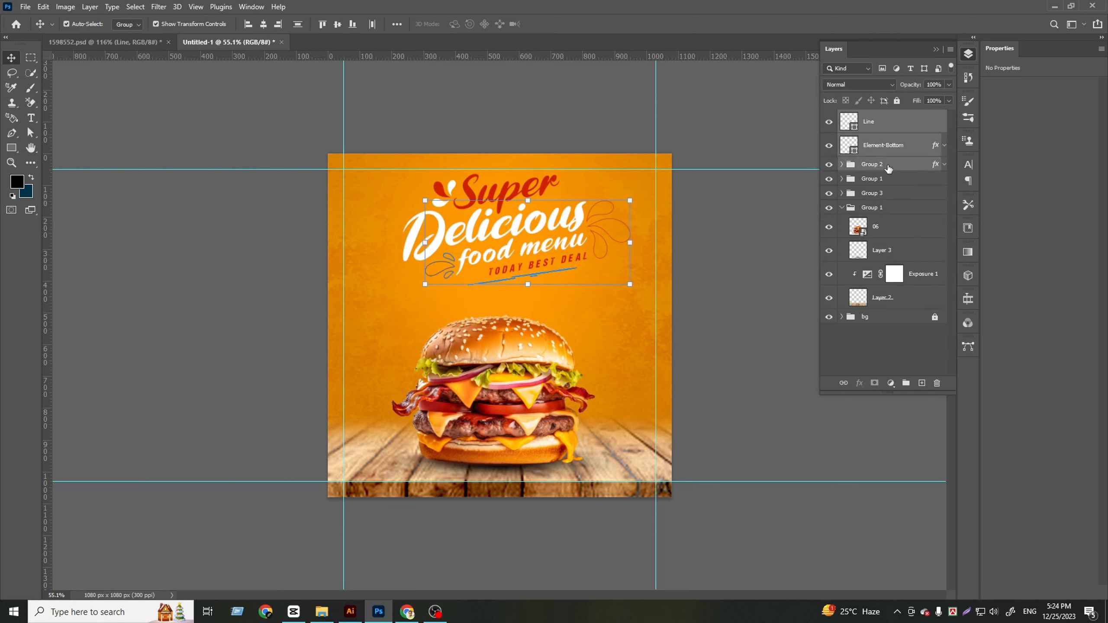
{"action": "left_click", "coordinate": [884, 183], "text": "shift"}
{"action": "left_click", "coordinate": [879, 195], "text": "shift"}
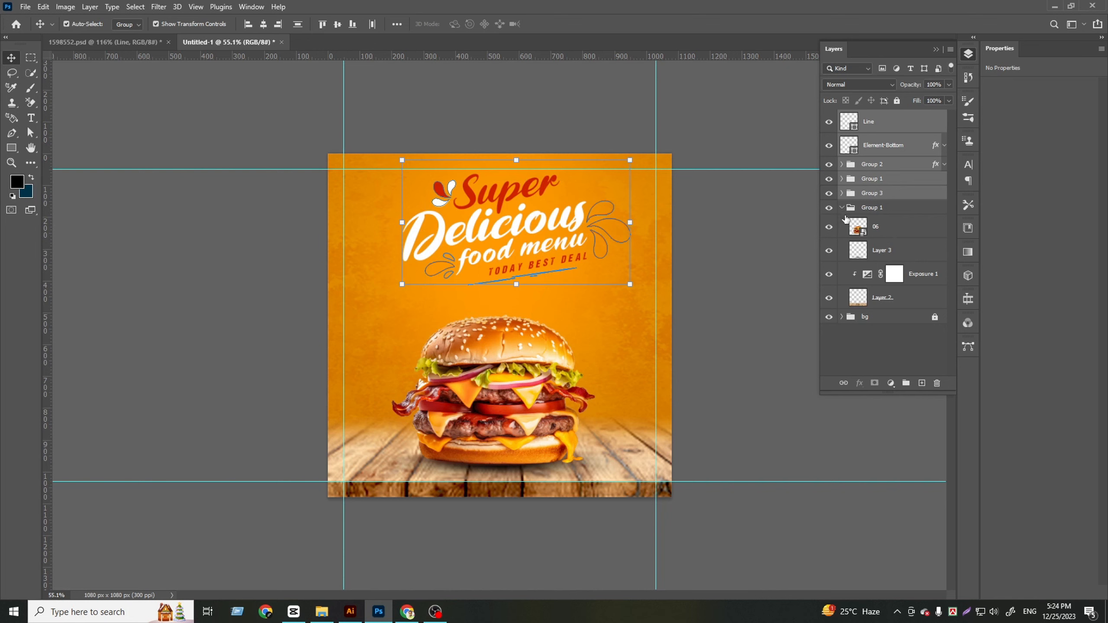
{"action": "left_click", "coordinate": [906, 383]}
{"action": "left_click", "coordinate": [829, 117]}
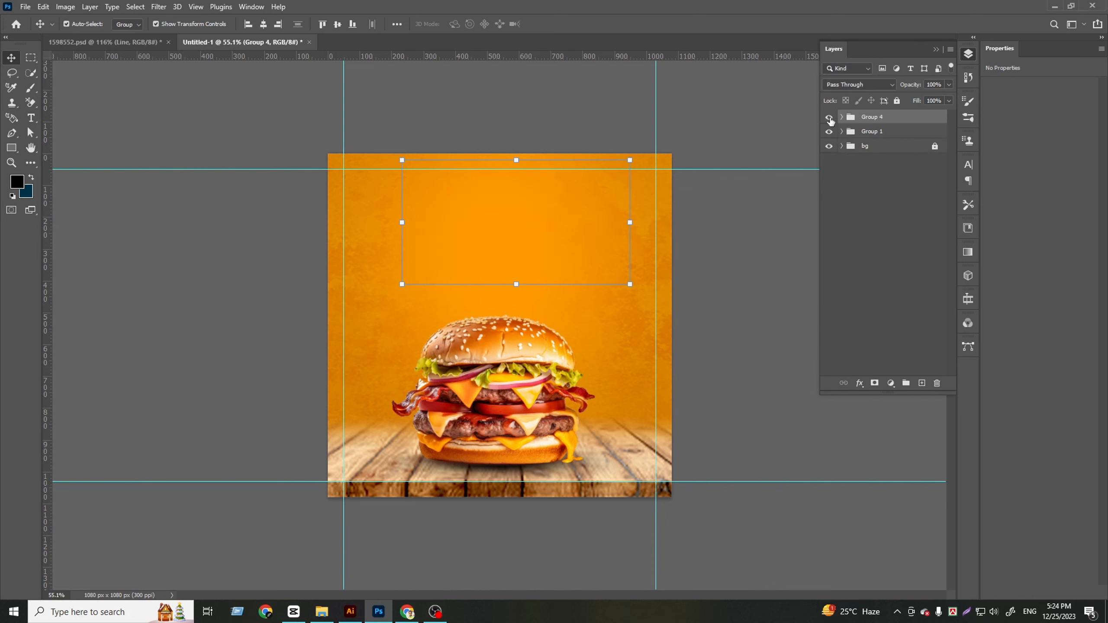
{"action": "left_click", "coordinate": [829, 117]}
Center the headline group horizontally on the canvas, nudge it slightly to the right, and deselect it
{"action": "left_click", "coordinate": [263, 24]}
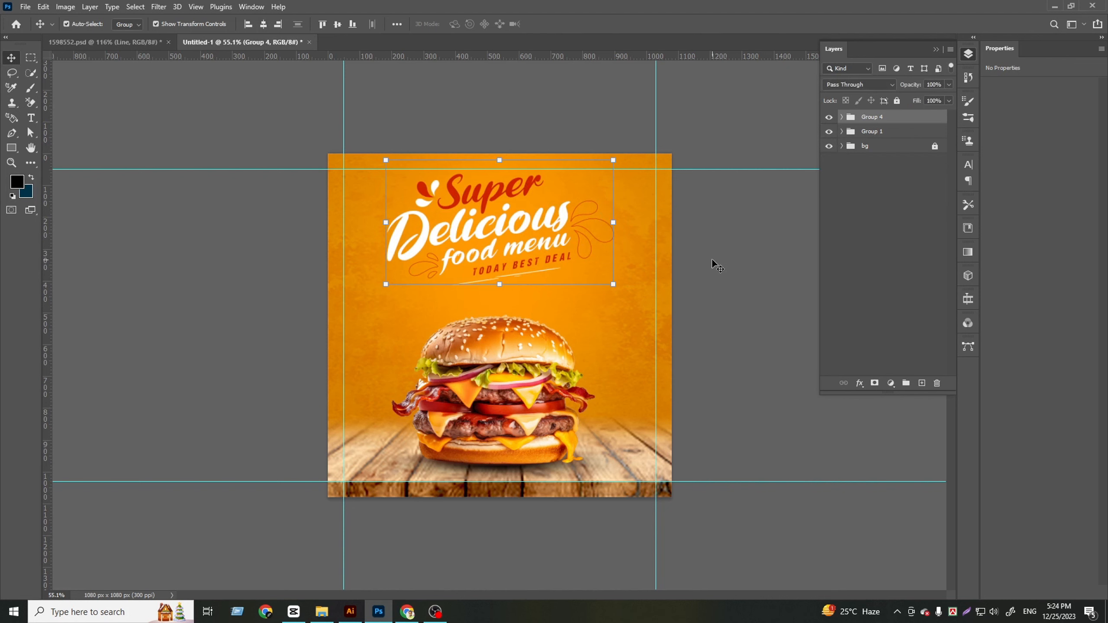
{"action": "key", "text": "shift+Right"}
{"action": "key", "text": "shift+Right"}
{"action": "key", "text": "shift+Right"}
{"action": "key", "text": "shift+Right"}
{"action": "left_click", "coordinate": [854, 275]}
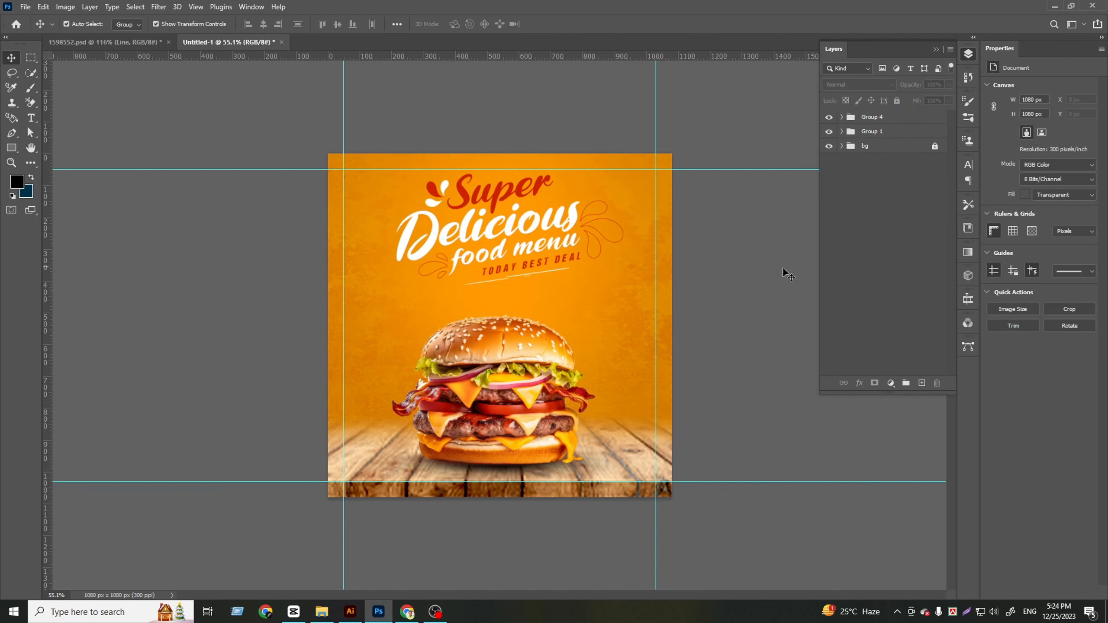
Copy the "SAVE 50%" Discount group from 1598552.psd into the post, scaled to about 134%, above and left of the burger
{"action": "left_click", "coordinate": [105, 42]}
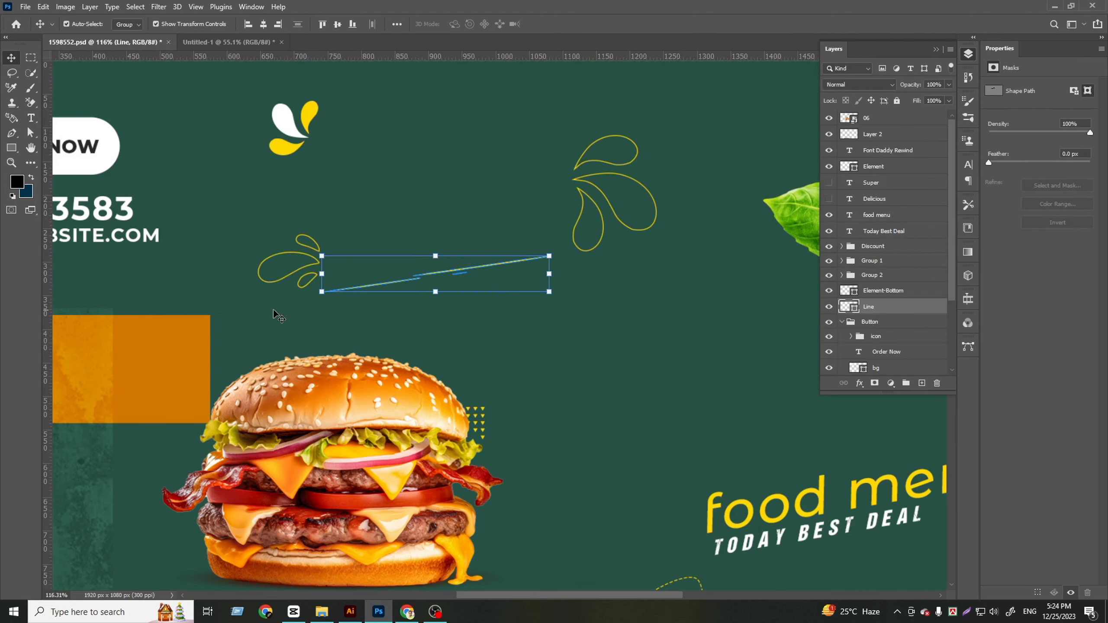
{"action": "left_click", "coordinate": [417, 316]}
{"action": "scroll", "coordinate": [432, 316], "scroll_direction": "down", "scroll_amount": 7}
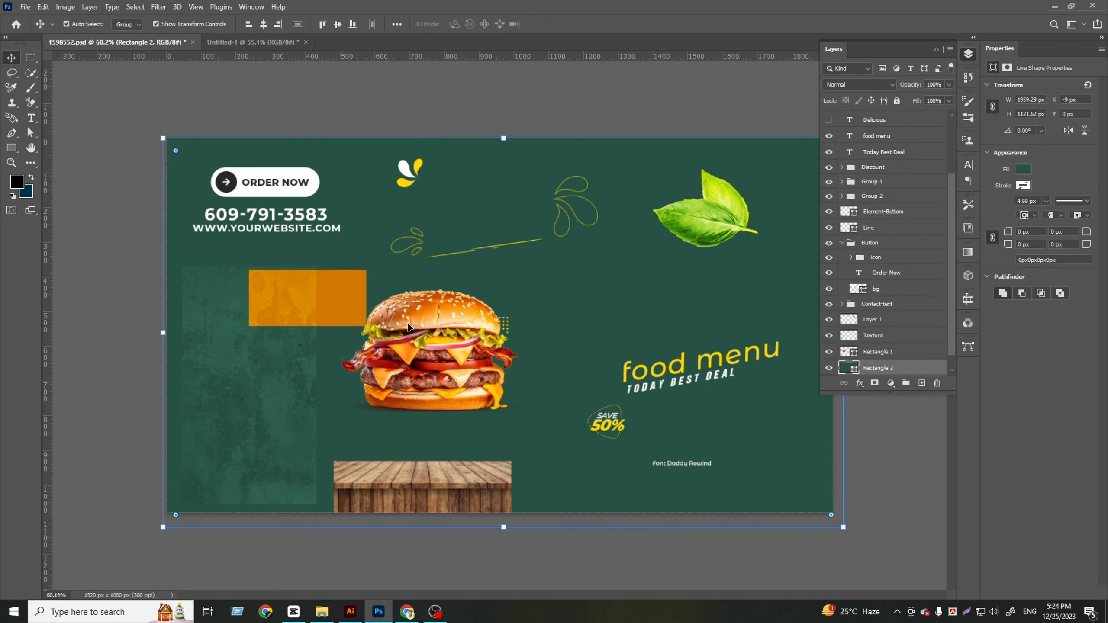
{"action": "scroll", "coordinate": [407, 321], "scroll_direction": "up", "scroll_amount": 2}
{"action": "scroll", "coordinate": [497, 326], "scroll_direction": "up", "scroll_amount": 1}
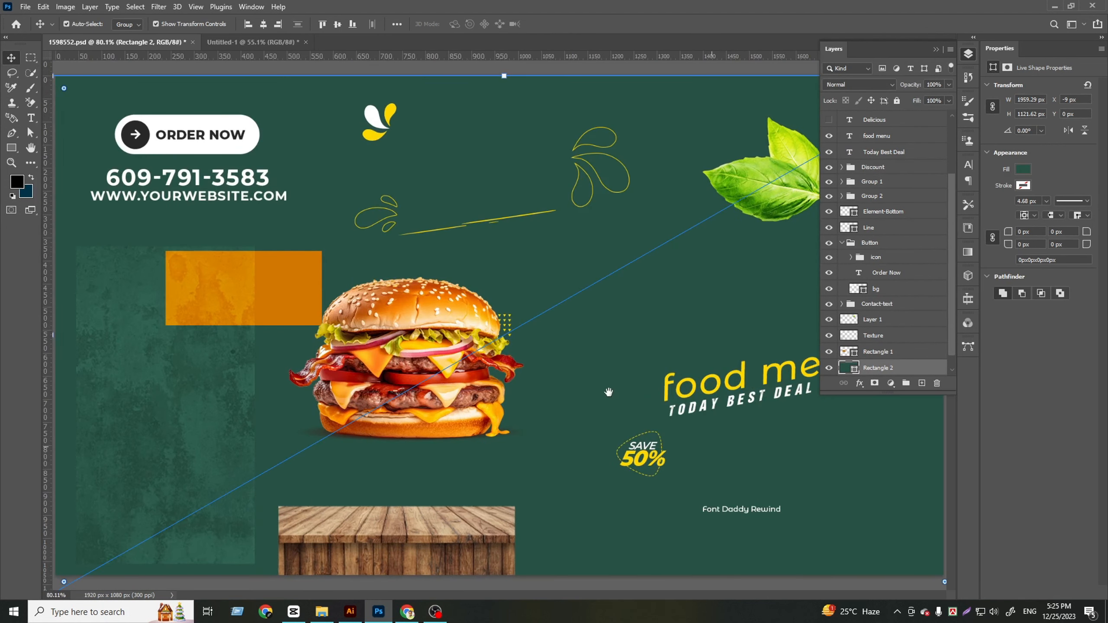
{"action": "left_click_drag", "start_coordinate": [645, 454], "coordinate": [385, 323]}
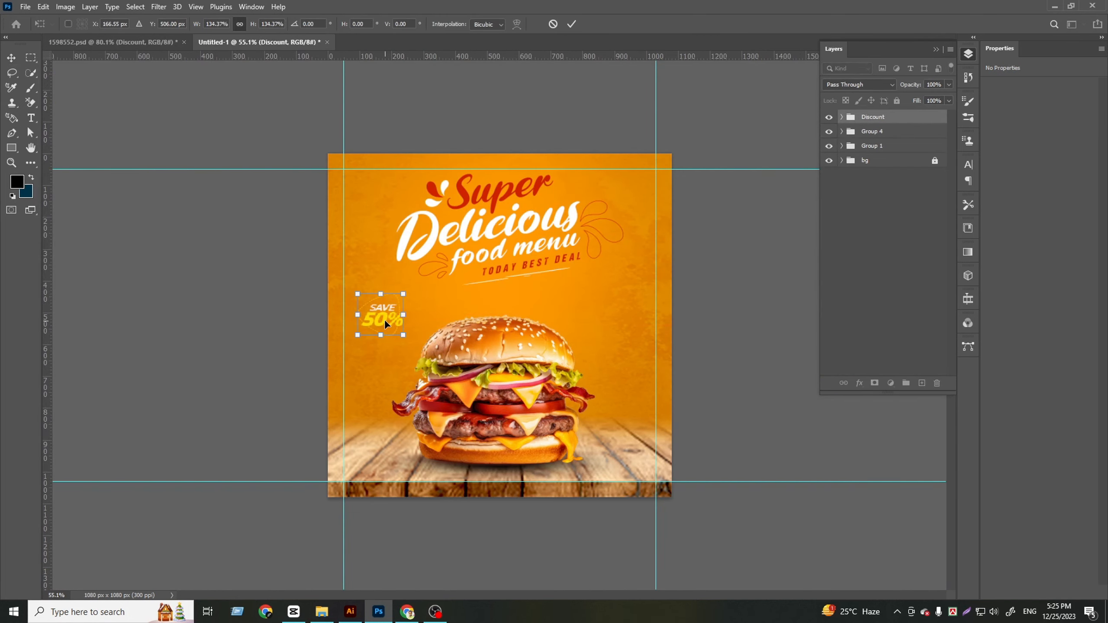
{"action": "left_click", "coordinate": [571, 24]}
Recolor the "50%" discount text with the red sampled from the "Super" headline (cf2300)
{"action": "left_click", "coordinate": [842, 116]}
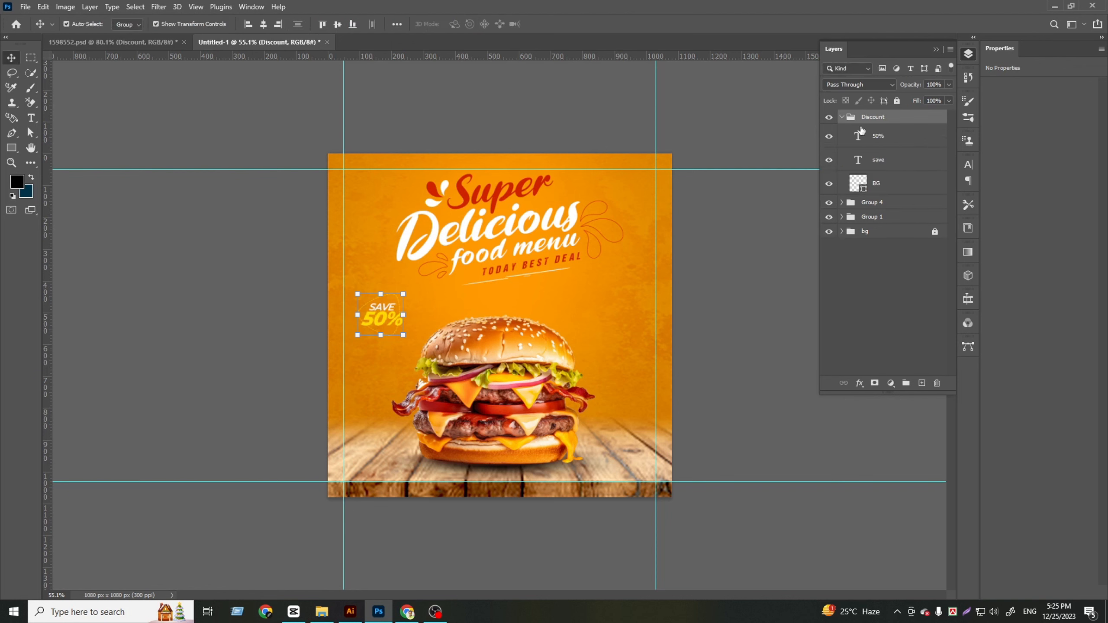
{"action": "left_click", "coordinate": [884, 139]}
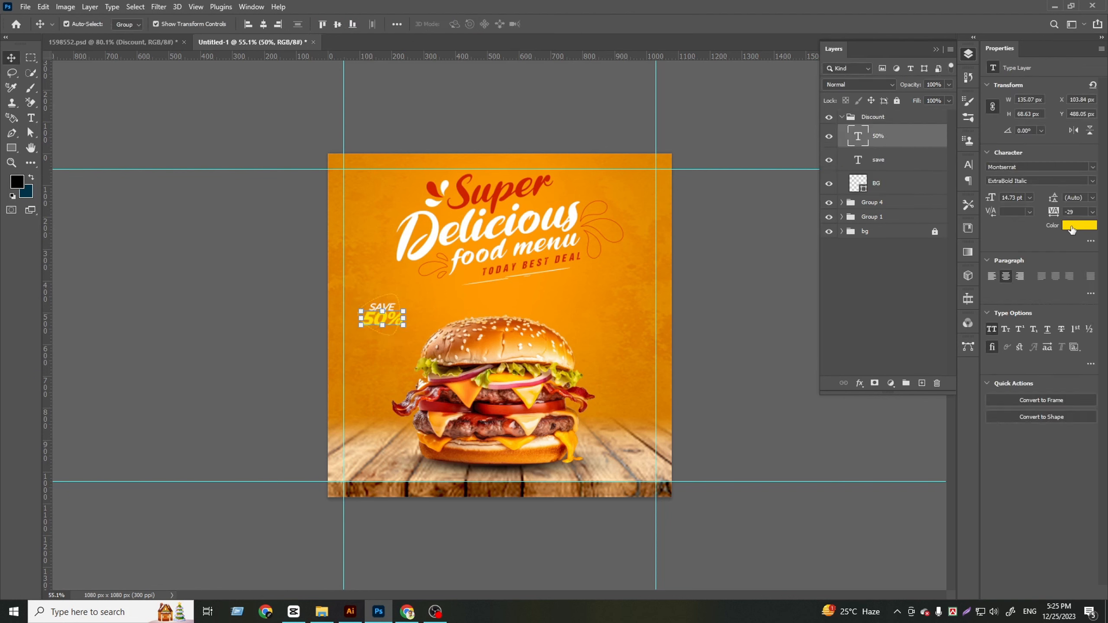
{"action": "left_click", "coordinate": [1073, 225]}
{"action": "left_click", "coordinate": [521, 191]}
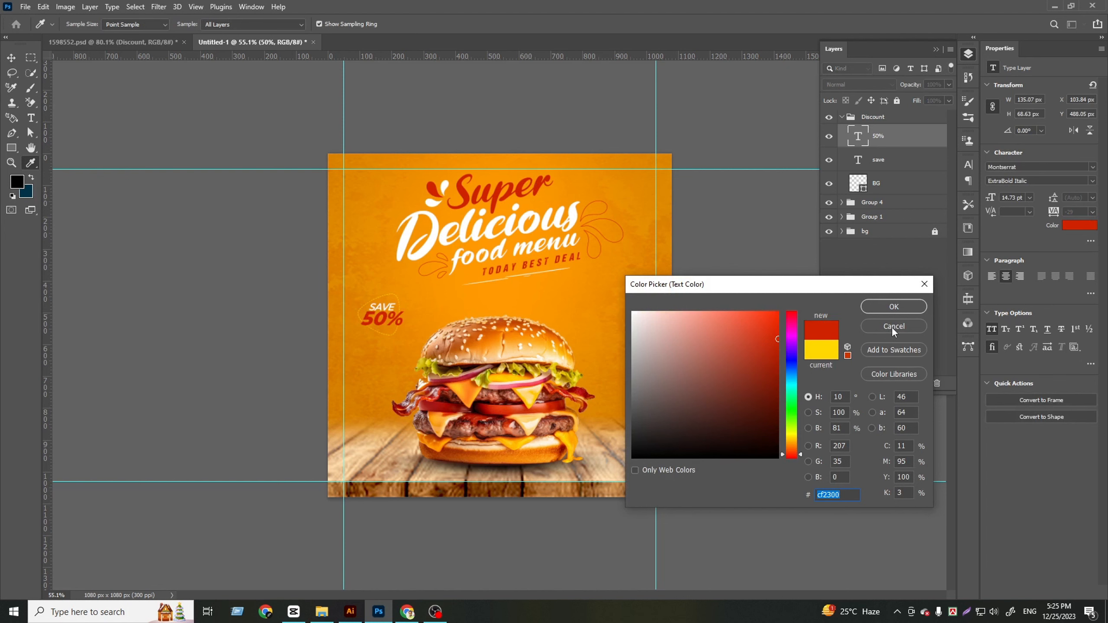
{"action": "left_click", "coordinate": [894, 306]}
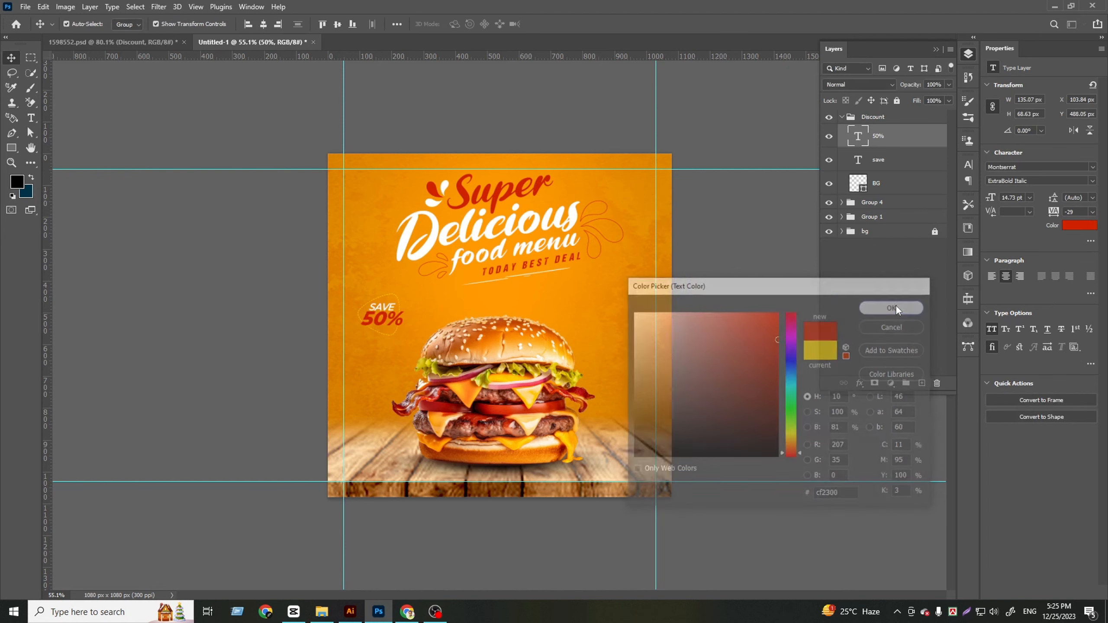
Set the "save" text of the discount badge to Montserrat Bold Italic and deselect it
{"action": "left_click", "coordinate": [887, 161]}
{"action": "left_click", "coordinate": [1043, 181]}
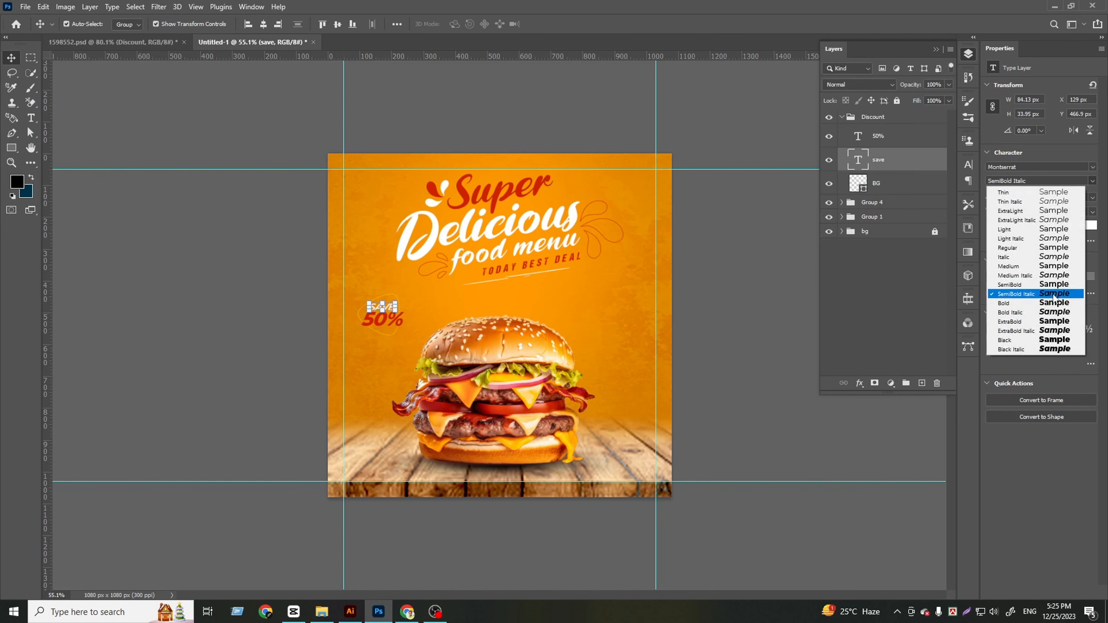
{"action": "left_click", "coordinate": [1055, 312]}
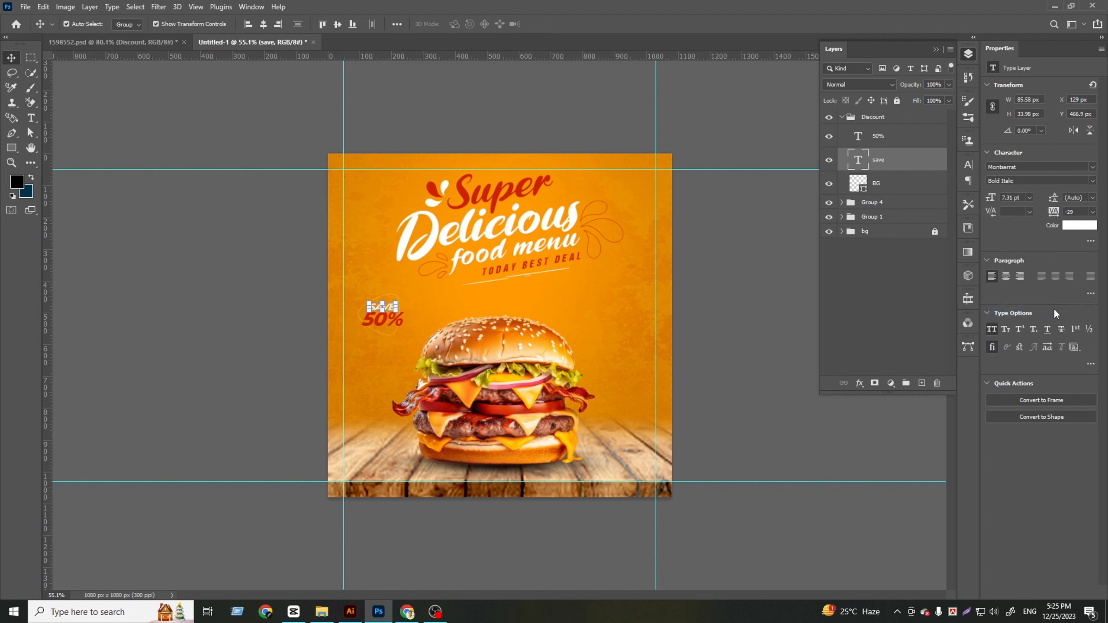
{"action": "left_click", "coordinate": [888, 306]}
Recolor the discount badge's BG outline shape white, deselect it and collapse the Discount group
{"action": "left_click", "coordinate": [857, 187]}
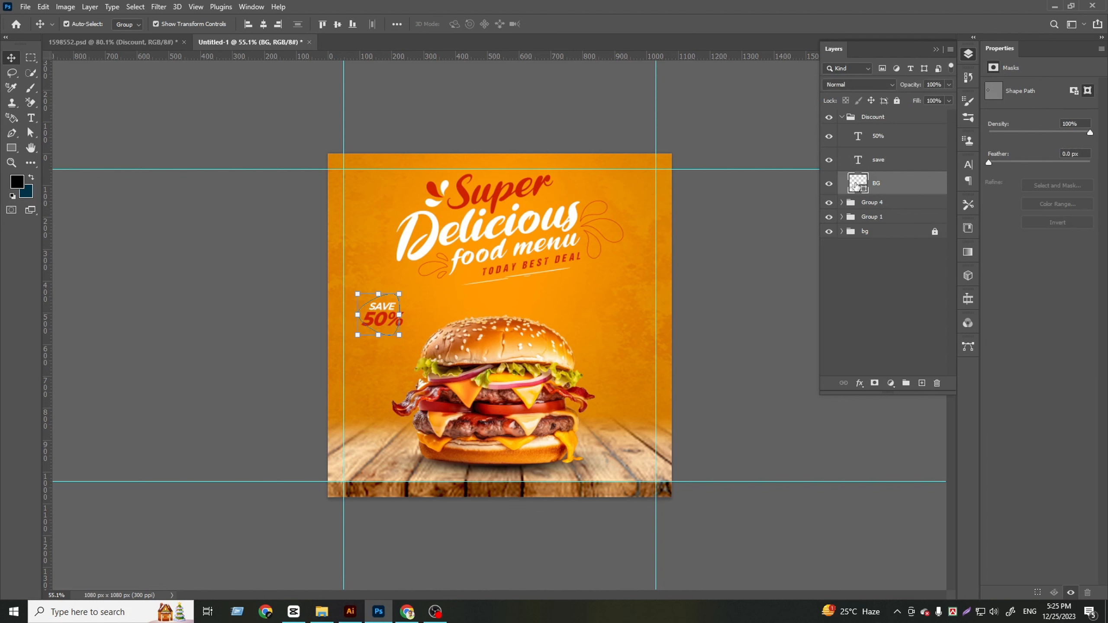
{"action": "double_click", "coordinate": [857, 187]}
{"action": "type", "text": "ffffff"}
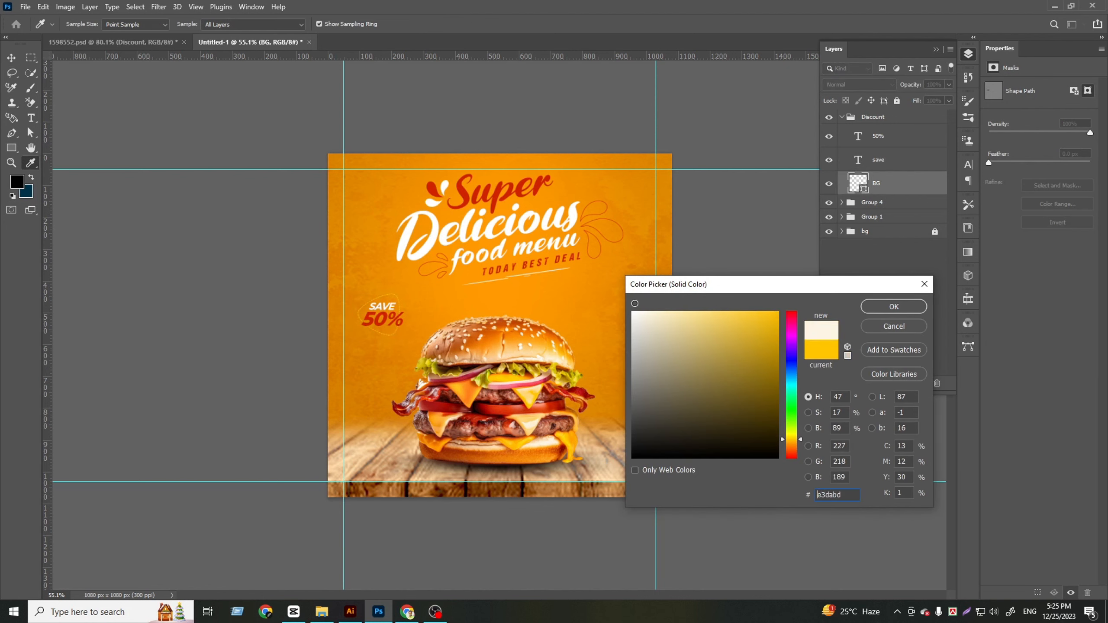
{"action": "left_click", "coordinate": [893, 284]}
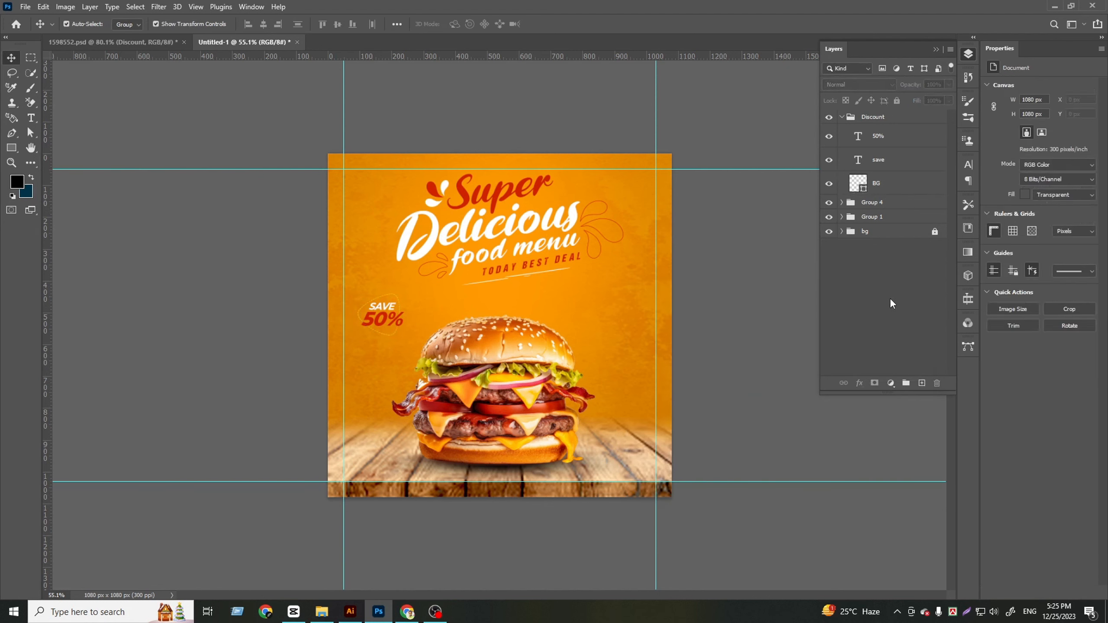
{"action": "left_click", "coordinate": [841, 117]}
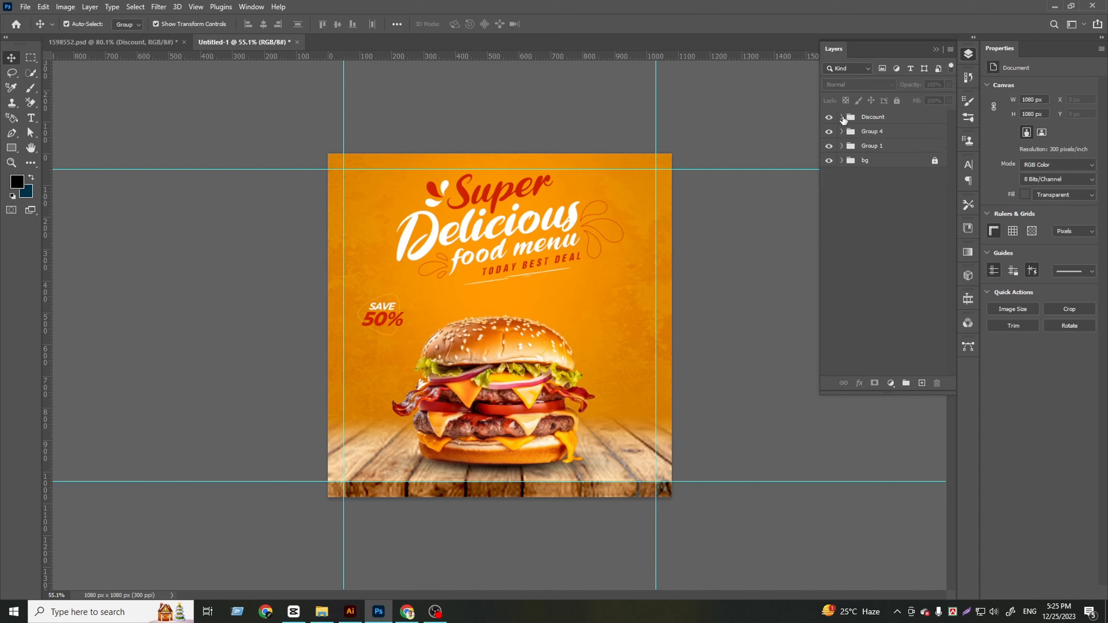
Copy the Contact-text group from 1598552.psd into the post, placing it in the lower-left corner by the margin guides
{"action": "left_click", "coordinate": [118, 42]}
{"action": "scroll", "coordinate": [422, 276], "scroll_direction": "down", "scroll_amount": 3}
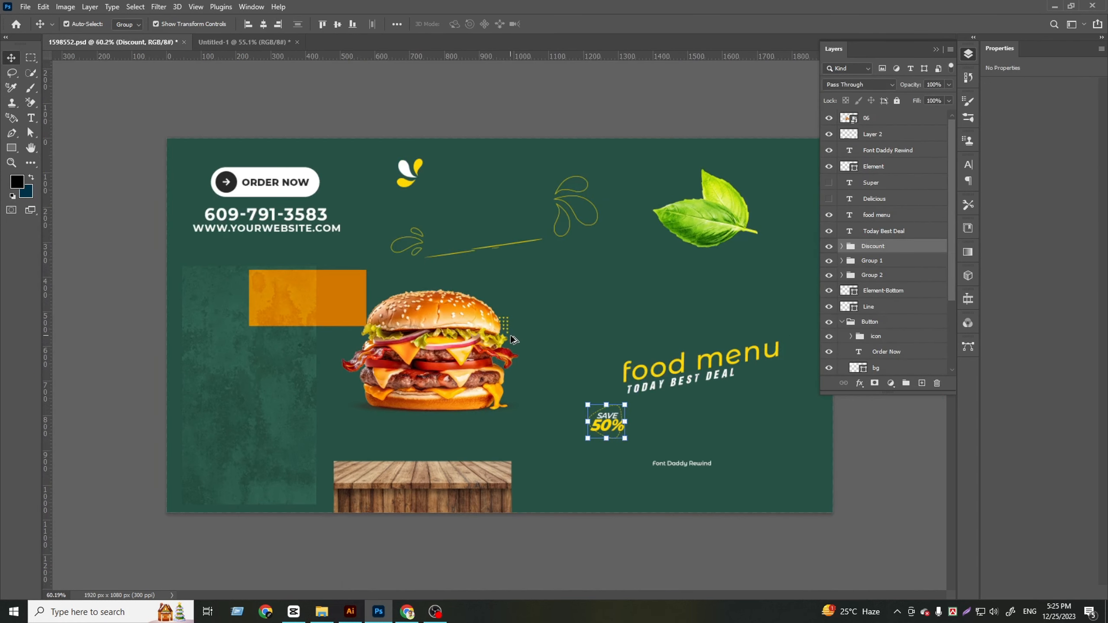
{"action": "scroll", "coordinate": [507, 332], "scroll_direction": "up", "scroll_amount": 2}
{"action": "left_click", "coordinate": [275, 197]}
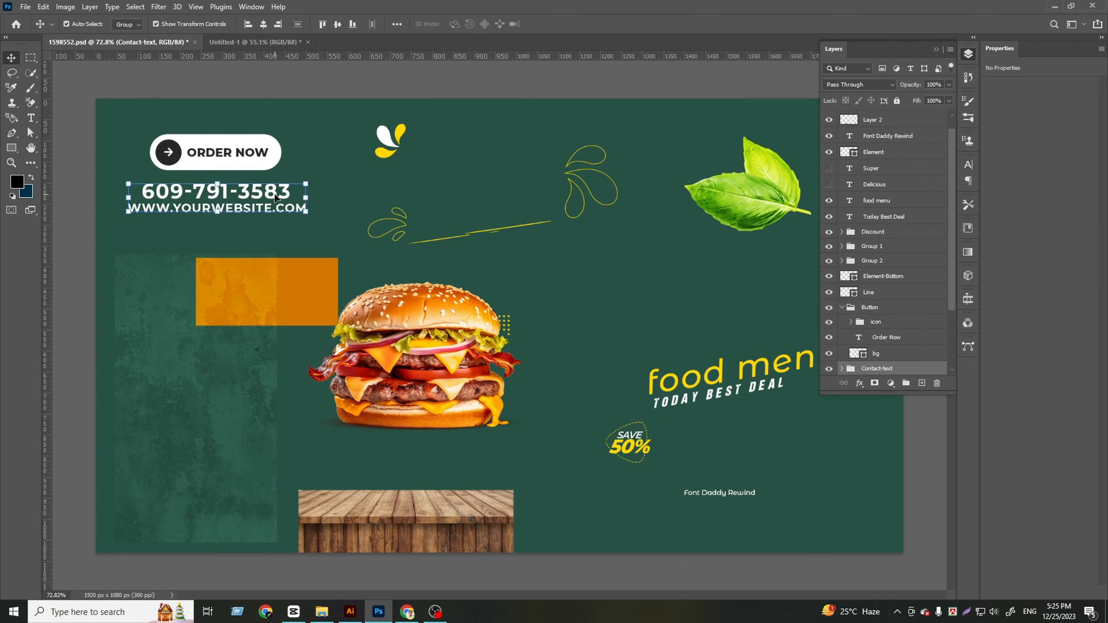
{"action": "left_click_drag", "start_coordinate": [275, 197], "coordinate": [415, 470]}
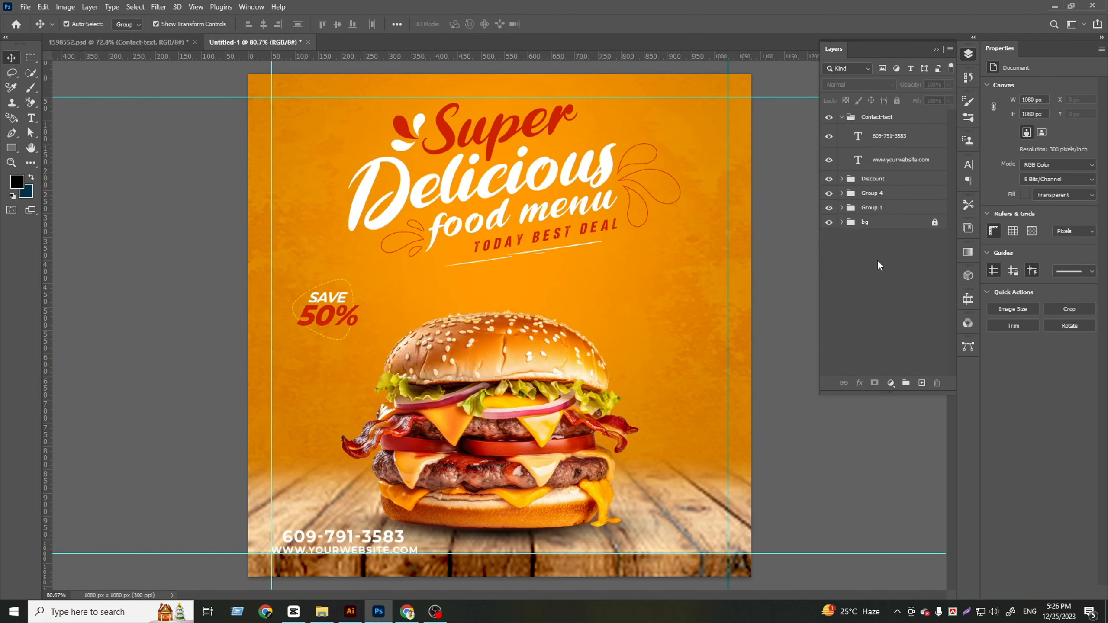
{"action": "key", "text": "ctrl+0"}
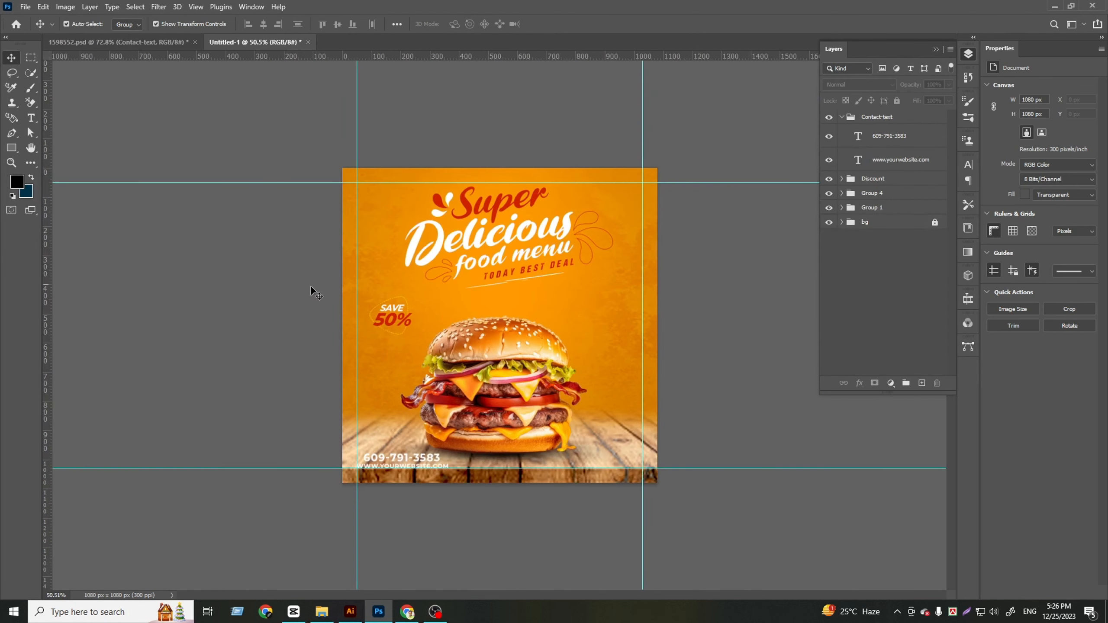
Left-align the phone number and website text layers and move them onto the left margin guide
{"action": "left_click", "coordinate": [897, 146]}
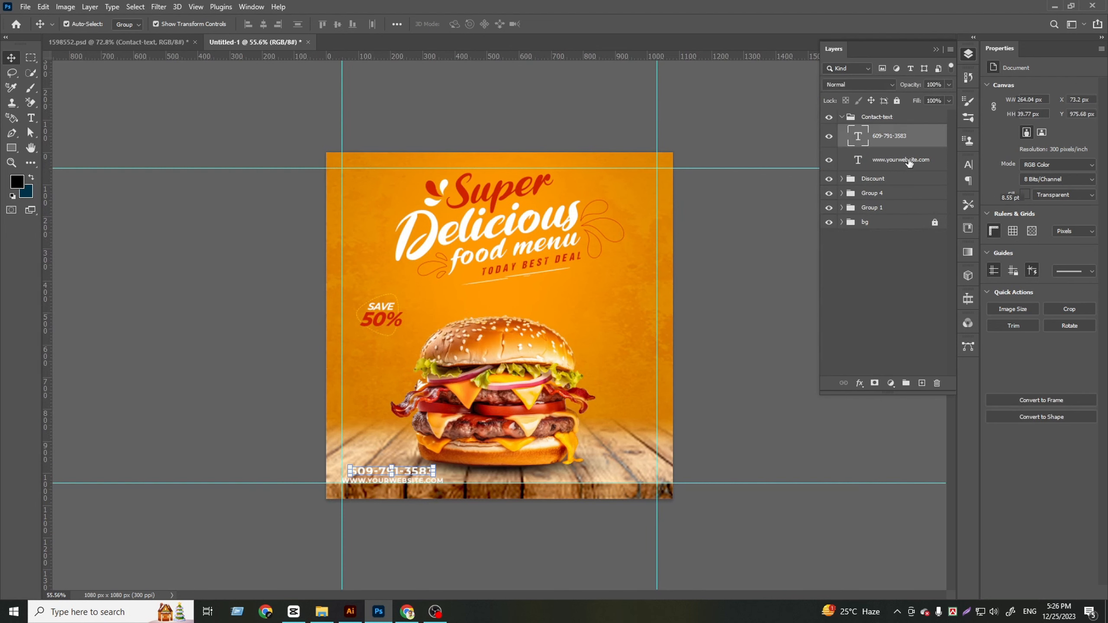
{"action": "left_click", "coordinate": [910, 162], "text": "shift"}
{"action": "left_click", "coordinate": [248, 24]}
{"action": "scroll", "coordinate": [381, 499], "scroll_direction": "up", "scroll_amount": 3}
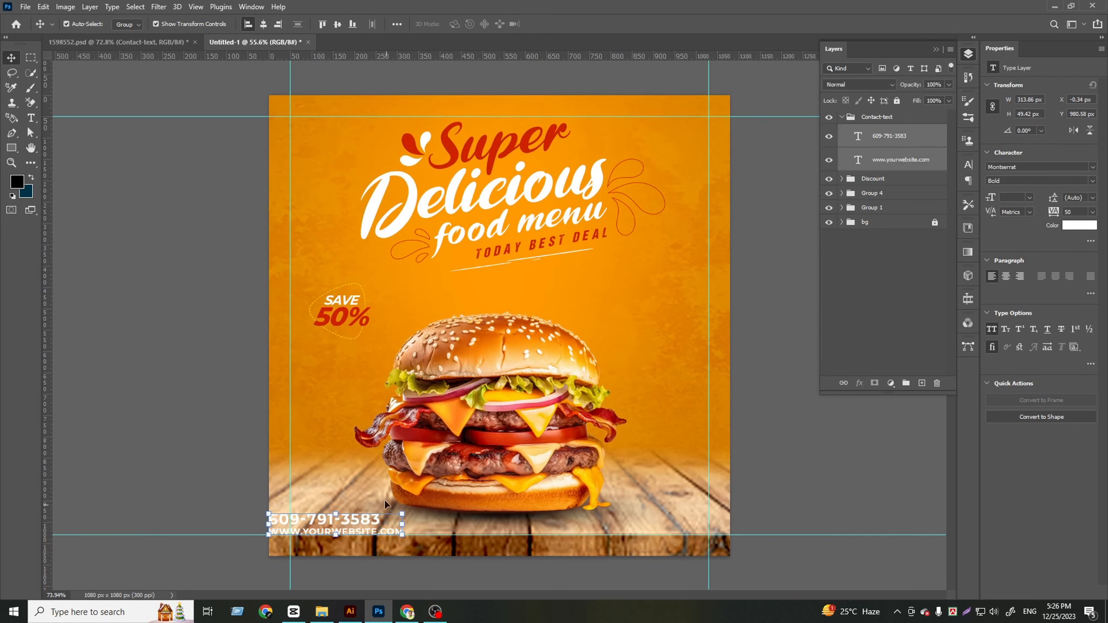
{"action": "left_click_drag", "start_coordinate": [323, 524], "coordinate": [344, 524]}
Scale the Contact-text group down slightly, nudge it down to the bottom margin guide, and deselect it
{"action": "scroll", "coordinate": [395, 427], "scroll_direction": "down", "scroll_amount": 1}
{"action": "scroll", "coordinate": [395, 427], "scroll_direction": "down", "scroll_amount": 2}
{"action": "left_click_drag", "start_coordinate": [443, 478], "coordinate": [431, 478]}
{"action": "key", "text": "Return"}
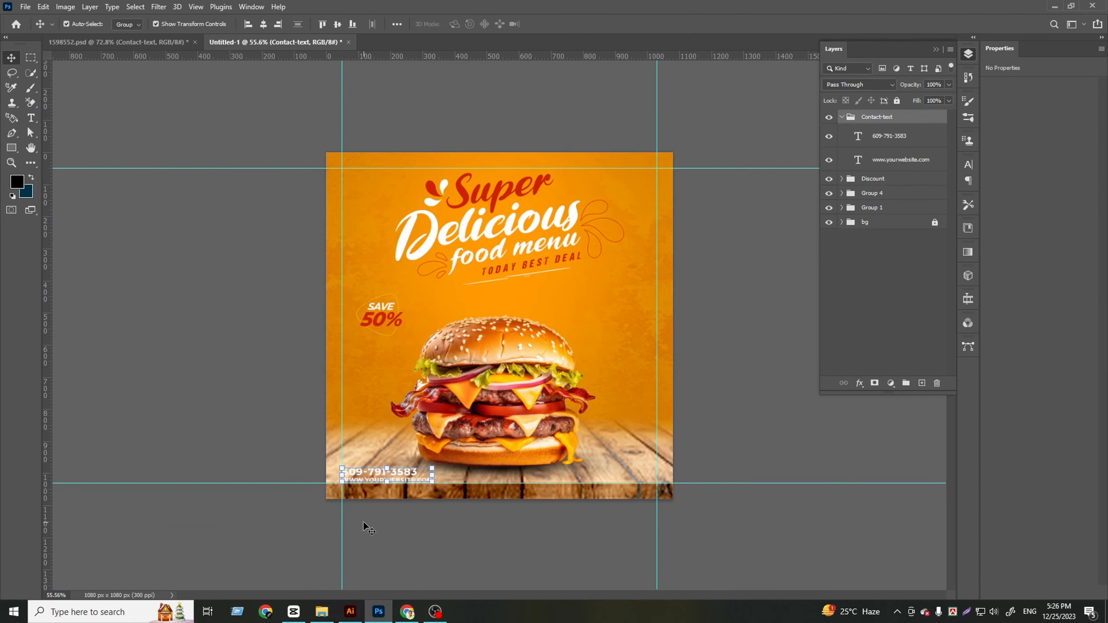
{"action": "scroll", "coordinate": [364, 522], "scroll_direction": "up", "scroll_amount": 4}
{"action": "key", "text": "Down"}
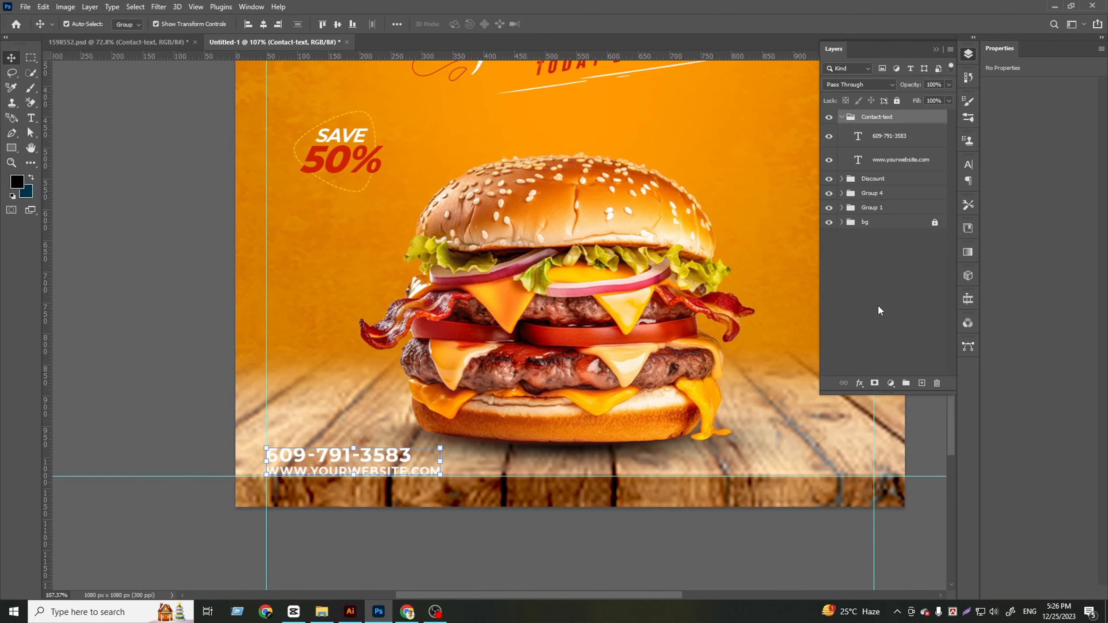
{"action": "scroll", "coordinate": [304, 347], "scroll_direction": "down", "scroll_amount": 3}
Copy the Order Now Button group from 1598552.psd into the post and scale it down in the lower-right corner inside the margin guides
{"action": "left_click", "coordinate": [138, 44]}
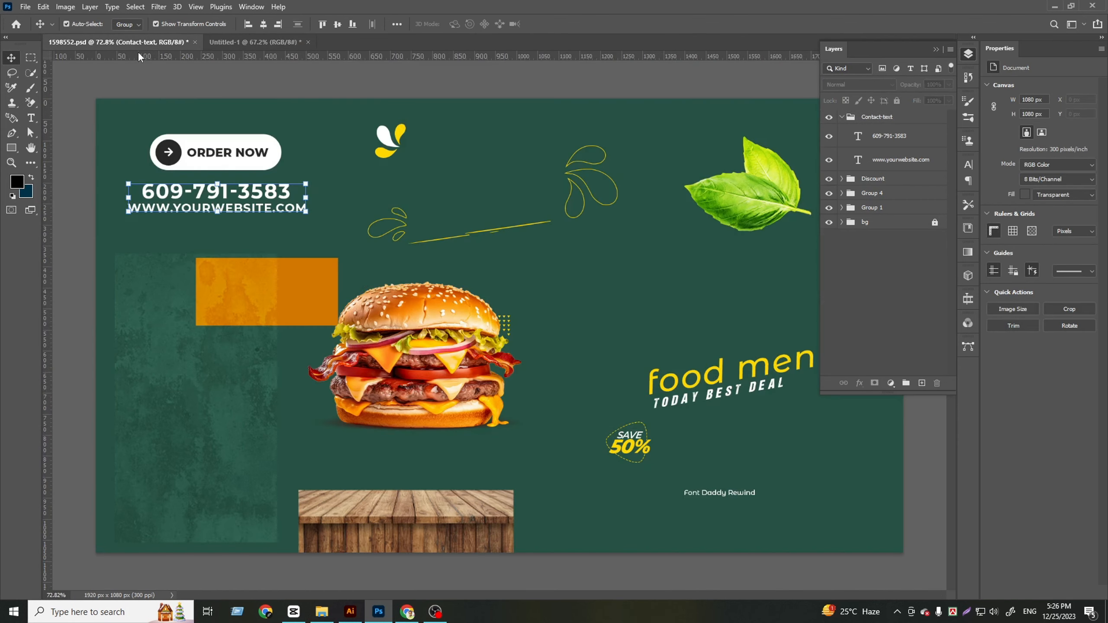
{"action": "left_click_drag", "start_coordinate": [251, 162], "coordinate": [670, 501]}
{"action": "key", "text": "ctrl+t"}
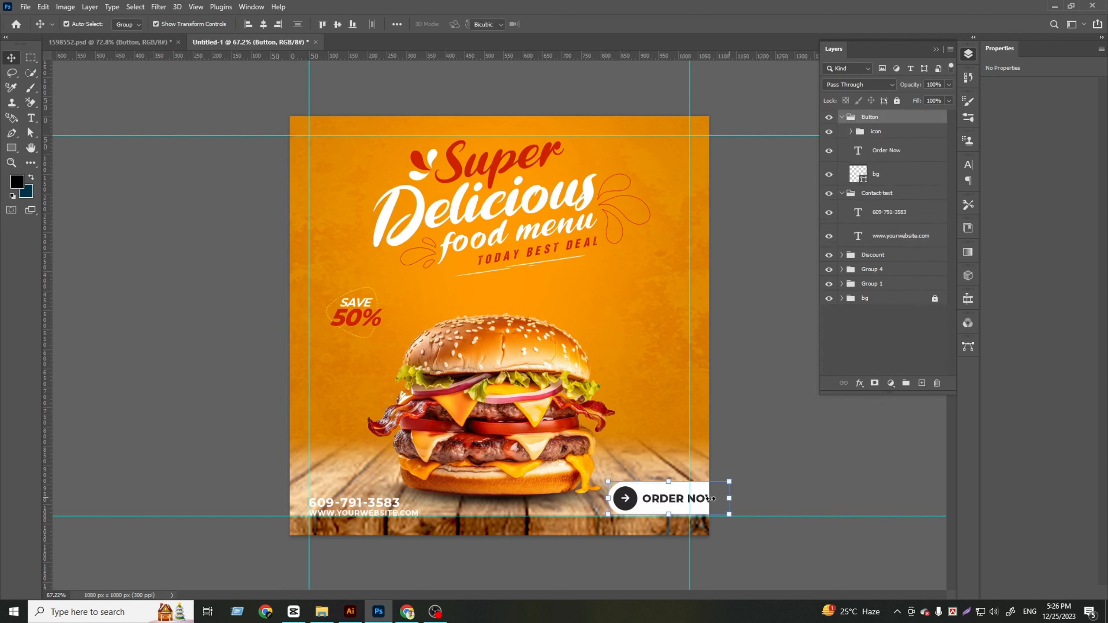
{"action": "left_click_drag", "start_coordinate": [729, 481], "coordinate": [669, 506]}
{"action": "left_click_drag", "start_coordinate": [597, 510], "coordinate": [606, 511]}
Nudge the Button group into line with the right and bottom margin guides, and deselect it
{"action": "key", "text": "Down"}
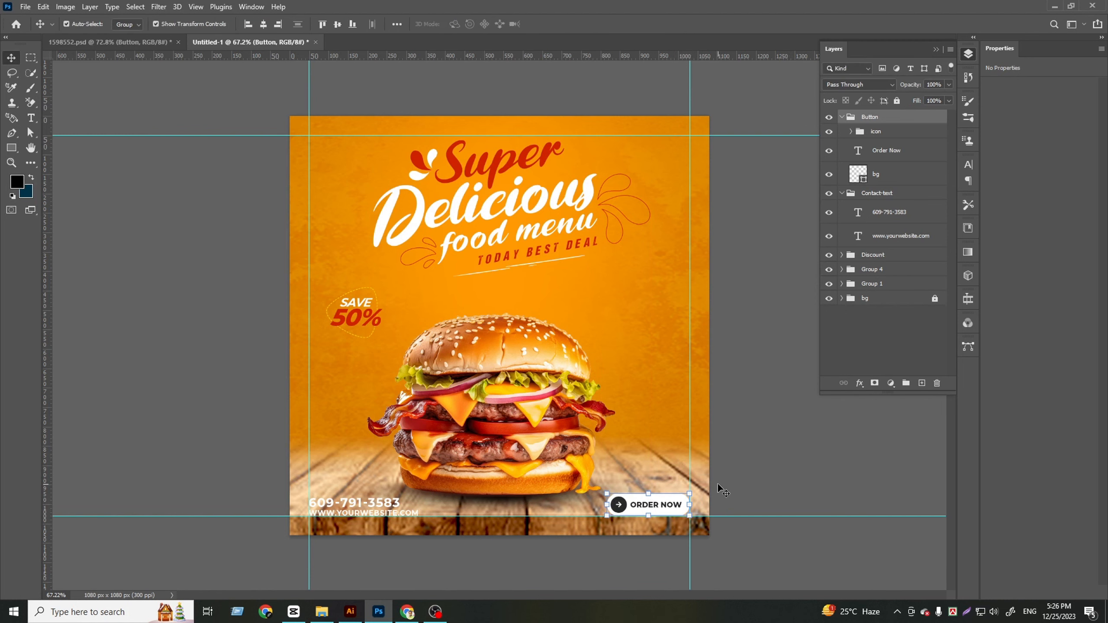
{"action": "key", "text": "Right"}
{"action": "key", "text": "Up"}
{"action": "key", "text": "Down"}
{"action": "left_click", "coordinate": [824, 369]}
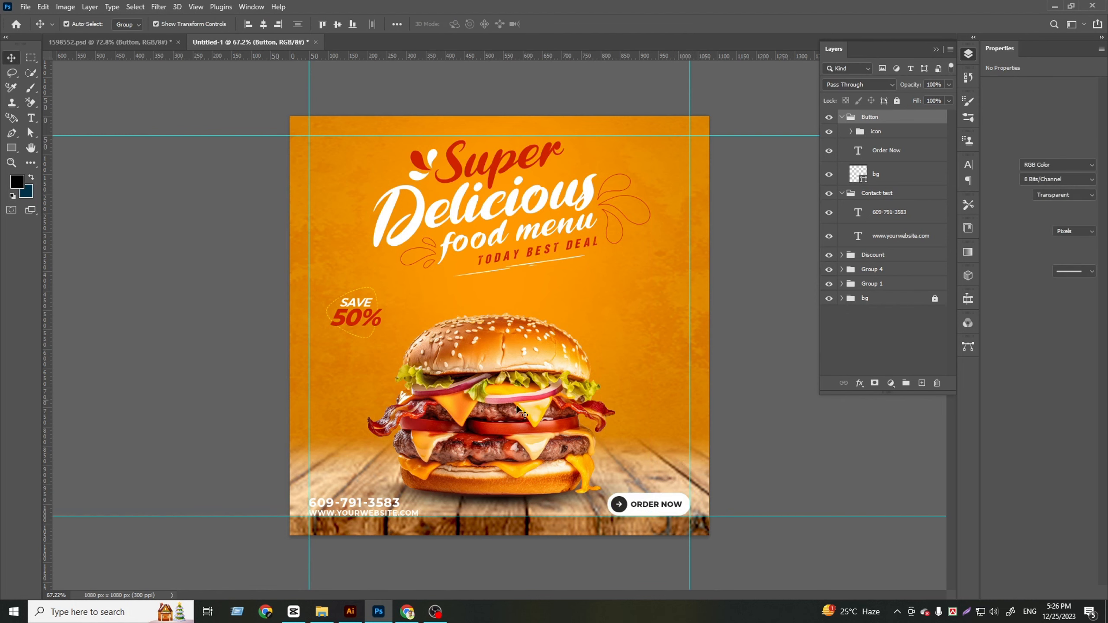
Fill the bg circle behind the button's arrow with the recently used red
{"action": "scroll", "coordinate": [391, 440], "scroll_direction": "down", "scroll_amount": 4}
{"action": "scroll", "coordinate": [683, 452], "scroll_direction": "up", "scroll_amount": 2}
{"action": "scroll", "coordinate": [629, 533], "scroll_direction": "up", "scroll_amount": 3}
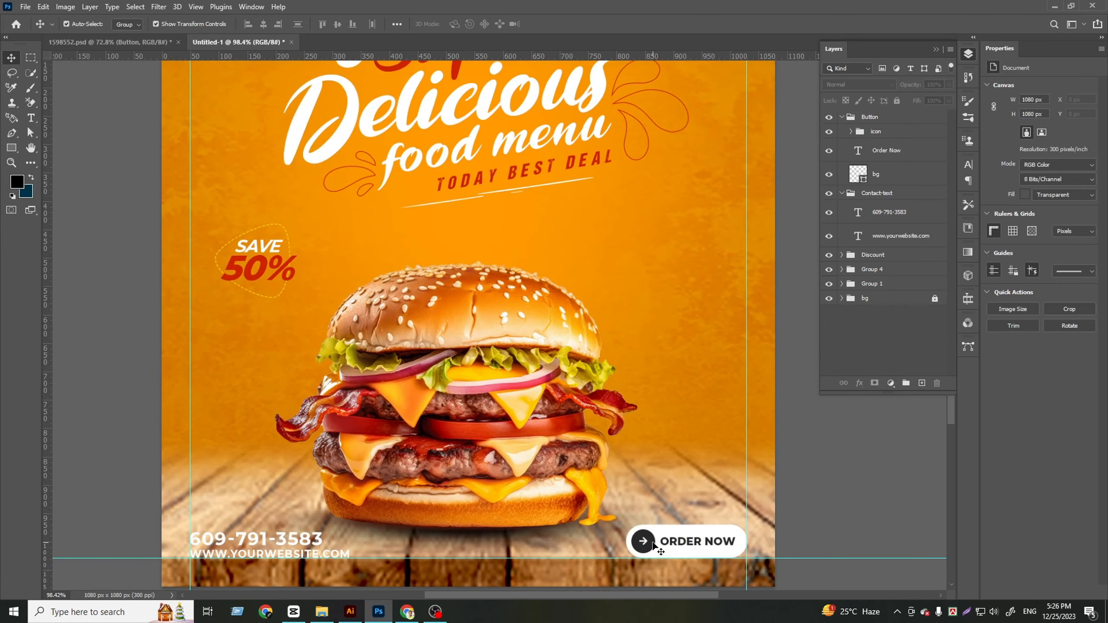
{"action": "left_click_drag", "start_coordinate": [825, 487], "coordinate": [710, 292]}
{"action": "scroll", "coordinate": [661, 389], "scroll_direction": "up", "scroll_amount": 2}
{"action": "left_click", "coordinate": [574, 349]}
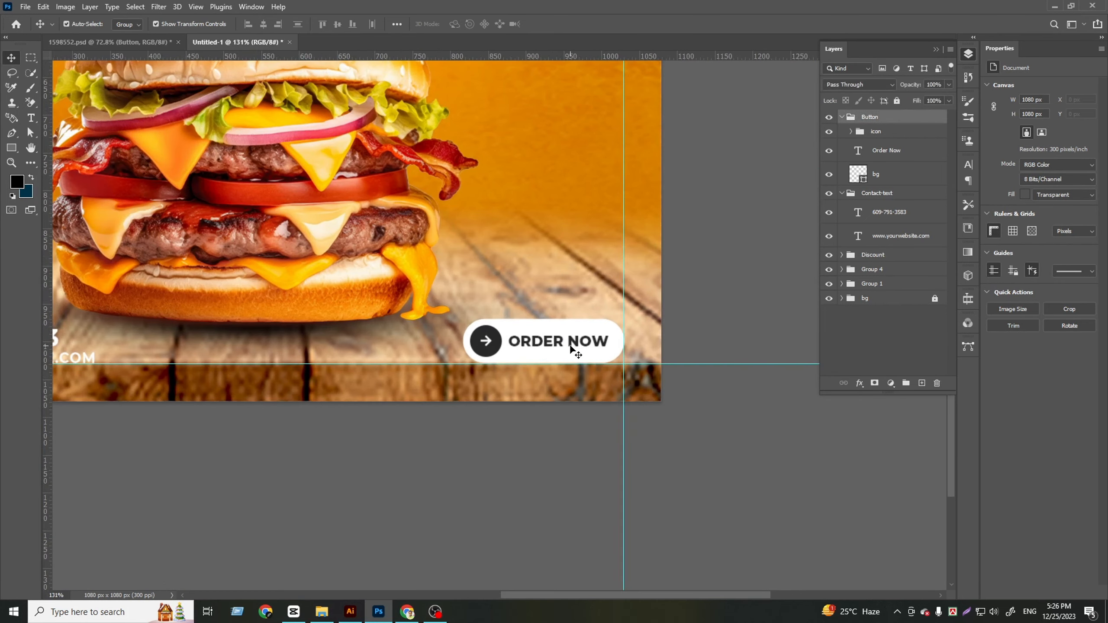
{"action": "left_click", "coordinate": [873, 135]}
{"action": "left_click", "coordinate": [851, 132]}
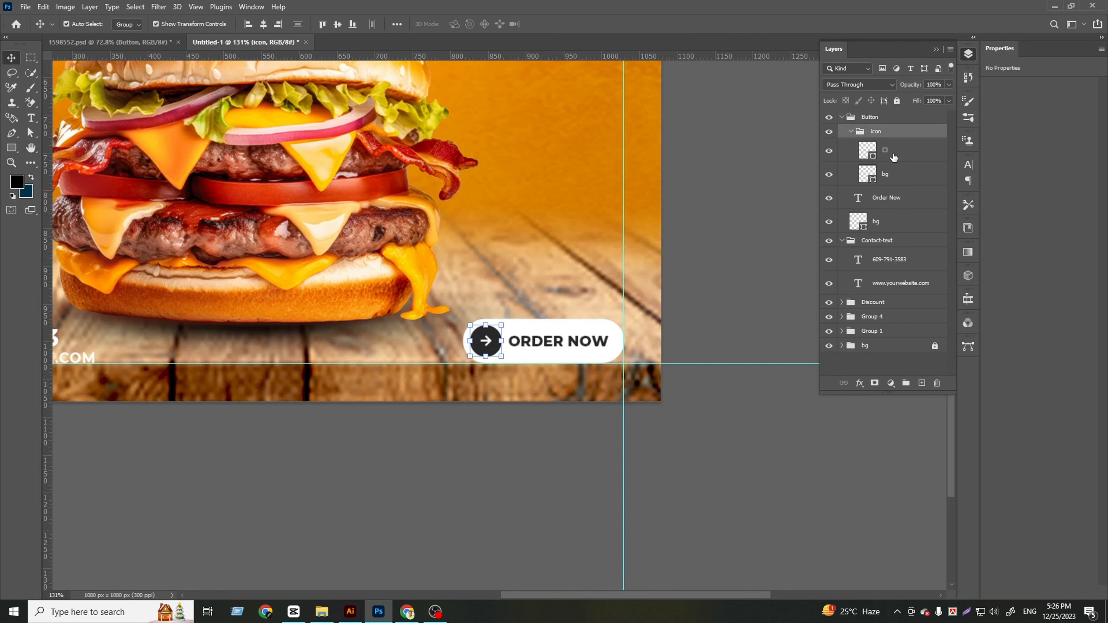
{"action": "left_click", "coordinate": [869, 153]}
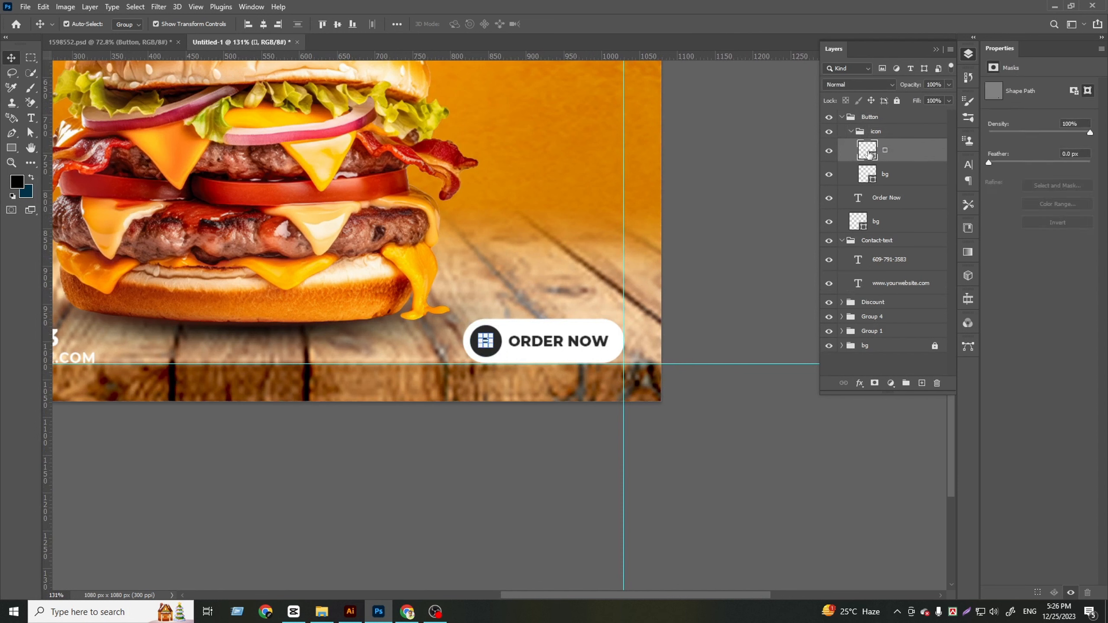
{"action": "left_click", "coordinate": [868, 174]}
{"action": "left_click", "coordinate": [1021, 170]}
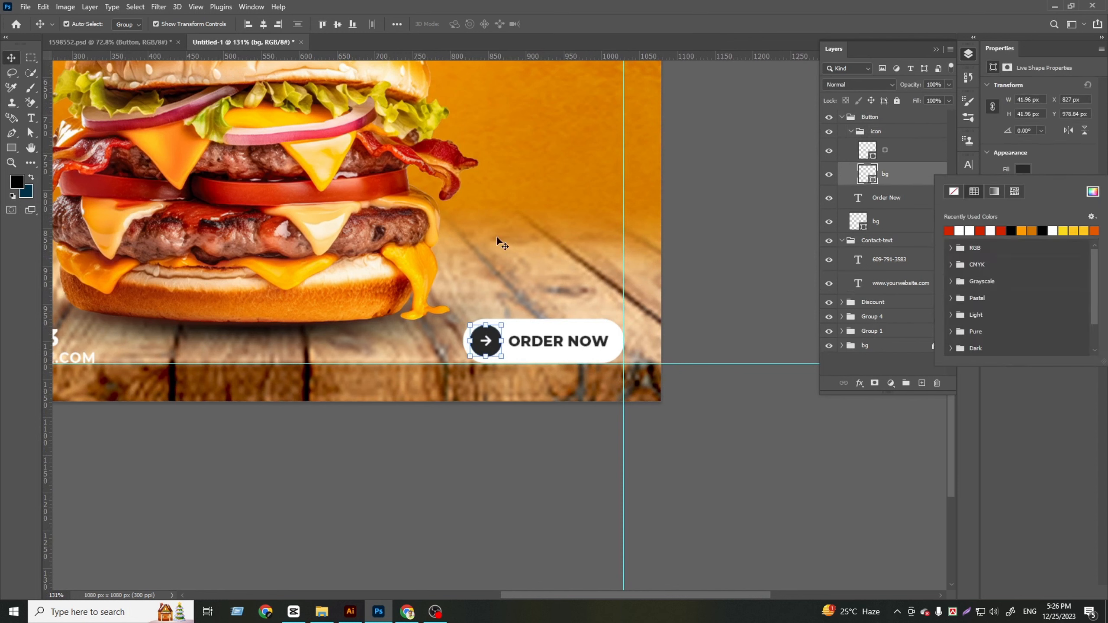
{"action": "left_click", "coordinate": [953, 231]}
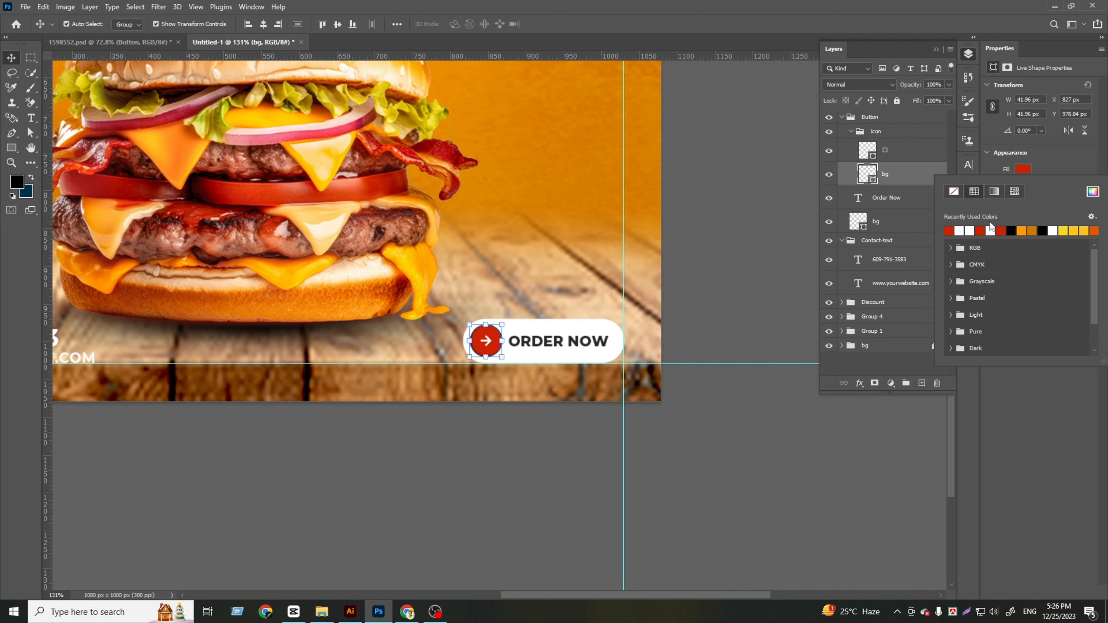
Remove the stroke from the circle behind the button's arrow
{"action": "left_click", "coordinate": [1024, 169]}
{"action": "left_click", "coordinate": [1023, 186]}
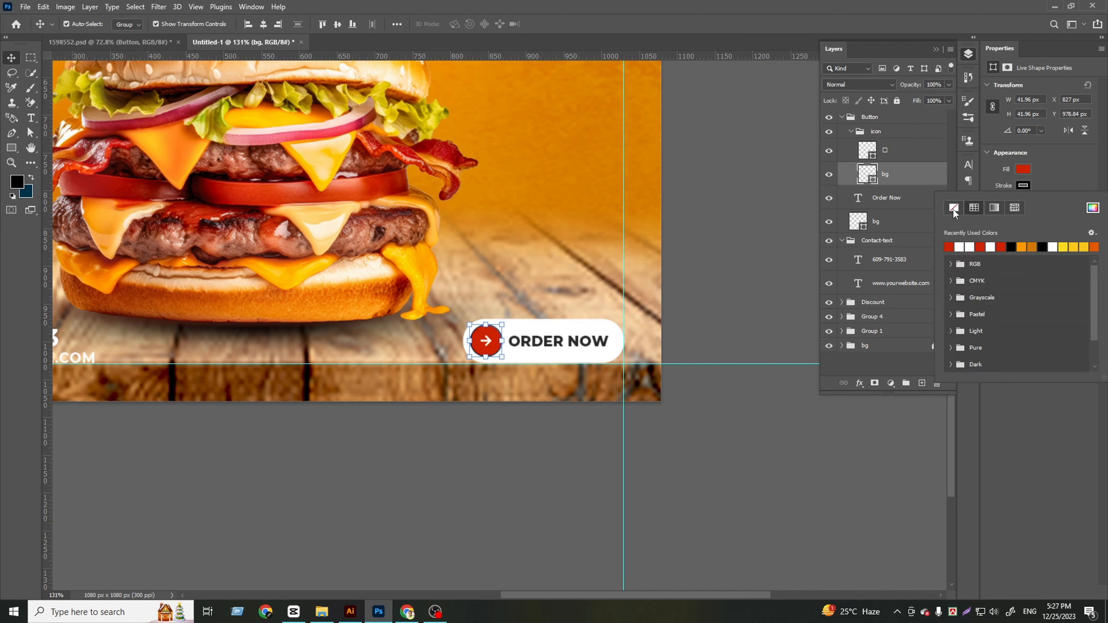
{"action": "left_click", "coordinate": [953, 208]}
Recolor the Order Now text with the red sampled from the arrow circle, and deselect the layer
{"action": "left_click", "coordinate": [907, 202]}
{"action": "left_click", "coordinate": [908, 200]}
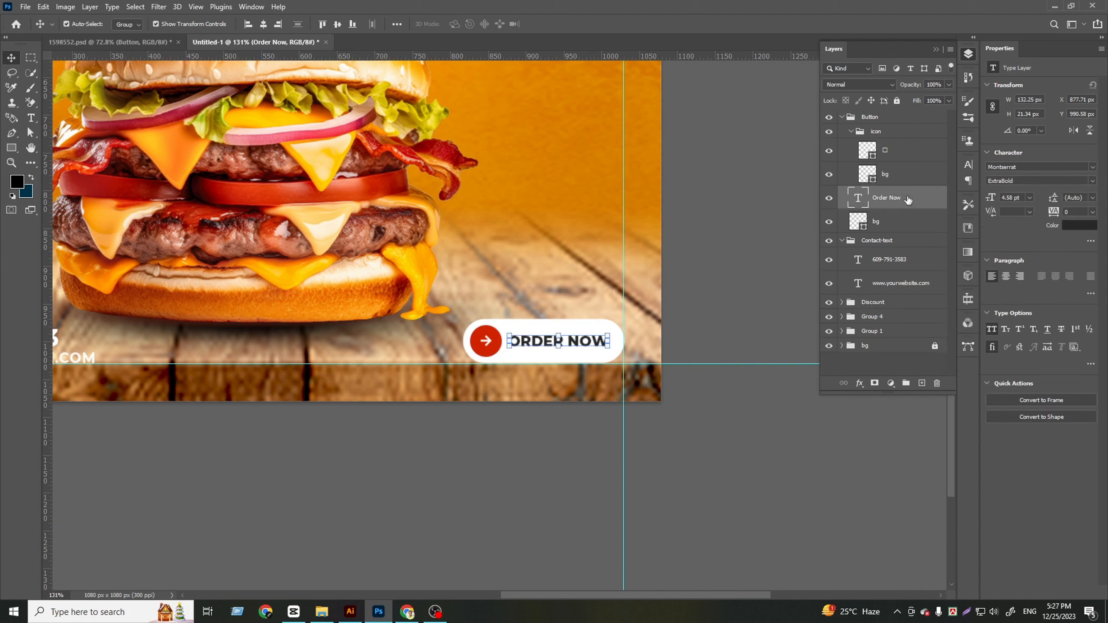
{"action": "left_click", "coordinate": [1080, 225]}
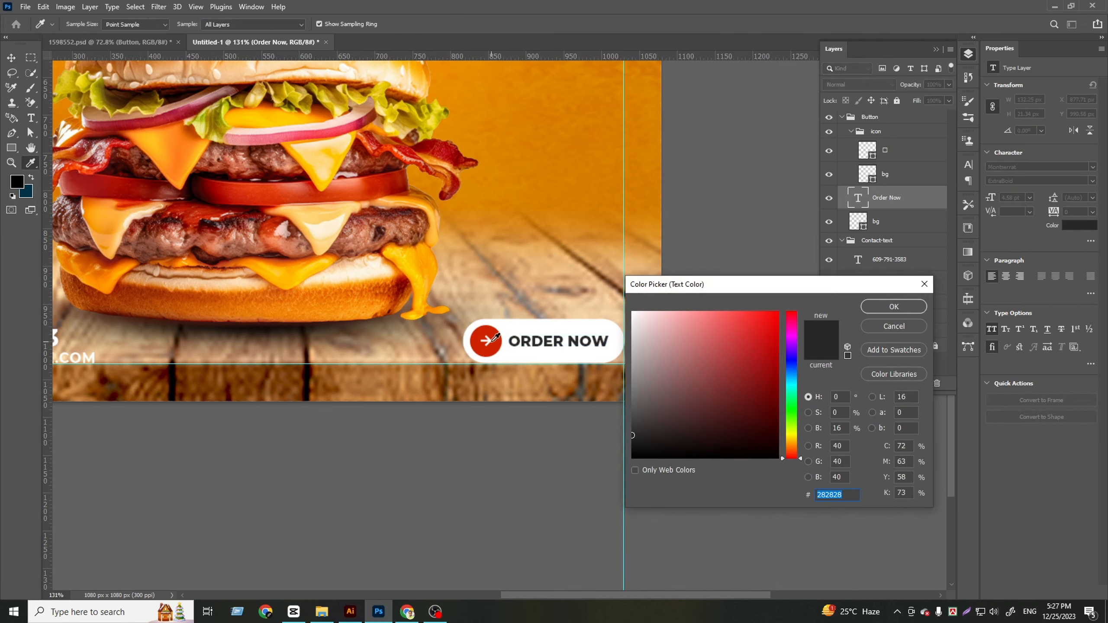
{"action": "left_click", "coordinate": [495, 338]}
{"action": "left_click", "coordinate": [901, 306]}
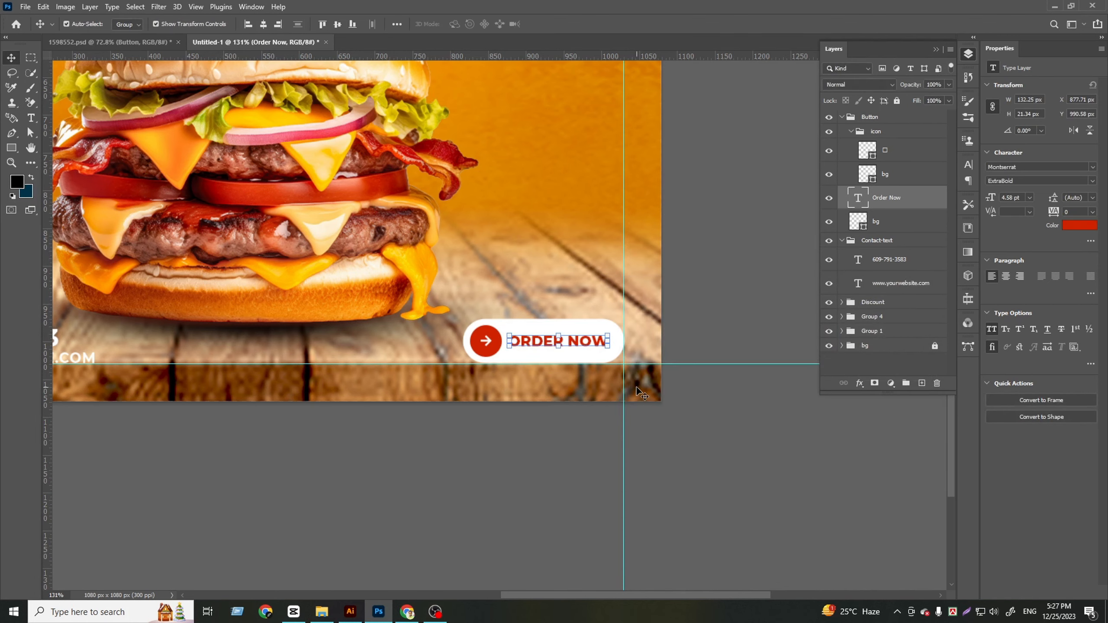
{"action": "key", "text": "ctrl+0"}
{"action": "left_click", "coordinate": [798, 425]}
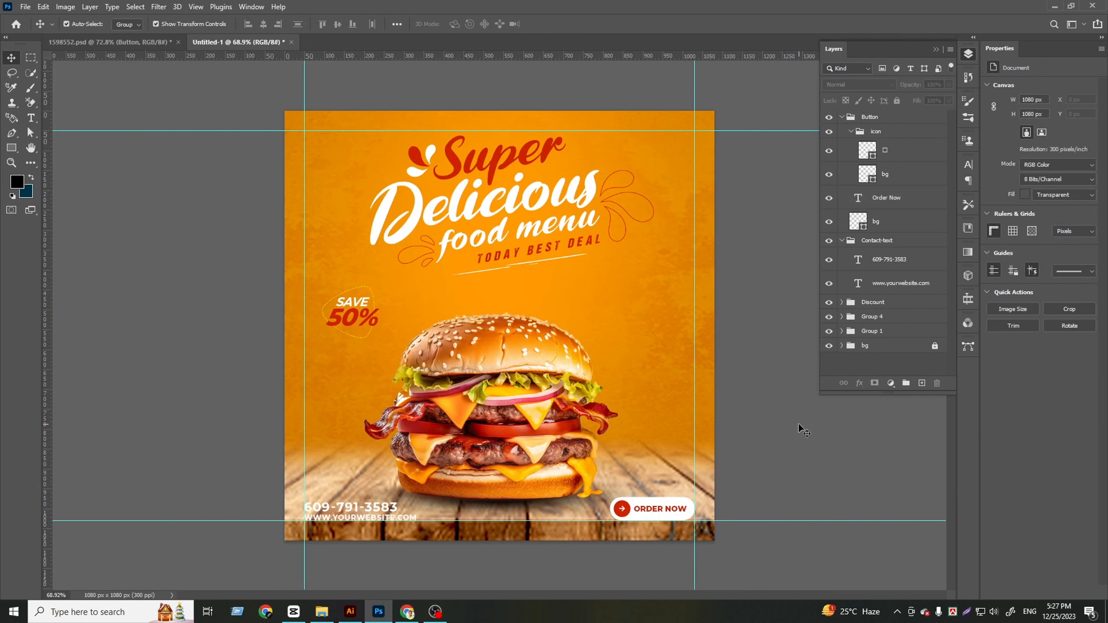
{"action": "key", "text": "ctrl+minus"}
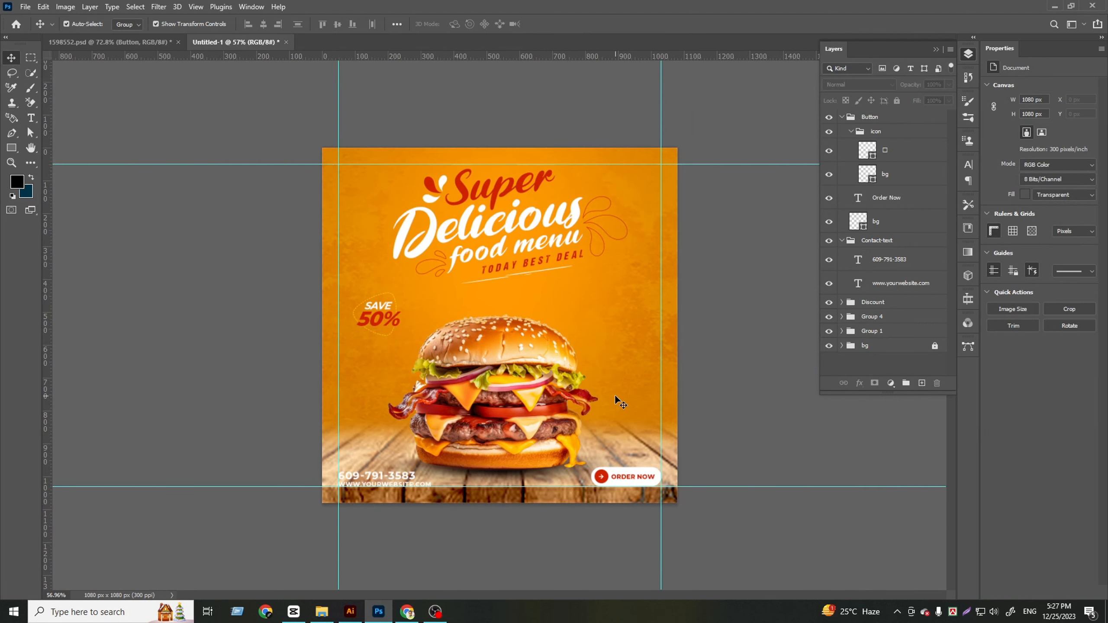
Copy the green leaf from 1598552.psd to the post's right edge beside the burger and rotate it about 24°
{"action": "left_click", "coordinate": [131, 42]}
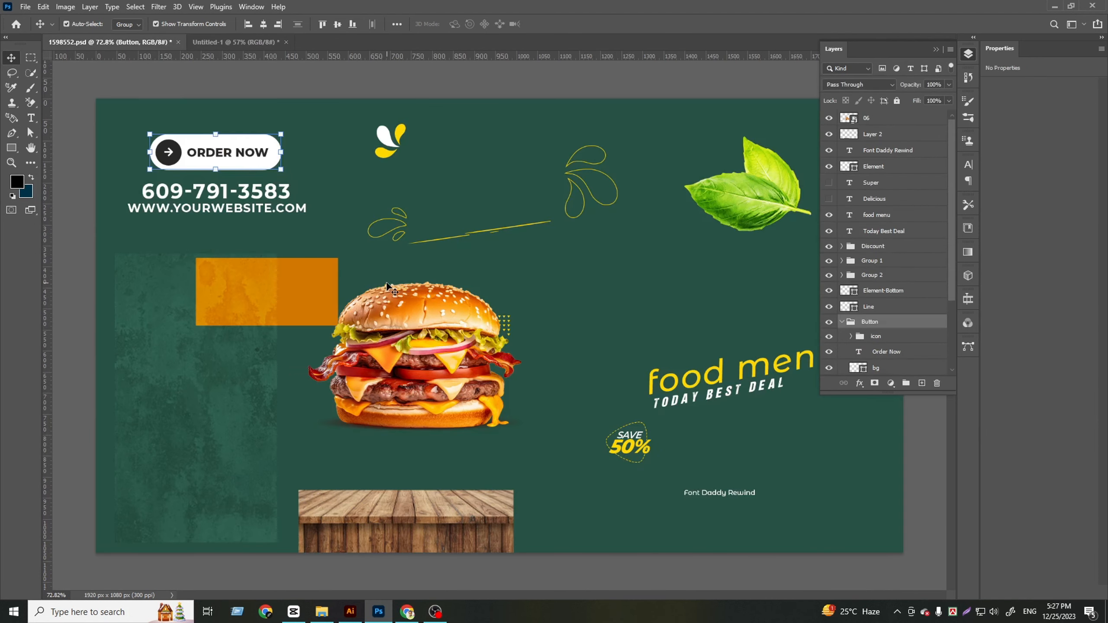
{"action": "left_click_drag", "start_coordinate": [768, 186], "coordinate": [650, 331]}
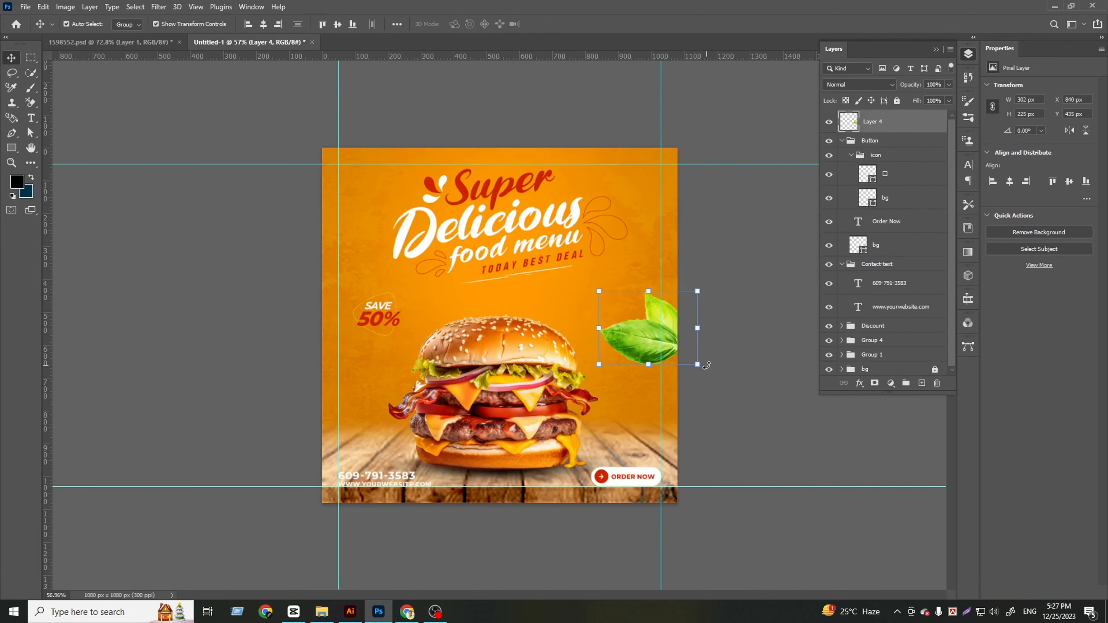
{"action": "left_click_drag", "start_coordinate": [706, 366], "coordinate": [697, 394]}
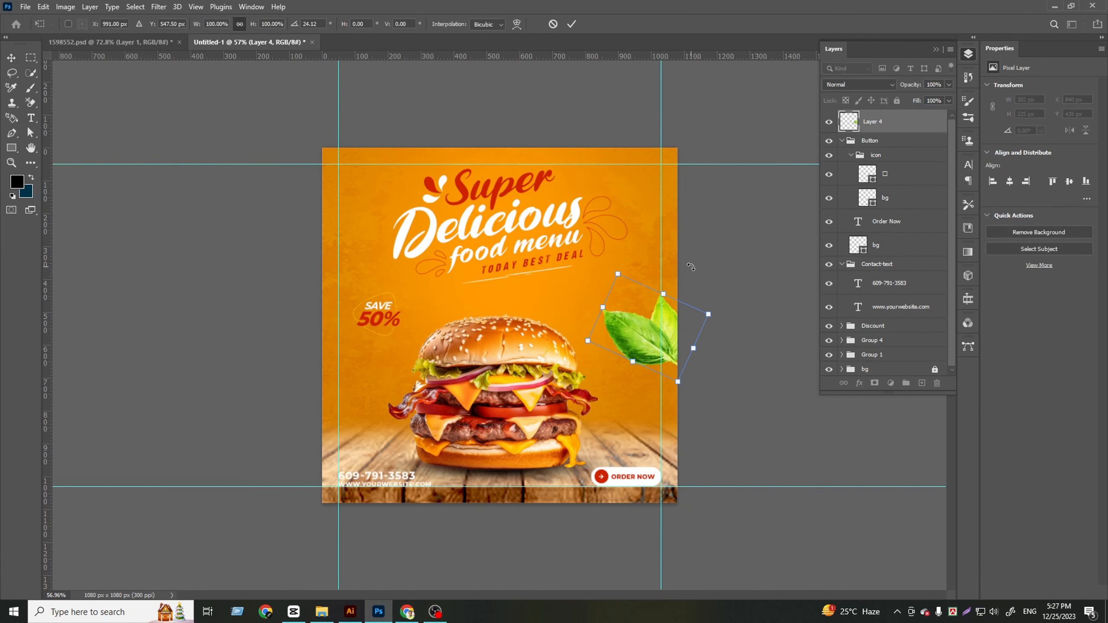
{"action": "left_click", "coordinate": [573, 23]}
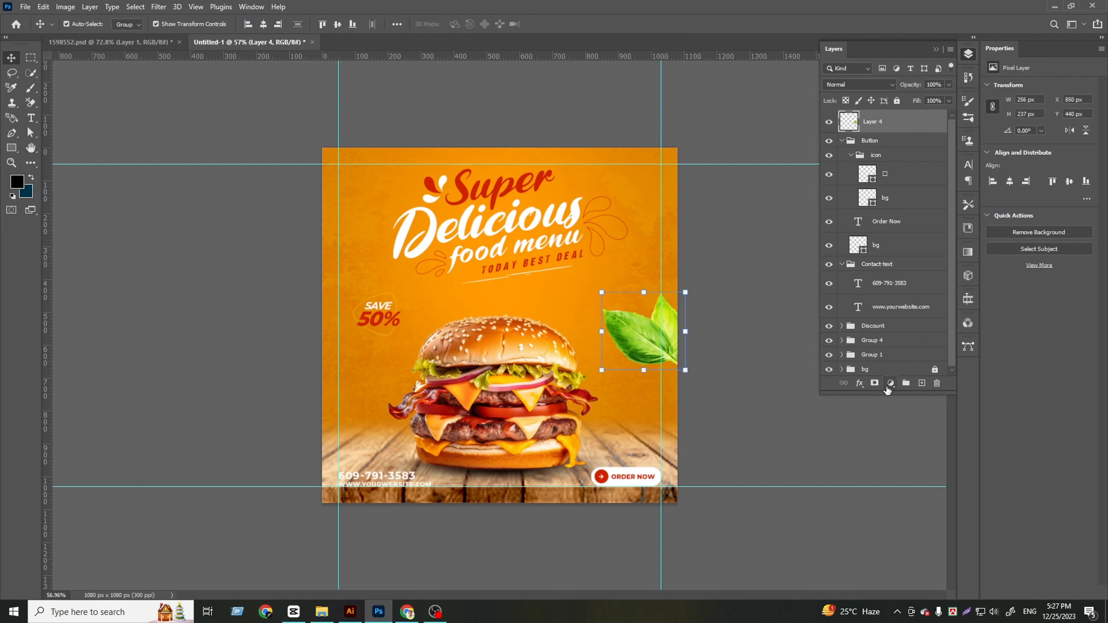
Apply a Motion Blur with angle -13° and distance 36 pixels to the leaf, and enlarge it to about 110%
{"action": "left_click", "coordinate": [158, 6]}
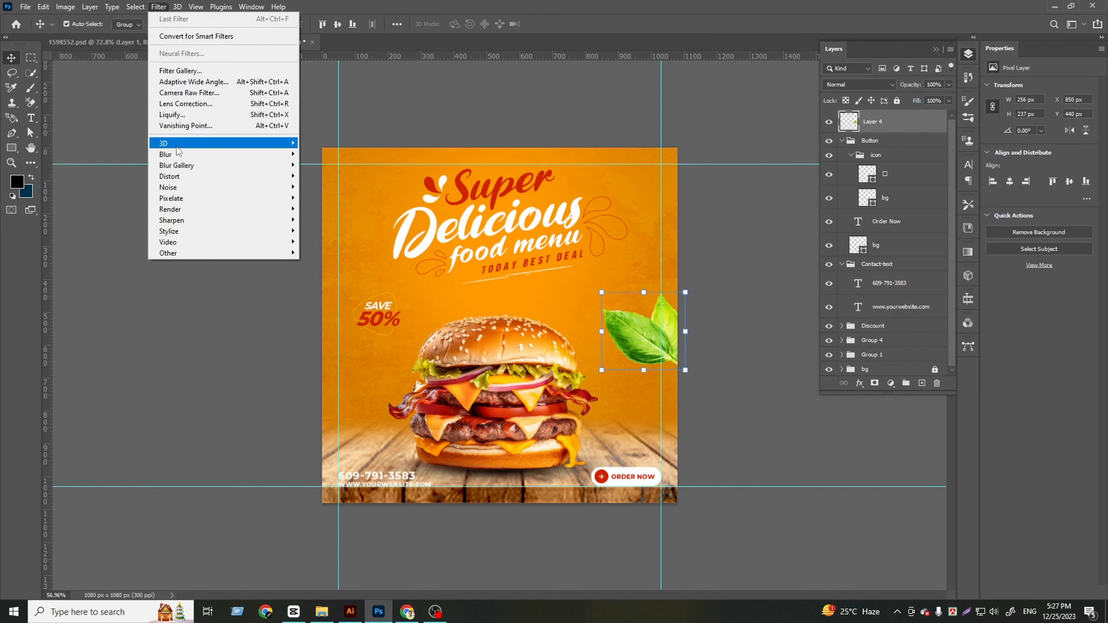
{"action": "mouse_move", "coordinate": [254, 155]}
{"action": "left_click", "coordinate": [329, 219]}
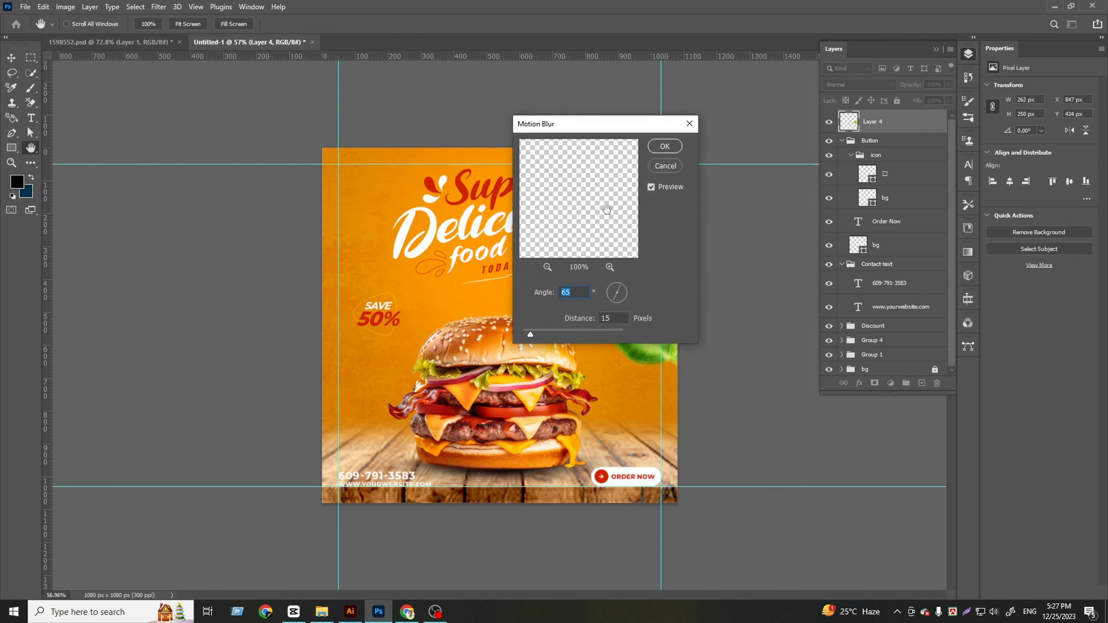
{"action": "left_click_drag", "start_coordinate": [629, 127], "coordinate": [468, 123]}
{"action": "left_click_drag", "start_coordinate": [461, 289], "coordinate": [472, 290]}
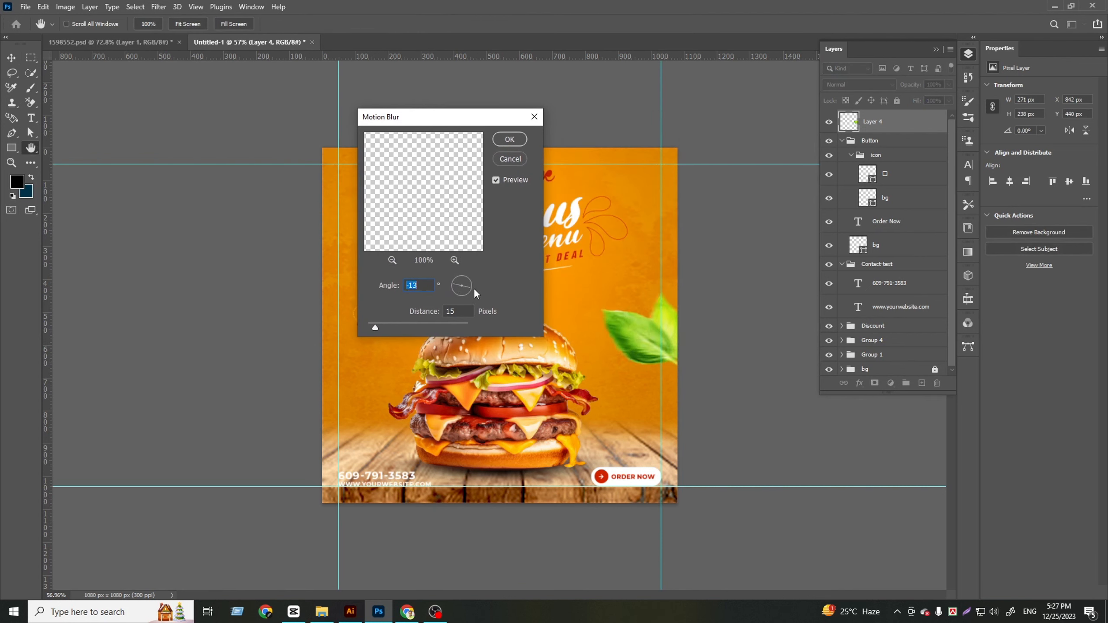
{"action": "left_click_drag", "start_coordinate": [374, 326], "coordinate": [387, 330]}
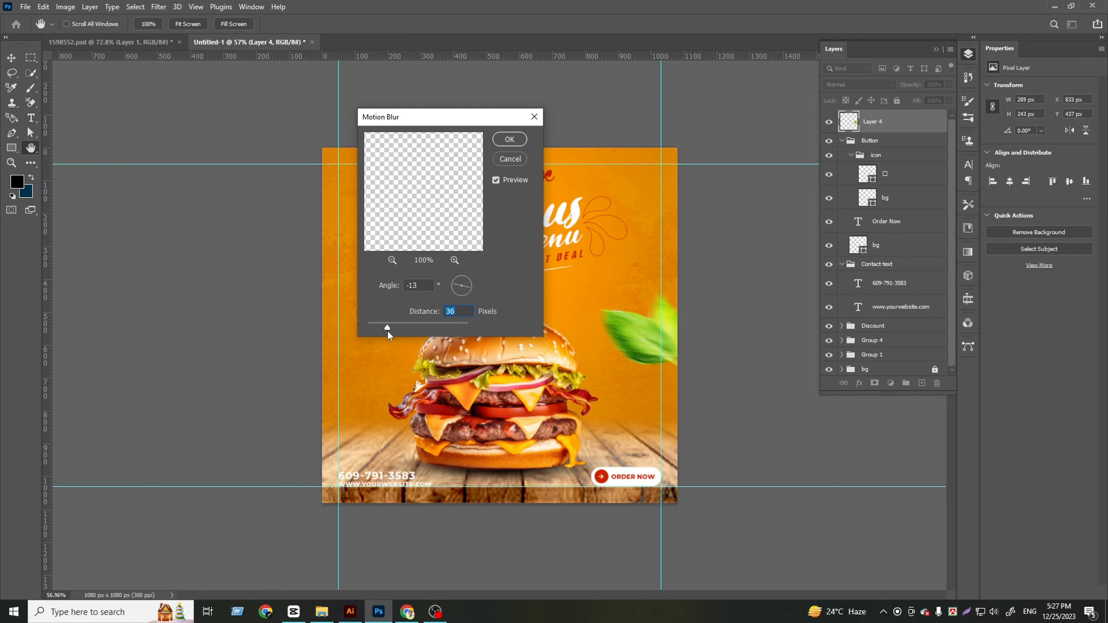
{"action": "left_click", "coordinate": [509, 140]}
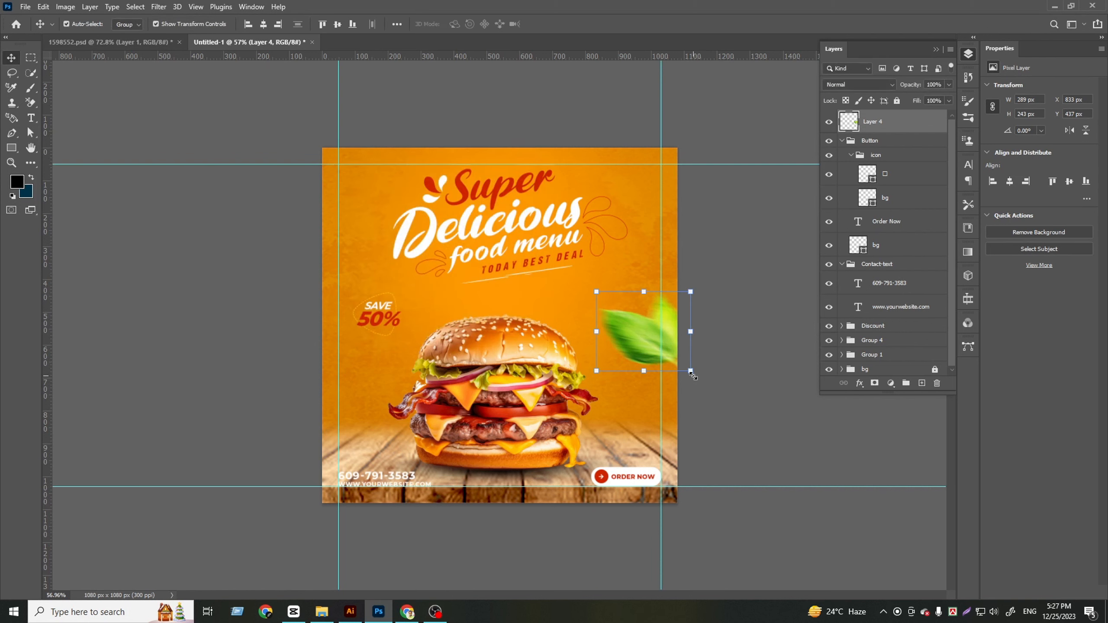
{"action": "left_click_drag", "start_coordinate": [691, 373], "coordinate": [702, 381]}
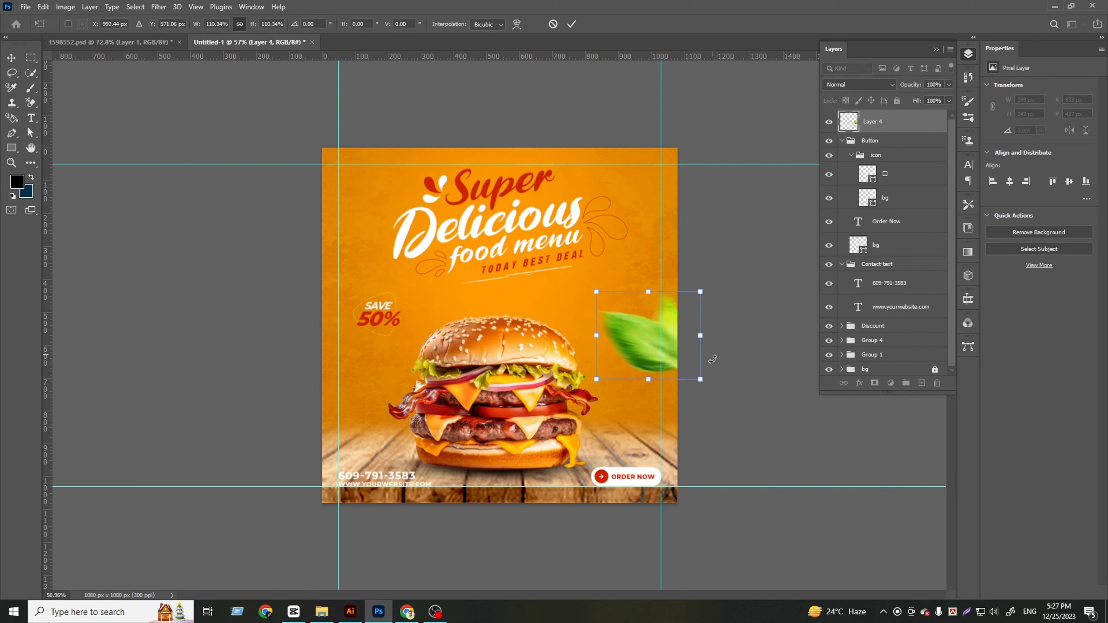
{"action": "left_click", "coordinate": [571, 25]}
Duplicate the leaf to the post's upper-left edge, rotate the copy 90°, scale it to about 72%, and deselect it
{"action": "left_click_drag", "start_coordinate": [644, 345], "coordinate": [329, 218]}
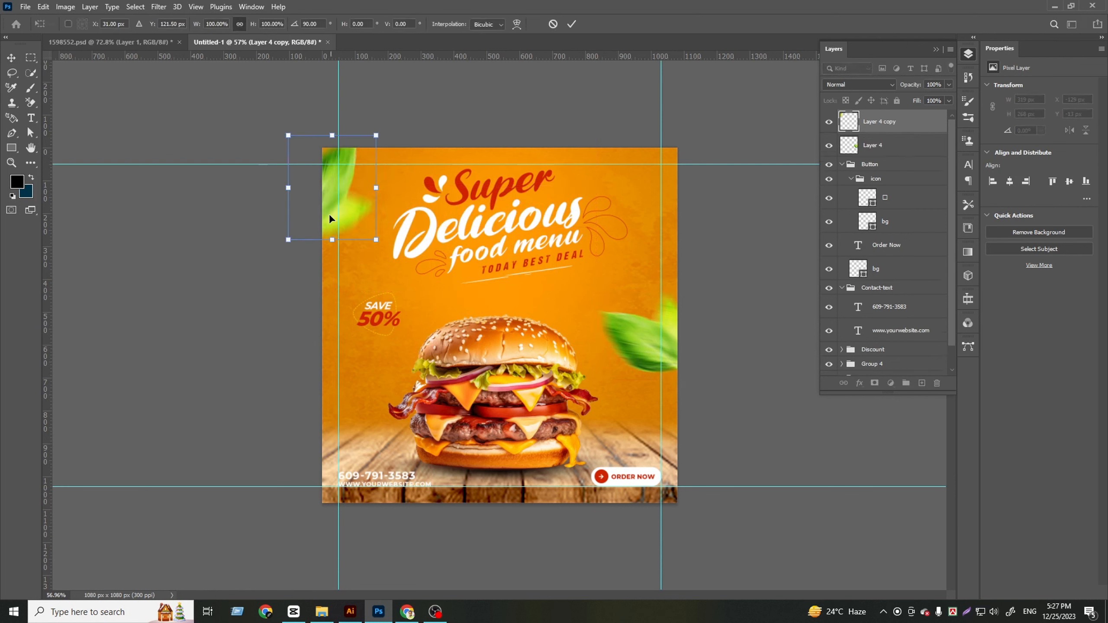
{"action": "left_click_drag", "start_coordinate": [334, 136], "coordinate": [335, 165]}
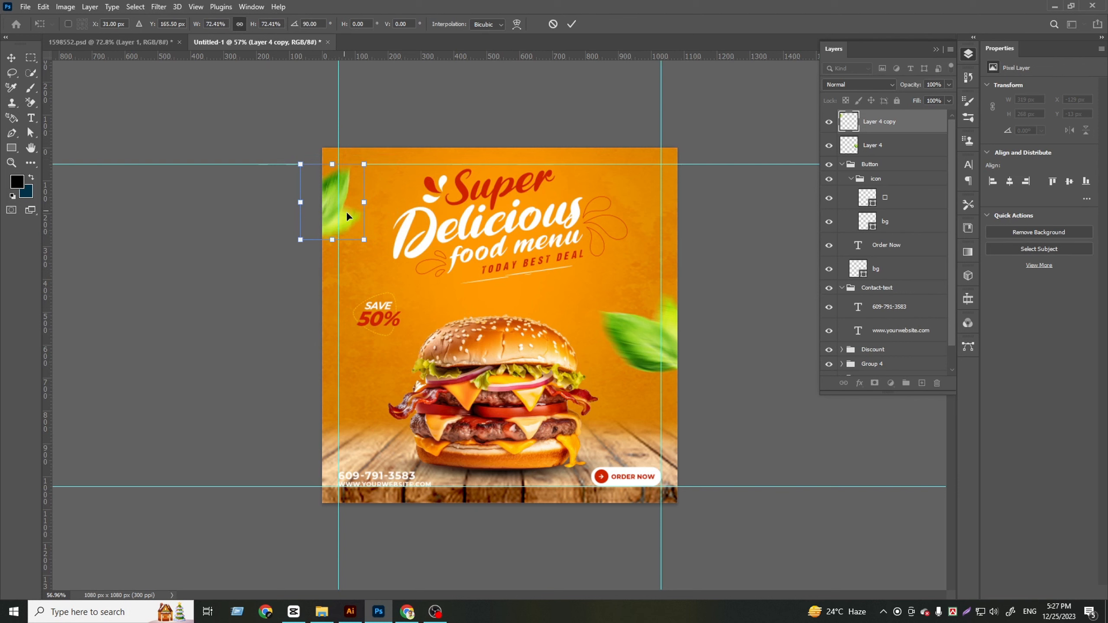
{"action": "left_click_drag", "start_coordinate": [347, 211], "coordinate": [350, 214]}
{"action": "left_click", "coordinate": [571, 24]}
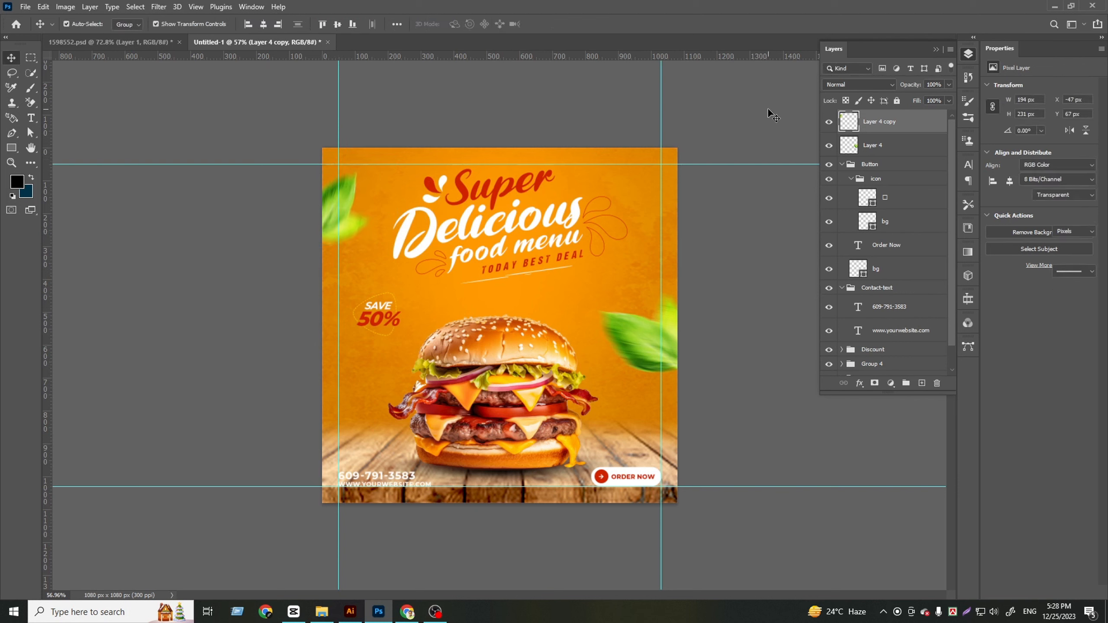
{"action": "left_click", "coordinate": [768, 108]}
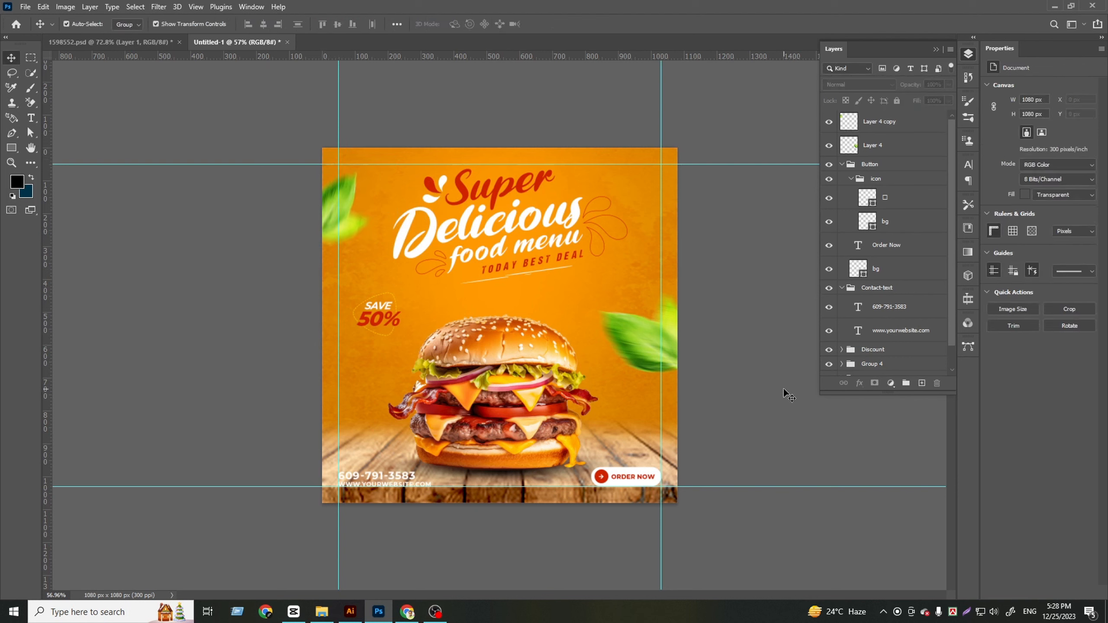
Unlock and expand the bg group, adjust its Texture layer's opacity, and collapse the group again
{"action": "left_click", "coordinate": [842, 164]}
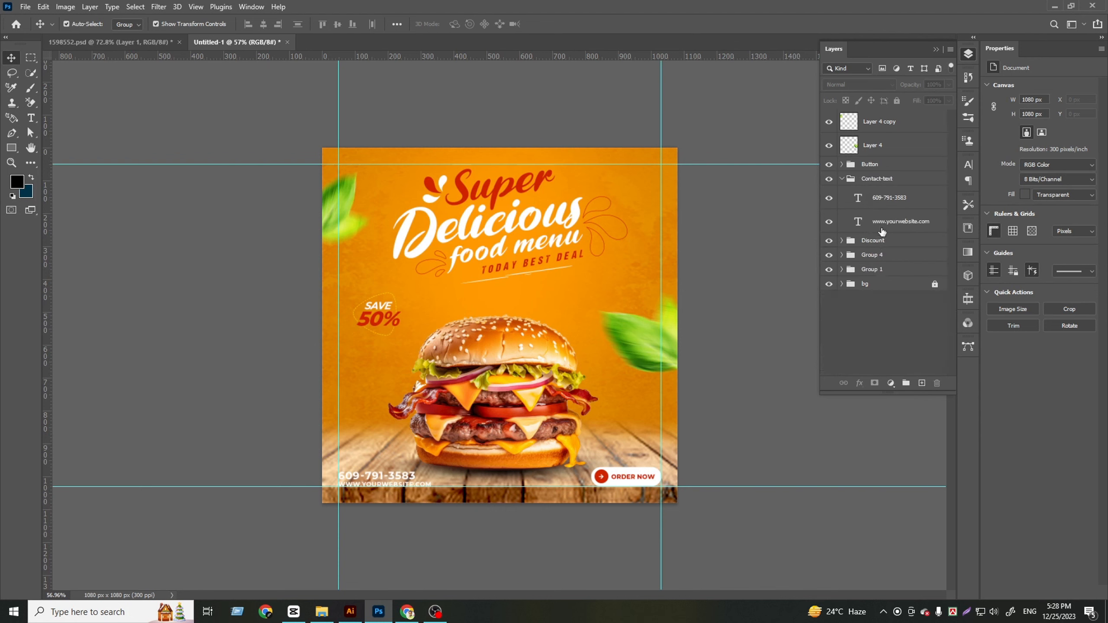
{"action": "left_click", "coordinate": [841, 284]}
{"action": "left_click", "coordinate": [883, 303]}
{"action": "left_click", "coordinate": [886, 330]}
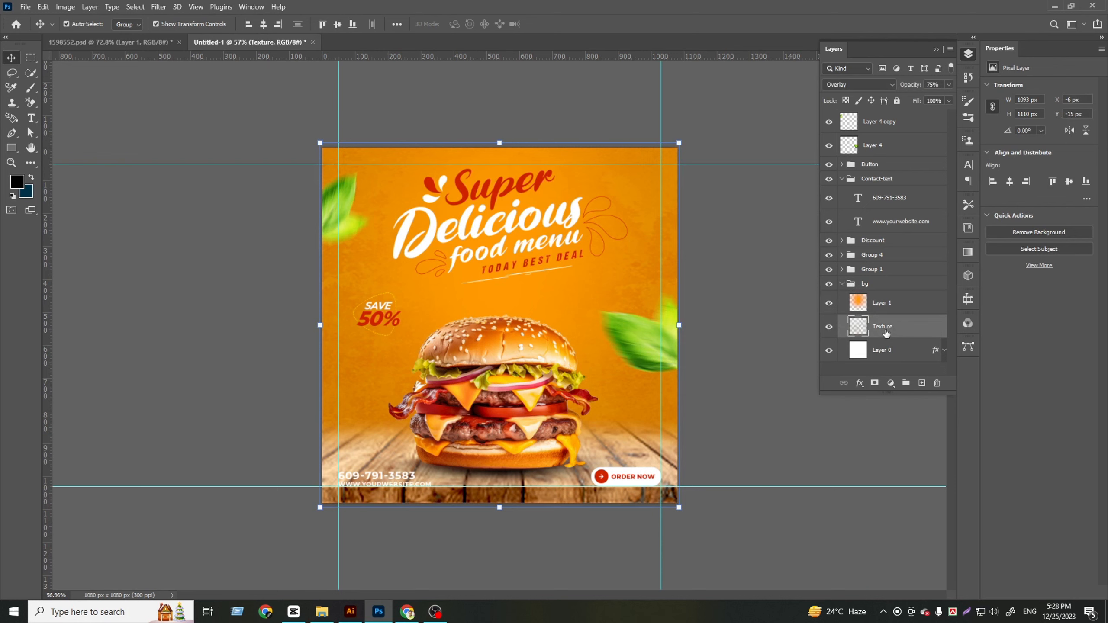
{"action": "left_click", "coordinate": [950, 86]}
{"action": "left_click_drag", "start_coordinate": [939, 96], "coordinate": [939, 95]}
{"action": "left_click", "coordinate": [867, 369]}
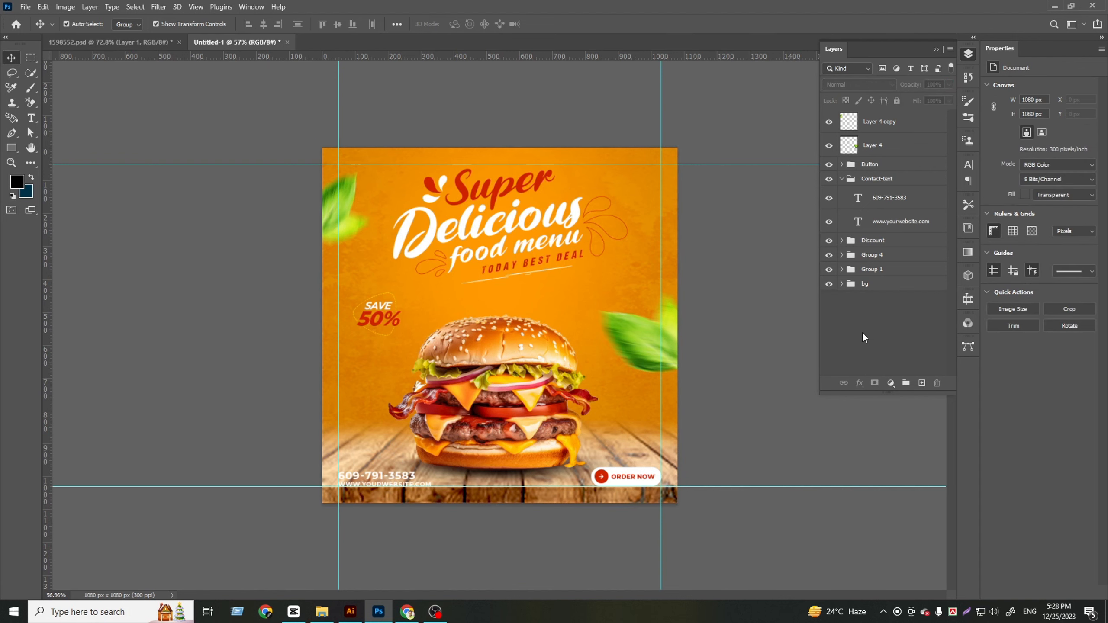
Enlarge the leaf at the post's right edge to about 106% and shift it slightly lower
{"action": "scroll", "coordinate": [514, 340], "scroll_direction": "down", "scroll_amount": 1}
{"action": "left_click", "coordinate": [638, 347]}
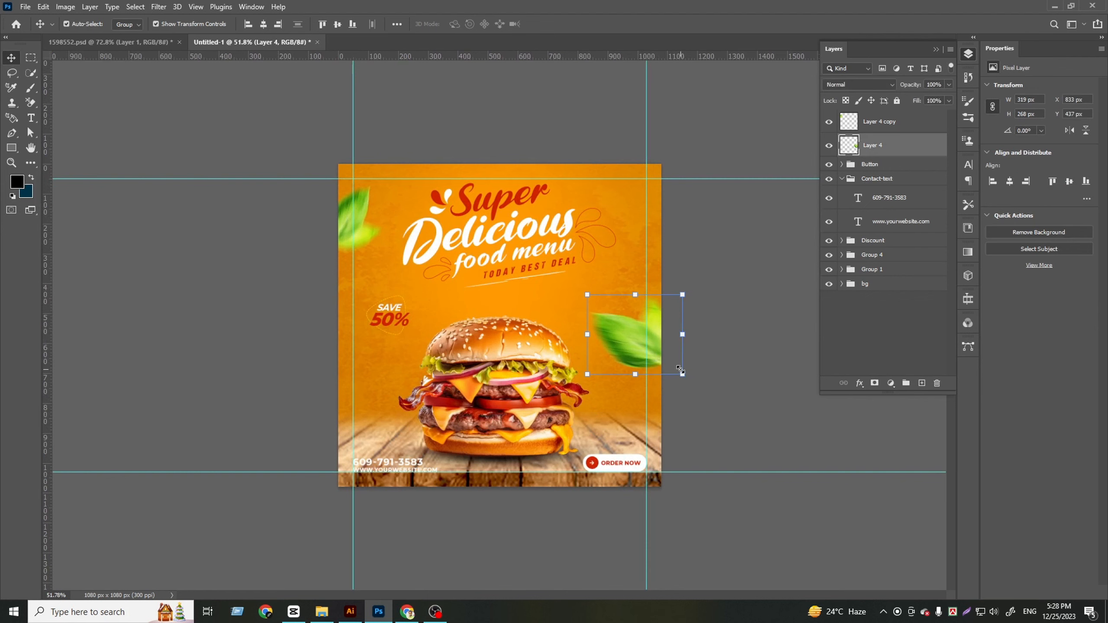
{"action": "left_click_drag", "start_coordinate": [689, 380], "coordinate": [695, 384]}
{"action": "left_click_drag", "start_coordinate": [630, 348], "coordinate": [631, 356]}
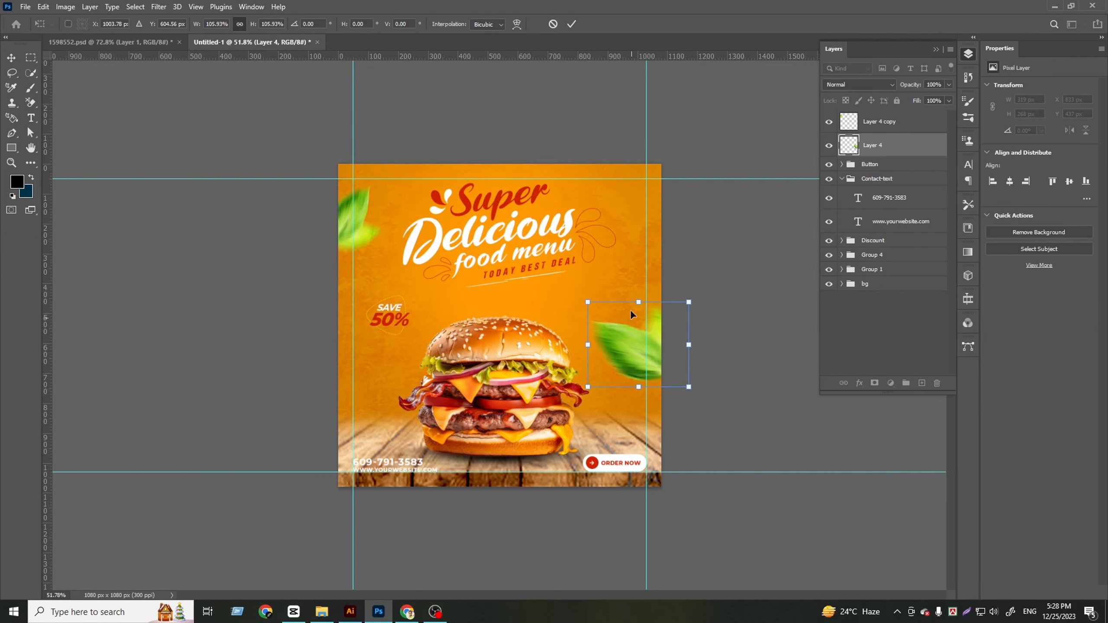
{"action": "left_click", "coordinate": [572, 24]}
{"action": "scroll", "coordinate": [631, 332], "scroll_direction": "down", "scroll_amount": 2}
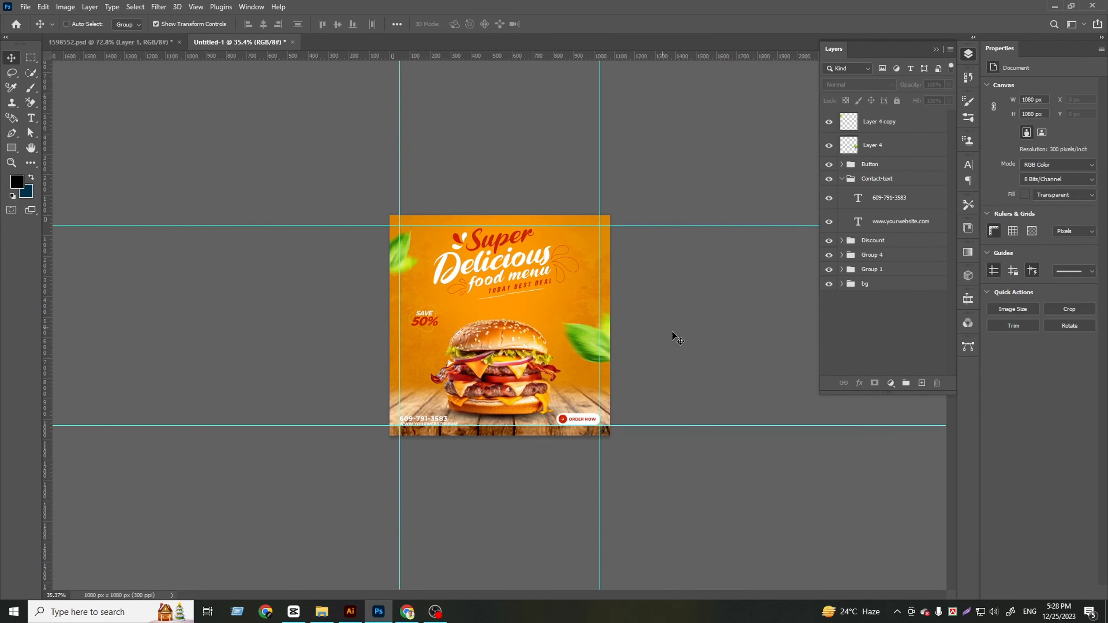
{"action": "scroll", "coordinate": [541, 493], "scroll_direction": "up", "scroll_amount": 4}
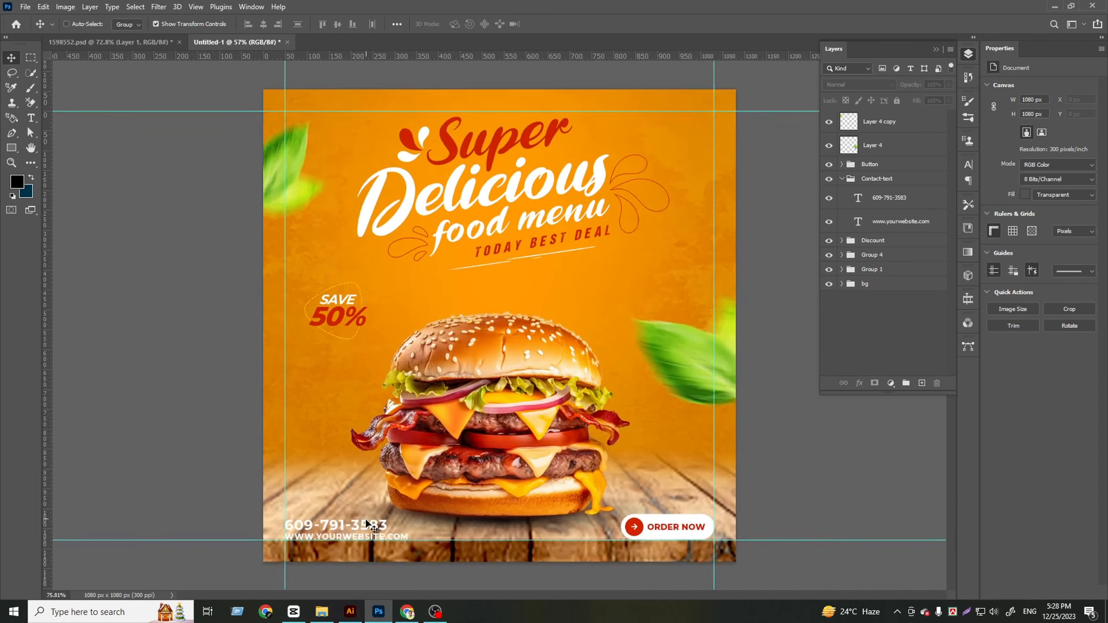
Collapse the Contact-text group and give it a Drop Shadow with 51% opacity, 2 px distance, 20% spread and 18 px size
{"action": "scroll", "coordinate": [369, 524], "scroll_direction": "up", "scroll_amount": 4}
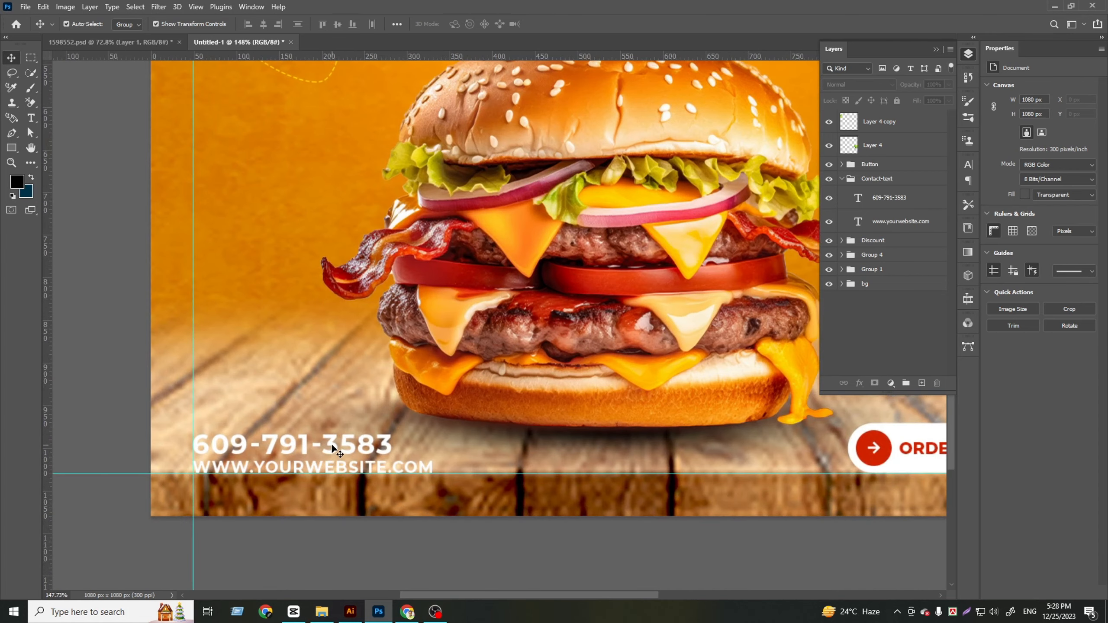
{"action": "left_click", "coordinate": [358, 528]}
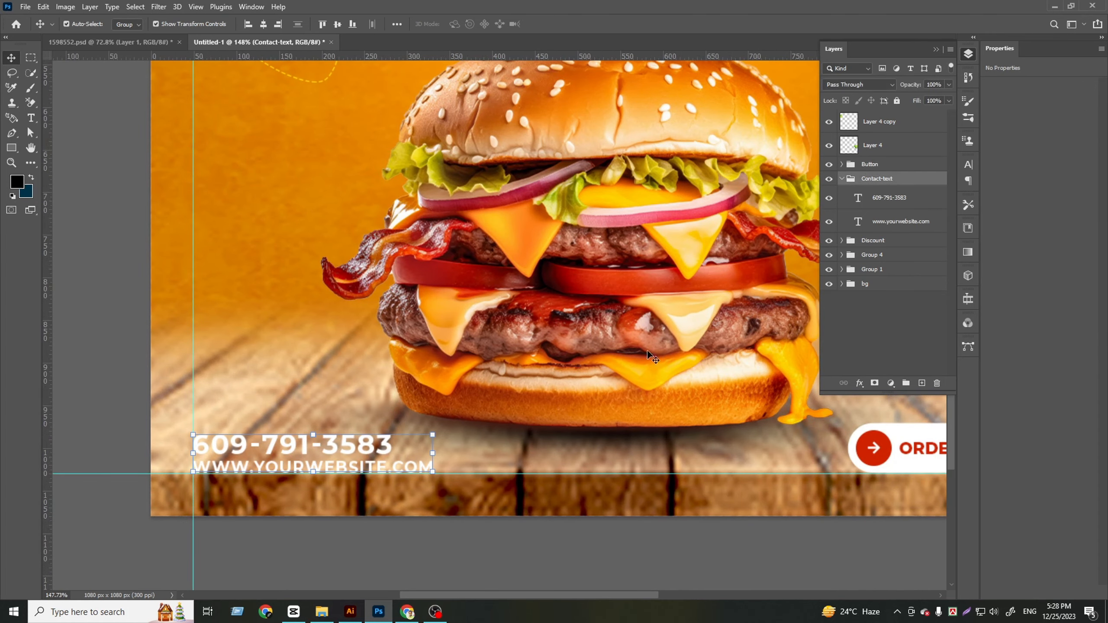
{"action": "left_click", "coordinate": [842, 179]}
{"action": "left_click", "coordinate": [861, 383]}
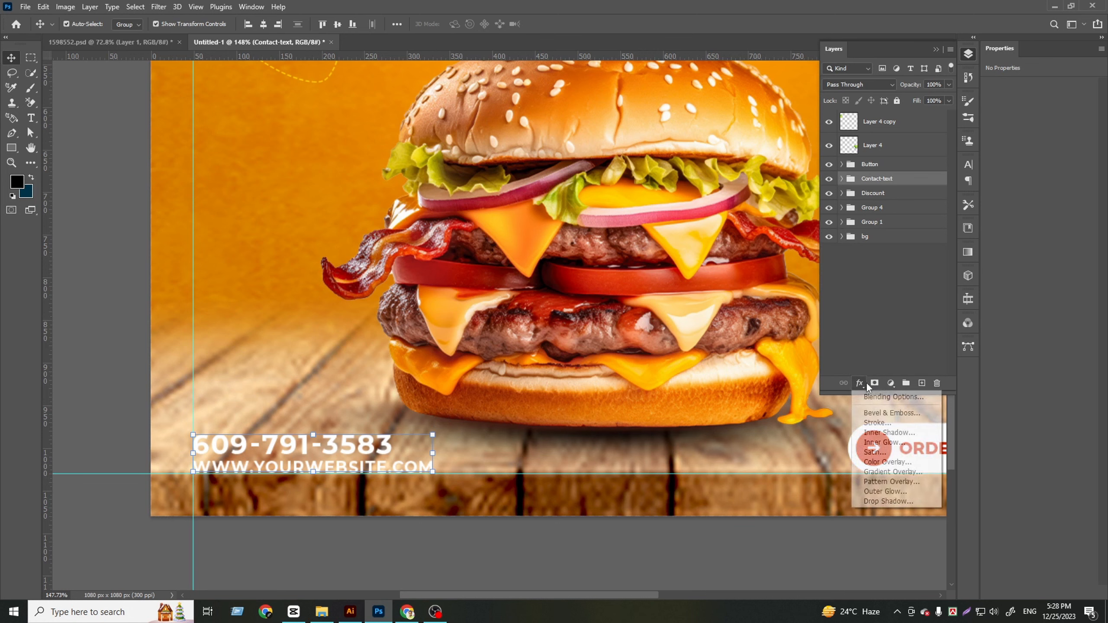
{"action": "left_click", "coordinate": [866, 383]}
{"action": "left_click", "coordinate": [862, 384]}
{"action": "left_click", "coordinate": [879, 500]}
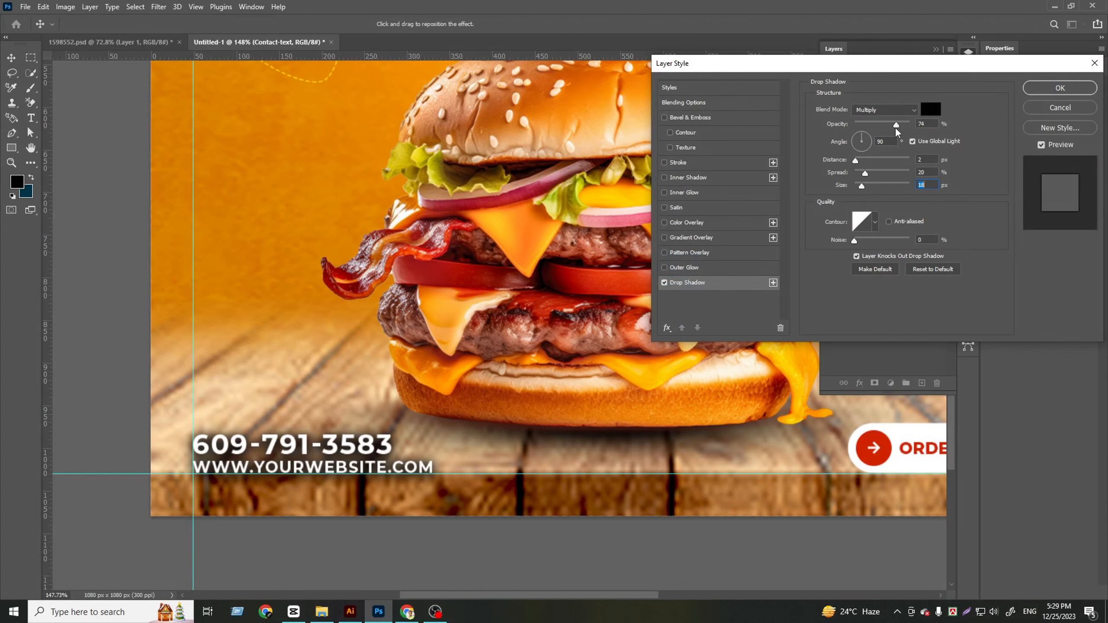
{"action": "left_click_drag", "start_coordinate": [895, 125], "coordinate": [884, 129]}
{"action": "left_click", "coordinate": [1078, 88]}
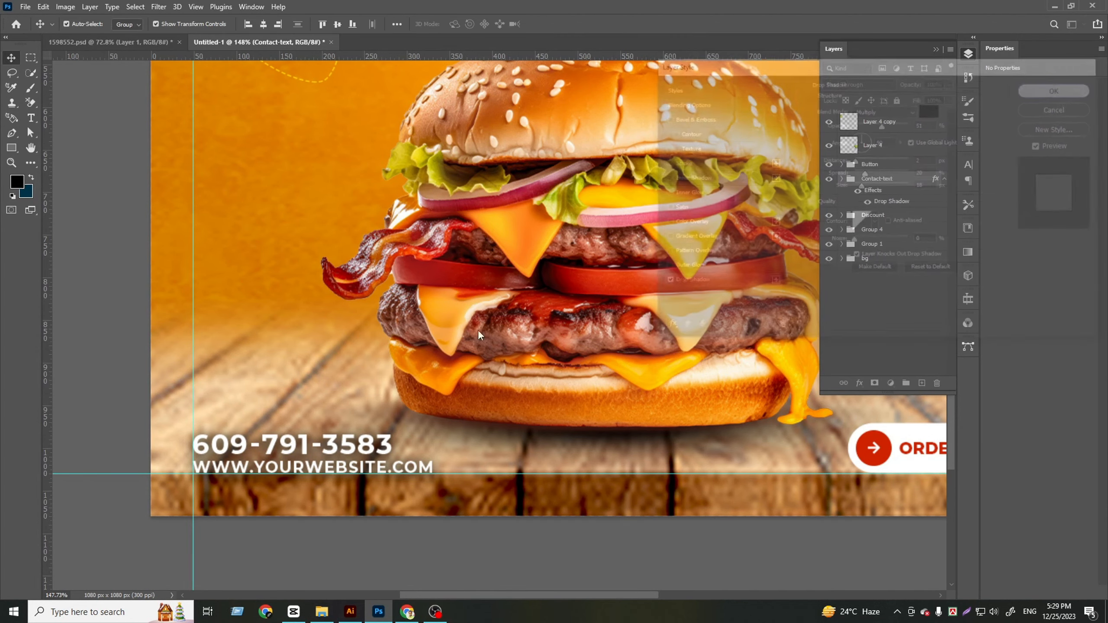
{"action": "scroll", "coordinate": [478, 329], "scroll_direction": "down", "scroll_amount": 5}
{"action": "scroll", "coordinate": [542, 515], "scroll_direction": "down", "scroll_amount": 2}
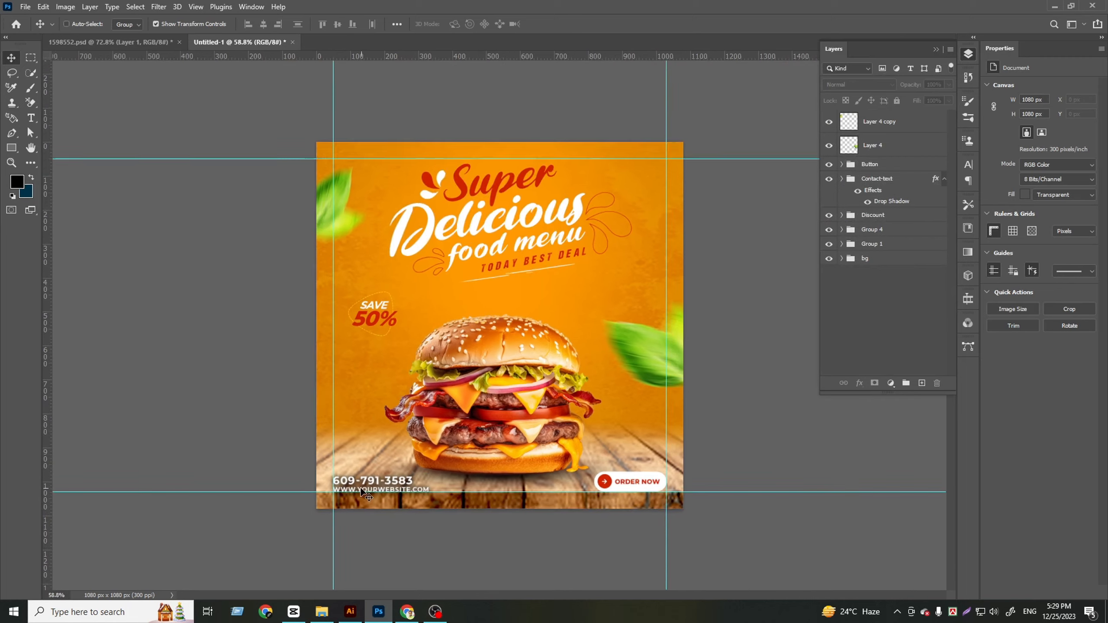
Nudge the headline group (Group 4) 10 px down
{"action": "scroll", "coordinate": [611, 471], "scroll_direction": "up", "scroll_amount": 2}
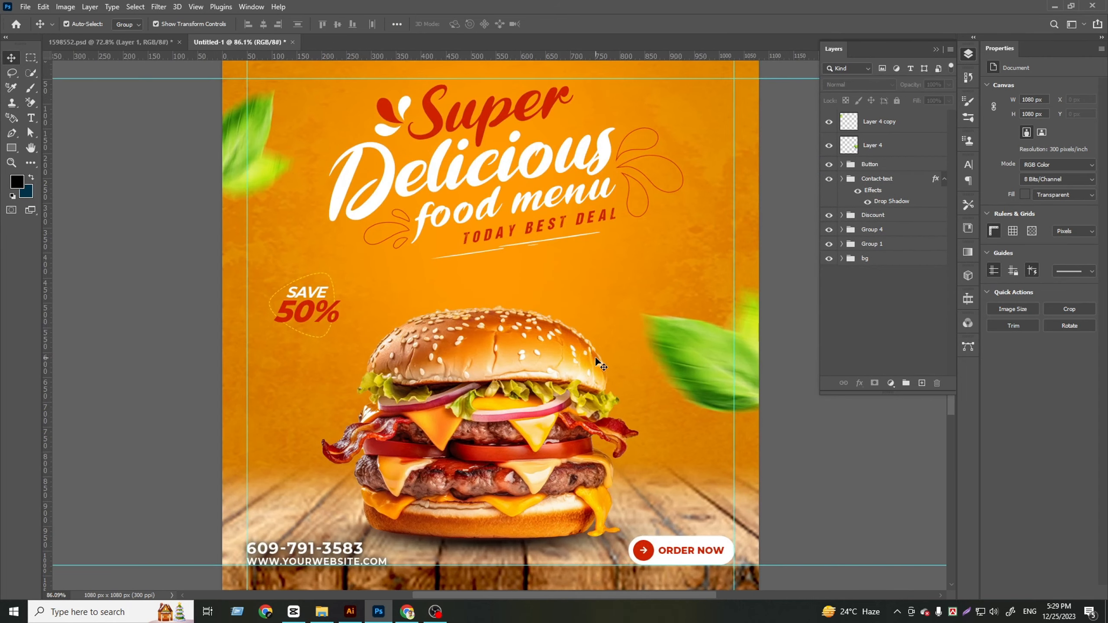
{"action": "scroll", "coordinate": [595, 357], "scroll_direction": "up", "scroll_amount": 2}
{"action": "left_click", "coordinate": [528, 158]}
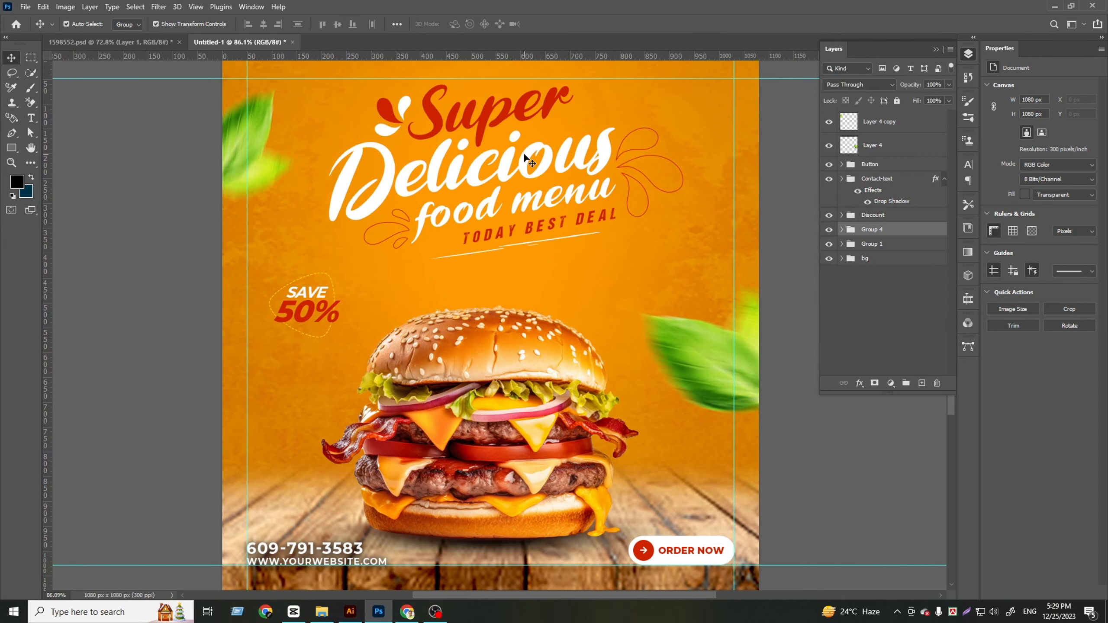
{"action": "key", "text": "shift+Down"}
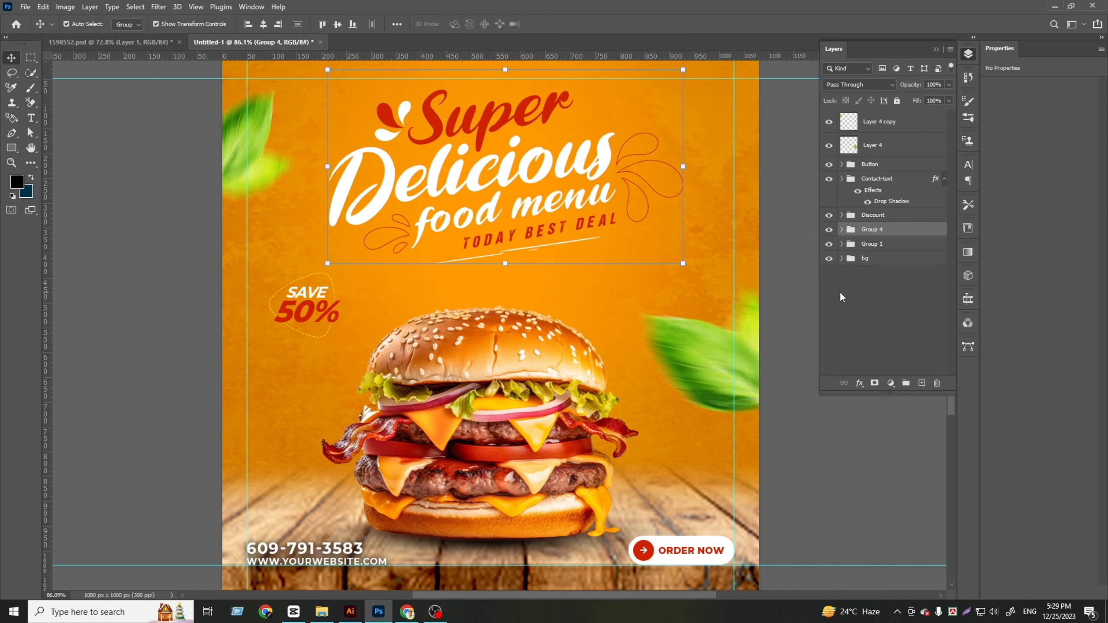
Give the headline group a faint, low-opacity Drop Shadow with 2 px distance and 20% spread, adjusting its size, and deselect the group
{"action": "left_click", "coordinate": [859, 383]}
{"action": "left_click", "coordinate": [879, 502]}
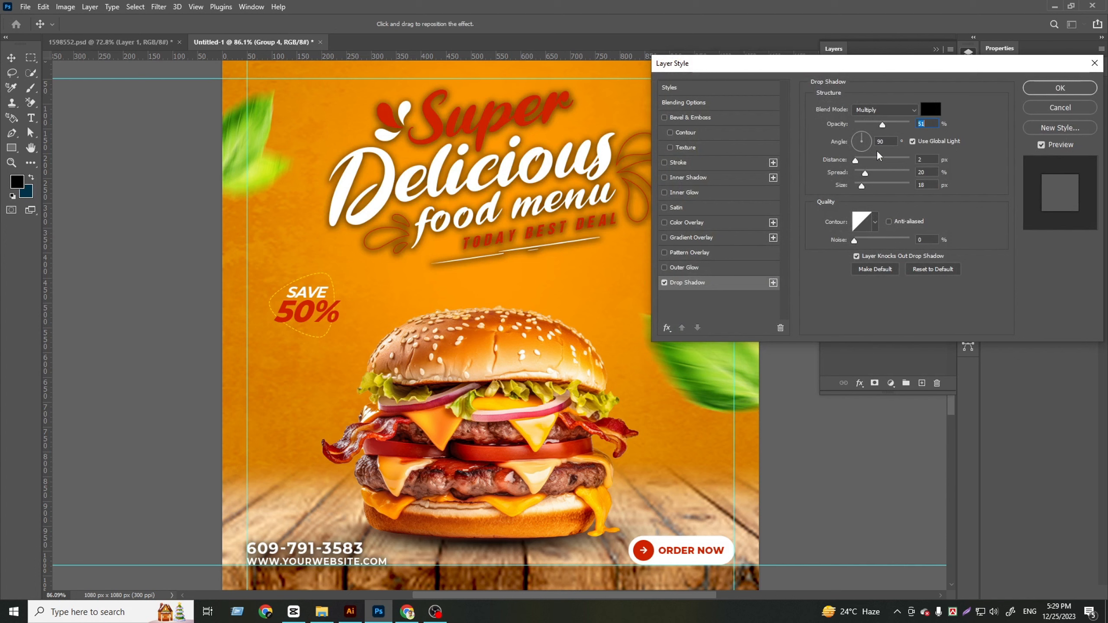
{"action": "left_click_drag", "start_coordinate": [883, 124], "coordinate": [859, 125]}
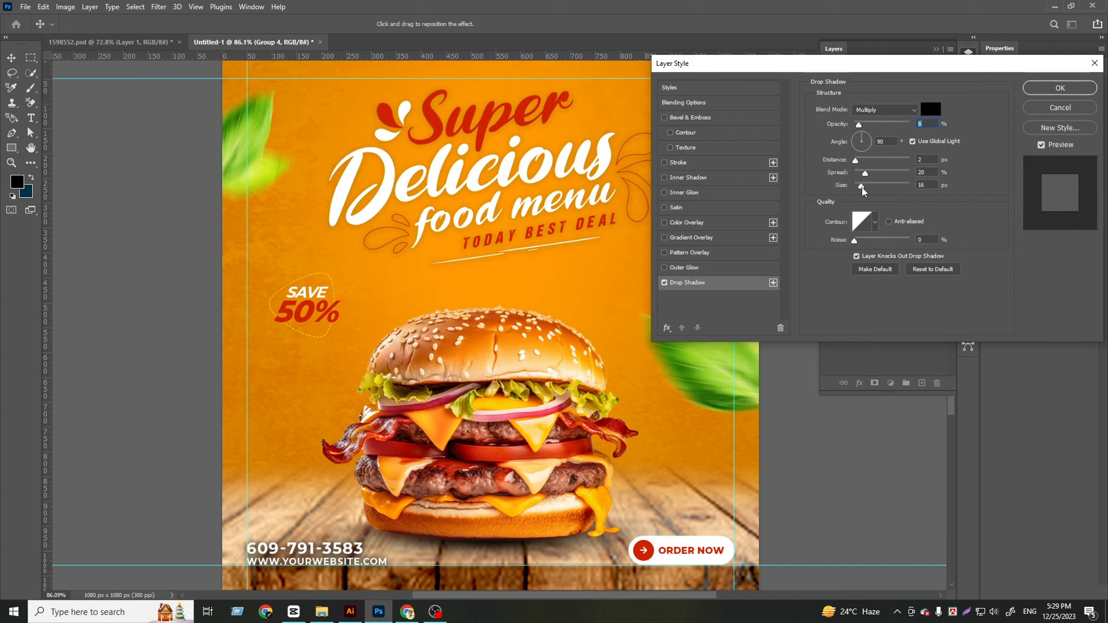
{"action": "left_click_drag", "start_coordinate": [862, 187], "coordinate": [862, 126]}
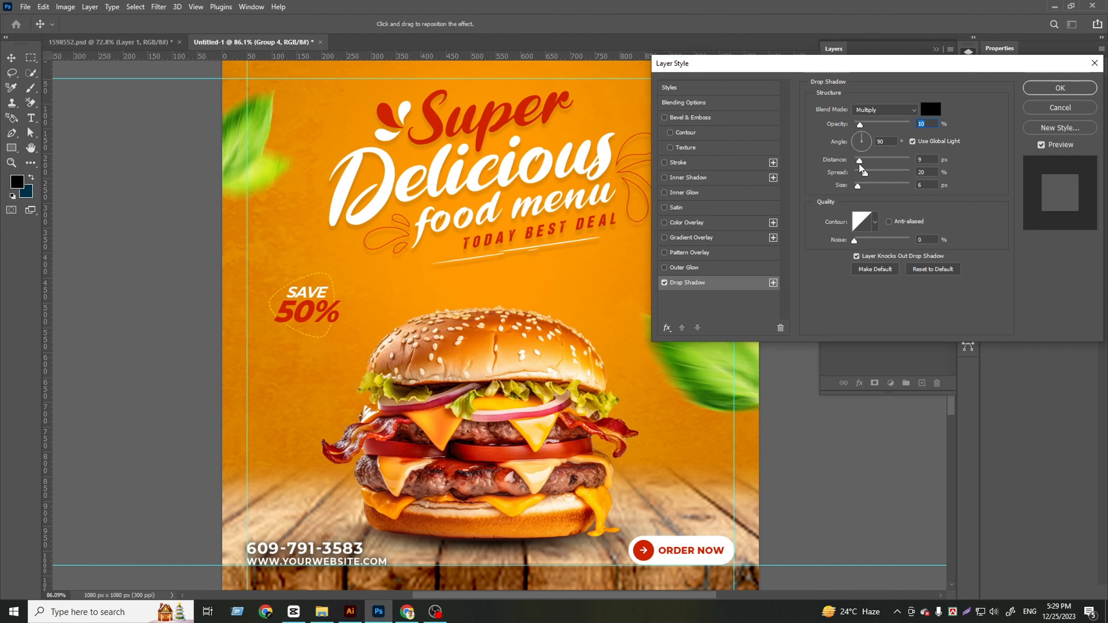
{"action": "mouse_move", "coordinate": [859, 190]}
{"action": "left_mouse_down"}
{"action": "mouse_move", "coordinate": [872, 124]}
{"action": "mouse_move", "coordinate": [858, 184]}
{"action": "left_mouse_up"}
{"action": "left_click", "coordinate": [863, 123]}
{"action": "left_click", "coordinate": [852, 186]}
{"action": "left_click", "coordinate": [1060, 90]}
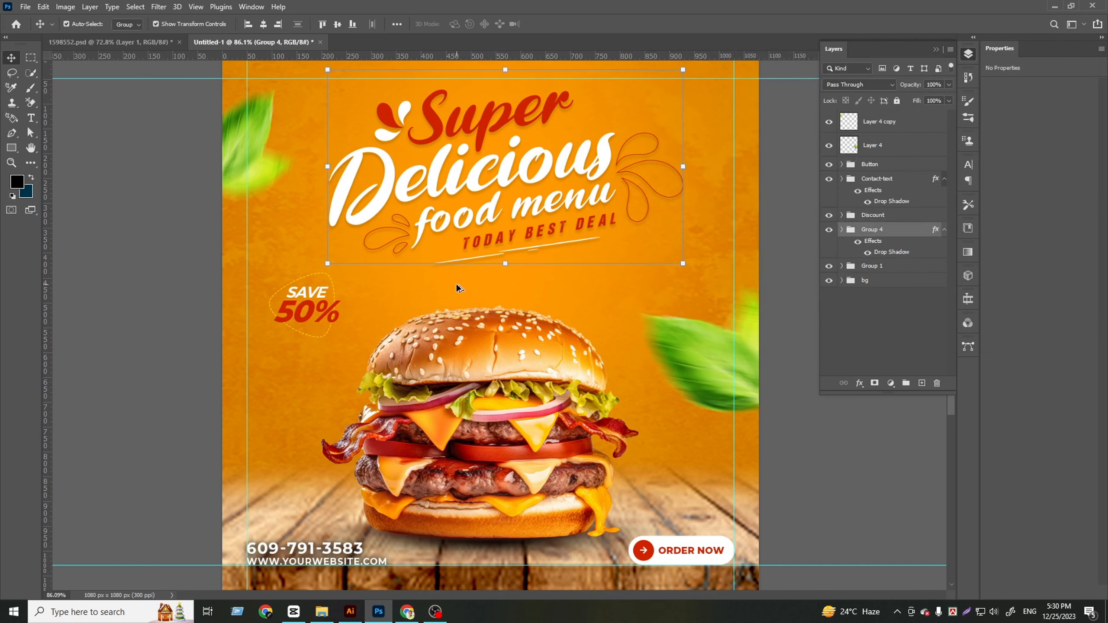
{"action": "scroll", "coordinate": [517, 331], "scroll_direction": "down", "scroll_amount": 4}
{"action": "left_click", "coordinate": [742, 367]}
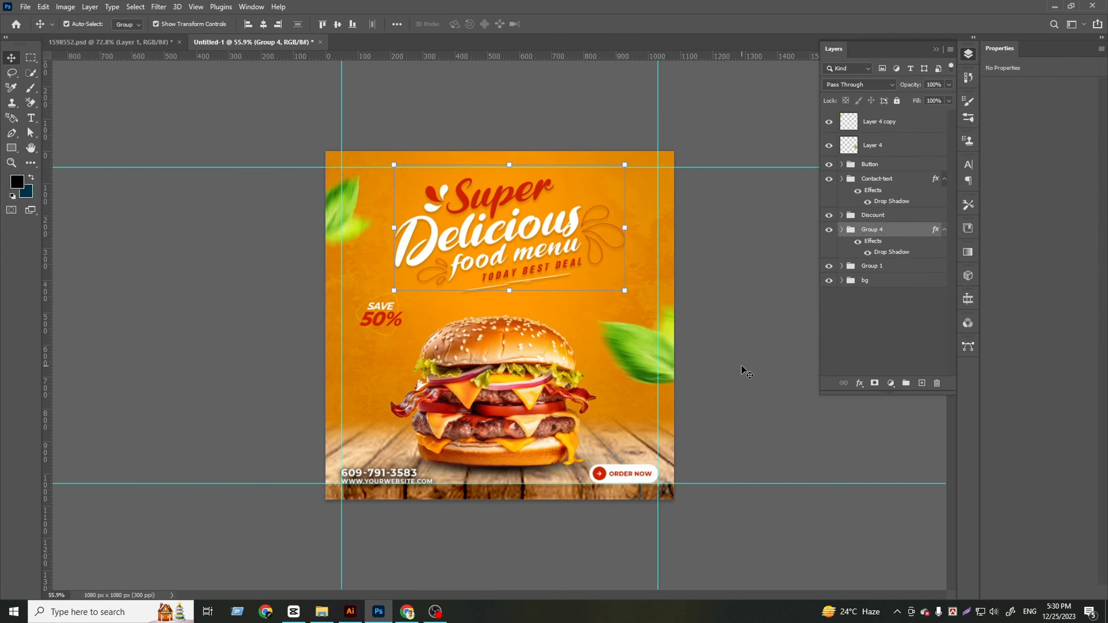
In 1598552.psd, move the burger aside to uncover the yellow triangle pattern, and copy that Element layer into the burger post
{"action": "scroll", "coordinate": [583, 313], "scroll_direction": "up", "scroll_amount": 1}
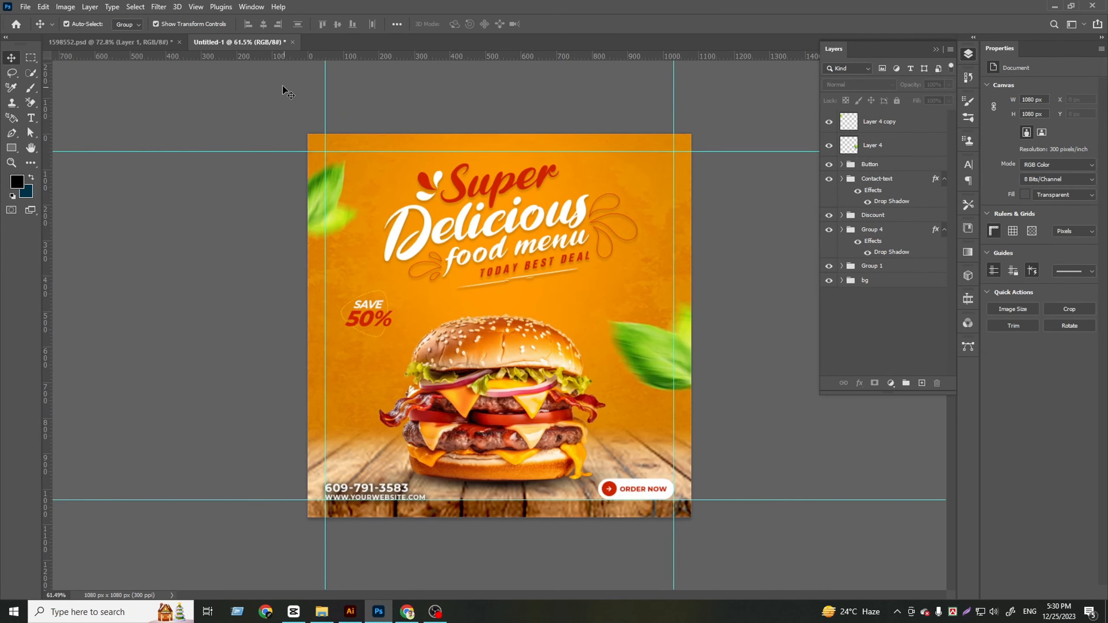
{"action": "left_click", "coordinate": [158, 42]}
{"action": "scroll", "coordinate": [499, 324], "scroll_direction": "down", "scroll_amount": 5}
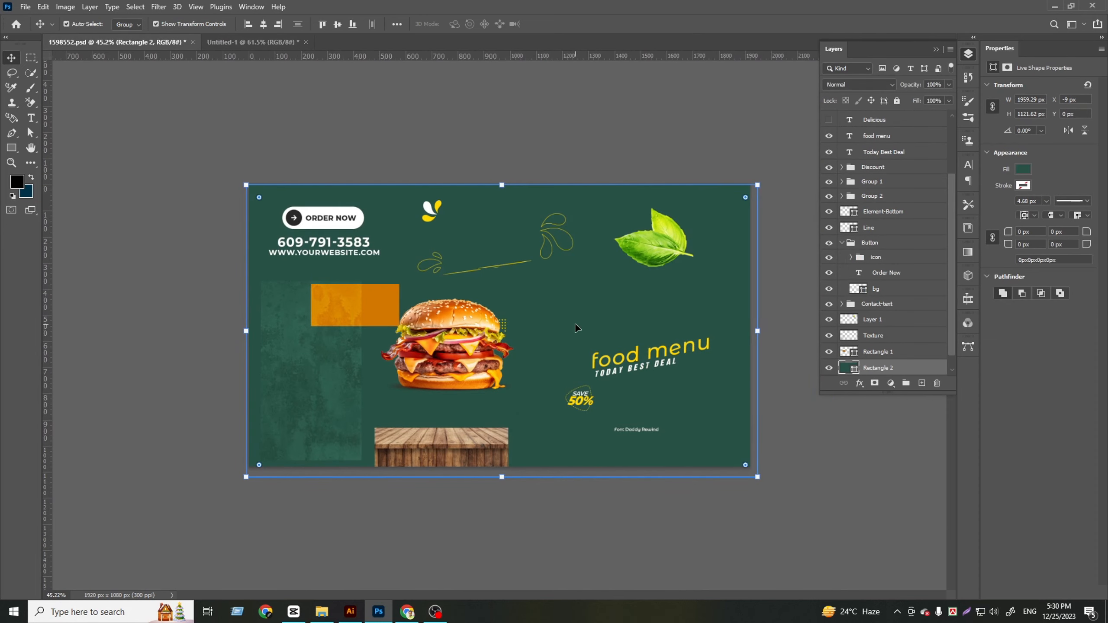
{"action": "left_click_drag", "start_coordinate": [464, 342], "coordinate": [384, 354]}
{"action": "left_click", "coordinate": [501, 336]}
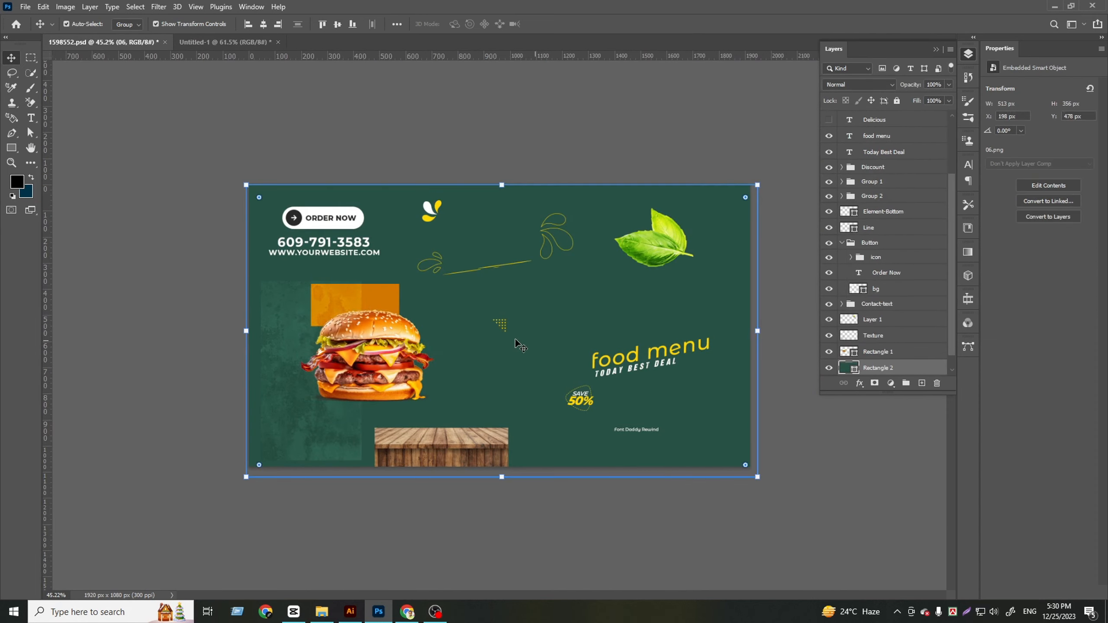
{"action": "scroll", "coordinate": [502, 334], "scroll_direction": "up", "scroll_amount": 8}
{"action": "scroll", "coordinate": [506, 334], "scroll_direction": "up", "scroll_amount": 5}
{"action": "left_click", "coordinate": [506, 334]}
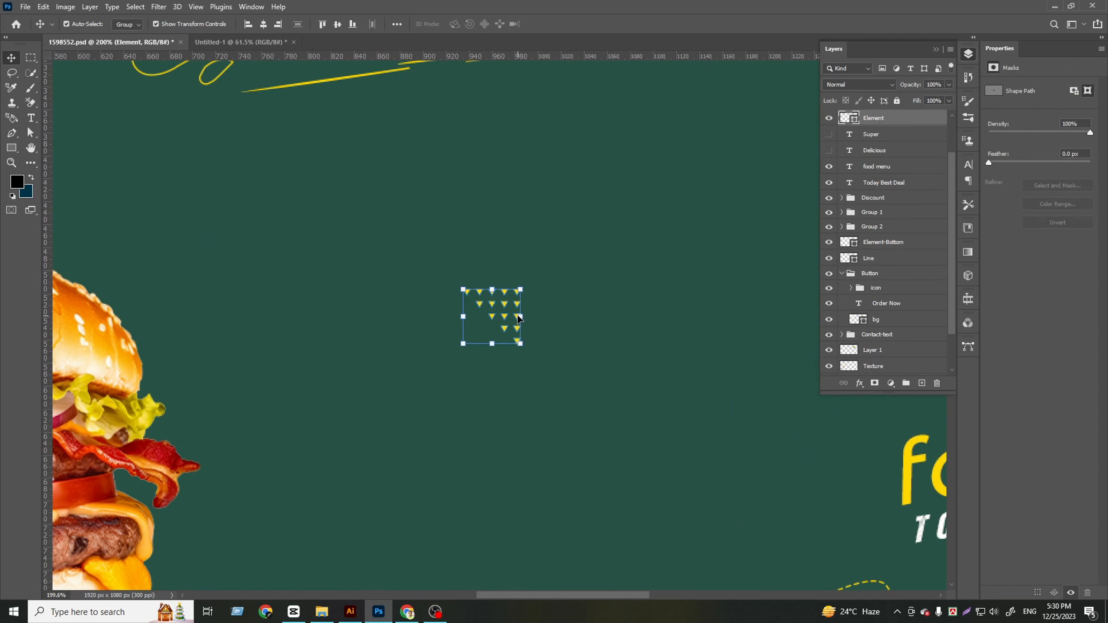
{"action": "left_click_drag", "start_coordinate": [230, 79], "coordinate": [582, 277]}
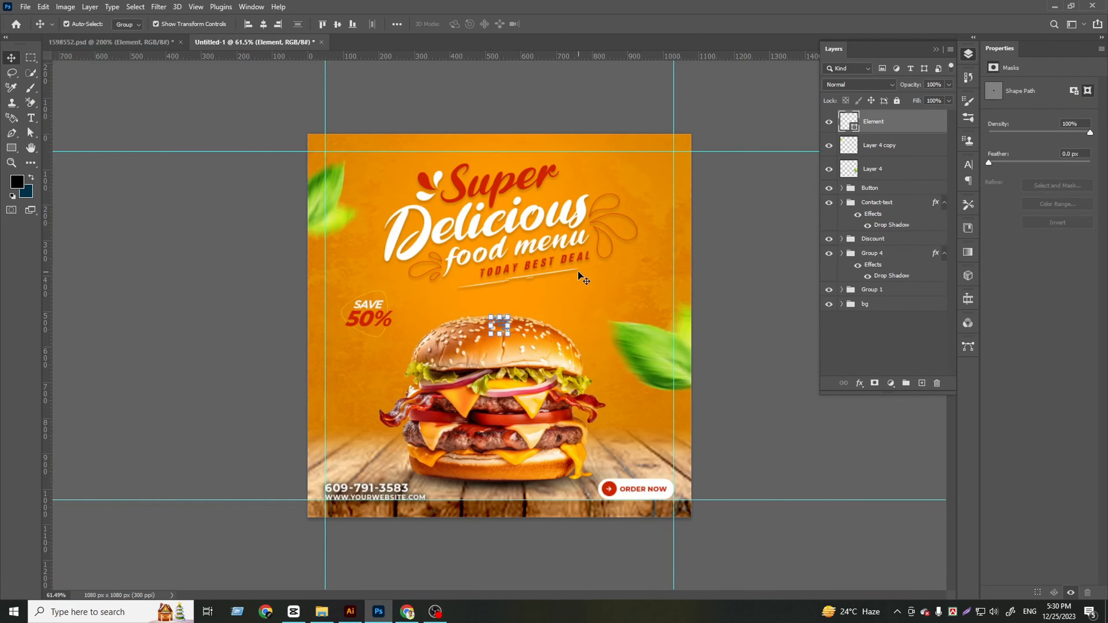
Move the triangle pattern to the post's upper-right corner, aligned with the top and right margin guides
{"action": "key", "text": "ctrl+t"}
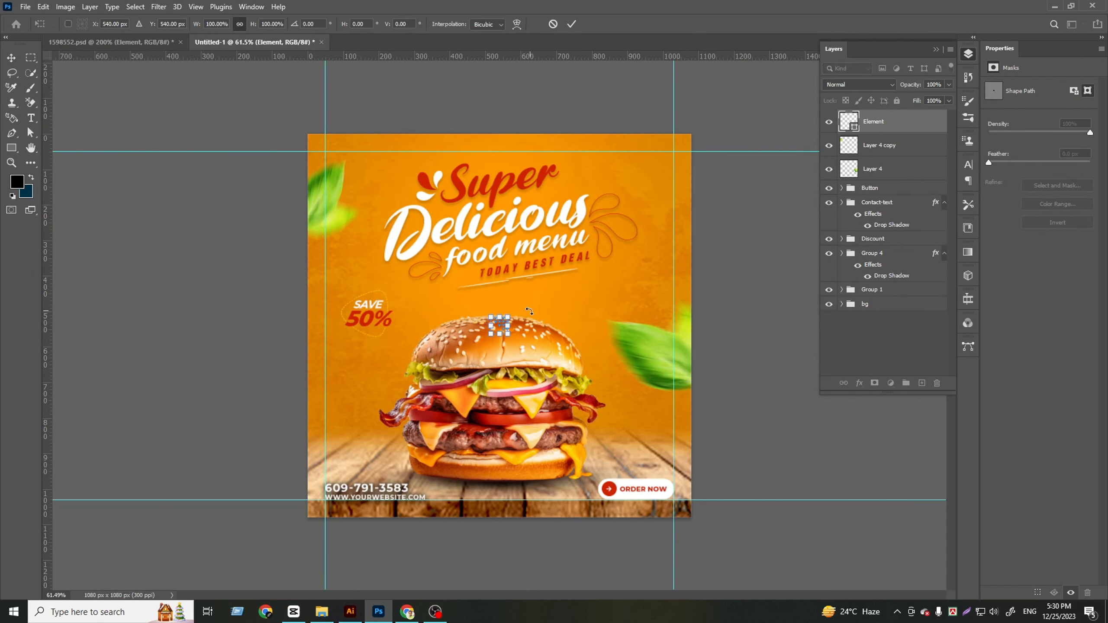
{"action": "scroll", "coordinate": [502, 326], "scroll_direction": "up", "scroll_amount": 3}
{"action": "left_click_drag", "start_coordinate": [508, 326], "coordinate": [743, 84]}
{"action": "scroll", "coordinate": [764, 74], "scroll_direction": "up", "scroll_amount": 5}
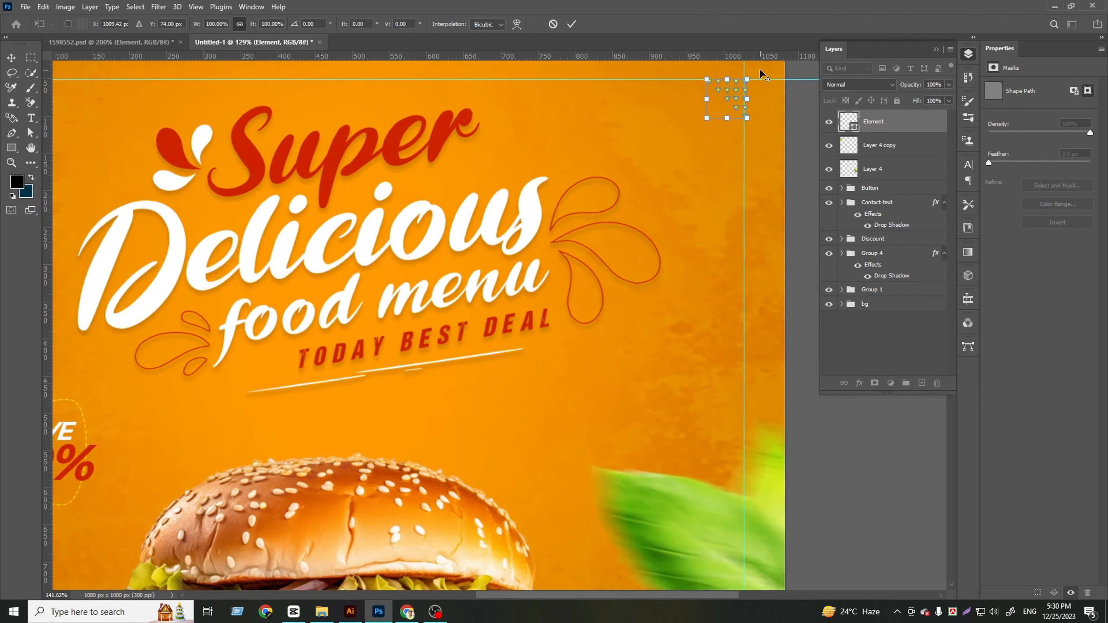
{"action": "scroll", "coordinate": [761, 78], "scroll_direction": "up", "scroll_amount": 2}
{"action": "left_click_drag", "start_coordinate": [694, 126], "coordinate": [708, 150]}
{"action": "scroll", "coordinate": [716, 143], "scroll_direction": "up", "scroll_amount": 2}
{"action": "scroll", "coordinate": [631, 185], "scroll_direction": "down", "scroll_amount": 5}
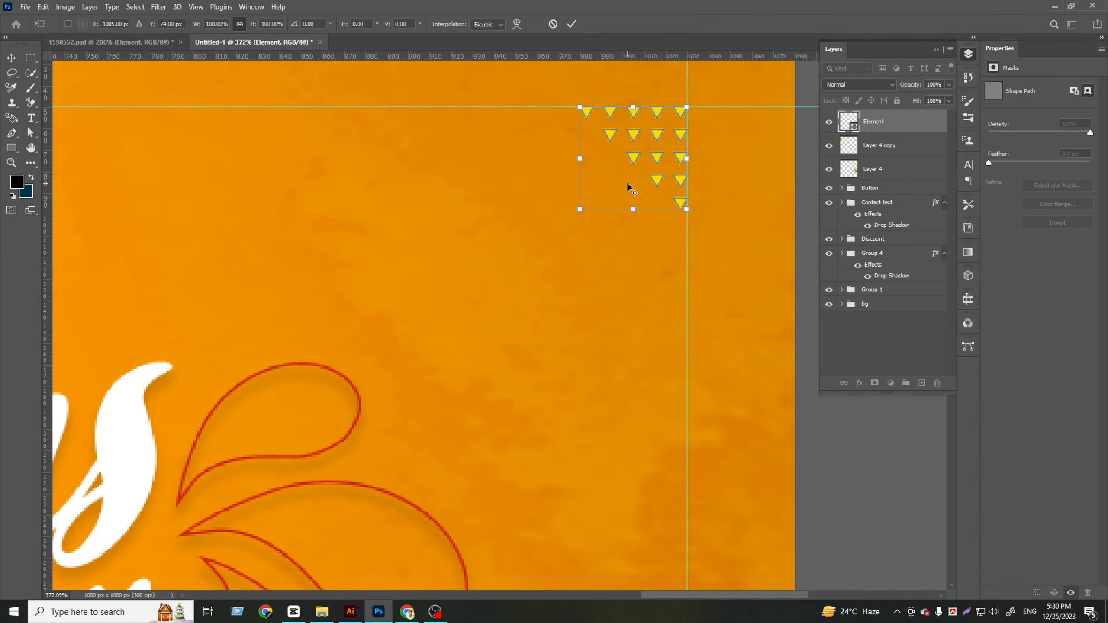
Recolour the triangle pattern on the Element layer to white (ffffff)
{"action": "left_click", "coordinate": [836, 120]}
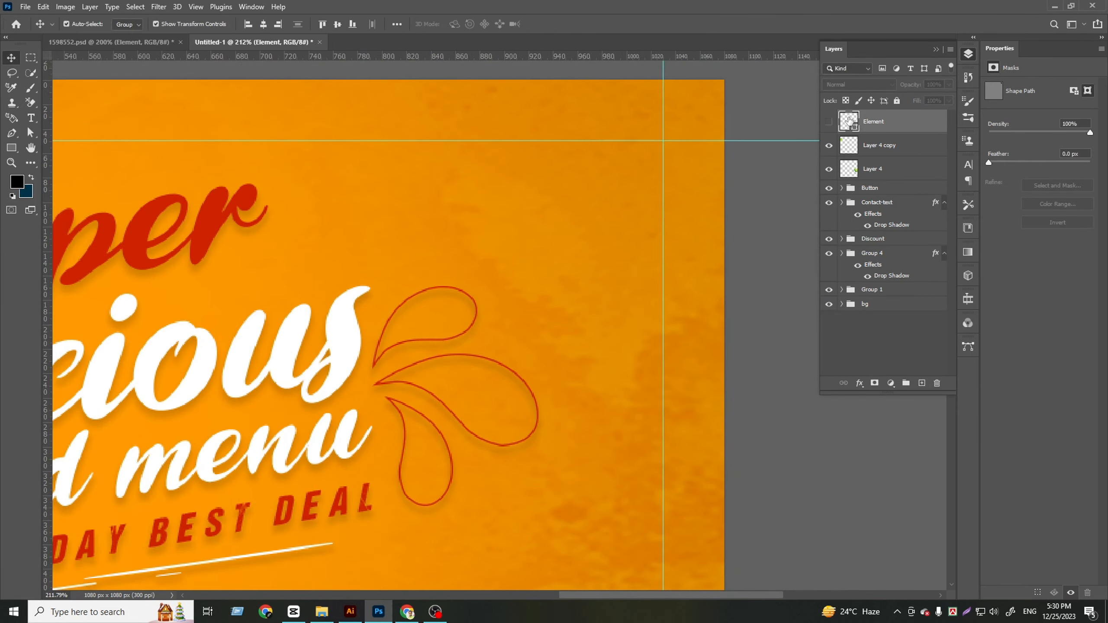
{"action": "double_click", "coordinate": [848, 121]}
{"action": "left_click", "coordinate": [911, 328]}
{"action": "left_click", "coordinate": [828, 122]}
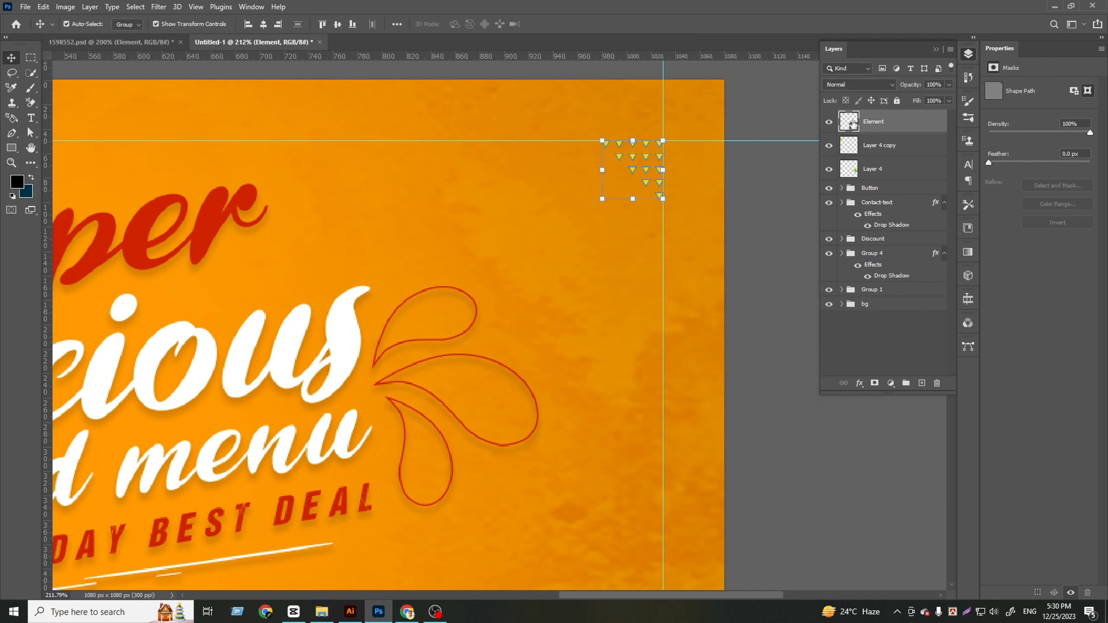
{"action": "double_click", "coordinate": [854, 124]}
{"action": "left_click_drag", "start_coordinate": [644, 321], "coordinate": [616, 292]}
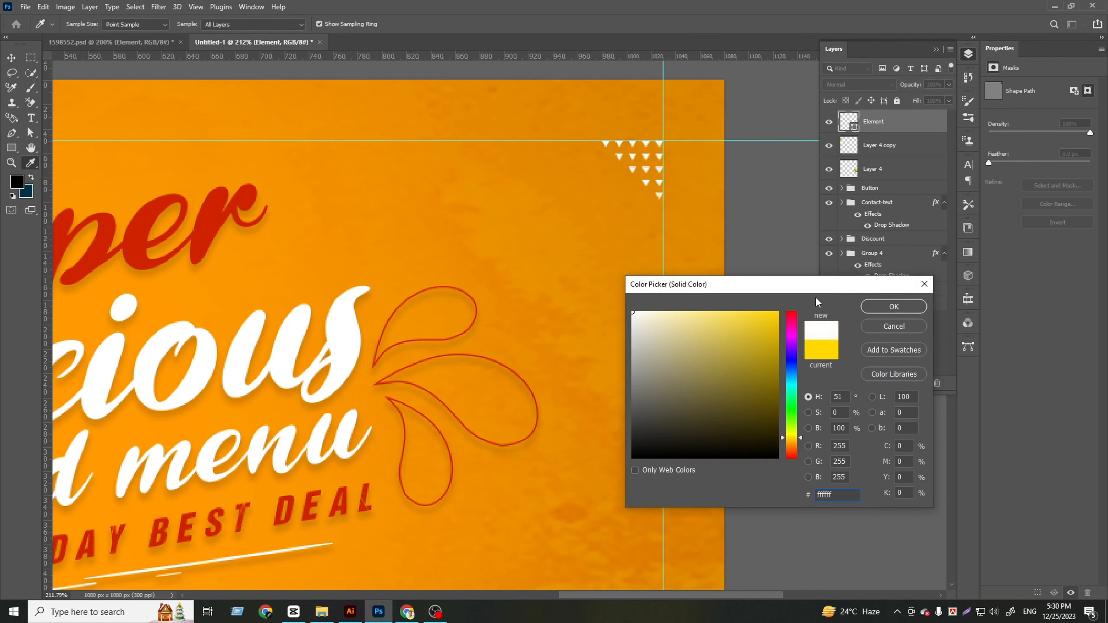
{"action": "left_click", "coordinate": [867, 309]}
Scale the triangle pattern from its upper-right corner to about 137% and deselect it
{"action": "left_click_drag", "start_coordinate": [601, 200], "coordinate": [580, 220]}
{"action": "key", "text": "ctrl+0"}
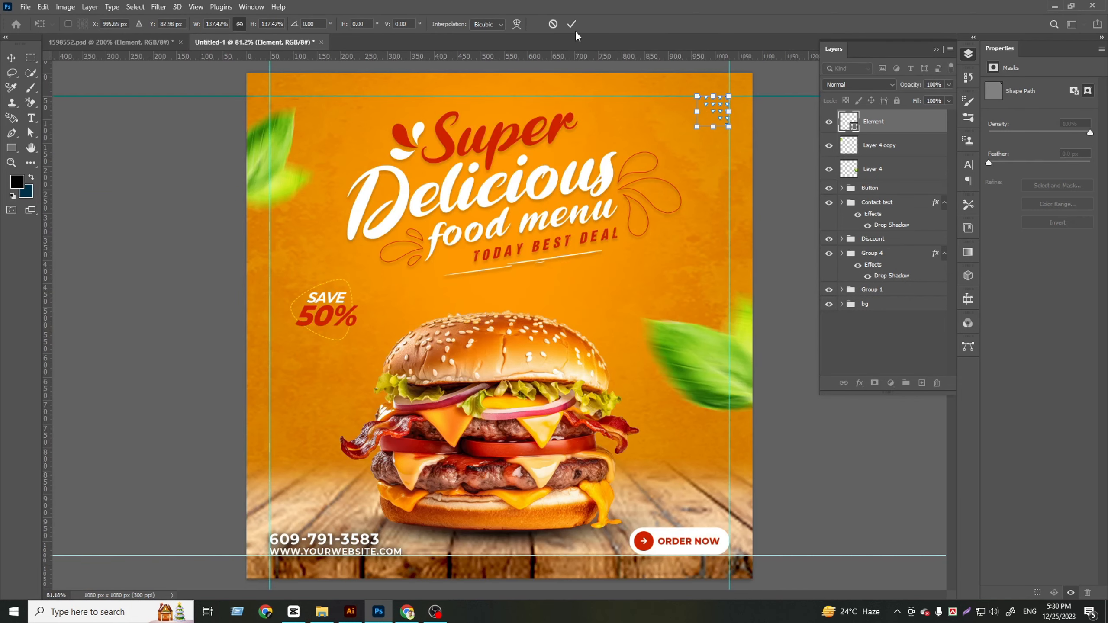
{"action": "left_click", "coordinate": [572, 25]}
{"action": "key", "text": "ctrl+minus"}
{"action": "left_click", "coordinate": [708, 272], "text": "ctrl"}
{"action": "key", "text": "ctrl+0"}
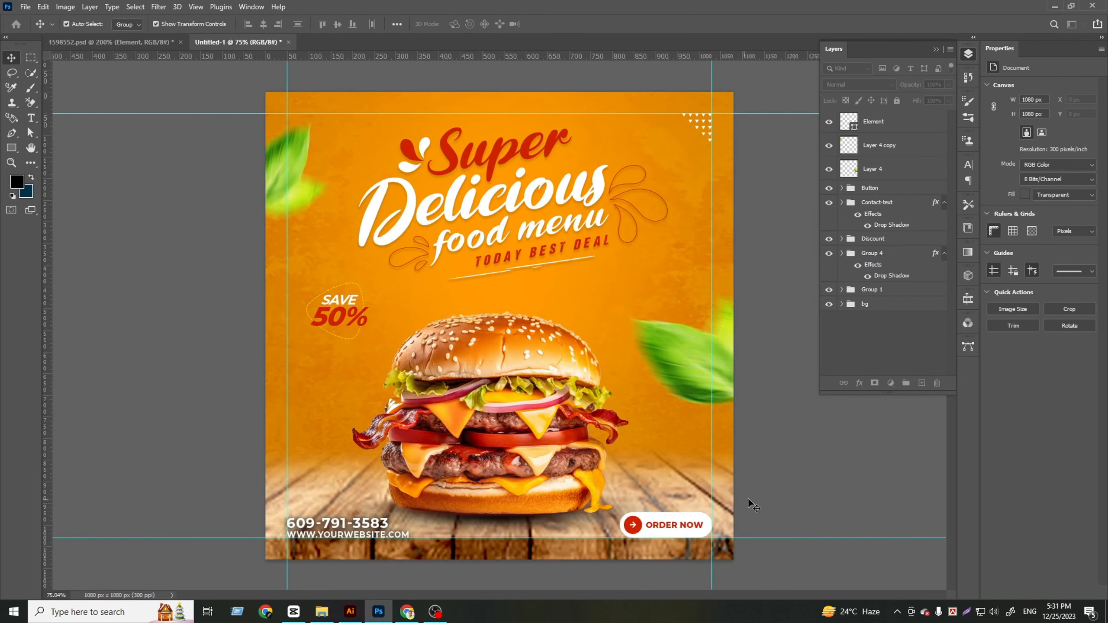
{"action": "key", "text": "ctrl+0"}
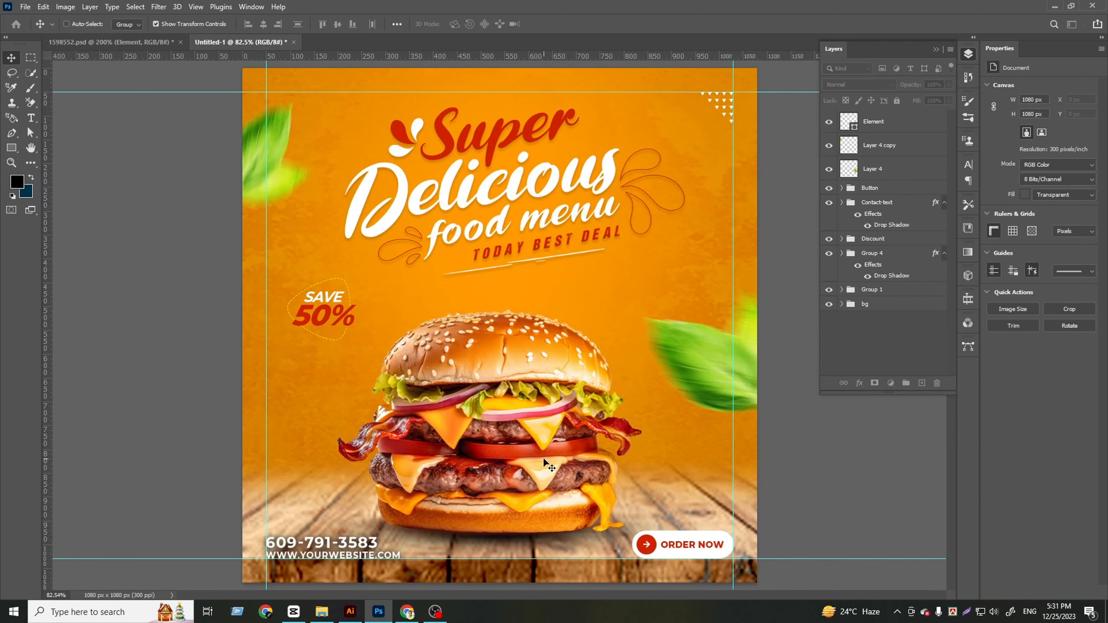
{"action": "scroll", "coordinate": [543, 459], "scroll_direction": "up", "scroll_amount": 2}
{"action": "scroll", "coordinate": [547, 468], "scroll_direction": "down", "scroll_amount": 3}
{"action": "key", "text": "ctrl+0"}
{"action": "scroll", "coordinate": [814, 499], "scroll_direction": "up", "scroll_amount": 1}
{"action": "scroll", "coordinate": [814, 499], "scroll_direction": "down", "scroll_amount": 3}
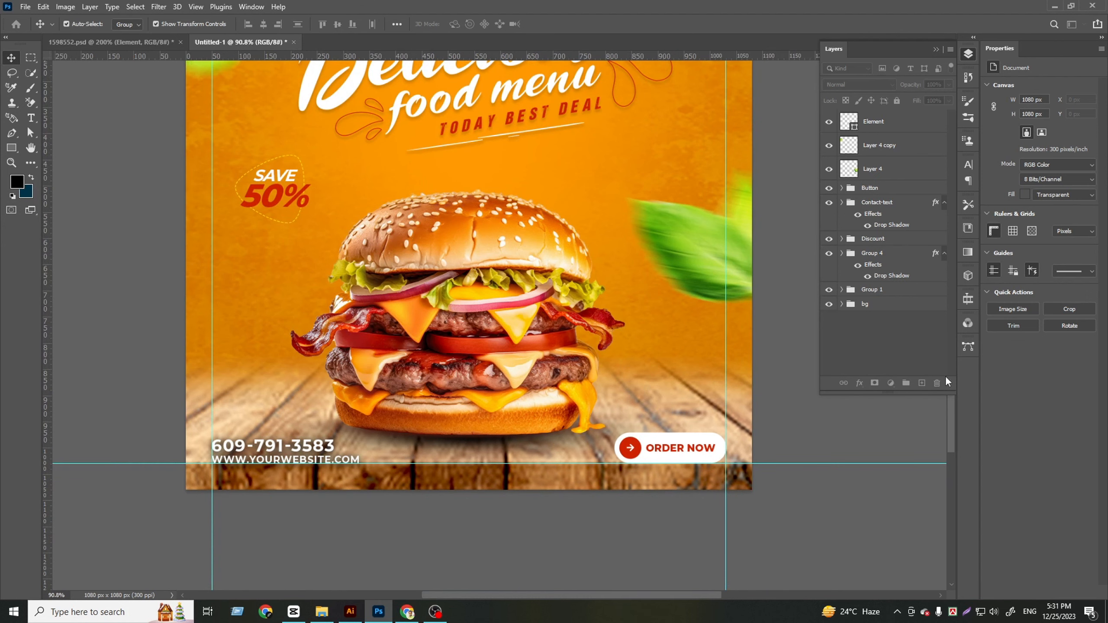
{"action": "scroll", "coordinate": [443, 425], "scroll_direction": "down", "scroll_amount": 2}
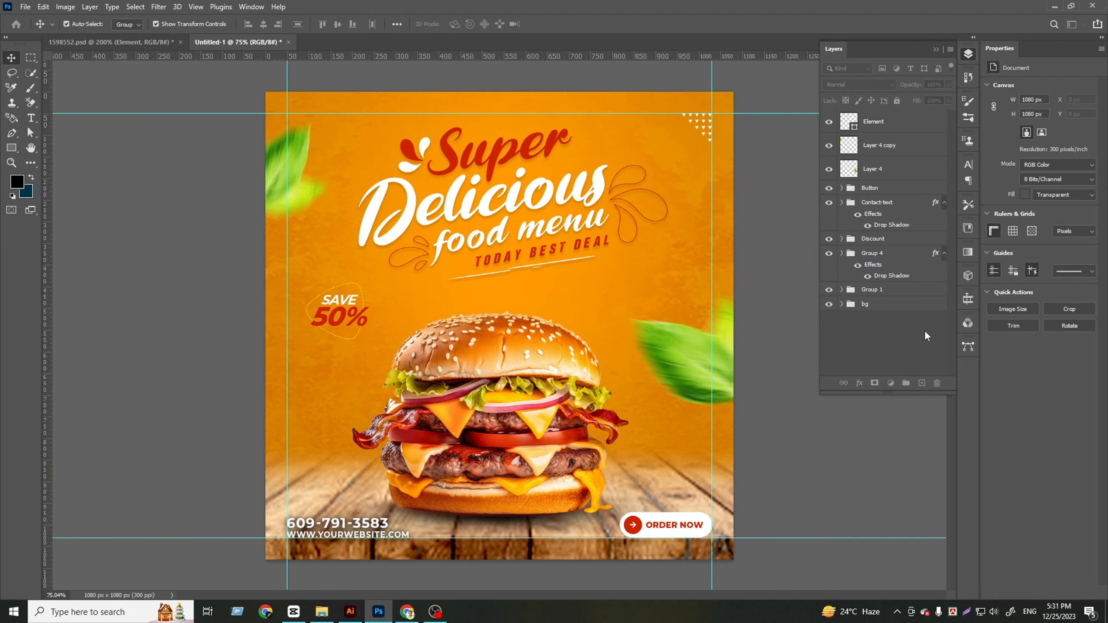
Add a new layer above the Element layer and paint soft black shading over the post's lower-left corner with a 600 px brush
{"action": "left_click", "coordinate": [862, 137]}
{"action": "left_click", "coordinate": [922, 383]}
{"action": "scroll", "coordinate": [563, 296], "scroll_direction": "down", "scroll_amount": 3}
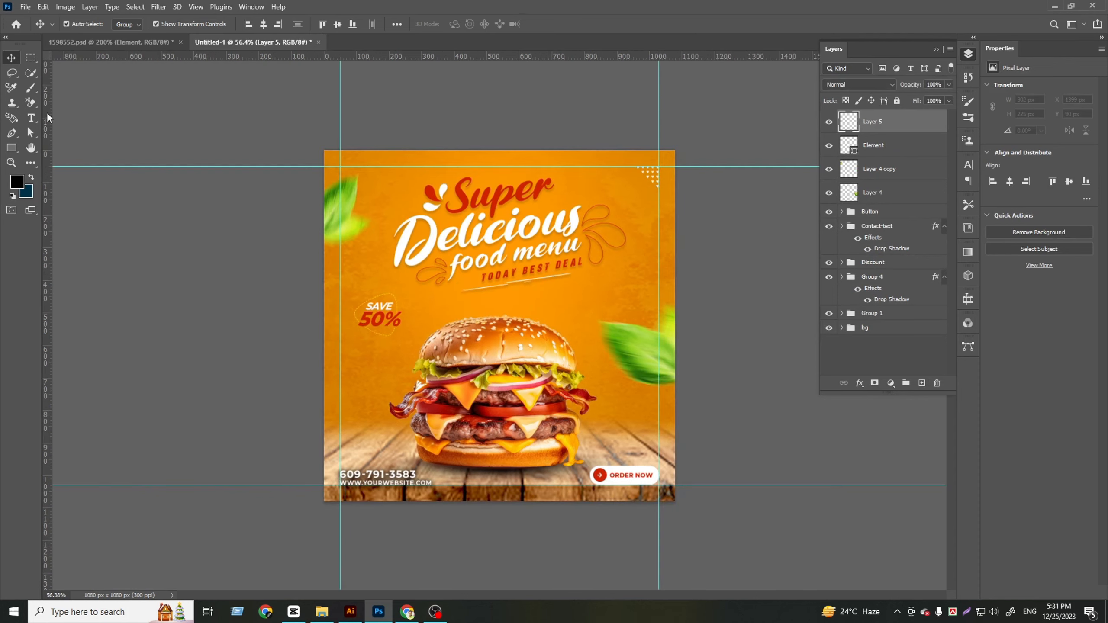
{"action": "left_click", "coordinate": [31, 88]}
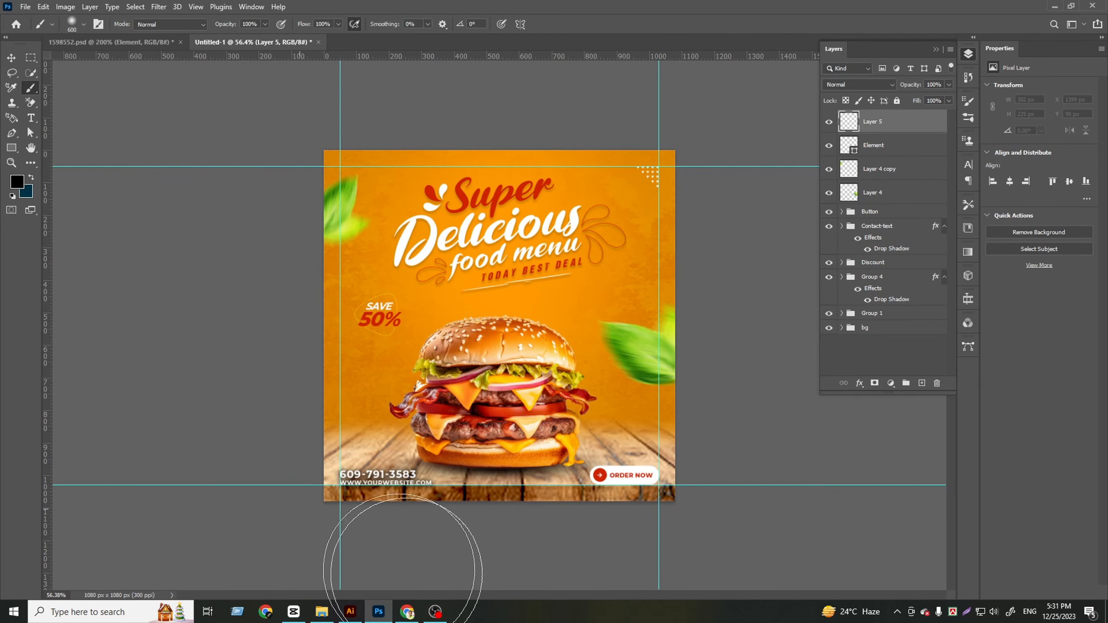
{"action": "left_click_drag", "start_coordinate": [437, 446], "coordinate": [369, 554]}
{"action": "left_click_drag", "start_coordinate": [262, 408], "coordinate": [406, 485]}
{"action": "key", "text": "ctrl+z"}
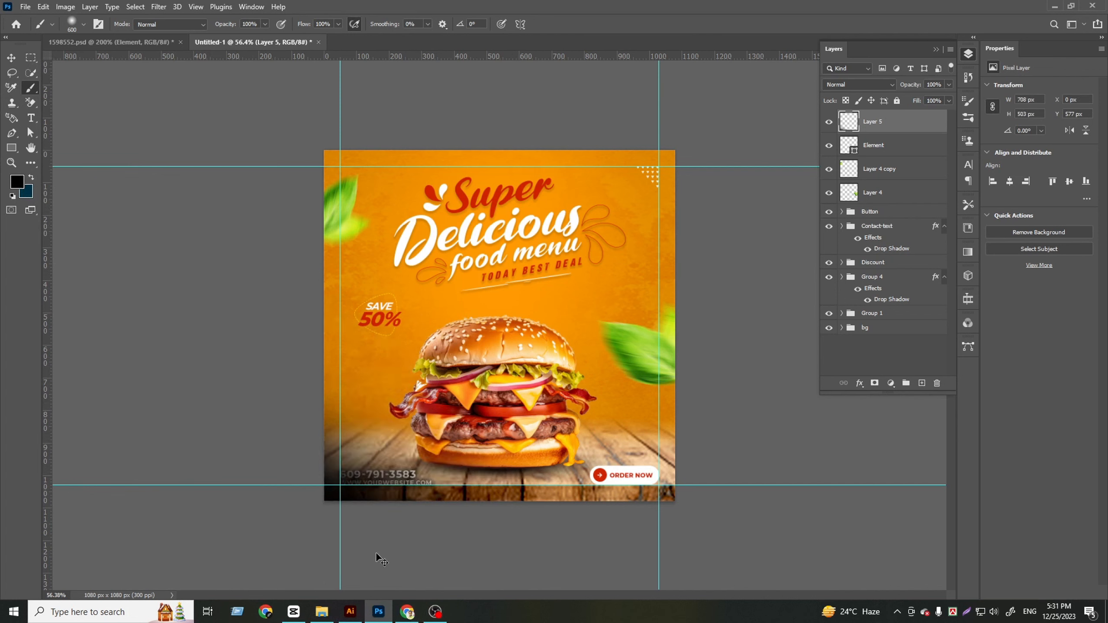
Extend the soft black brush shading along the post's bottom edge, lower-right corner and lower sides
{"action": "mouse_move", "coordinate": [772, 514]}
{"action": "left_mouse_down"}
{"action": "mouse_move", "coordinate": [683, 525]}
{"action": "mouse_move", "coordinate": [502, 598]}
{"action": "left_mouse_up"}
{"action": "mouse_move", "coordinate": [772, 564]}
{"action": "left_mouse_down"}
{"action": "mouse_move", "coordinate": [433, 583]}
{"action": "mouse_move", "coordinate": [332, 602]}
{"action": "left_mouse_up"}
{"action": "left_click", "coordinate": [769, 412]}
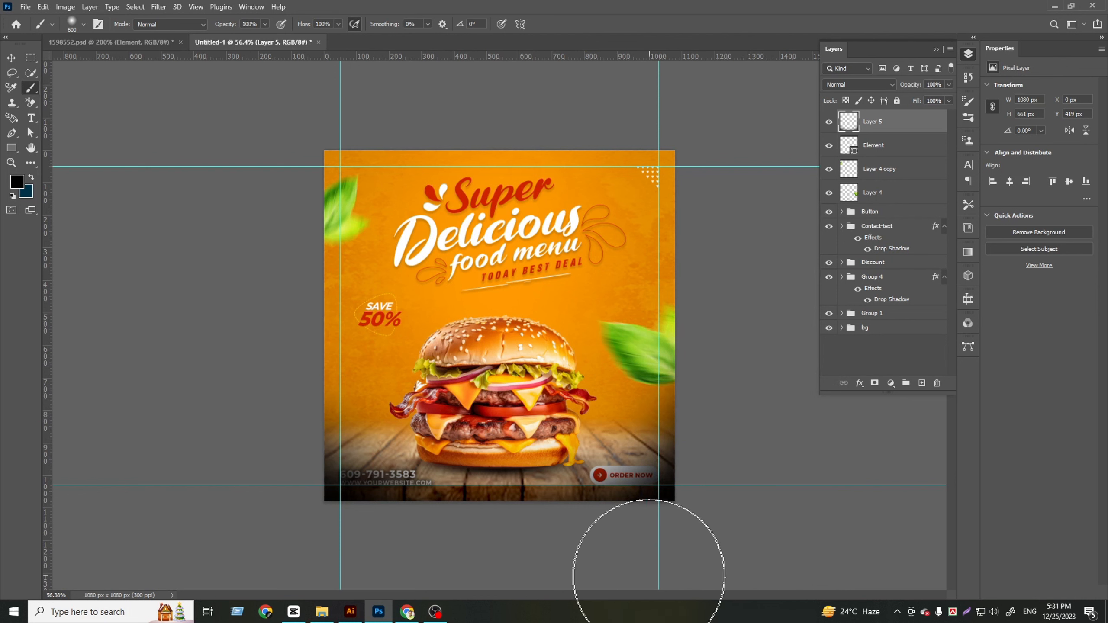
{"action": "scroll", "coordinate": [476, 587], "scroll_direction": "down", "scroll_amount": 3}
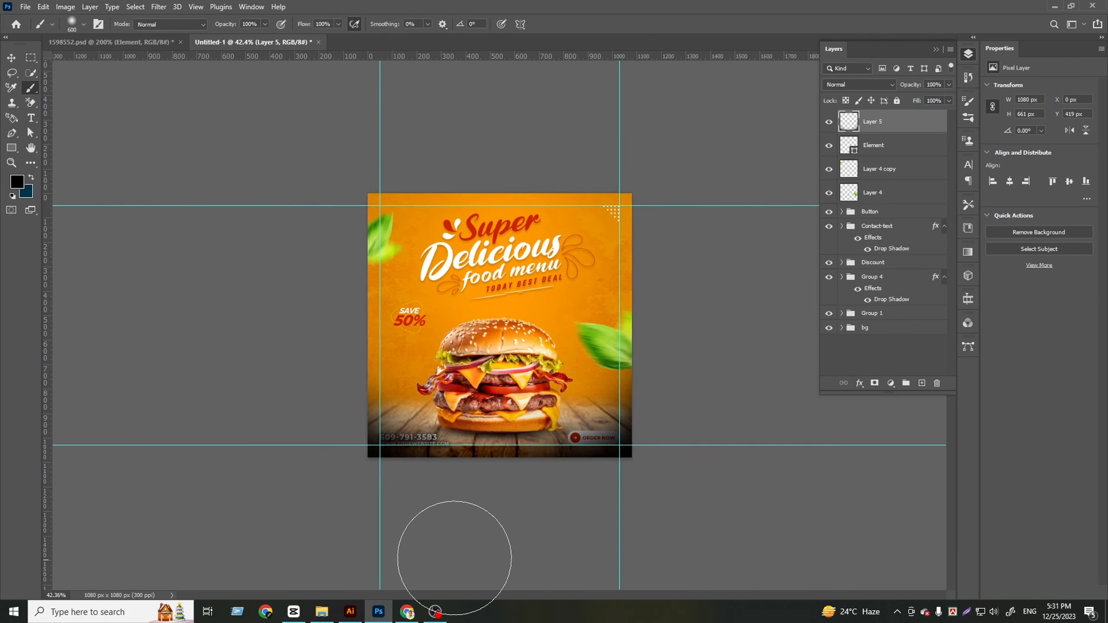
{"action": "left_click", "coordinate": [306, 425]}
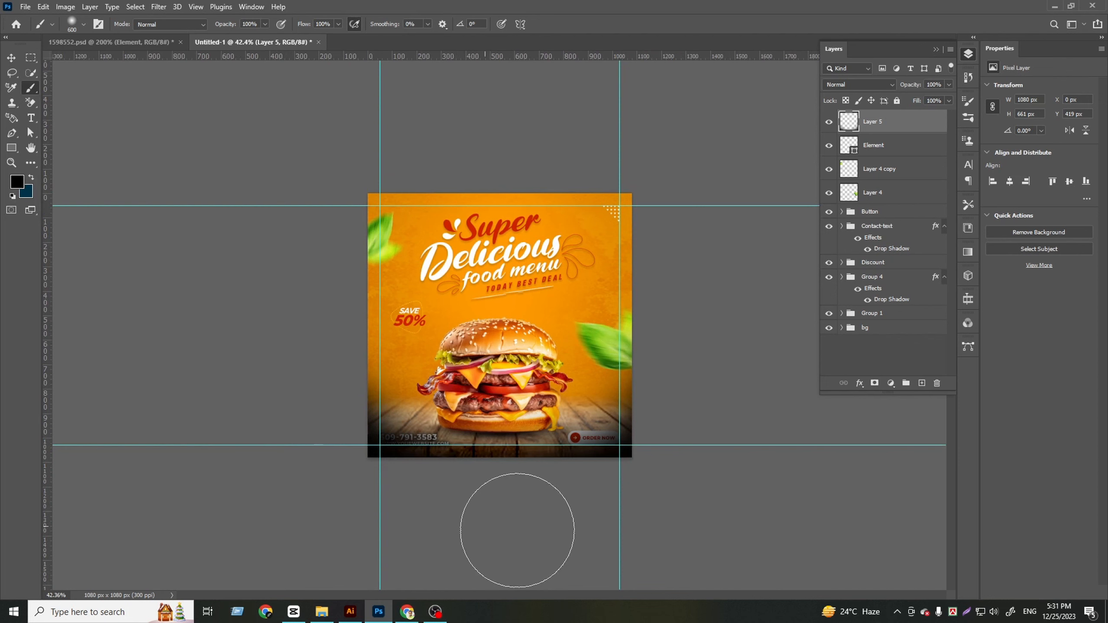
{"action": "scroll", "coordinate": [552, 536], "scroll_direction": "up", "scroll_amount": 3}
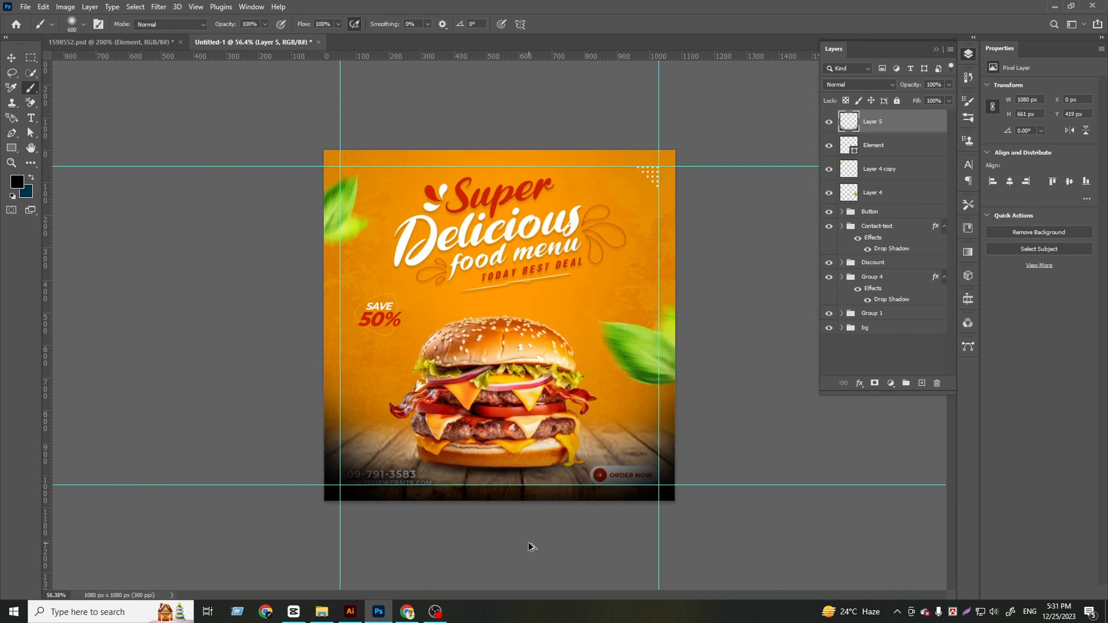
Move the shading layer between Group 4 and Group 1 and set its blend mode to Multiply
{"action": "left_click", "coordinate": [11, 57]}
{"action": "left_click_drag", "start_coordinate": [911, 130], "coordinate": [892, 321]}
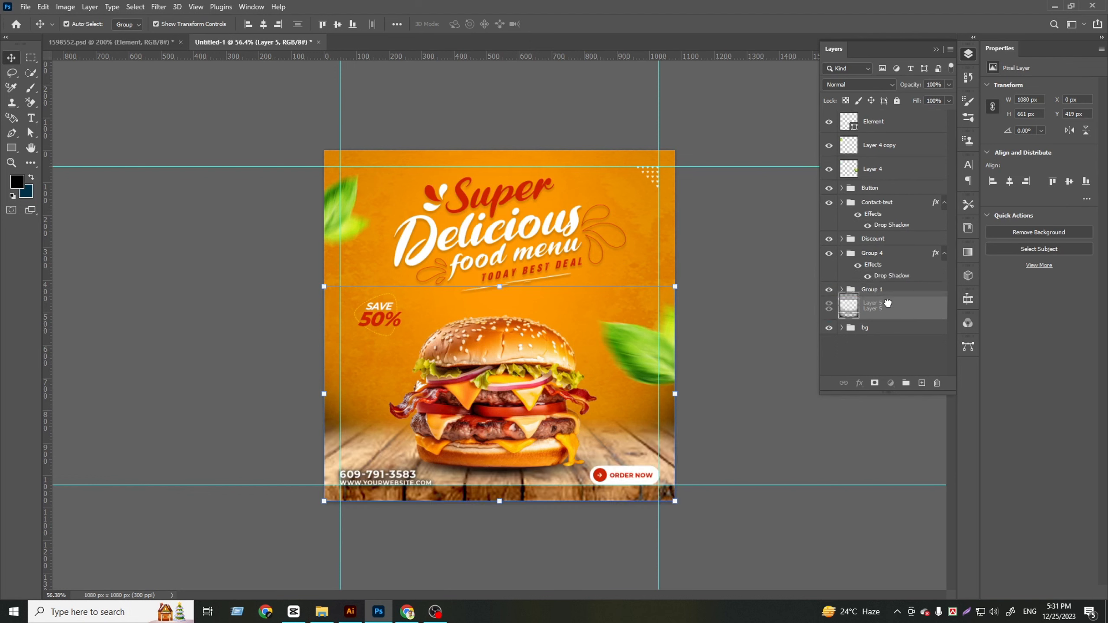
{"action": "left_click", "coordinate": [868, 83]}
{"action": "left_click", "coordinate": [855, 127]}
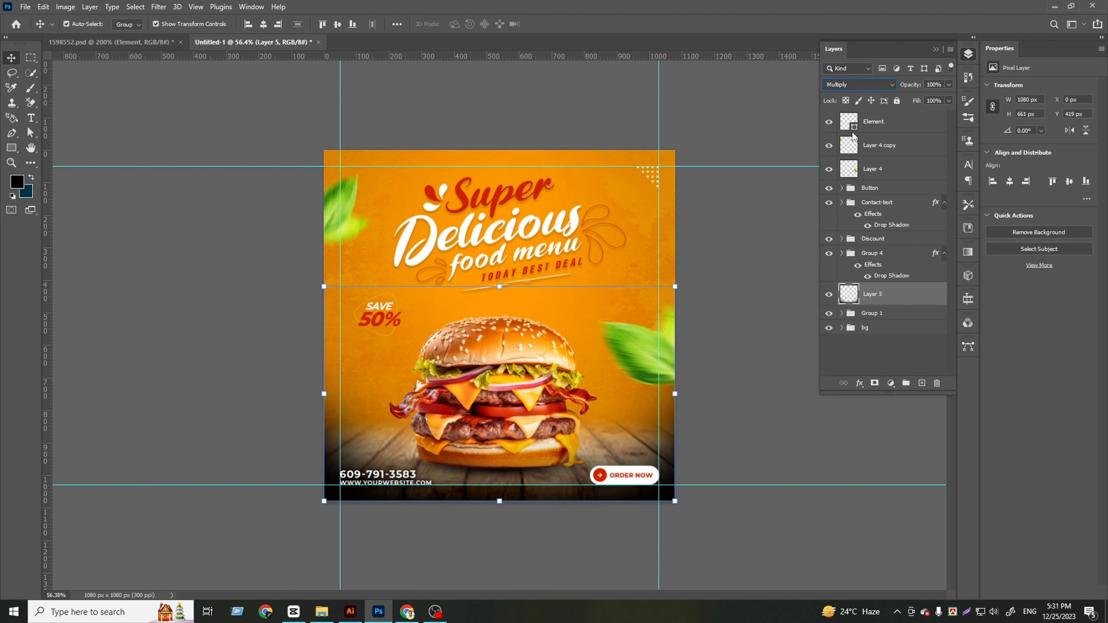
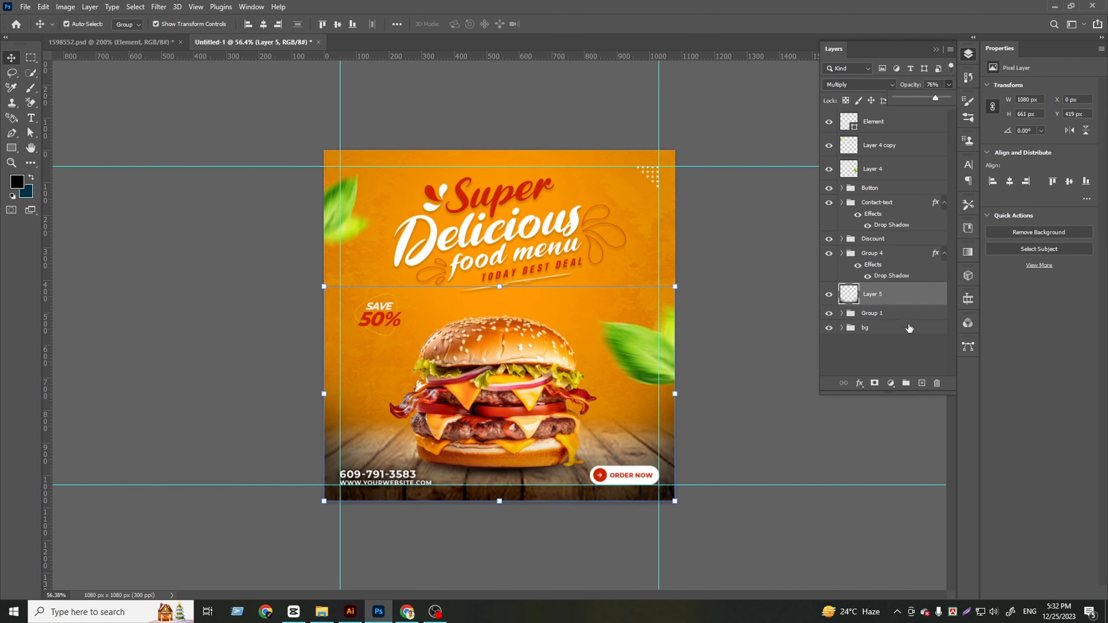
Squash the burger's shadow, Layer 3 in Group 1, to about 68% of its height and nudge it down
{"action": "left_click", "coordinate": [893, 341]}
{"action": "scroll", "coordinate": [533, 534], "scroll_direction": "up", "scroll_amount": 3}
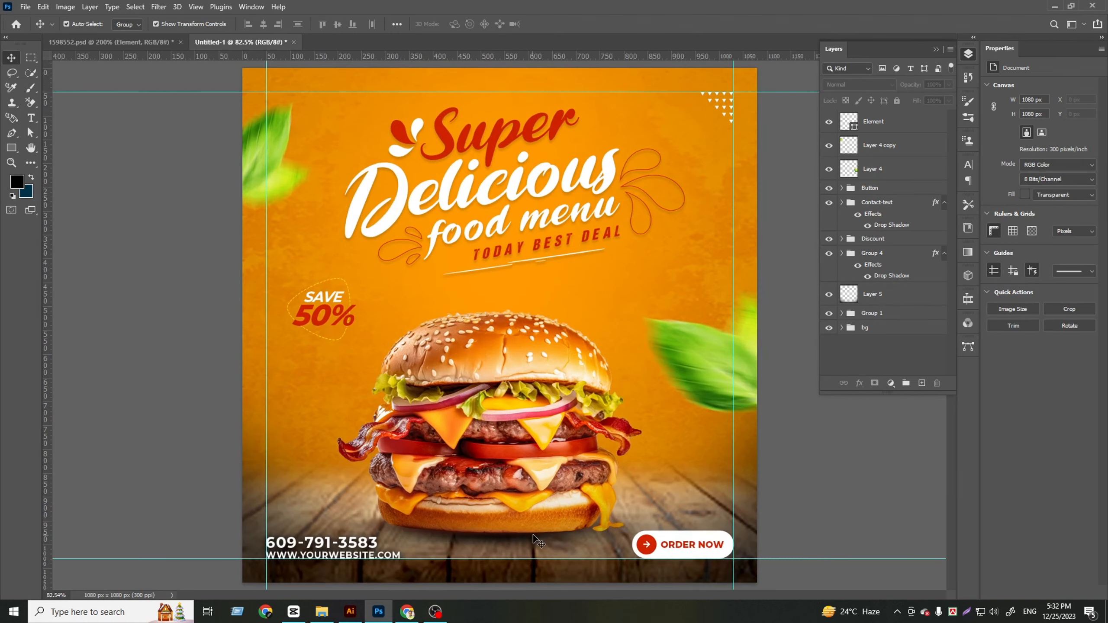
{"action": "scroll", "coordinate": [368, 507], "scroll_direction": "up", "scroll_amount": 3}
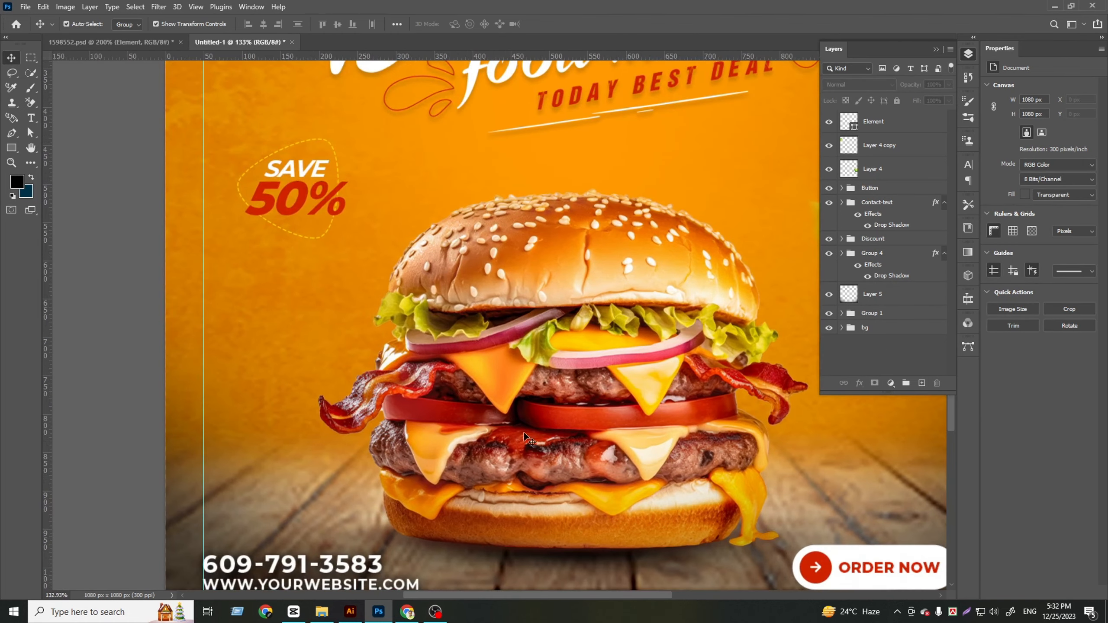
{"action": "scroll", "coordinate": [372, 504], "scroll_direction": "down", "scroll_amount": 1}
{"action": "left_click", "coordinate": [879, 319]}
{"action": "left_click", "coordinate": [841, 313]}
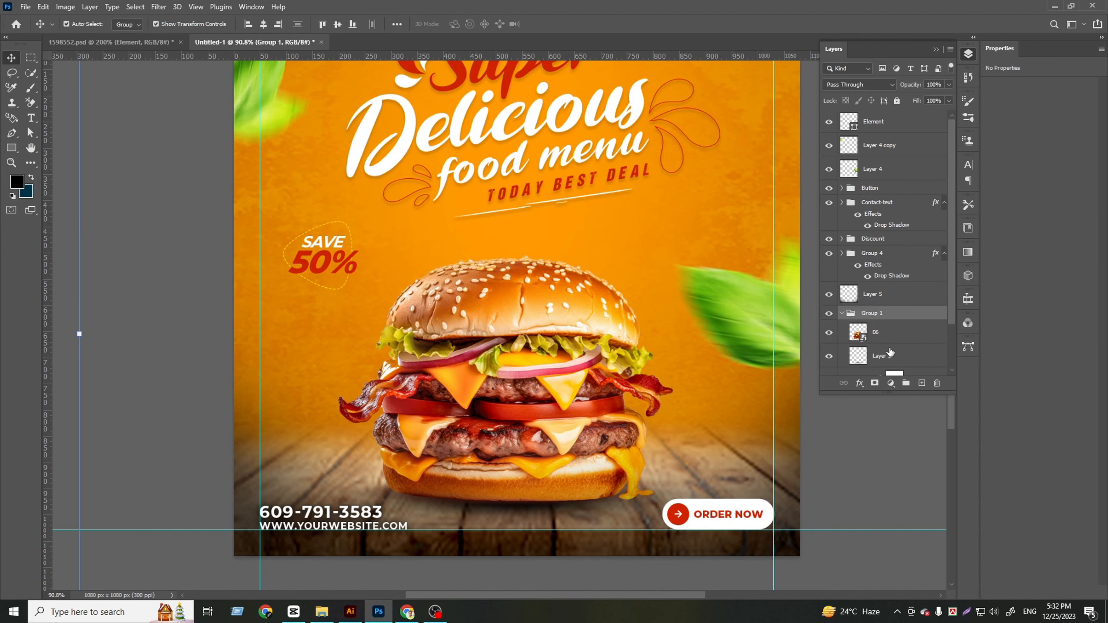
{"action": "left_click", "coordinate": [890, 355]}
{"action": "scroll", "coordinate": [667, 345], "scroll_direction": "down", "scroll_amount": 3}
{"action": "left_click_drag", "start_coordinate": [523, 433], "coordinate": [523, 413]}
{"action": "key", "text": "Down"}
{"action": "key", "text": "Down"}
{"action": "key", "text": "Down"}
{"action": "key", "text": "Down"}
{"action": "key", "text": "Down"}
{"action": "key", "text": "Down"}
{"action": "key", "text": "Down"}
{"action": "key", "text": "Down"}
{"action": "key", "text": "Down"}
{"action": "key", "text": "Down"}
{"action": "key", "text": "Down"}
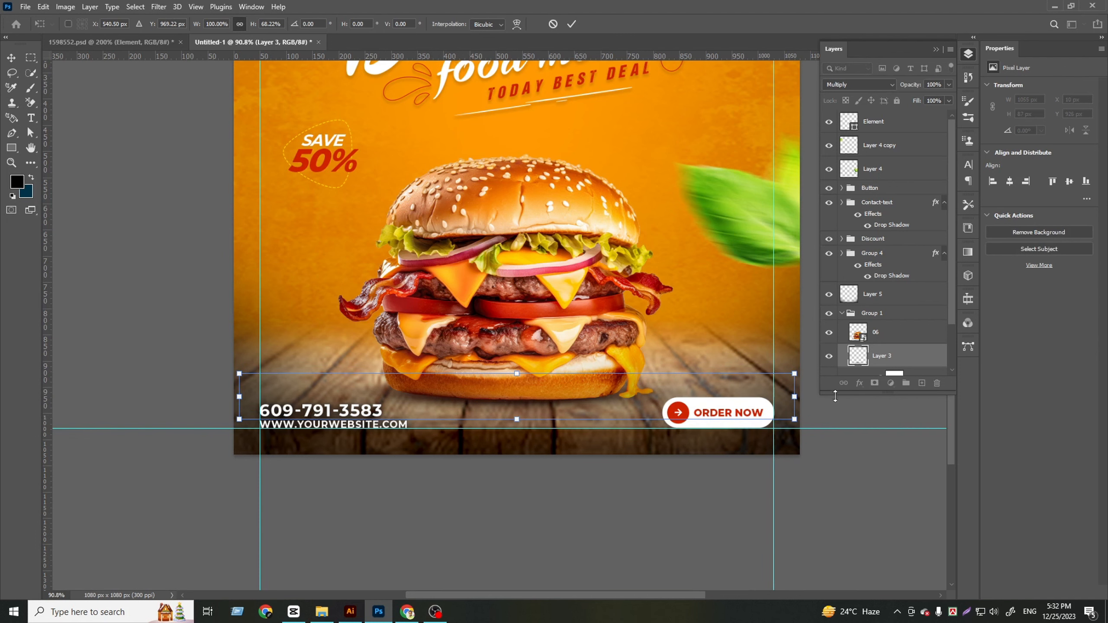
Lengthen the layer list so all of Group 1's layers fit, and deselect the burger's shadow layer
{"action": "left_click_drag", "start_coordinate": [848, 396], "coordinate": [857, 491]}
{"action": "left_click", "coordinate": [893, 444]}
{"action": "scroll", "coordinate": [506, 350], "scroll_direction": "down", "scroll_amount": 5}
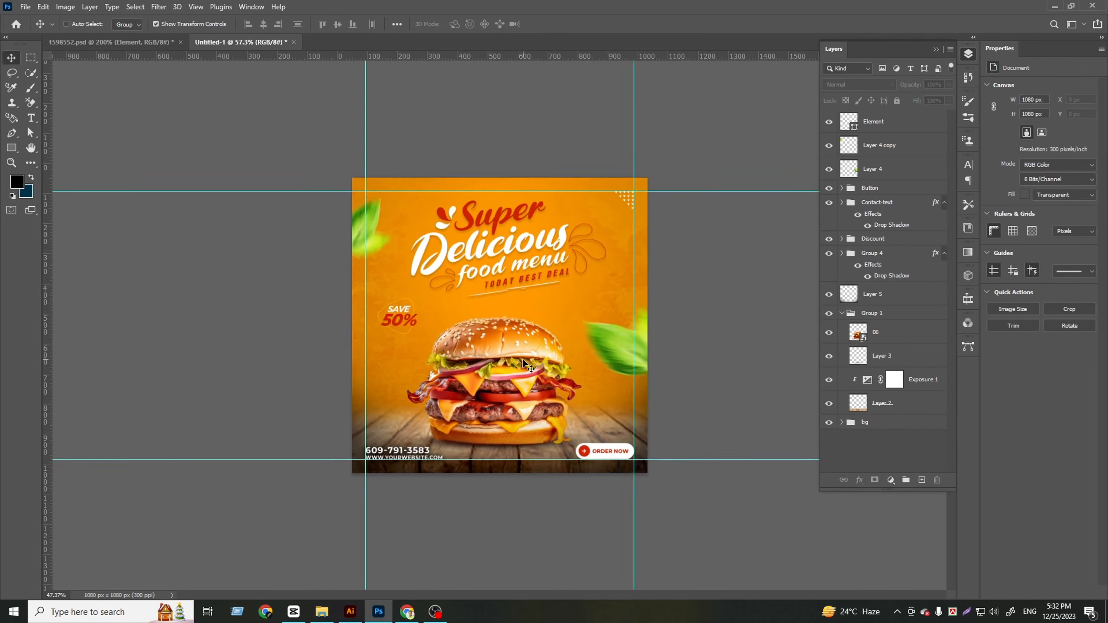
{"action": "scroll", "coordinate": [554, 505], "scroll_direction": "up", "scroll_amount": 1}
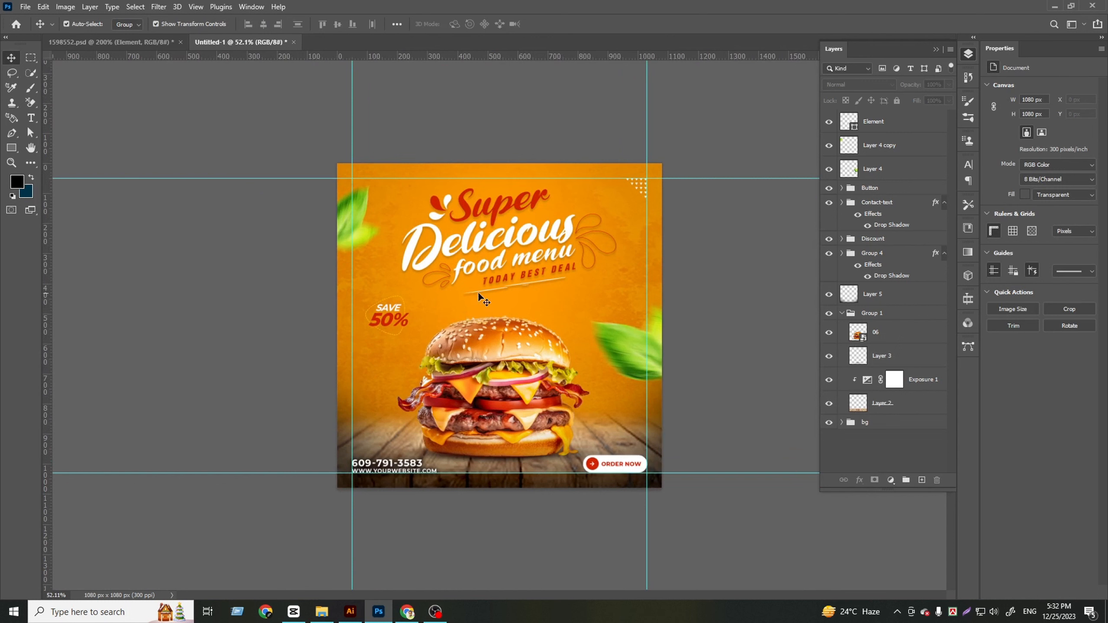
Move the Discount group slightly right and down, closer to the burger
{"action": "left_click", "coordinate": [387, 315]}
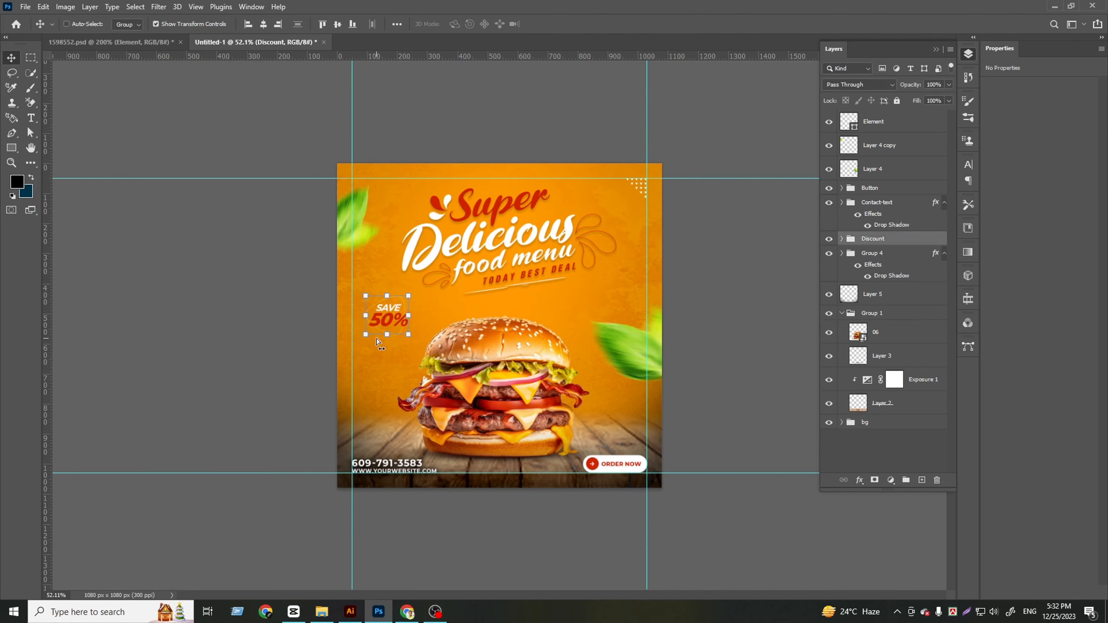
{"action": "scroll", "coordinate": [378, 341], "scroll_direction": "up", "scroll_amount": 6}
{"action": "mouse_move", "coordinate": [313, 308]}
{"action": "left_mouse_down"}
{"action": "mouse_move", "coordinate": [348, 312]}
{"action": "mouse_move", "coordinate": [327, 324]}
{"action": "left_mouse_up"}
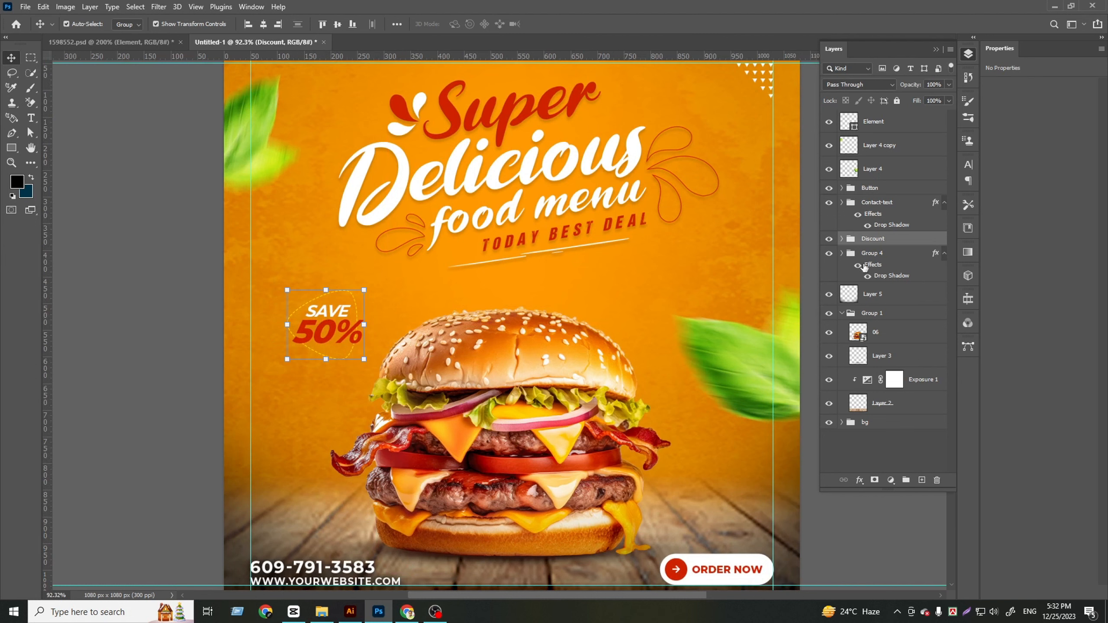
Add a Multiply Drop Shadow to the Discount group with 14% opacity, 5 px distance, 20% spread and 6 px size, and deselect it
{"action": "left_click", "coordinate": [862, 479]}
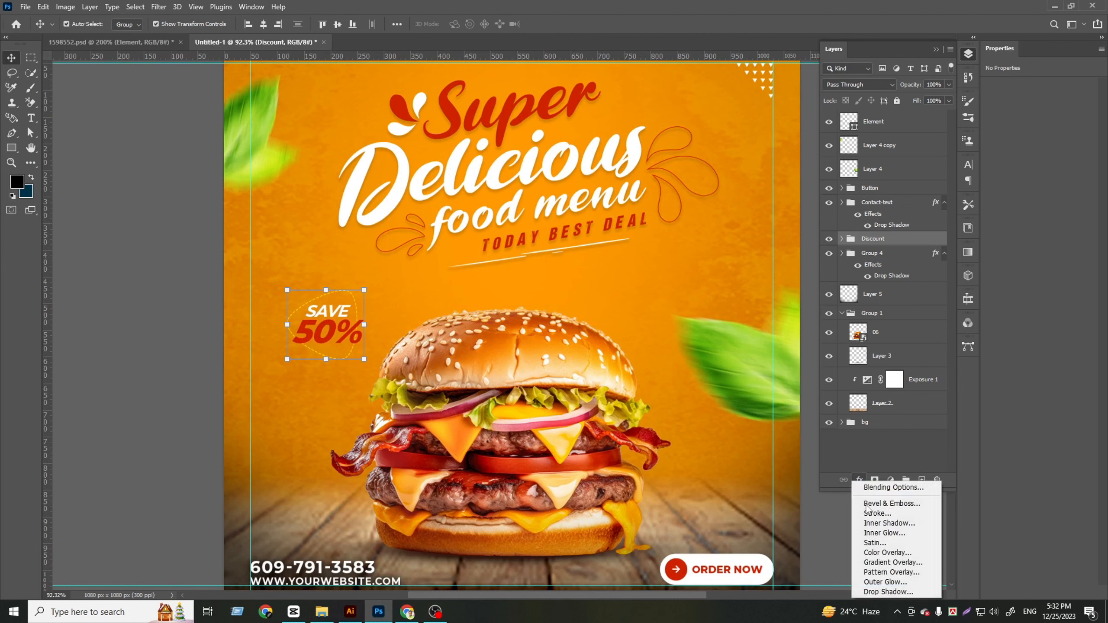
{"action": "left_click", "coordinate": [855, 589]}
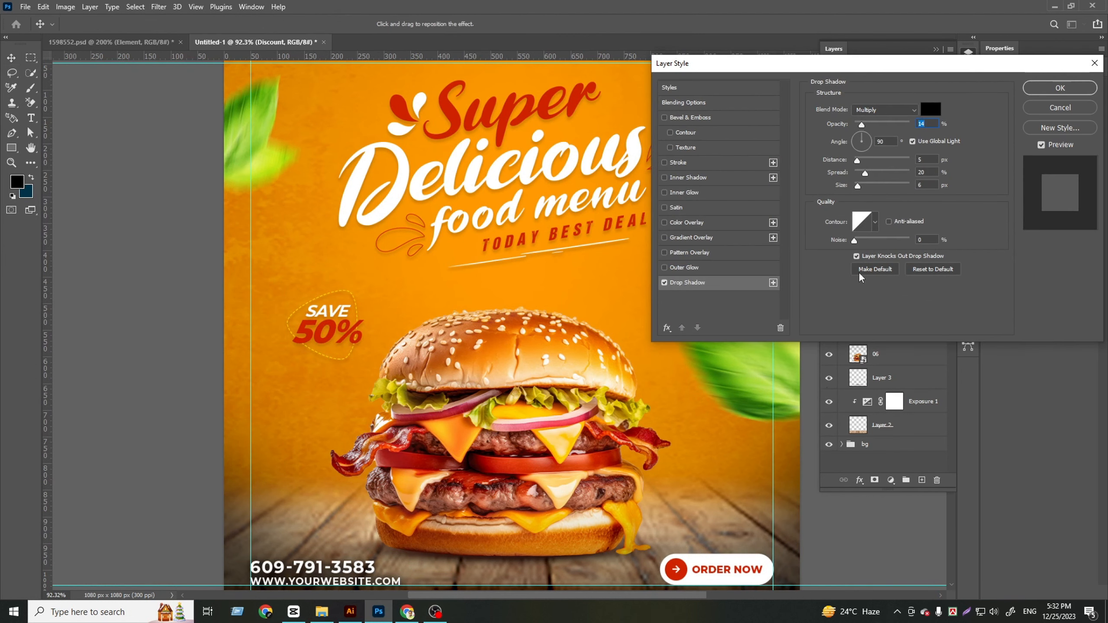
{"action": "left_click", "coordinate": [1086, 90]}
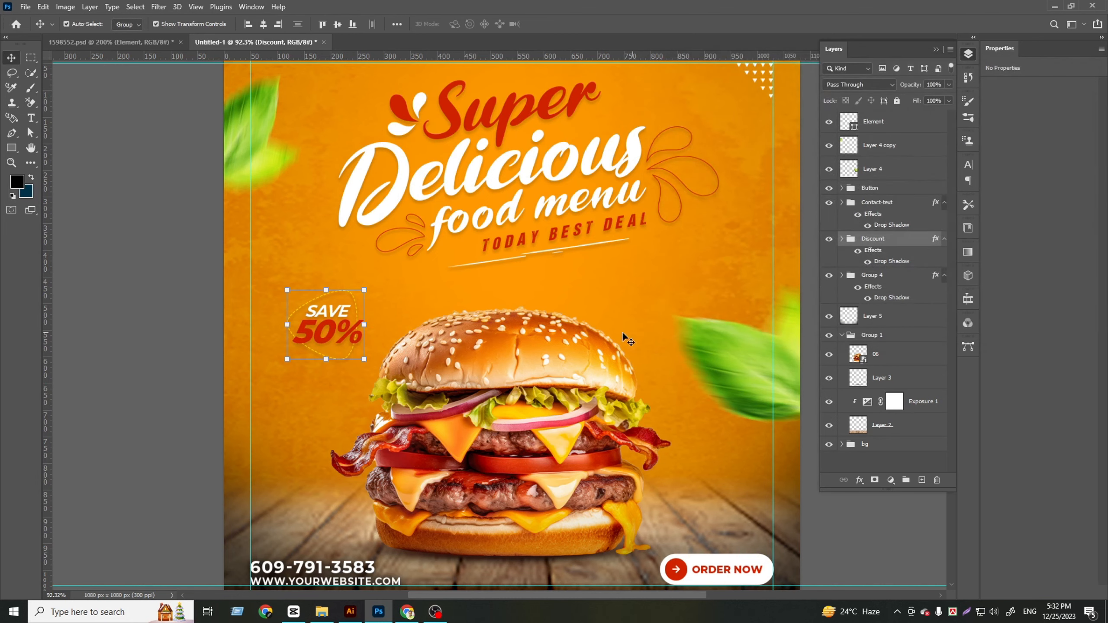
{"action": "scroll", "coordinate": [622, 331], "scroll_direction": "down", "scroll_amount": 3}
{"action": "left_click", "coordinate": [718, 378]}
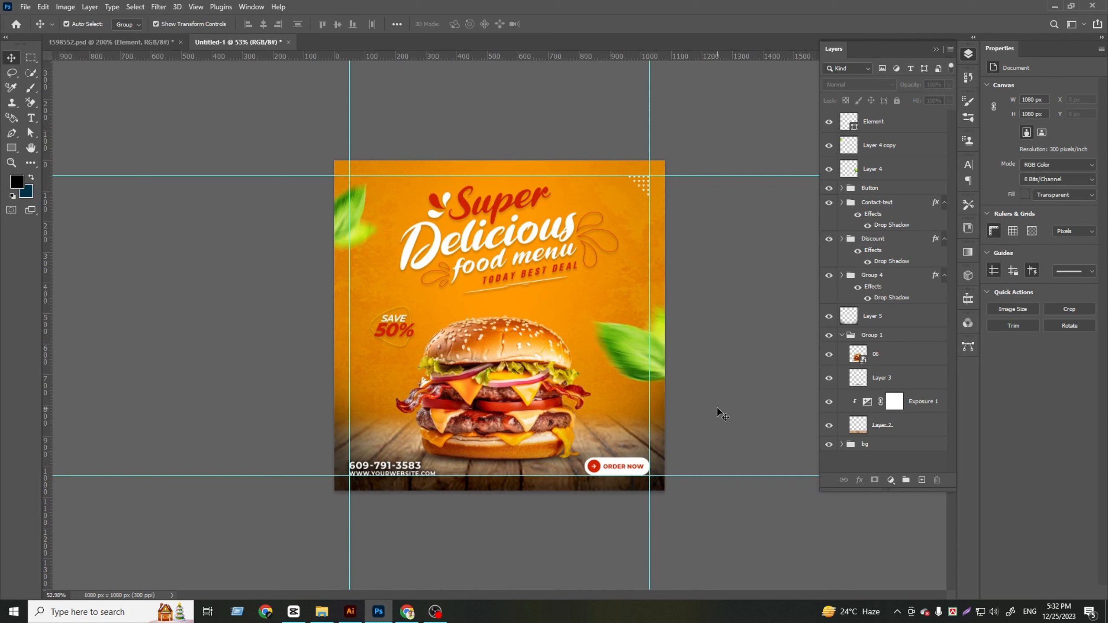
{"action": "left_click", "coordinate": [548, 412]}
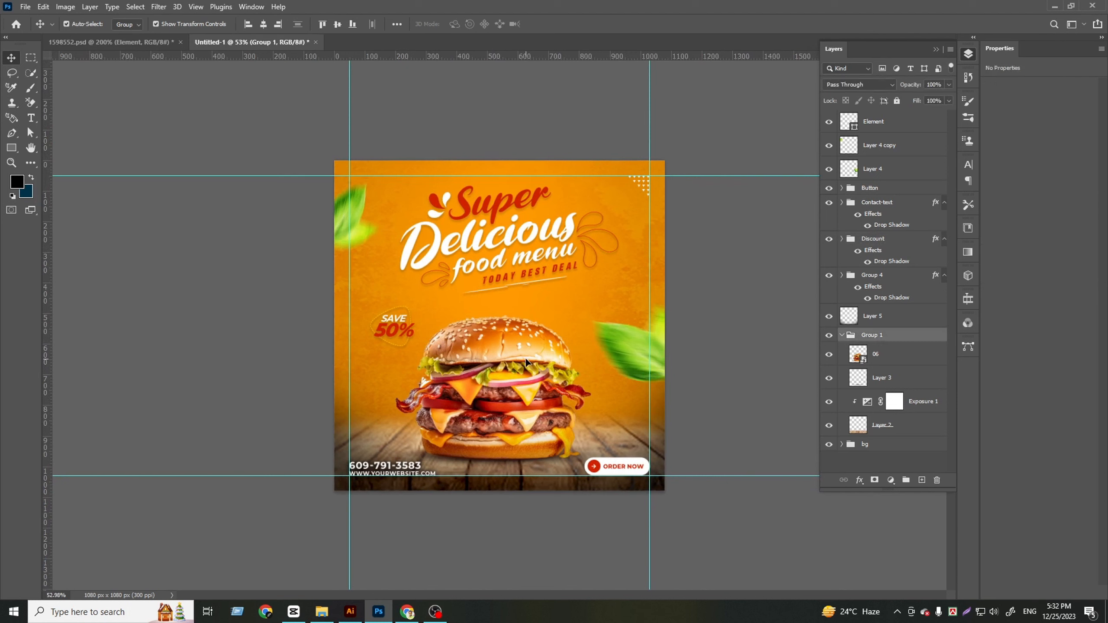
{"action": "left_click", "coordinate": [676, 524]}
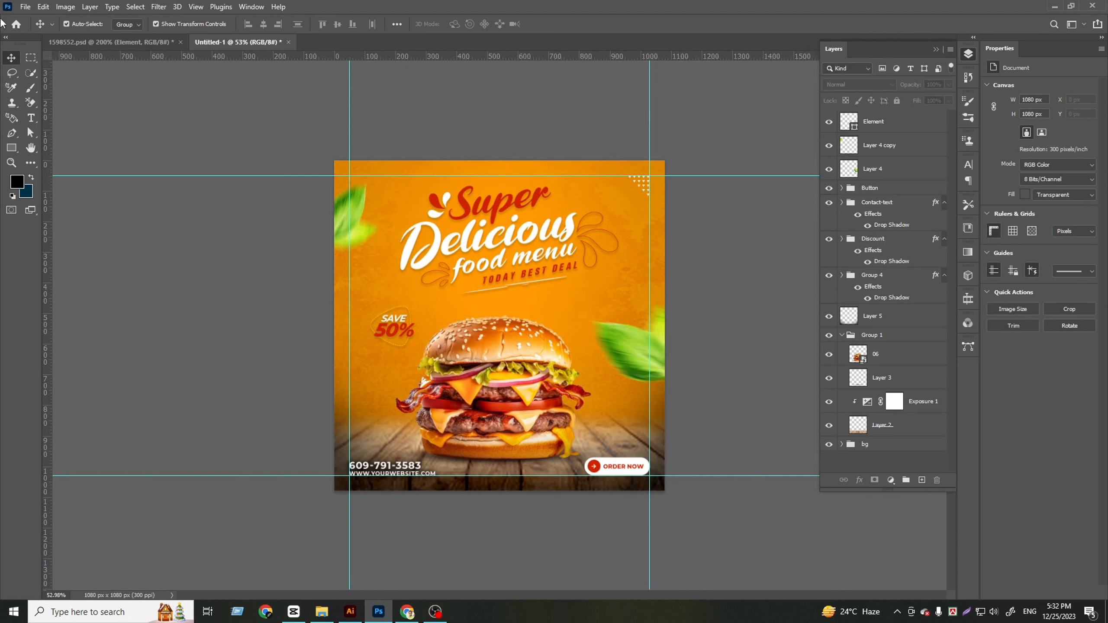
Save the layered document in the Downloads folder as the Photoshop file "close-up-posing 15963"
{"action": "left_click", "coordinate": [23, 6]}
{"action": "left_click", "coordinate": [39, 139]}
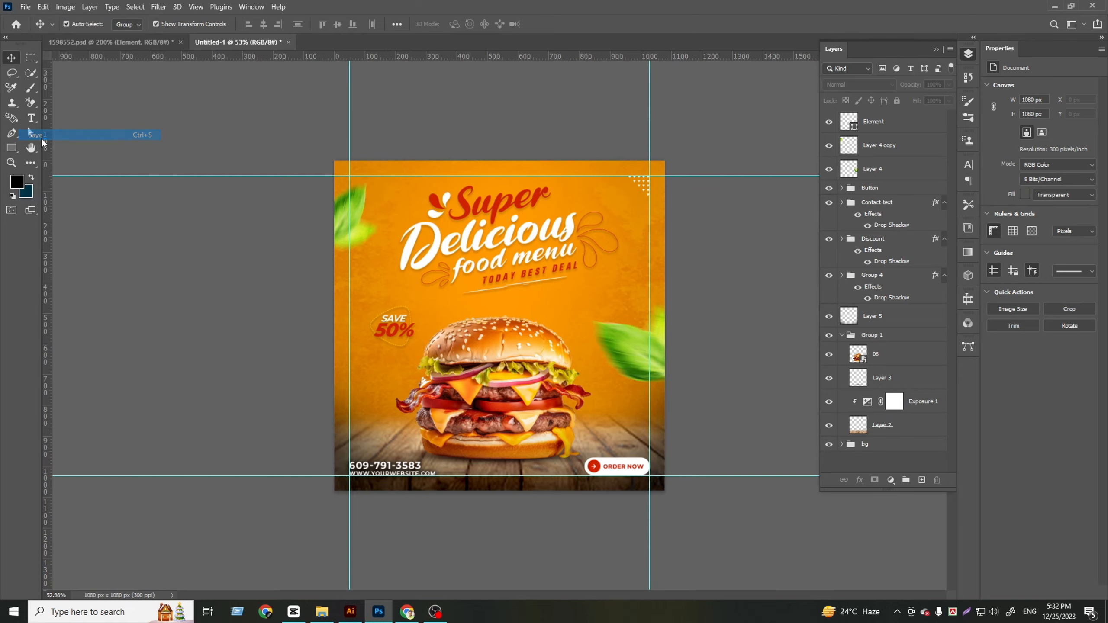
{"action": "left_click", "coordinate": [624, 407]}
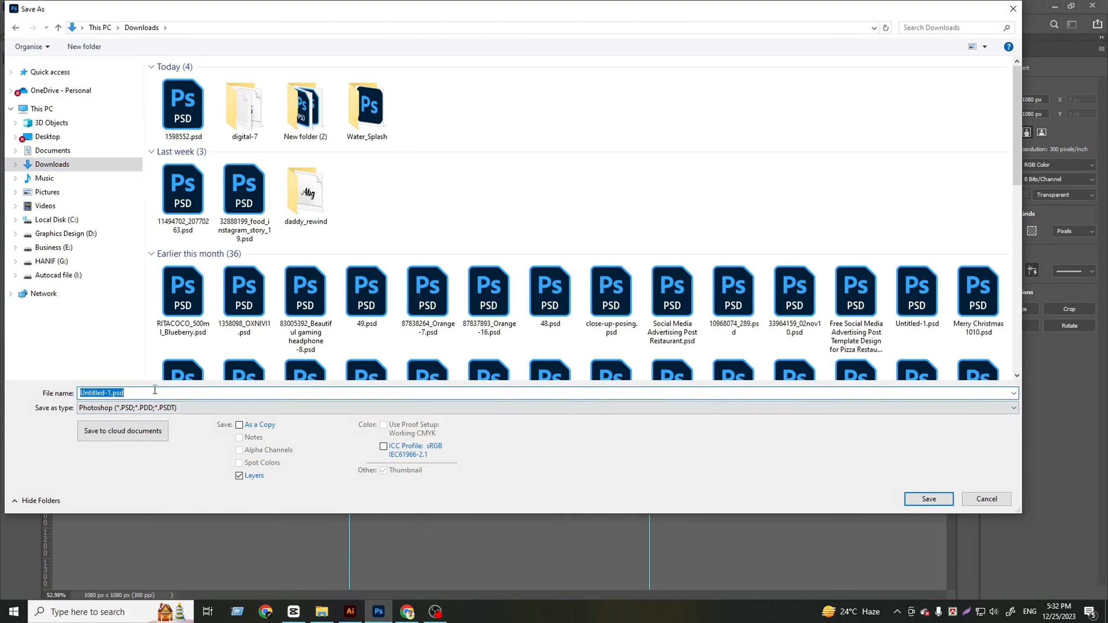
{"action": "type", "text": "12456Social media post"}
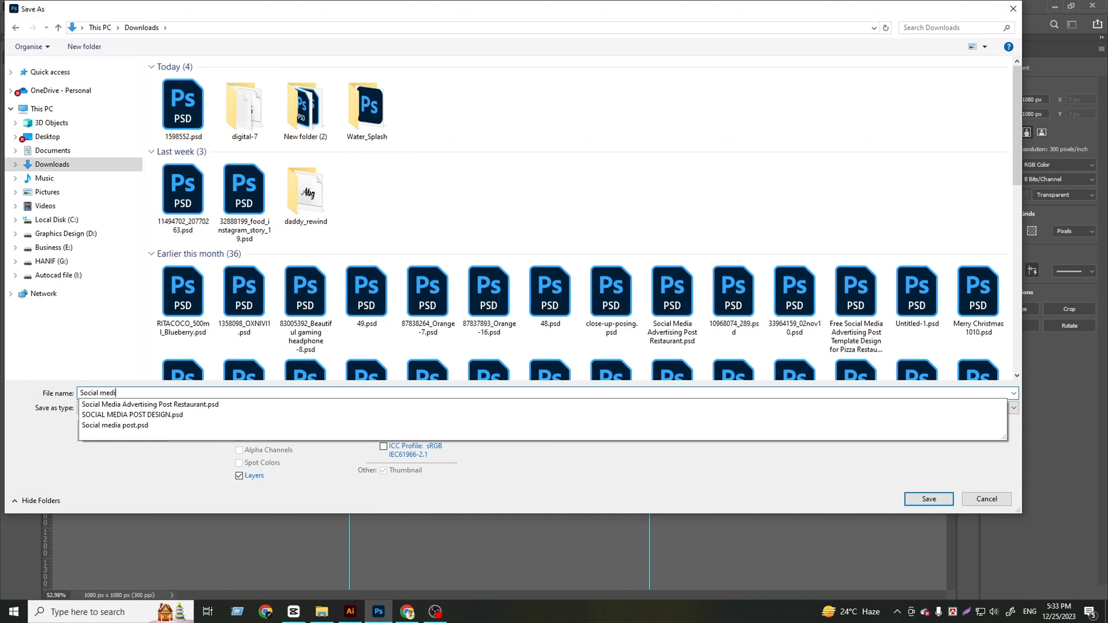
{"action": "key", "text": "Return"}
{"action": "left_click", "coordinate": [625, 307]}
{"action": "left_click", "coordinate": [625, 307]}
{"action": "left_click", "coordinate": [380, 396]}
{"action": "type", "text": "close-up-posing 15963"}
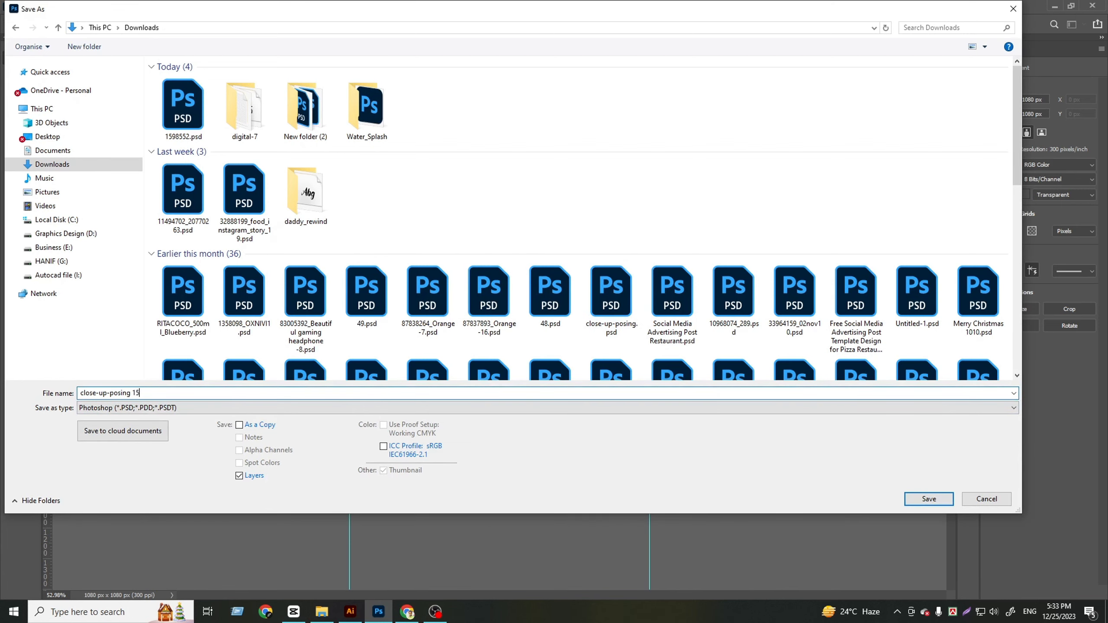
{"action": "key", "text": "Return"}
{"action": "key", "text": "Return"}
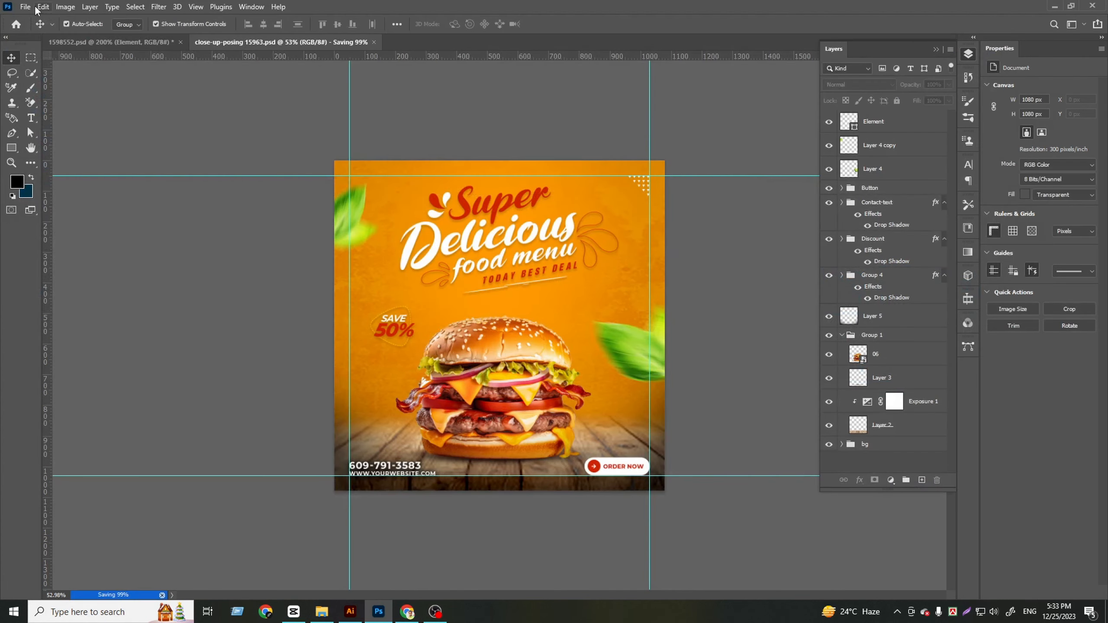
Export the 1080 × 1080 px post with Save for Web as a Maximum, quality 100 JPEG named close-up-posing-15963.jpg in Downloads
{"action": "left_click", "coordinate": [24, 6]}
{"action": "mouse_move", "coordinate": [88, 174]}
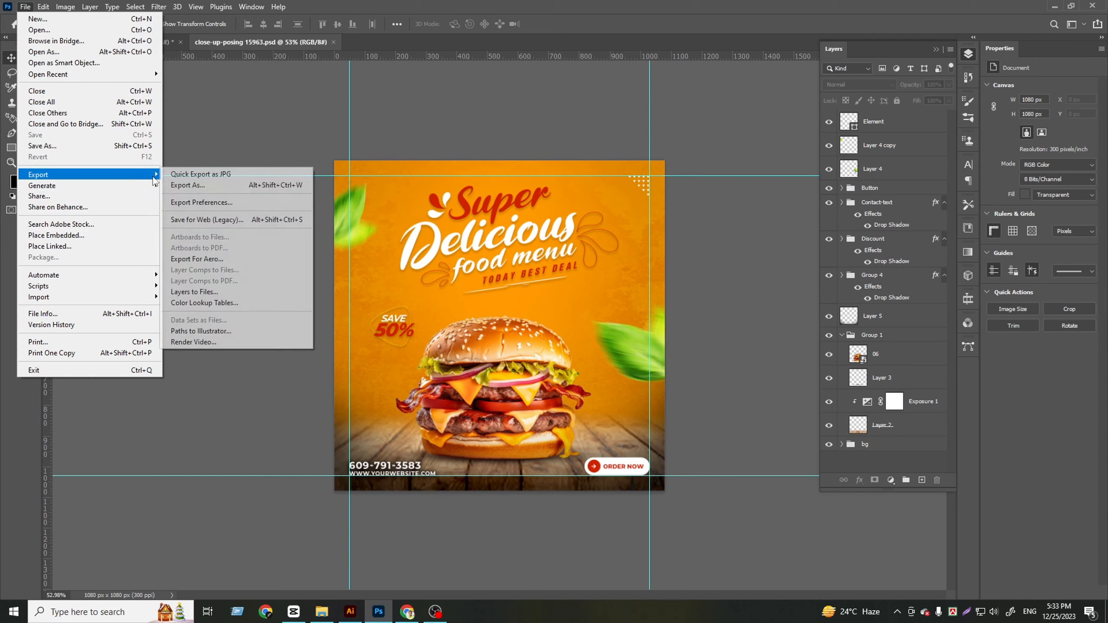
{"action": "left_click", "coordinate": [218, 220]}
{"action": "scroll", "coordinate": [528, 396], "scroll_direction": "down", "scroll_amount": 5}
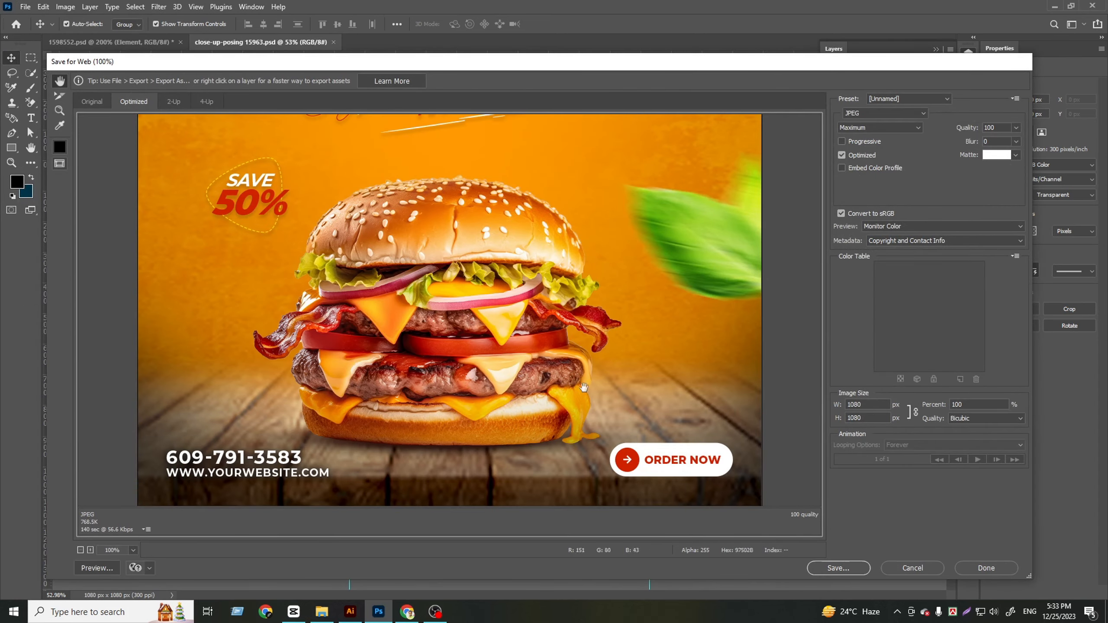
{"action": "left_click", "coordinate": [811, 567]}
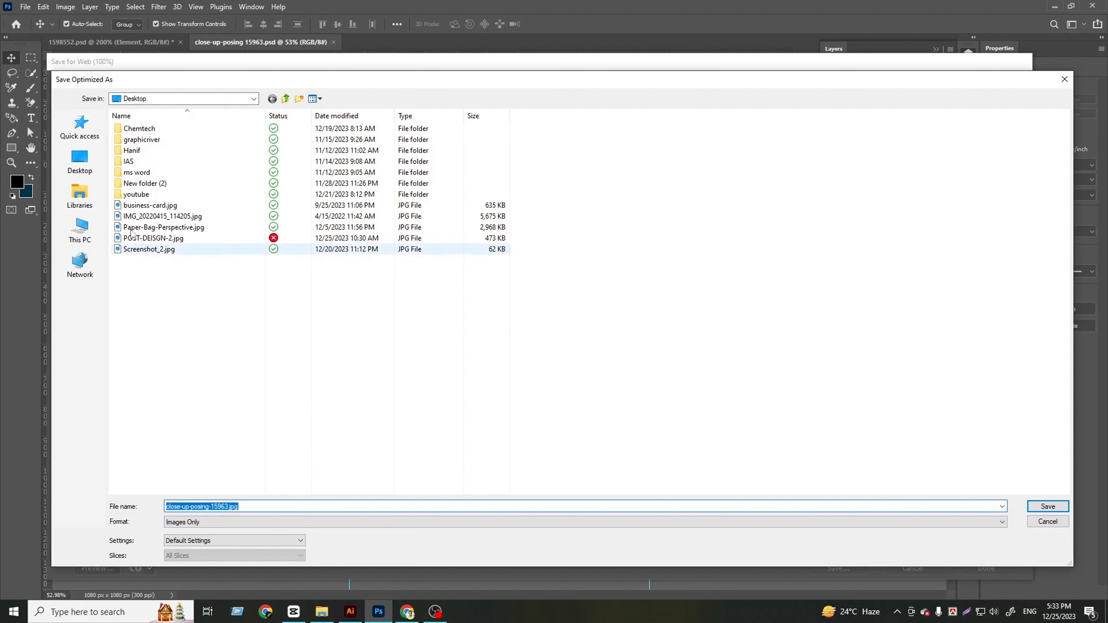
{"action": "left_click", "coordinate": [85, 223]}
{"action": "left_click", "coordinate": [83, 202]}
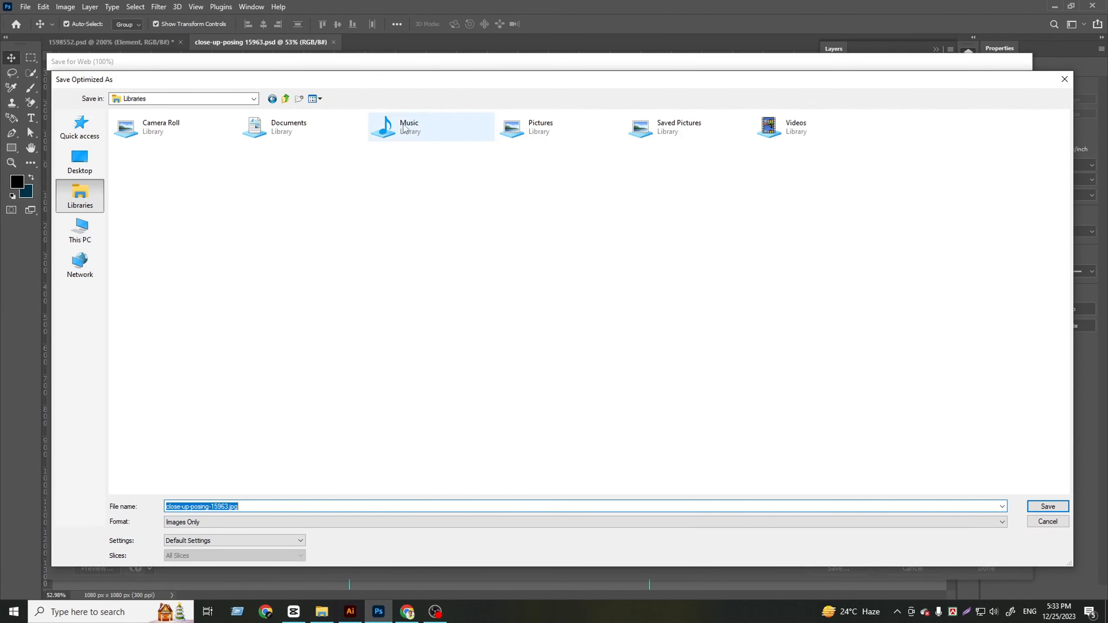
{"action": "left_click", "coordinate": [79, 231]}
{"action": "double_click", "coordinate": [516, 136]}
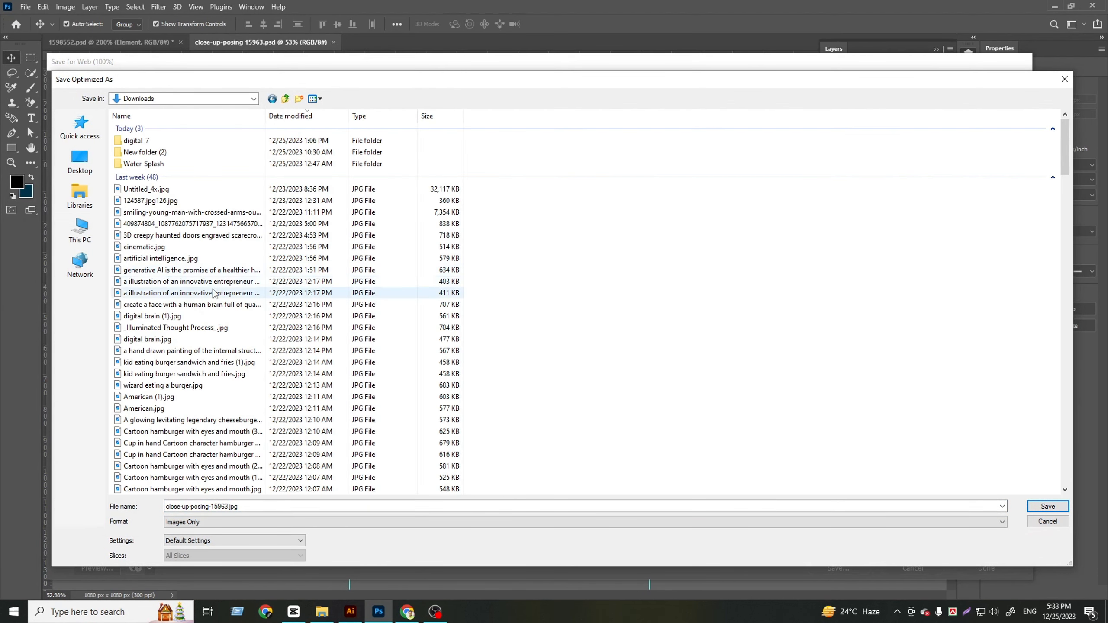
{"action": "left_click", "coordinate": [1048, 506]}
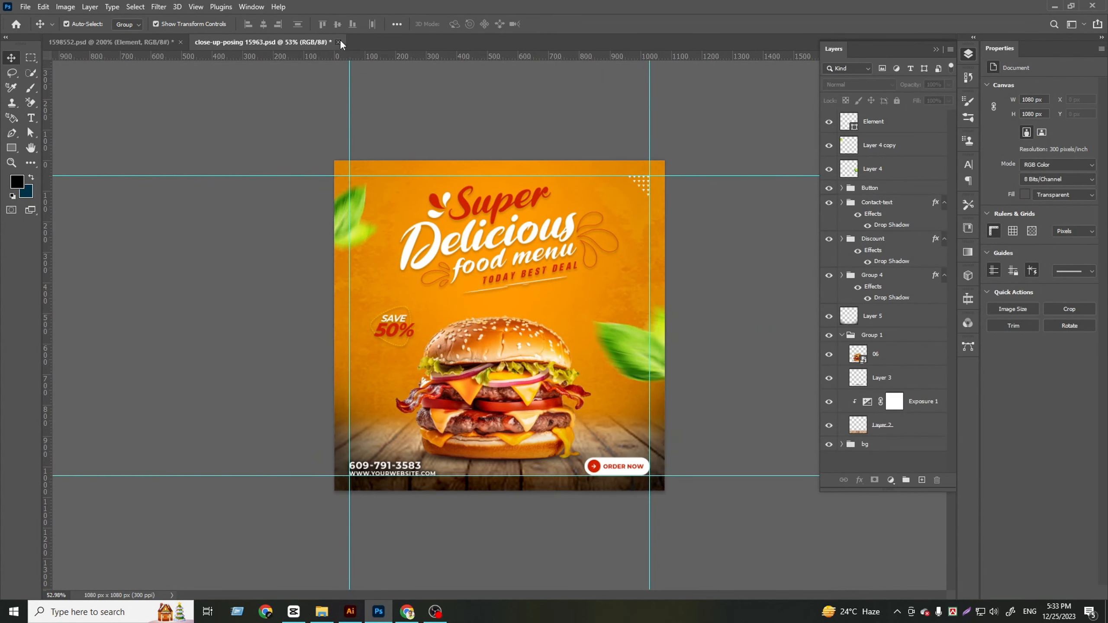
Close the close-up-posing 15963.psd document without saving its changes again
{"action": "left_click", "coordinate": [339, 42]}
{"action": "key", "text": "n"}
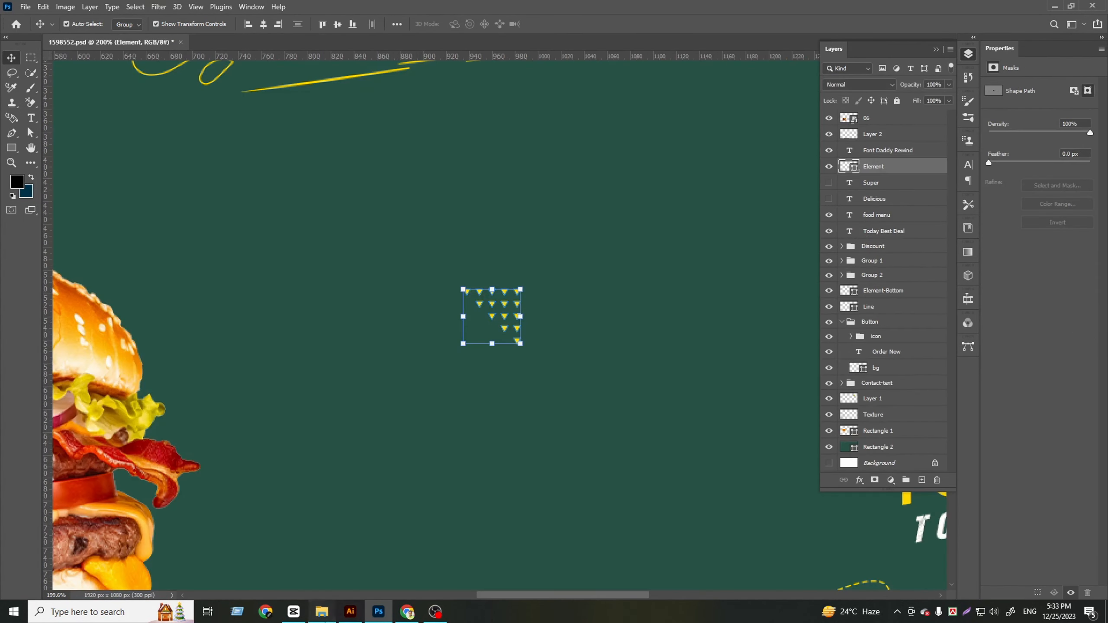
Switch to File Explorer, open the exported close-up-posing-15963.jpg from Downloads and examine the headline, discount badge, burger, contact details and order button
{"action": "left_click", "coordinate": [322, 611]}
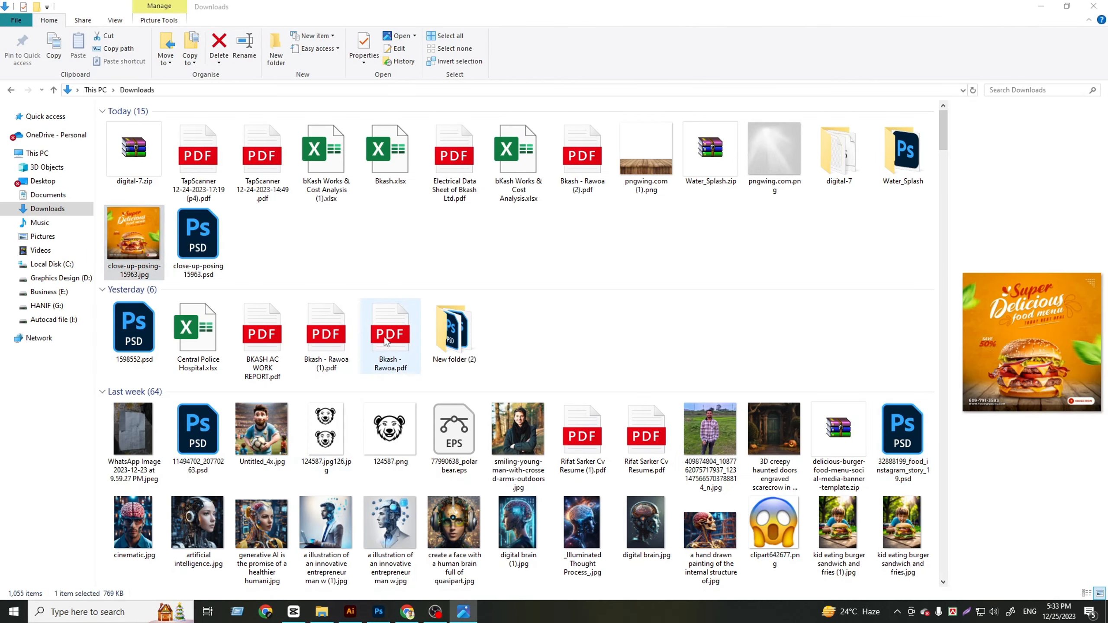
{"action": "scroll", "coordinate": [583, 388], "scroll_direction": "up", "scroll_amount": 3}
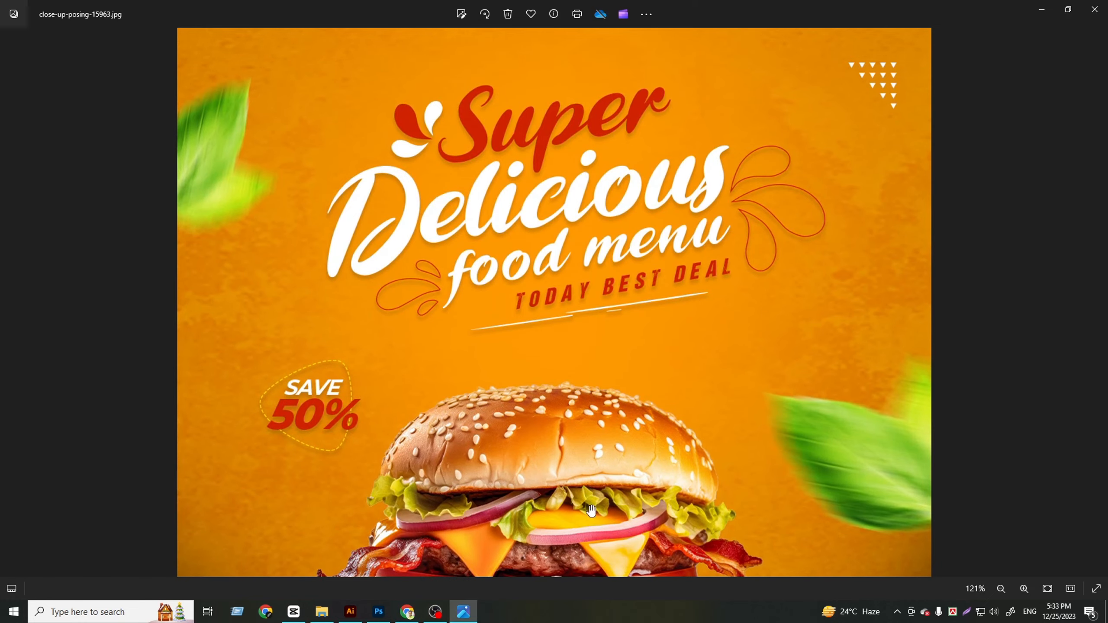
{"action": "left_click_drag", "start_coordinate": [591, 510], "coordinate": [609, 308]}
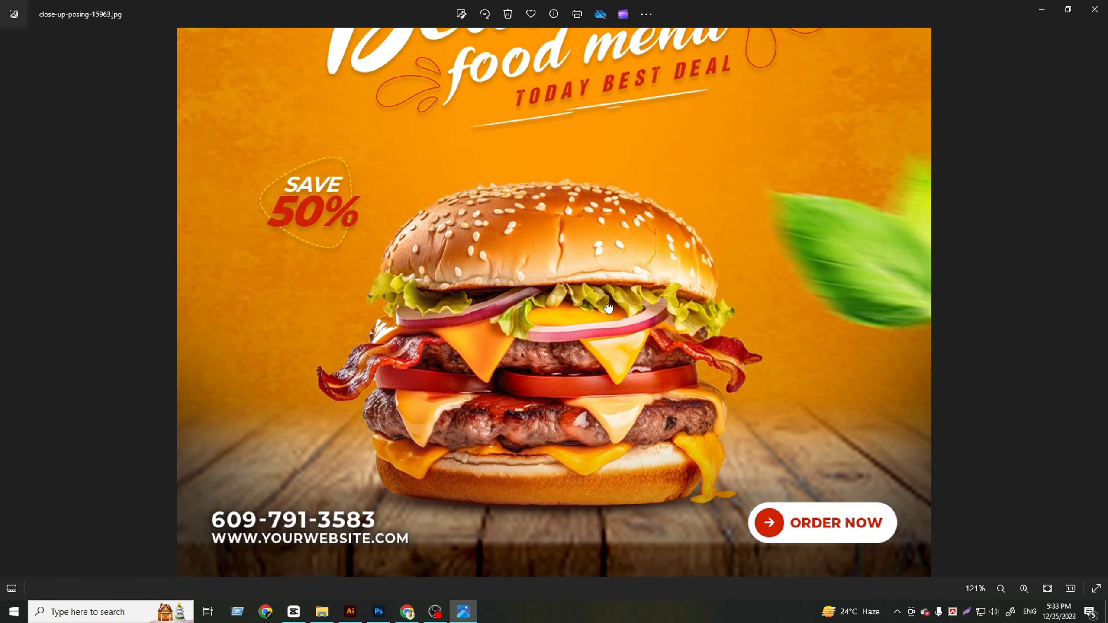
{"action": "scroll", "coordinate": [523, 377], "scroll_direction": "down", "scroll_amount": 3}
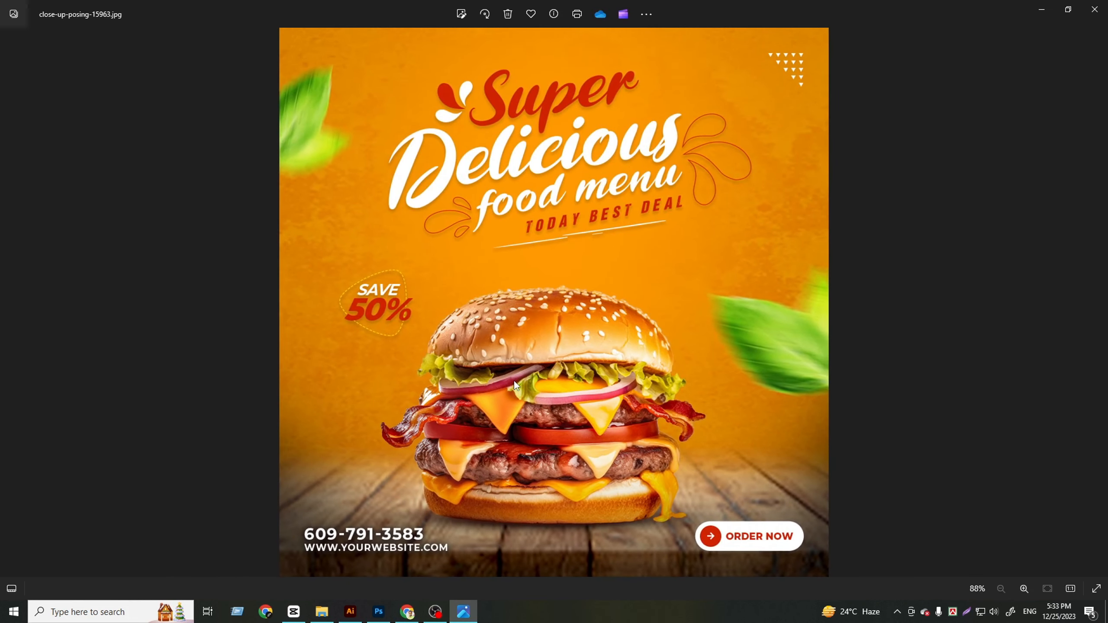